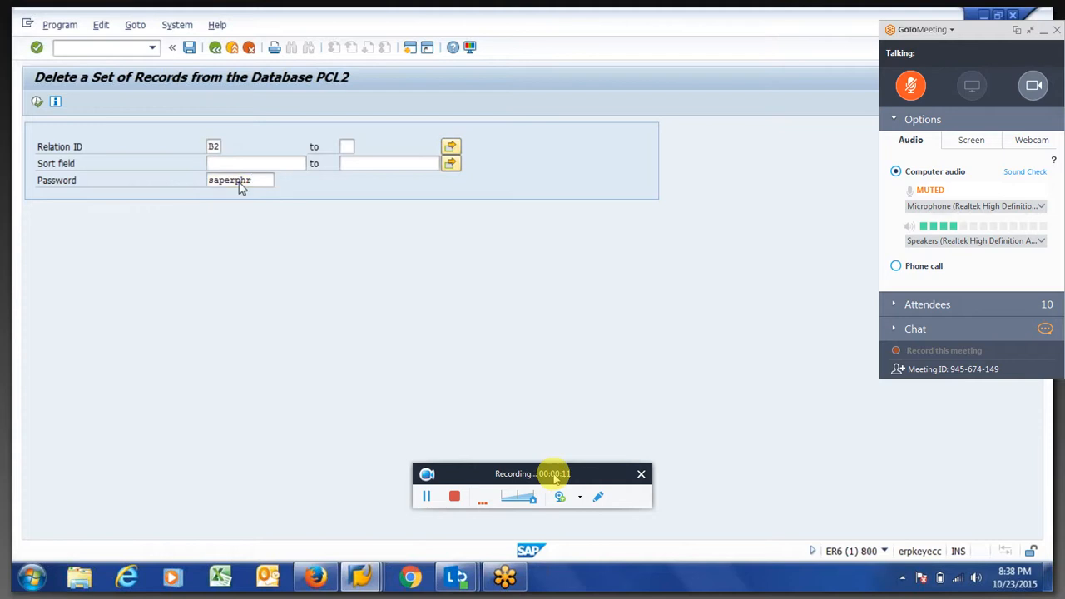
List the PCL2 database records for relation ID B2 and examine the personnel number and period parts of the first record's key
left_click(39, 99)
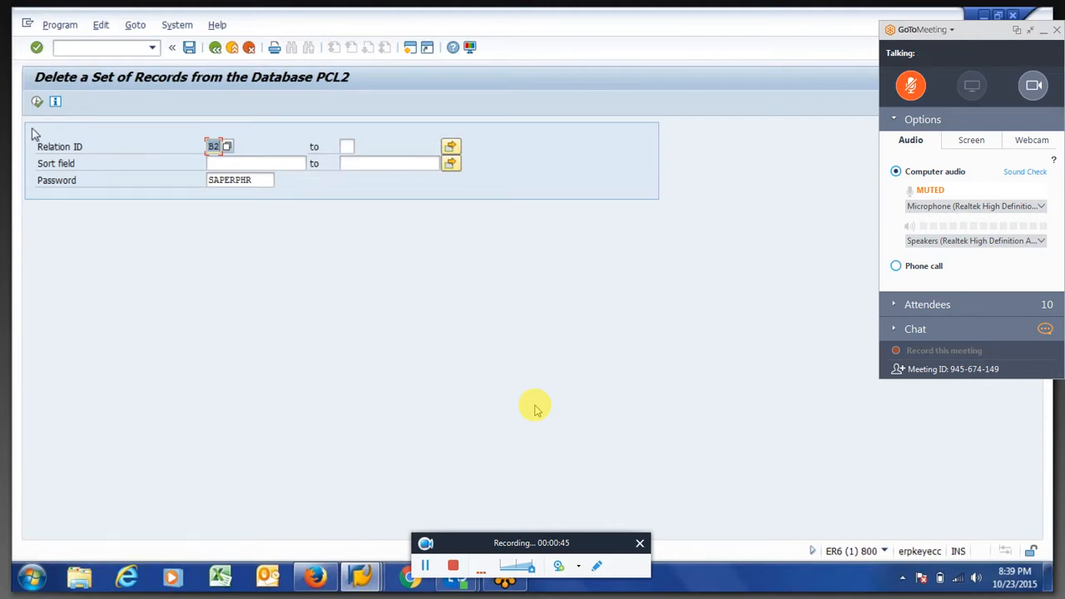
left_click(38, 103)
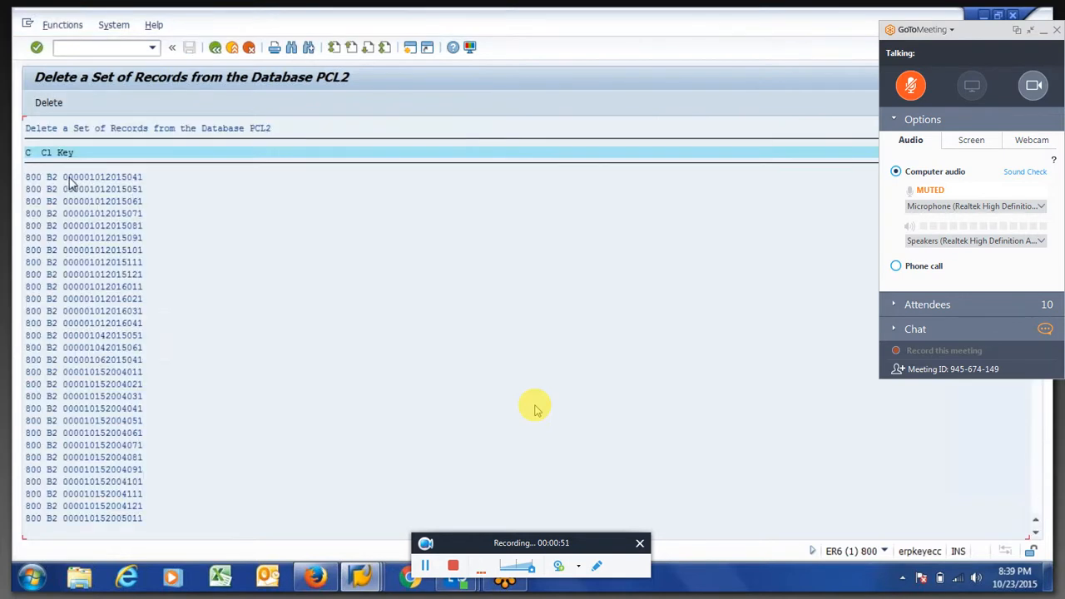
left_click_drag(63, 176, 106, 188)
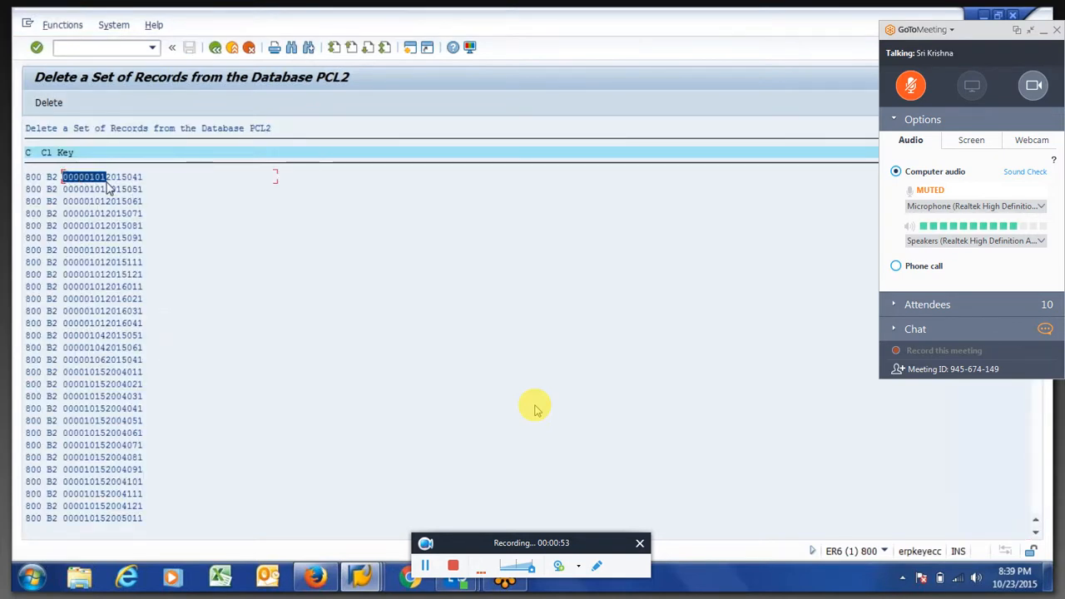
key("ctrl+c")
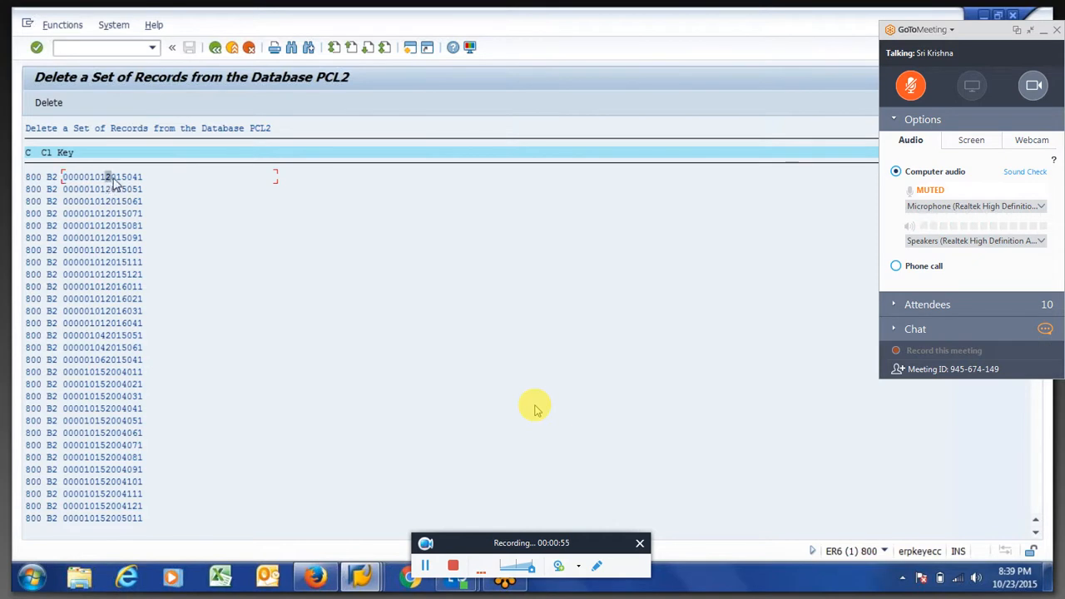
left_click_drag(108, 178, 146, 183)
key("ctrl+c")
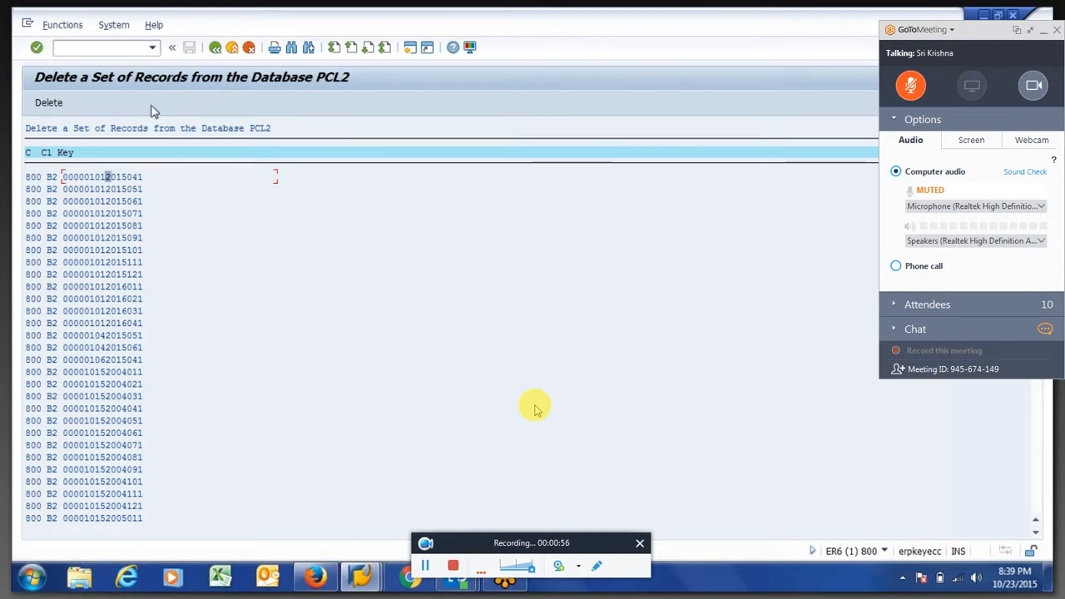
Restrict the B2 record listing to one employee by setting the Sort field to the zero-padded personnel number, without a wildcard, and execute it
left_click(215, 47)
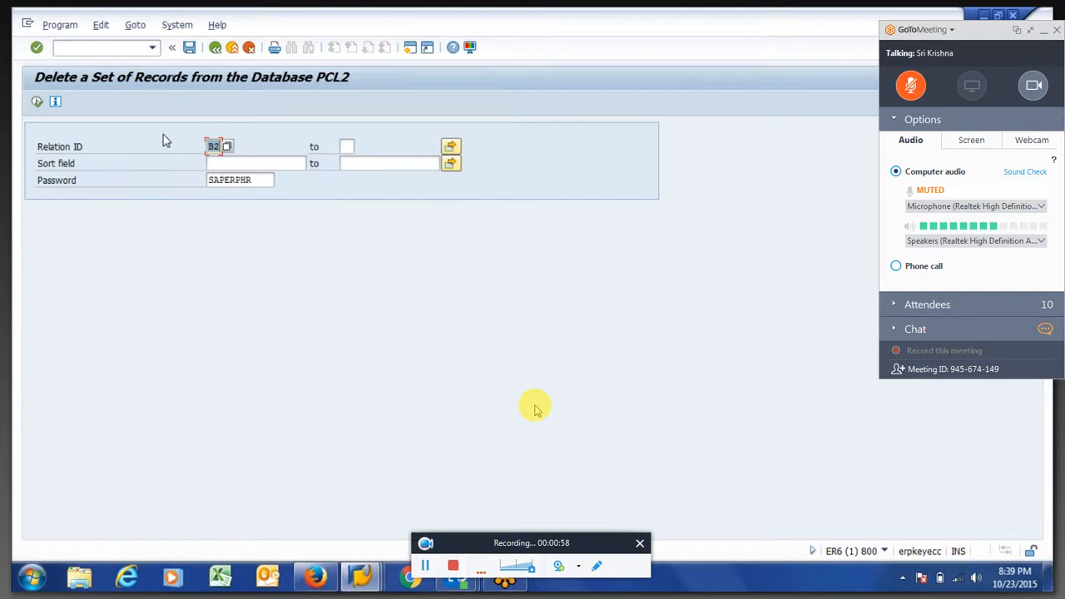
left_click(223, 165)
left_click(226, 164)
left_click(228, 179)
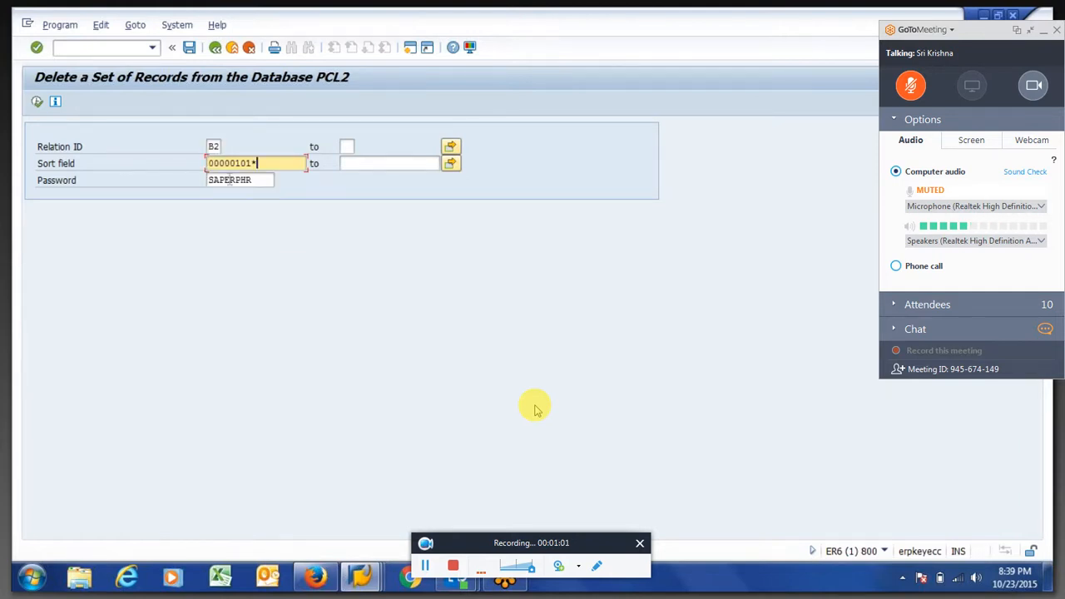
key("BackSpace")
left_click_drag(254, 163, 119, 145)
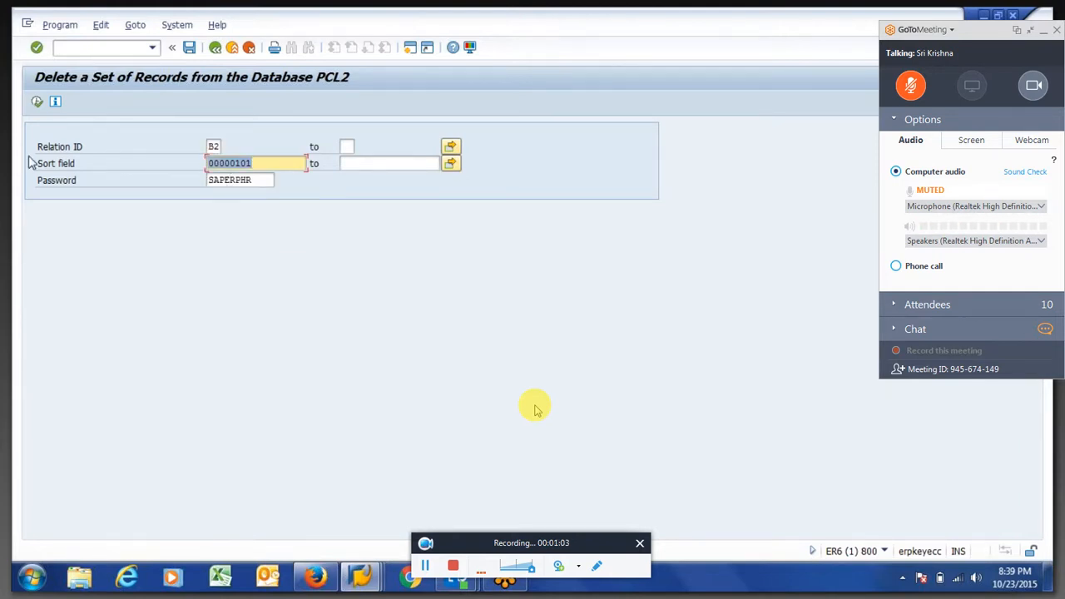
left_click(36, 103)
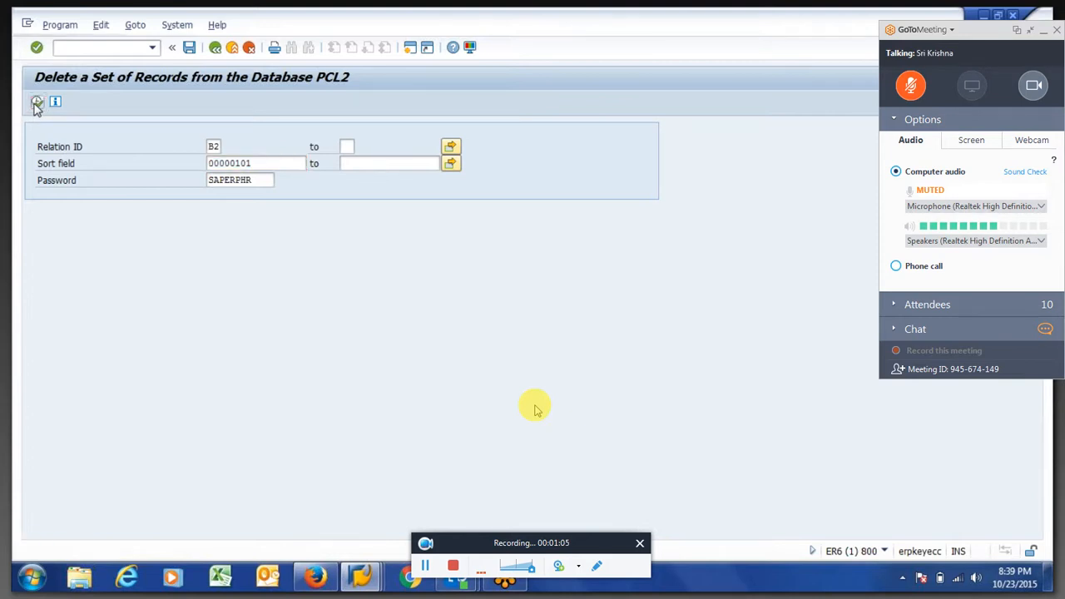
Examine the employee's B2 record keys in the filtered listing, and return to SAP Easy Access
left_click_drag(58, 177, 157, 338)
key("ctrl+c")
left_click(80, 177)
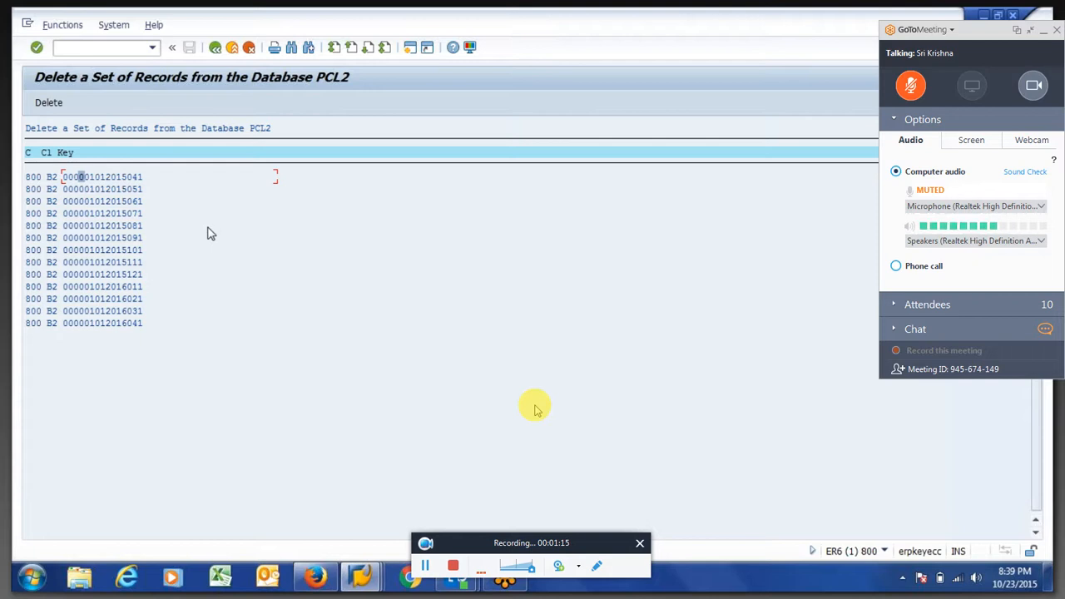
left_click(215, 48)
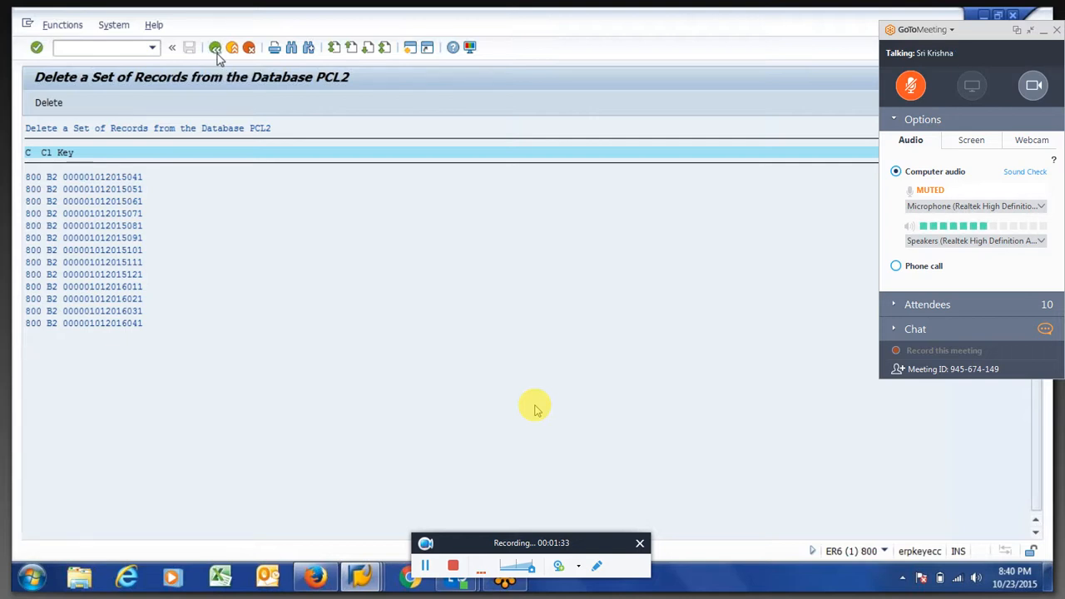
left_click(215, 49)
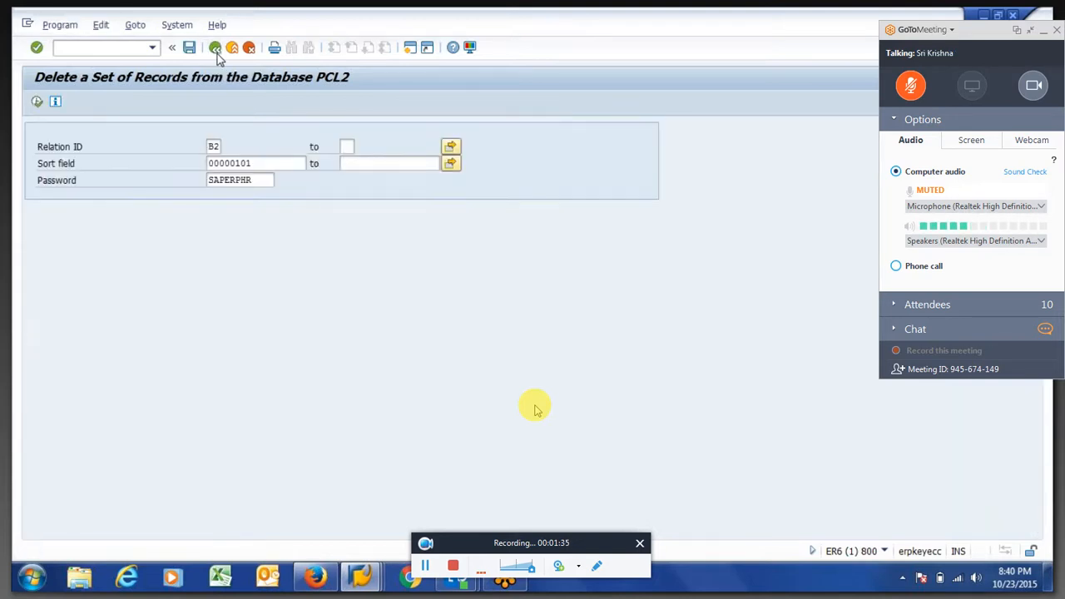
left_click(216, 48)
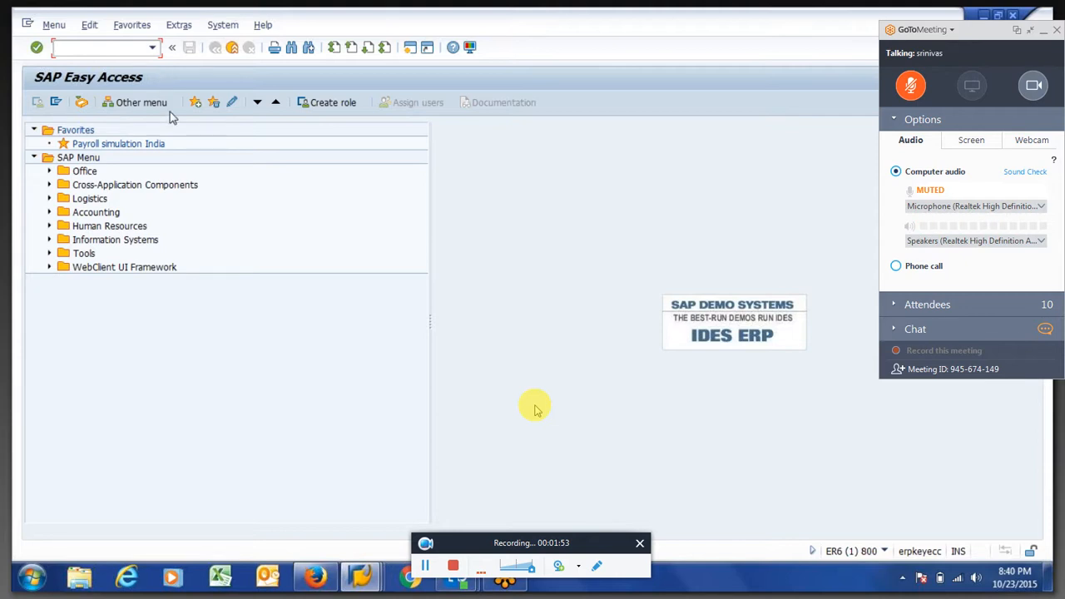
Open transaction pa30, look up the employee's HR master data by personnel number, and leave the transaction
key("alt+Tab")
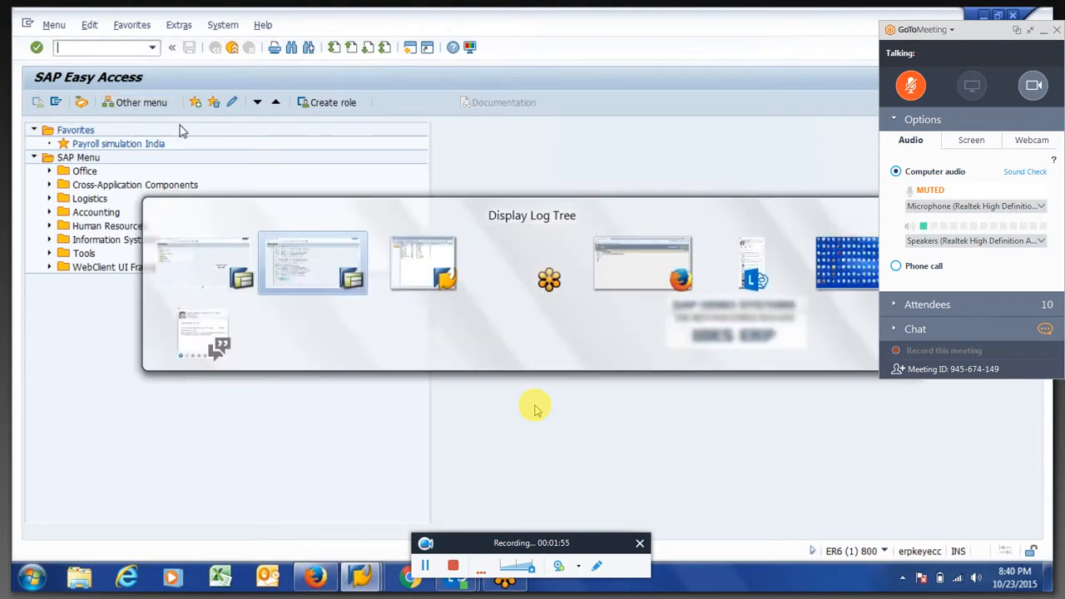
key("alt+Tab")
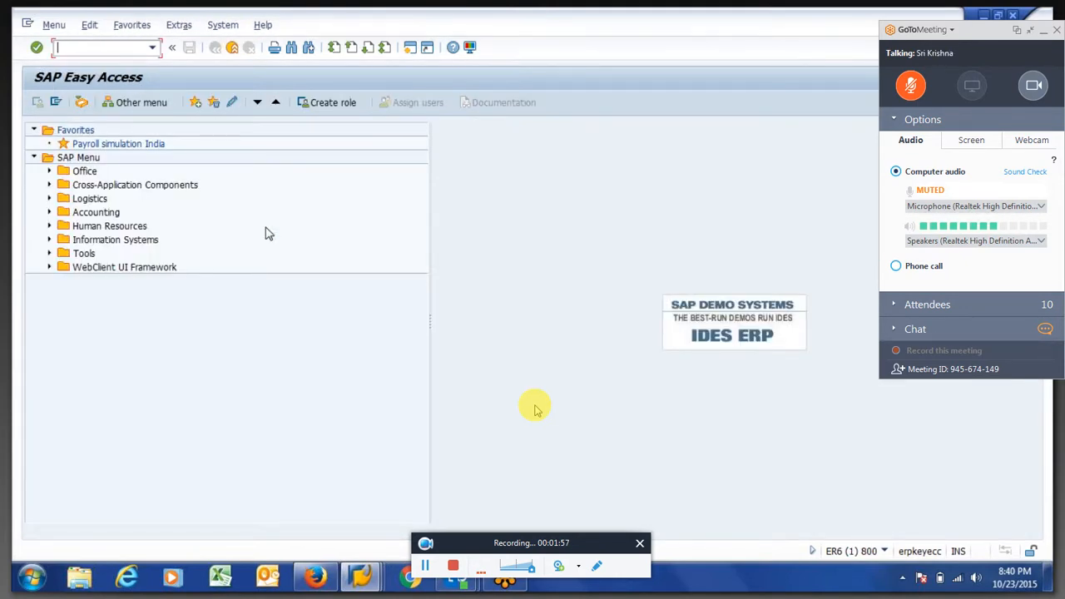
type("pa30")
key("Return")
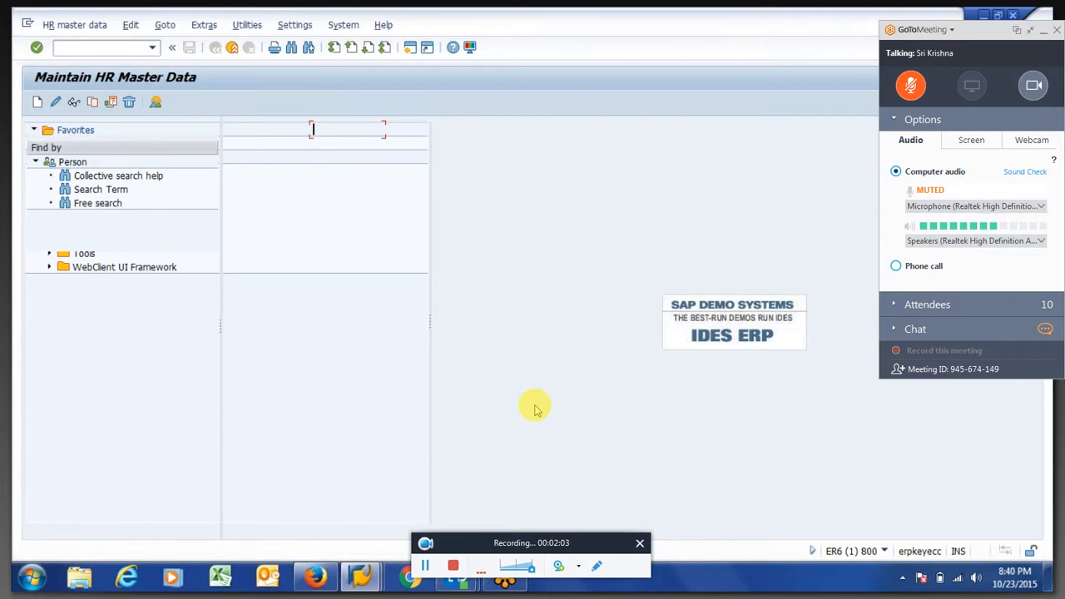
type("101")
key("Return")
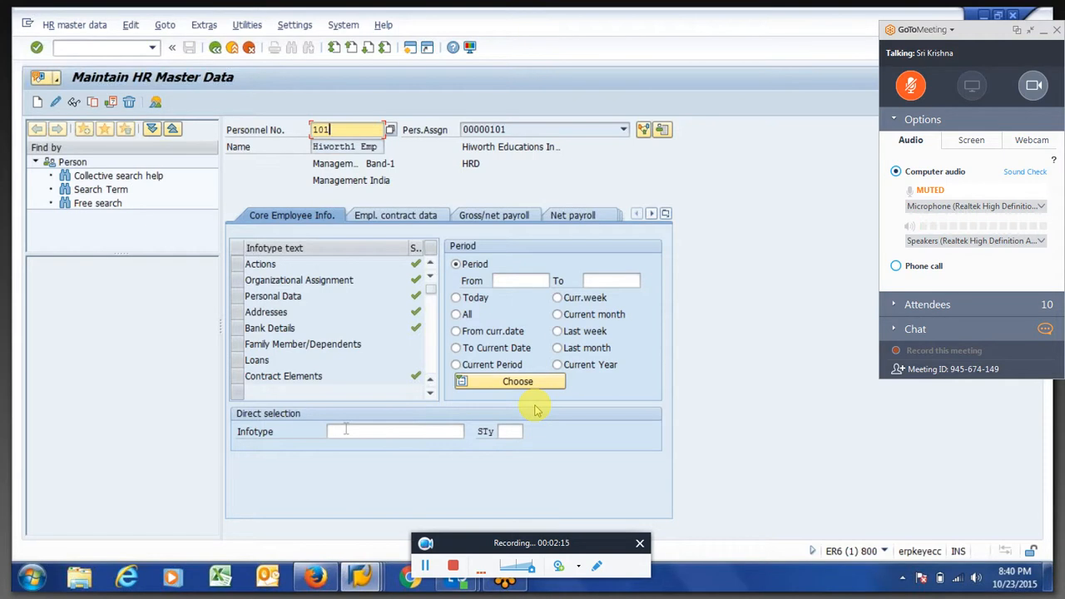
key("F3")
Start time evaluation with transaction pt60 and enter the employee's personnel number
type("pt60")
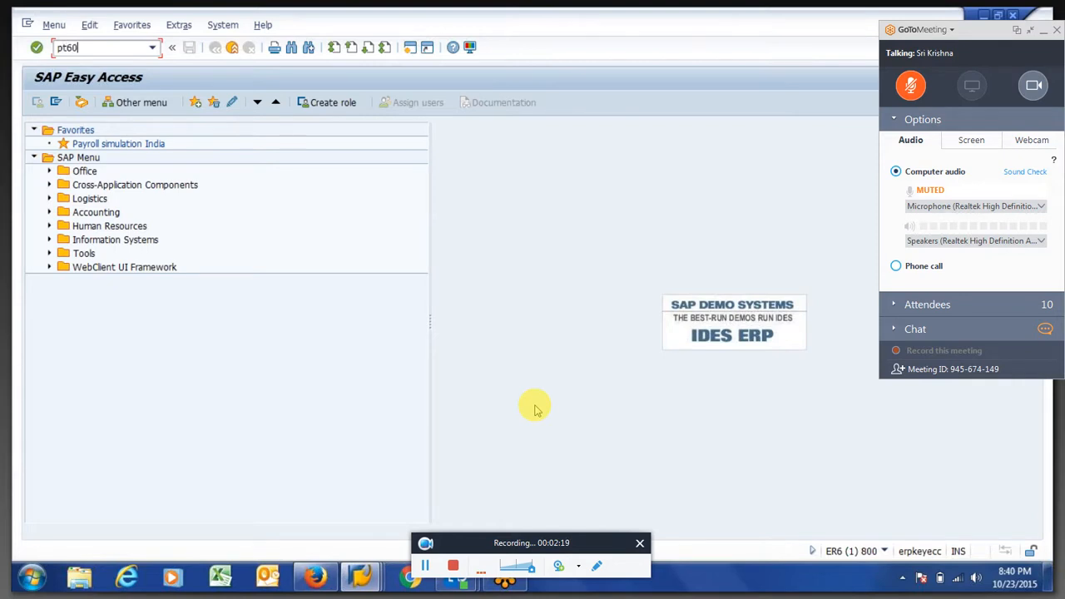
key("Return")
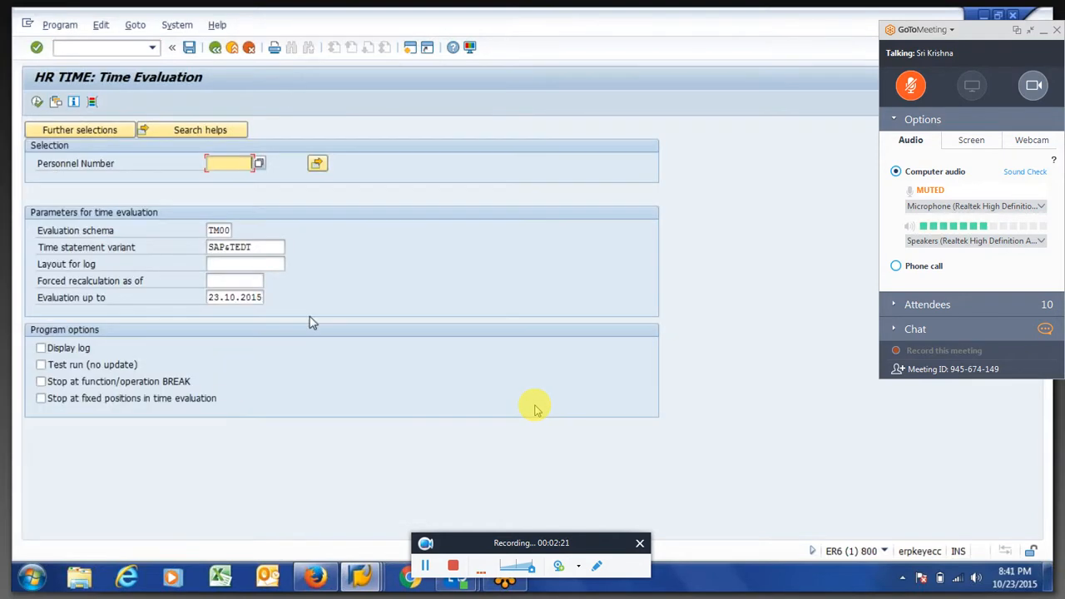
key("Down")
key("Down")
key("Down")
key("Return")
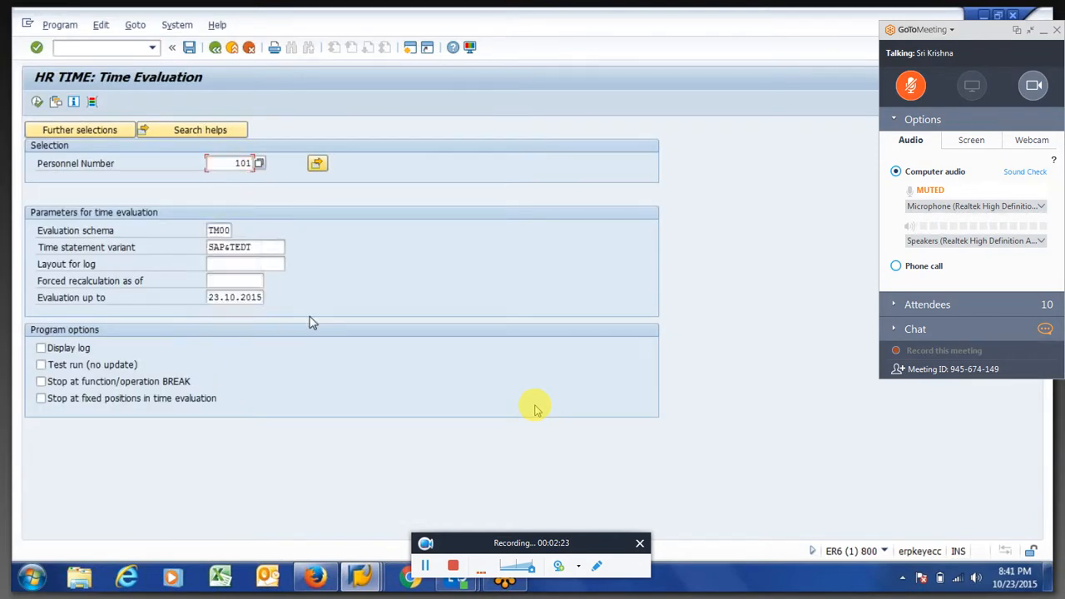
Set the evaluation schema to zm64 and clear the time statement variant
key("Tab")
key("BackSpace")
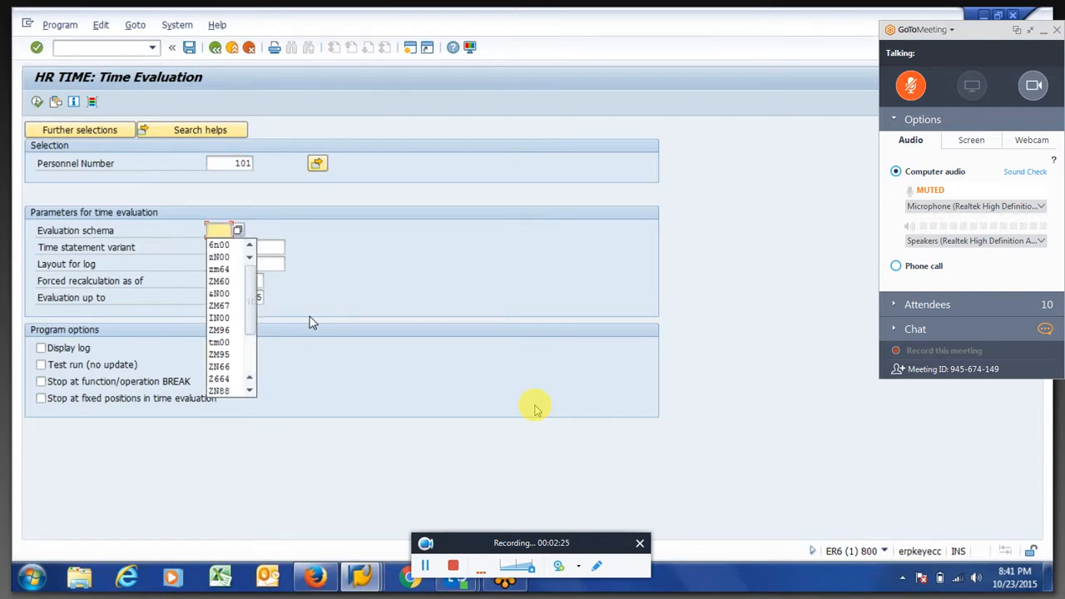
key("Down")
key("Down")
key("Down")
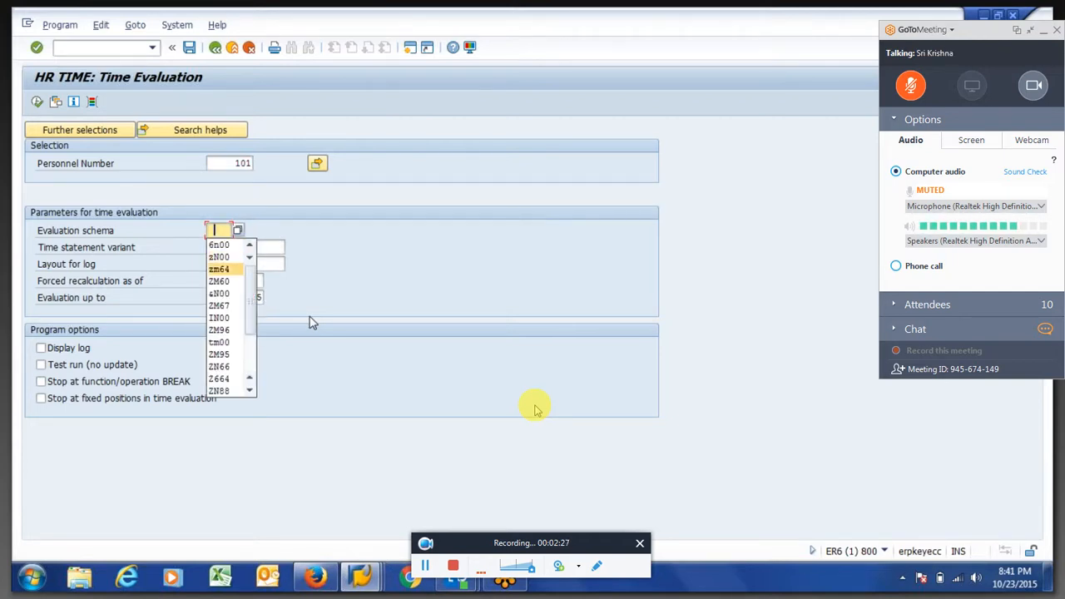
key("Return")
key("Tab")
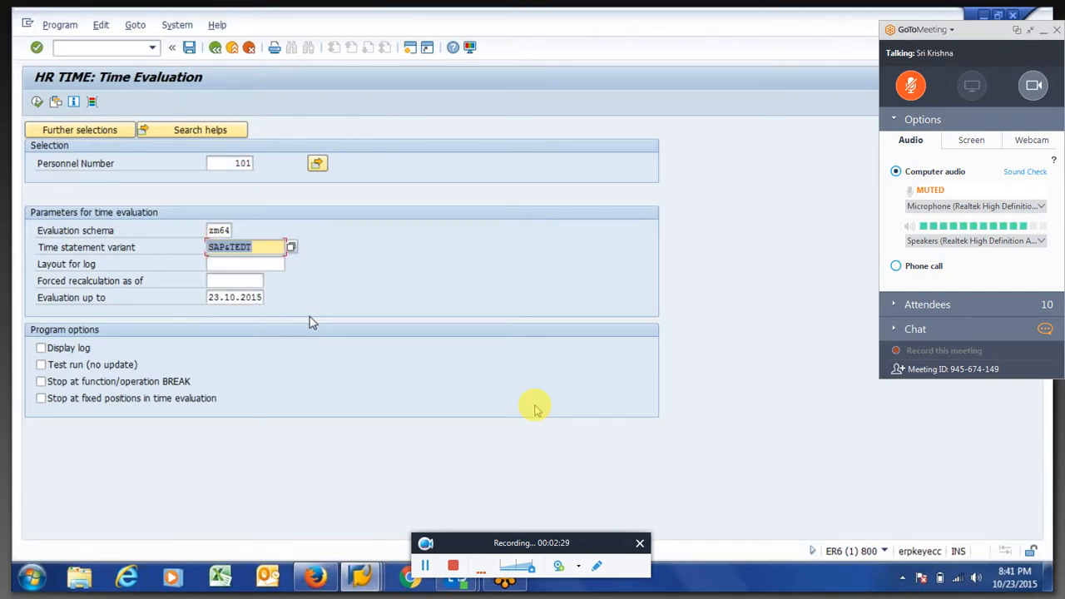
key("BackSpace")
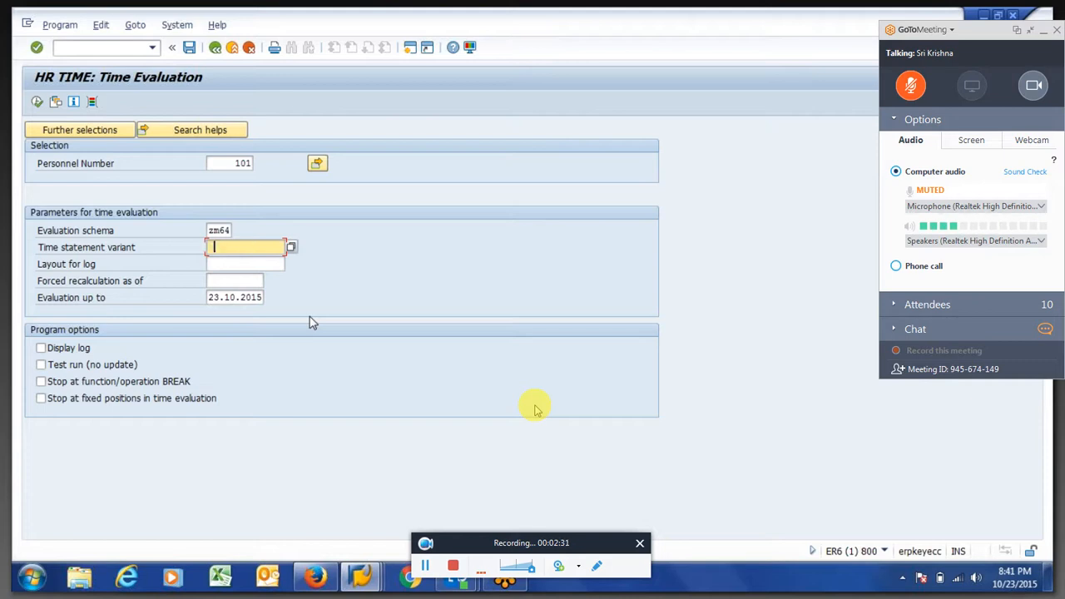
Set forced recalculation as of 01.04.2015 and evaluation up to 30.04.2015, with the log display and test run options enabled
key("Tab")
key("Tab")
key("BackSpace")
key("Down")
key("Return")
key("Tab")
key("BackSpace")
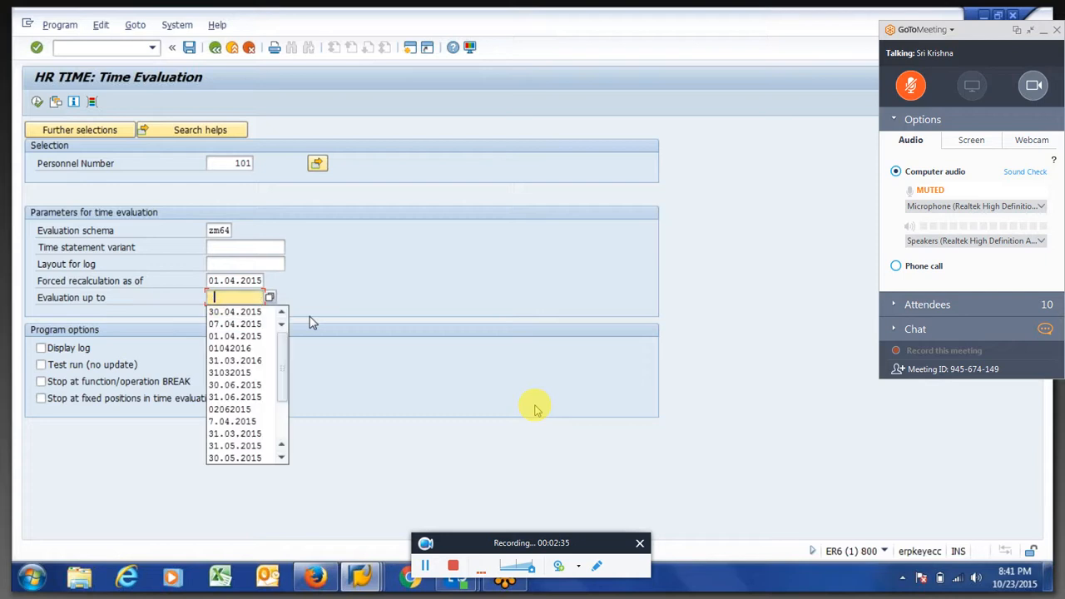
key("Down")
key("Return")
key("Tab")
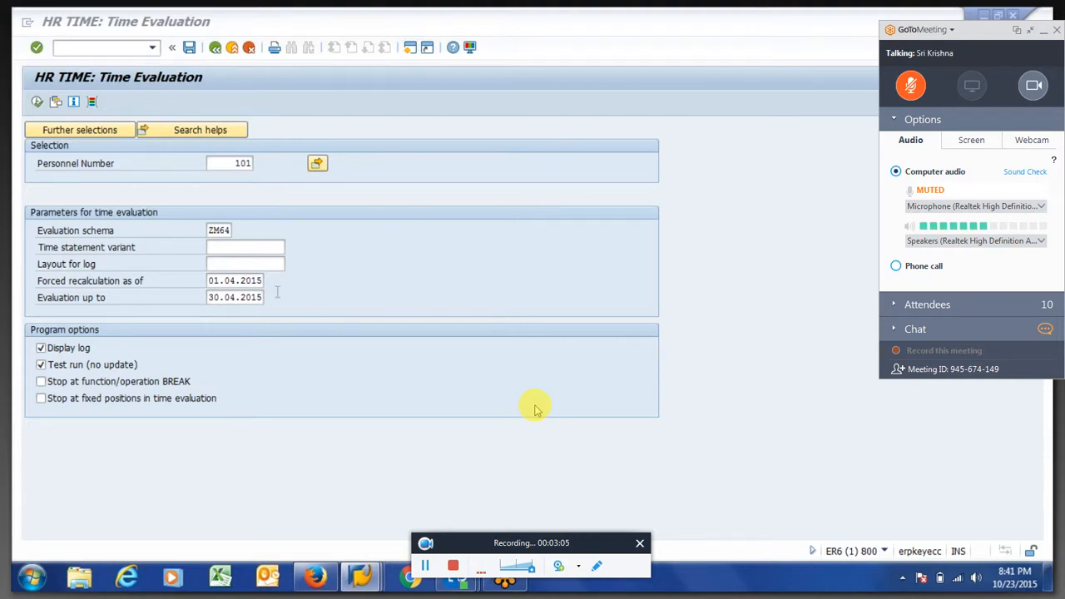
Execute the time evaluation and expand the 30.04.2015 log through Manage time accounts to the output of the Store balances function
left_click(36, 101)
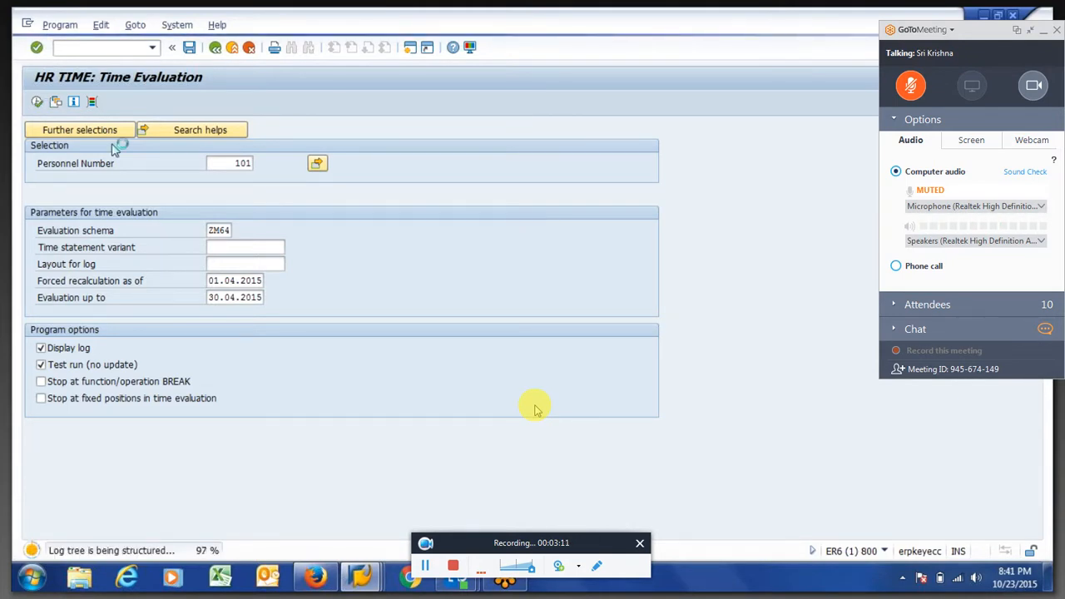
left_click(79, 202)
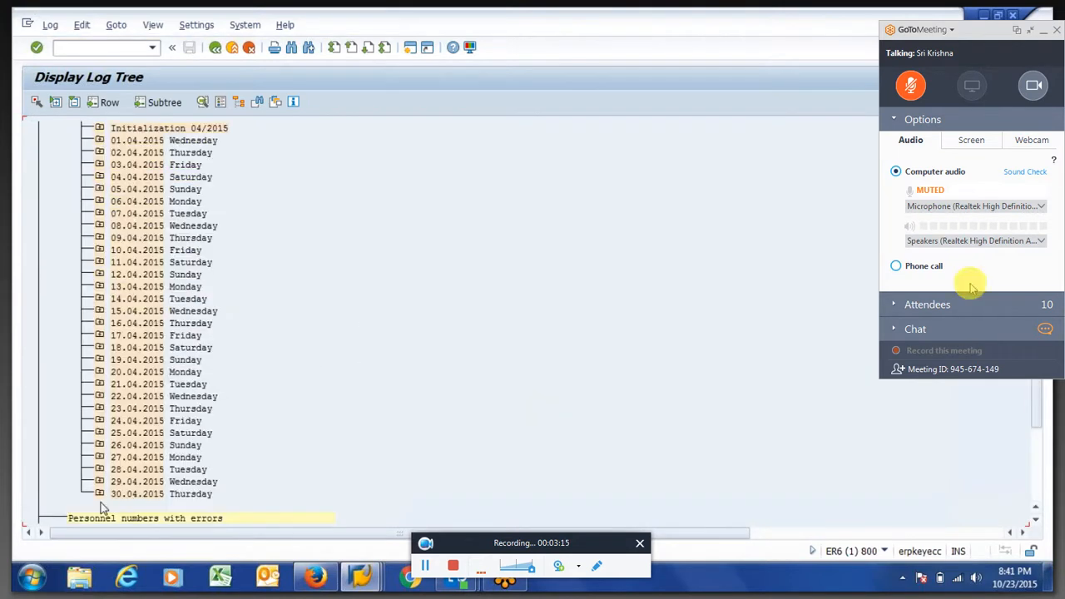
left_click(891, 329)
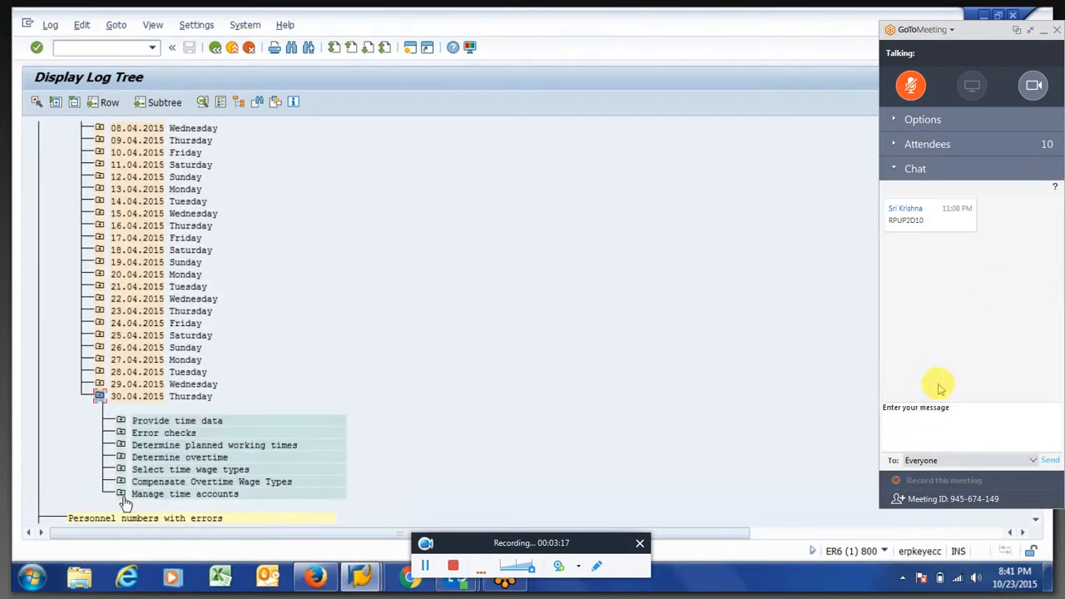
left_click(120, 494)
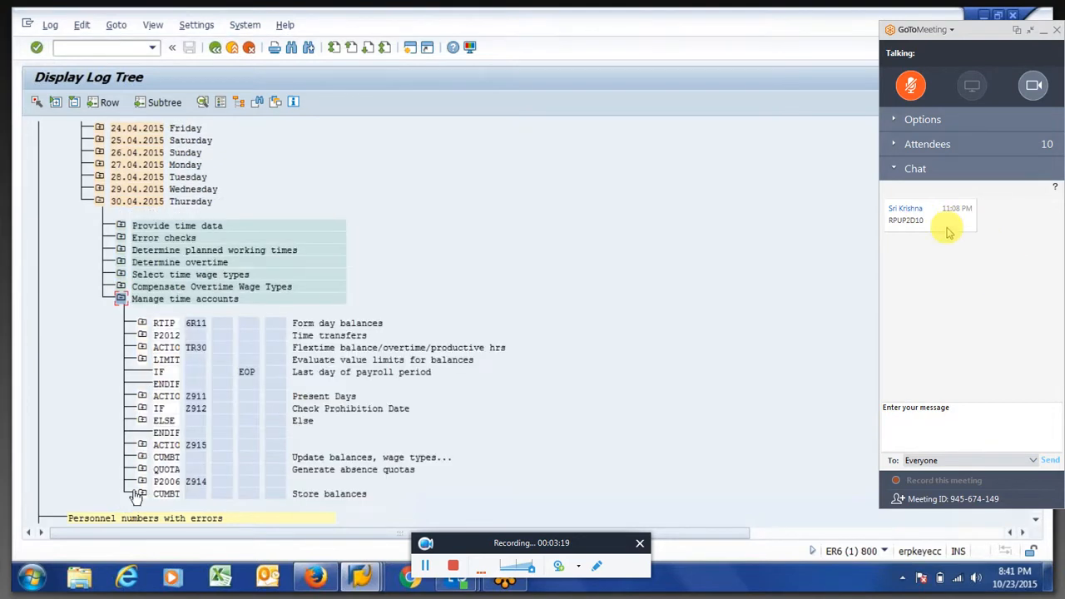
left_click(143, 494)
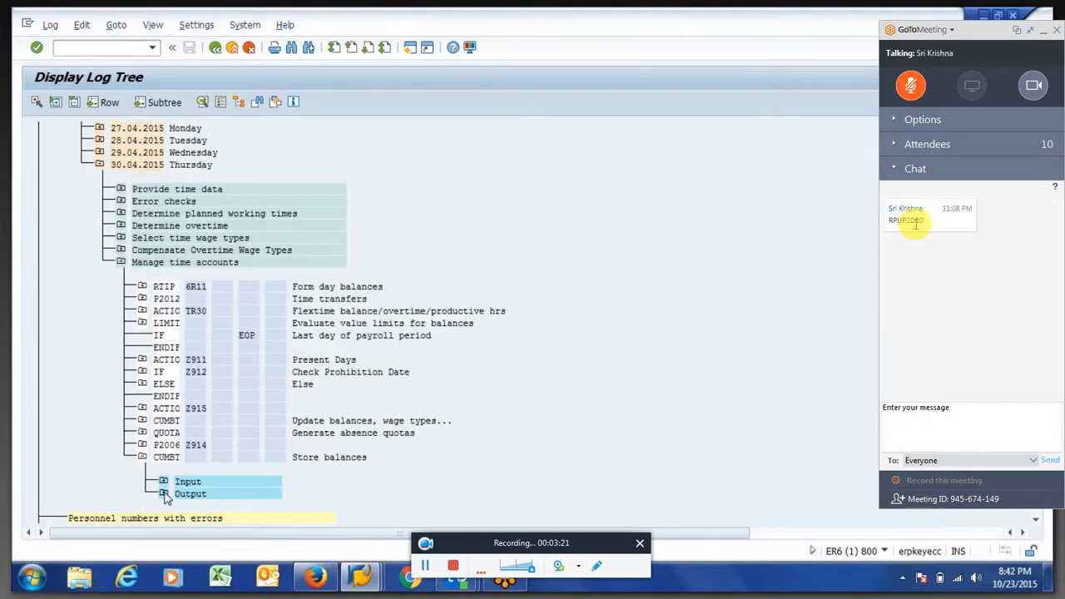
left_click(164, 493)
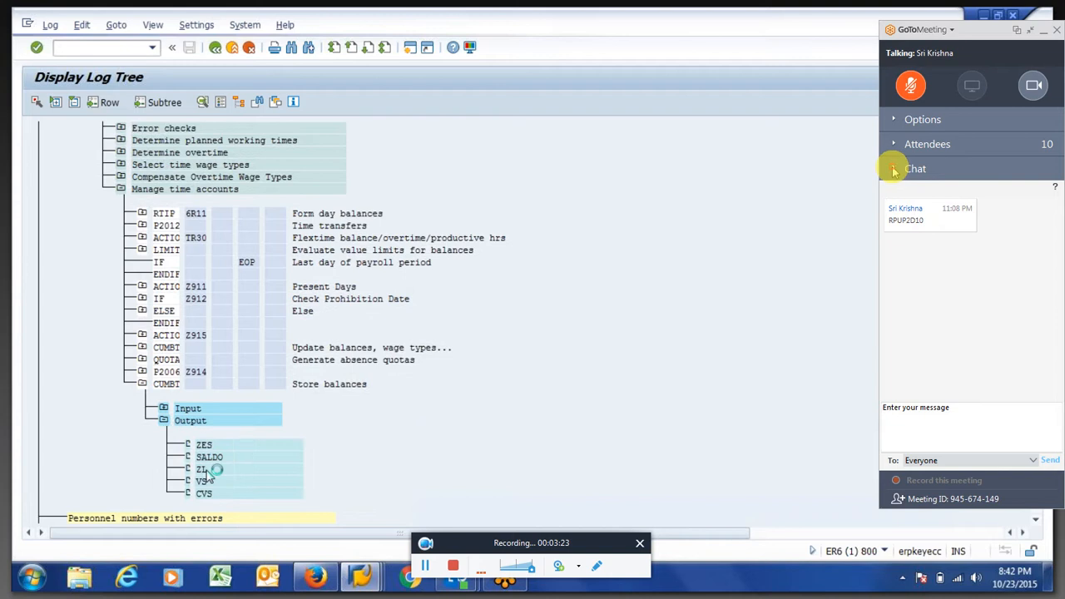
Open the ZL table from the Store balances output and examine the Number values of the Un-Authorised Absence entries
left_click(892, 168)
double_click(207, 471)
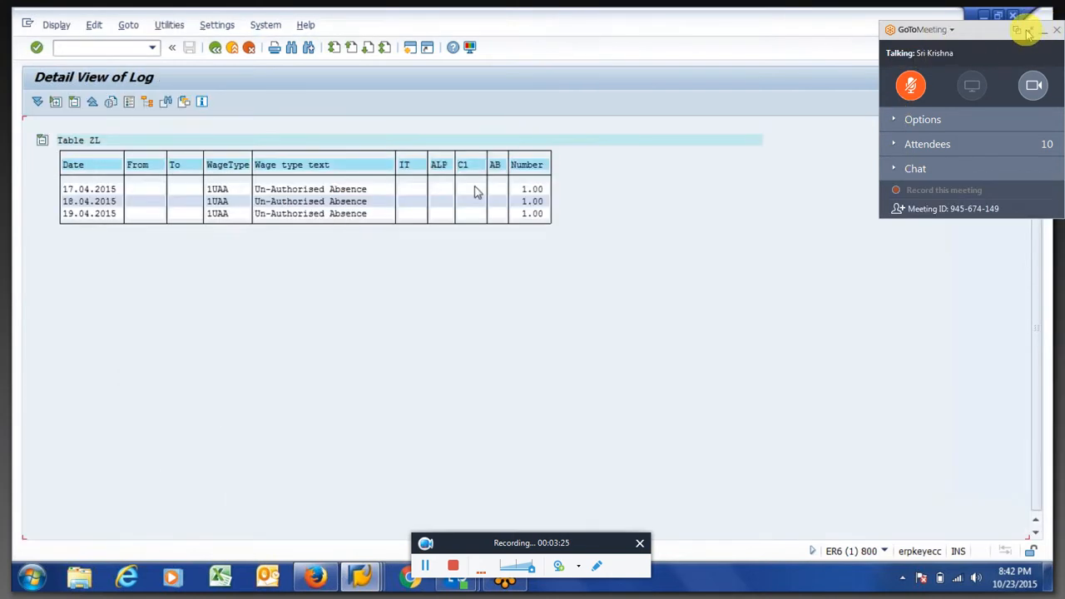
left_click(1026, 32)
left_click_drag(515, 184, 549, 220)
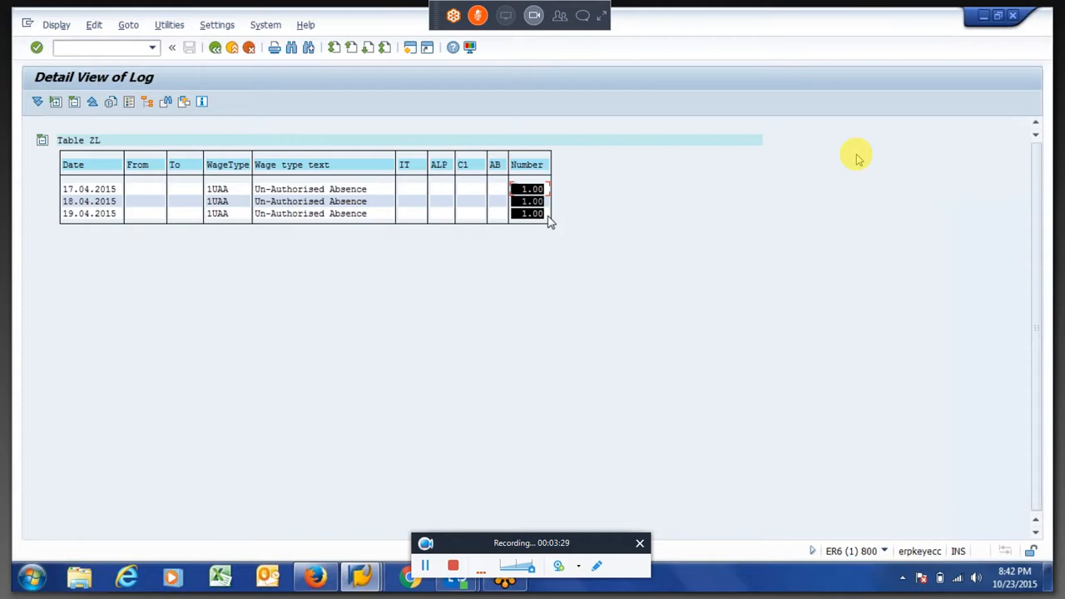
key("ctrl+c")
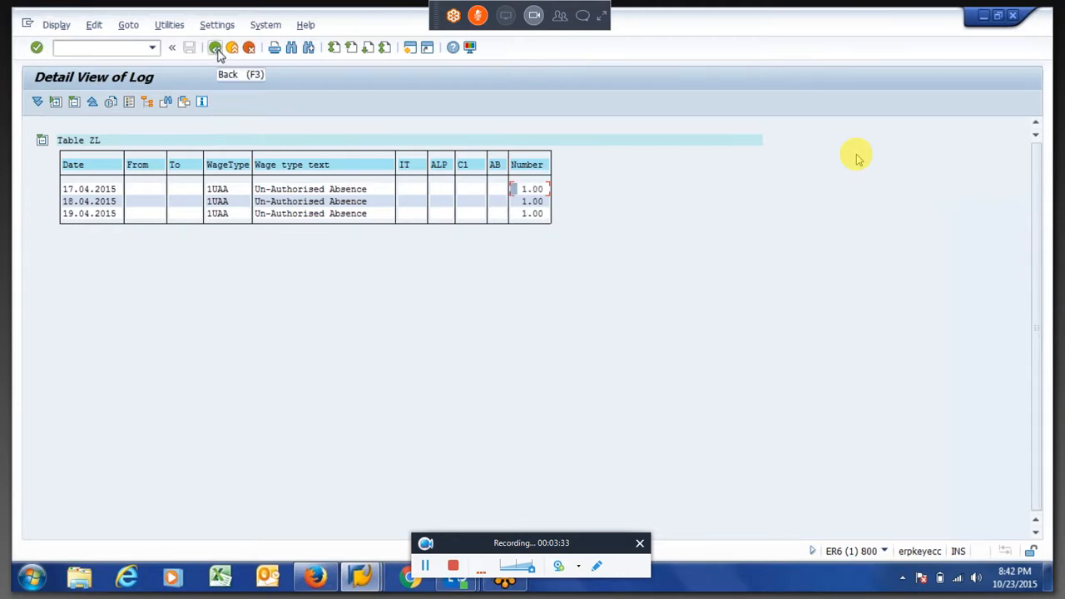
Copy the Number values and the wage type texts of the Un-Authorised Absence entries in table ZL
left_click_drag(524, 193, 554, 225)
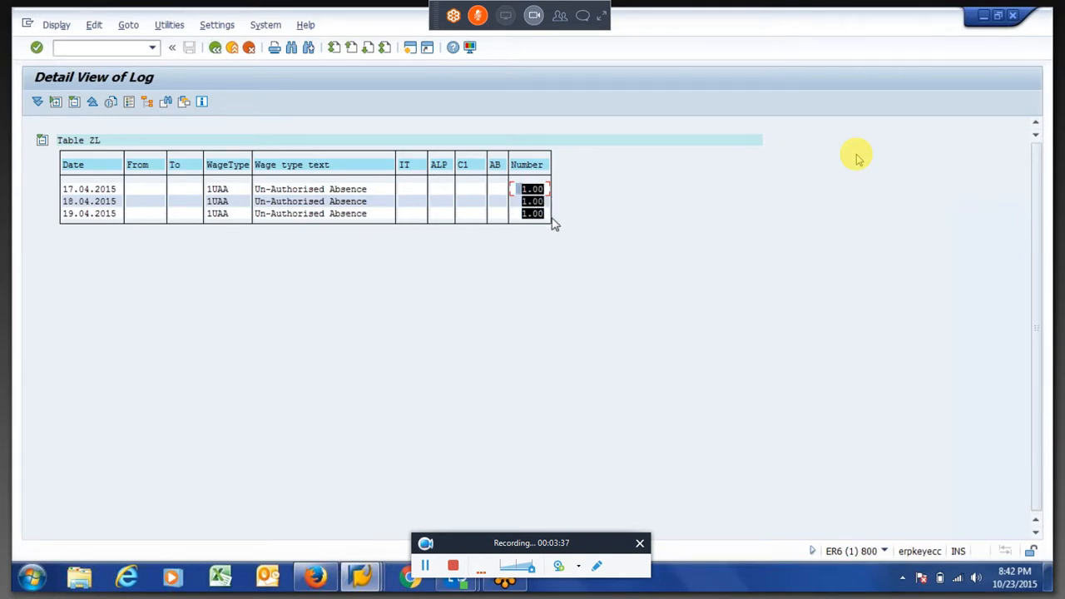
key("ctrl+c")
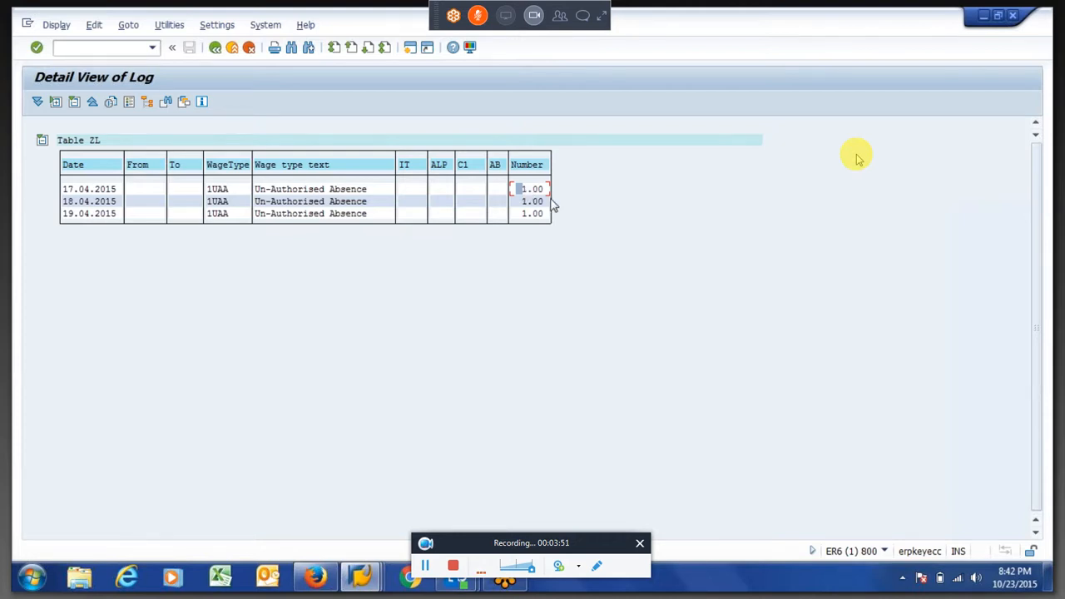
left_click_drag(523, 191, 552, 219)
key("ctrl+c")
left_click_drag(255, 189, 372, 221)
key("ctrl+c")
Exit the log display, disable the test run option and execute the time evaluation again
left_click(215, 49)
left_click(216, 51)
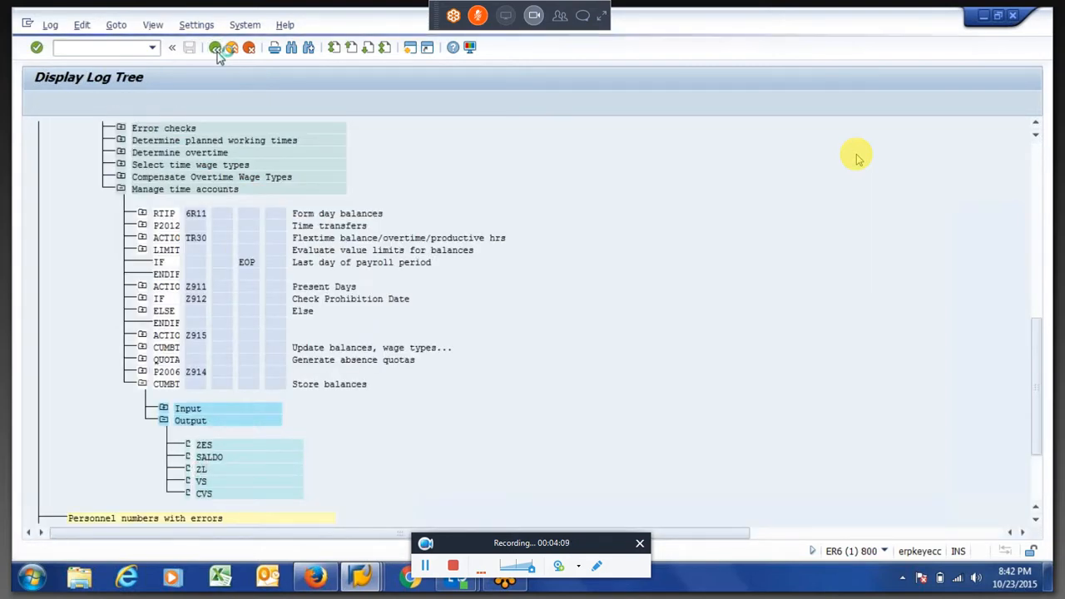
left_click(230, 284)
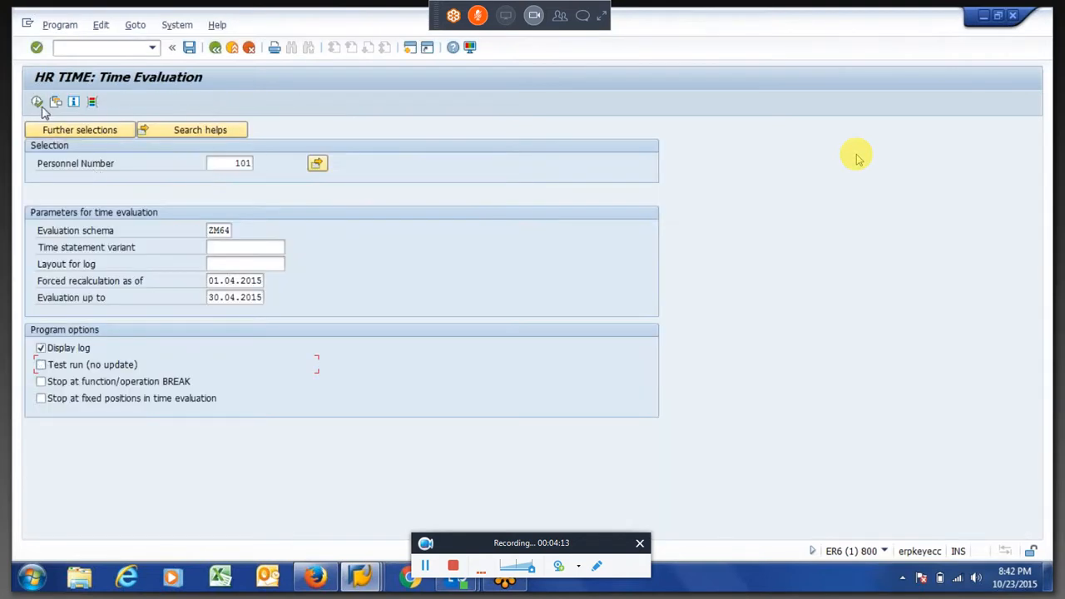
left_click(38, 104)
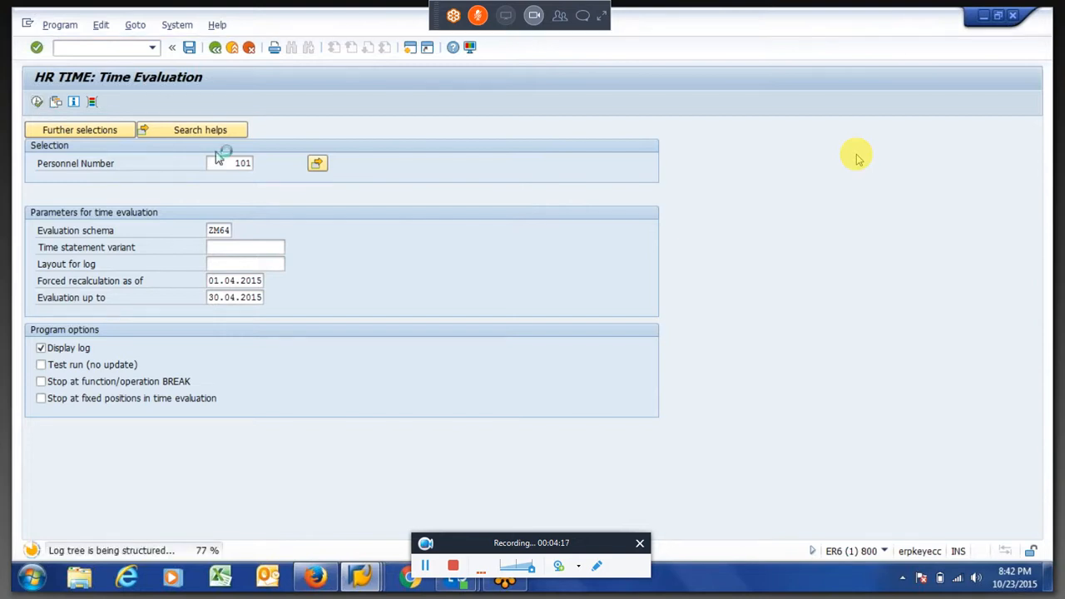
Exit the time evaluation back to SAP Easy Access and switch to the session showing the payroll log
left_click(218, 53)
key("Return")
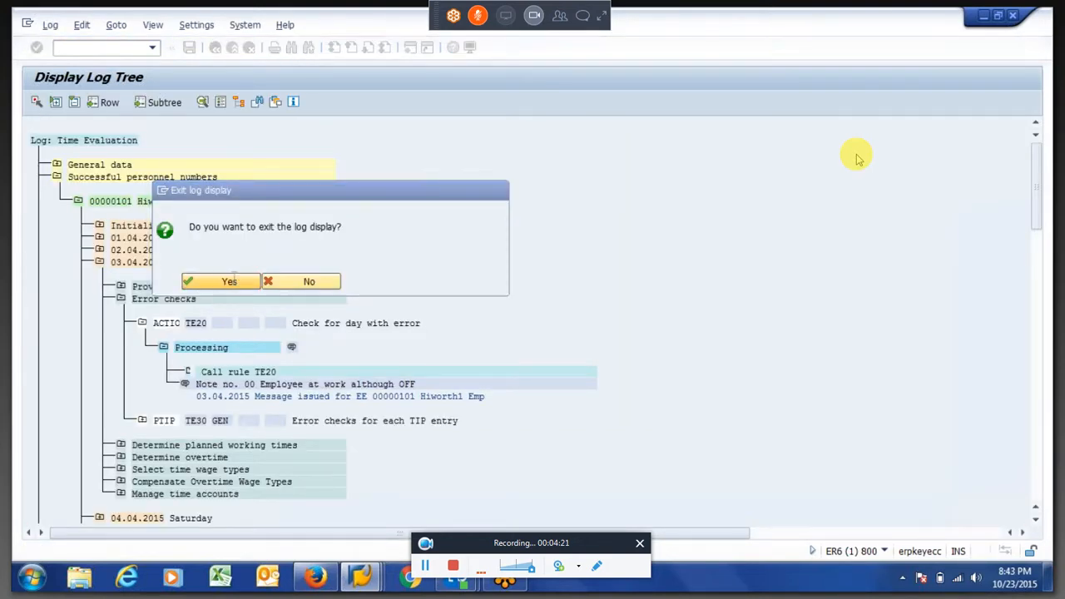
left_click(217, 49)
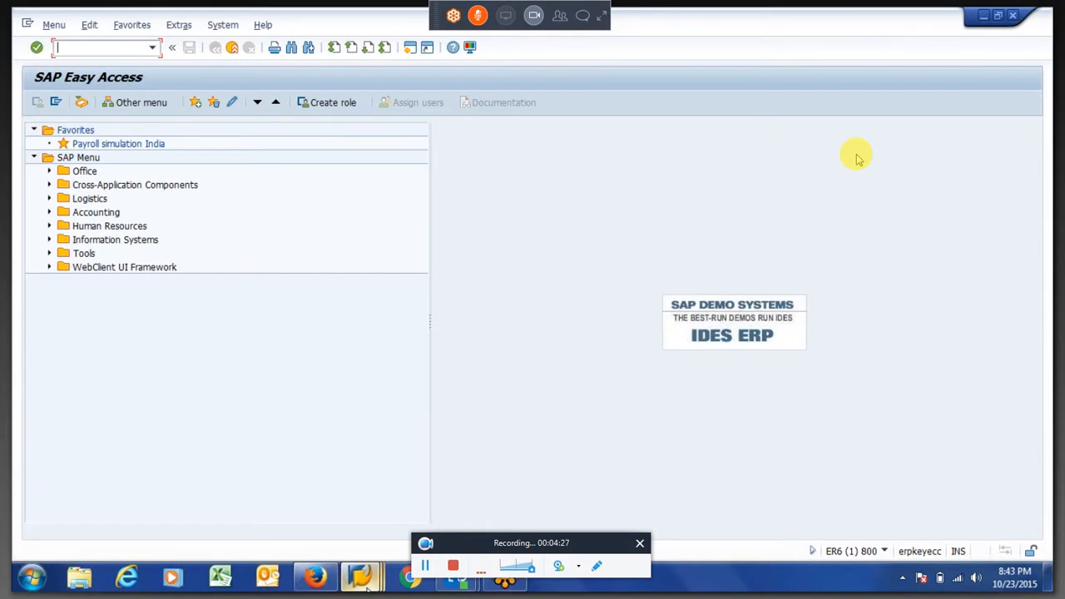
mouse_move(367, 586)
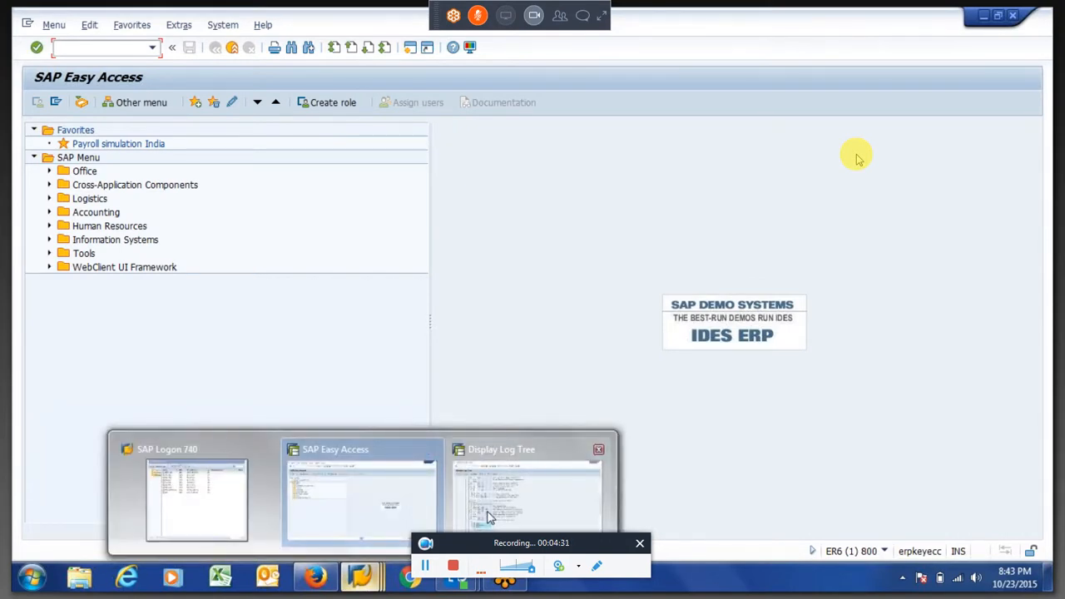
mouse_move(489, 517)
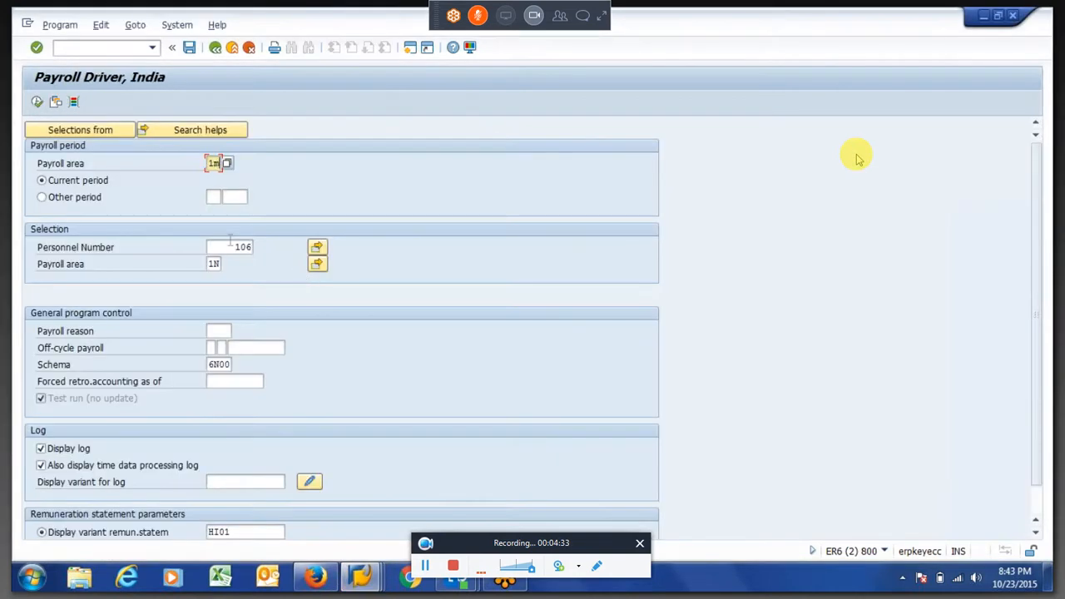
Leave the old payroll log and select the employee's personnel number and payroll area 1M in the Payroll Driver
key("Tab")
key("Tab")
key("Tab")
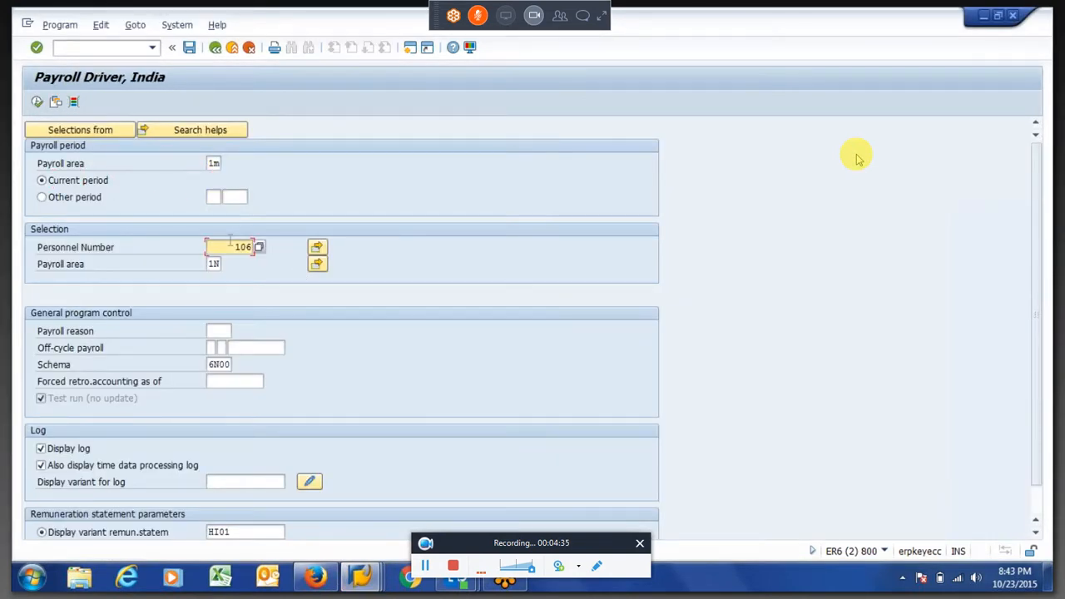
type("101")
key("Tab")
key("BackSpace")
type("m")
key("Tab")
key("Tab")
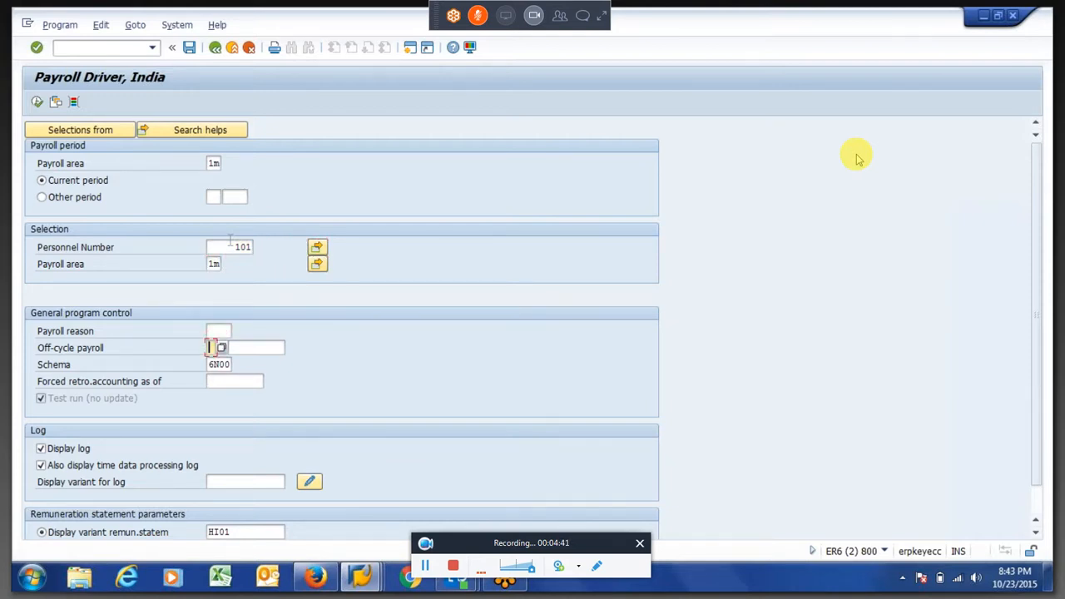
key("Tab")
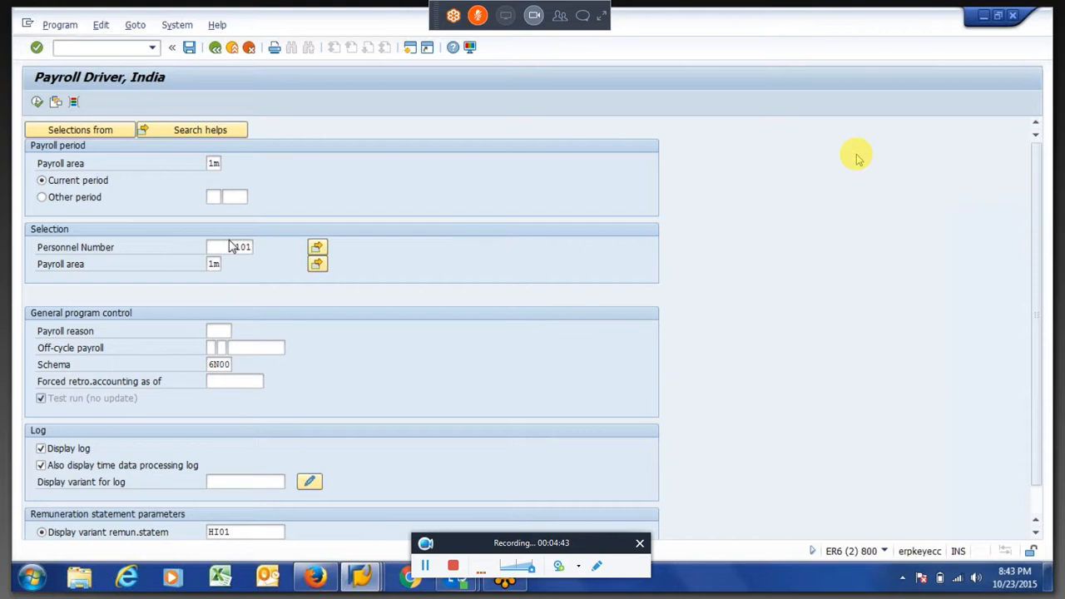
key("Return")
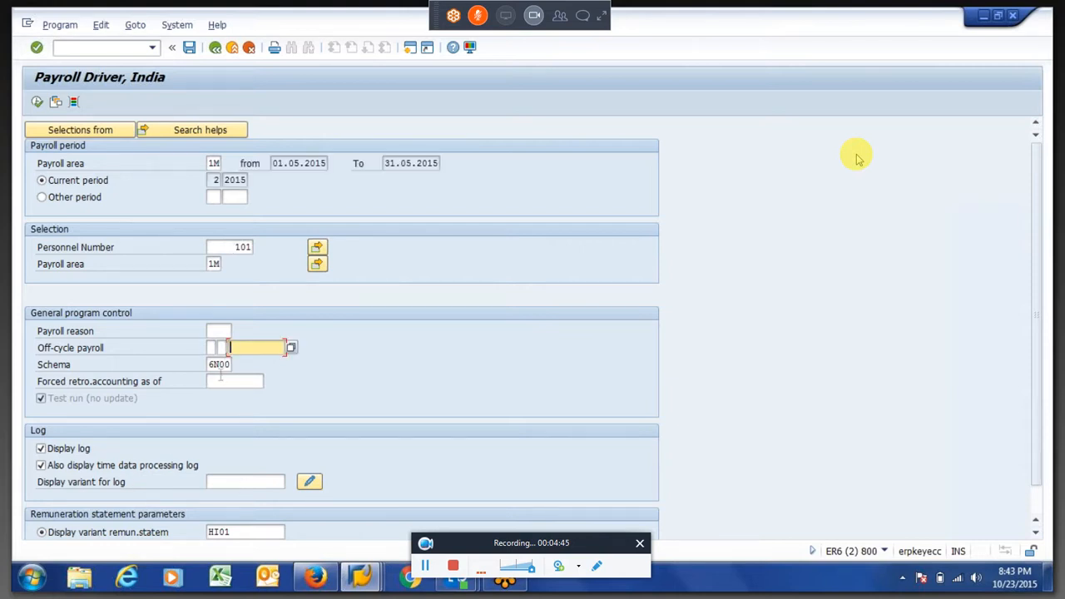
Set the payroll period to Other period 1 of 2015
left_click(212, 367)
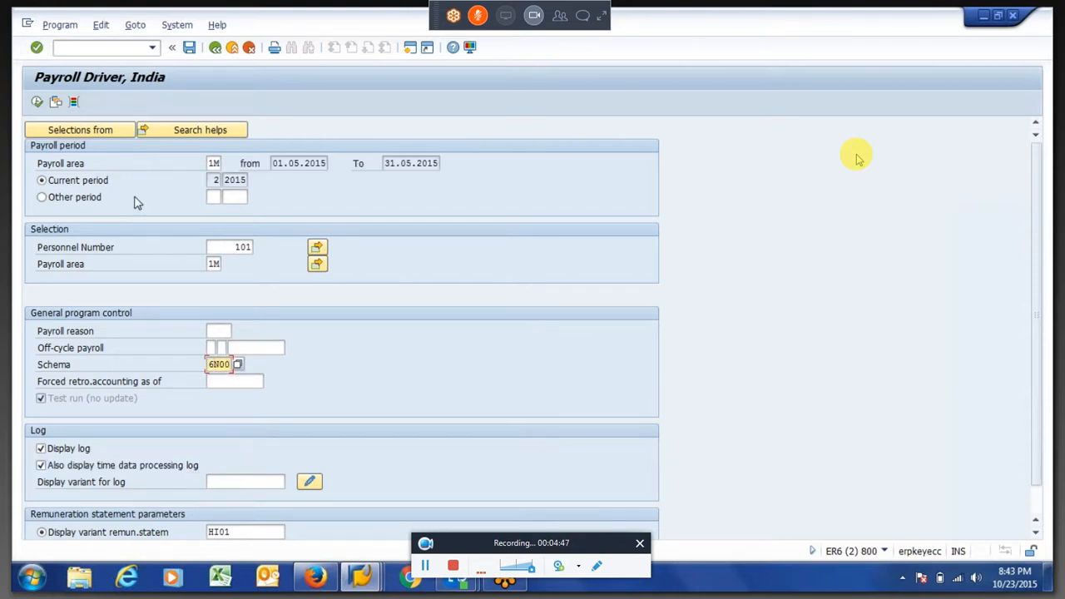
left_click(68, 199)
key("Tab")
type("1")
key("Tab")
type("2015")
key("Return")
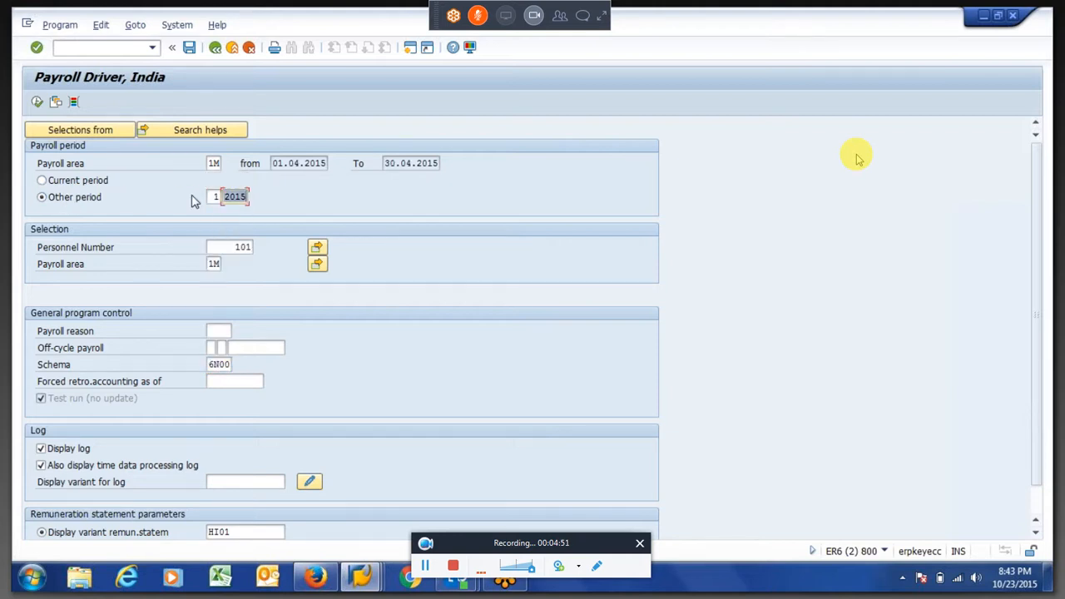
left_click(289, 164)
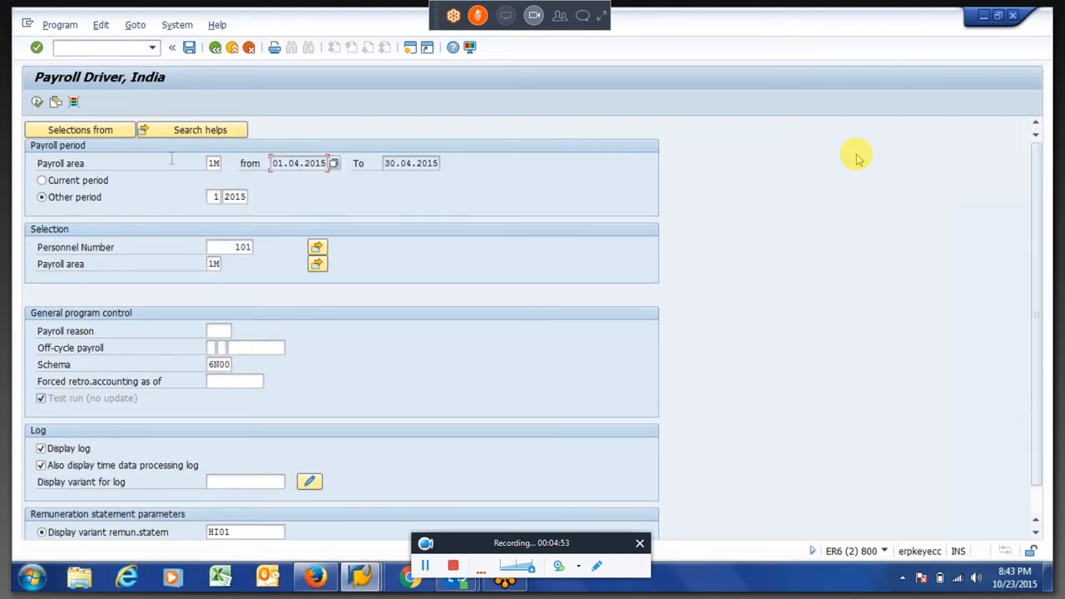
Execute the payroll run and expand the successful employee's log to the 01/2015 period
left_click(36, 104)
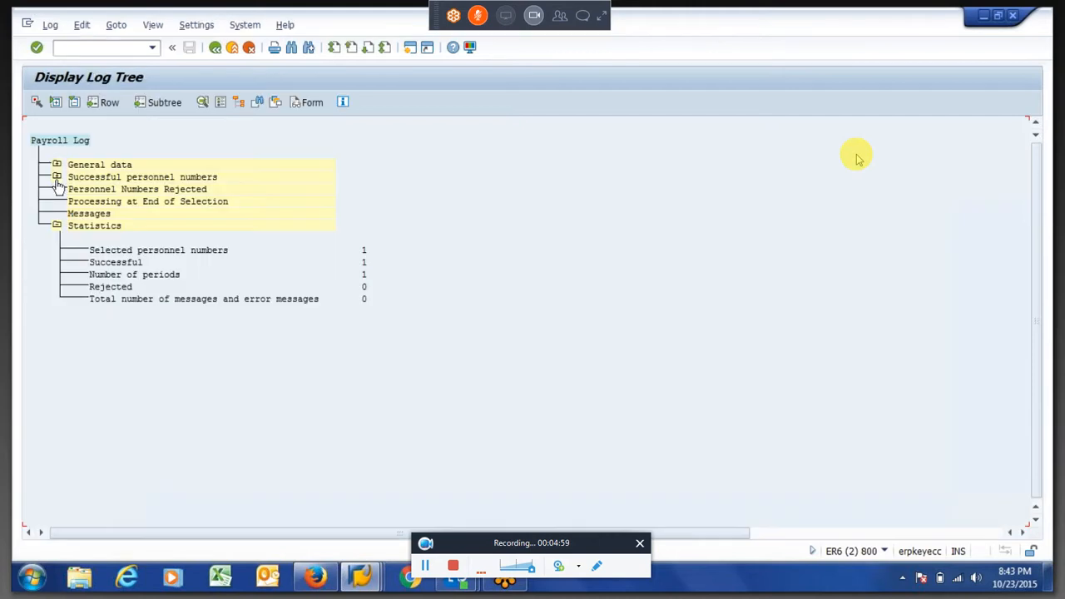
left_click(56, 177)
left_click(78, 201)
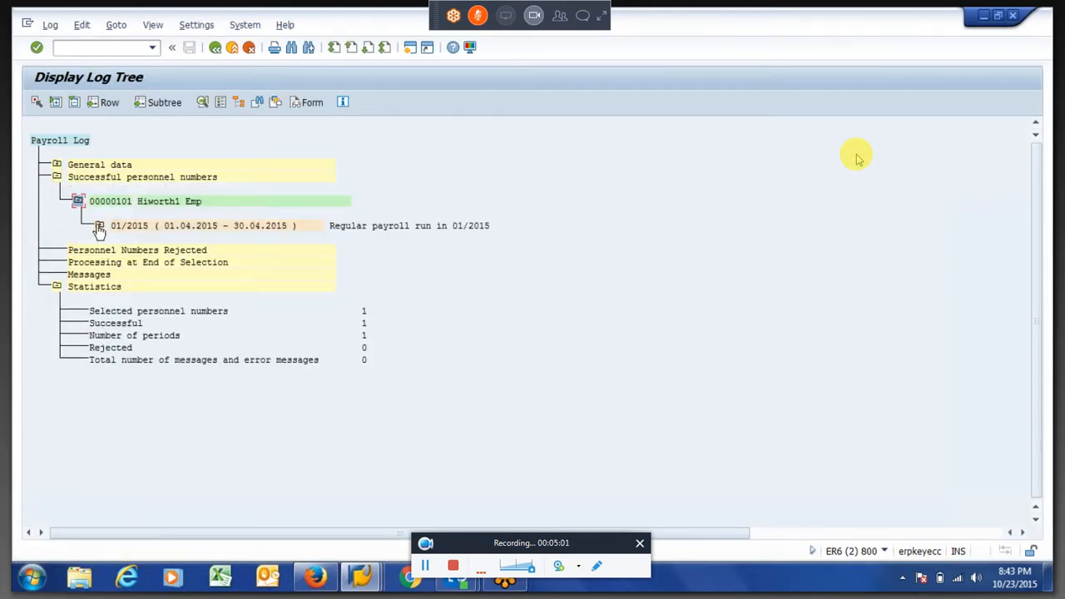
left_click(99, 226)
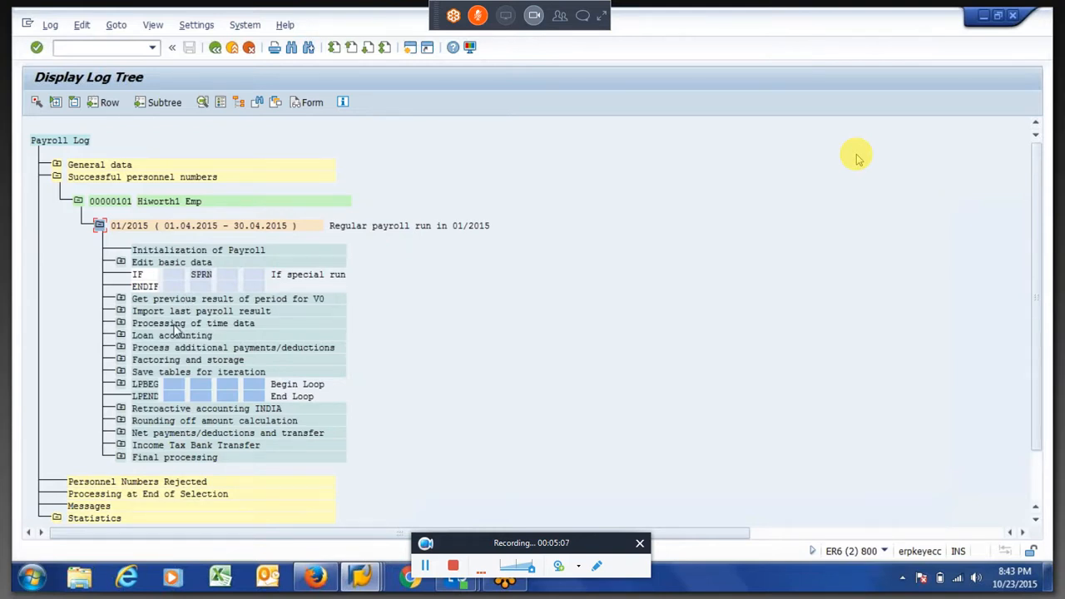
left_click(174, 324)
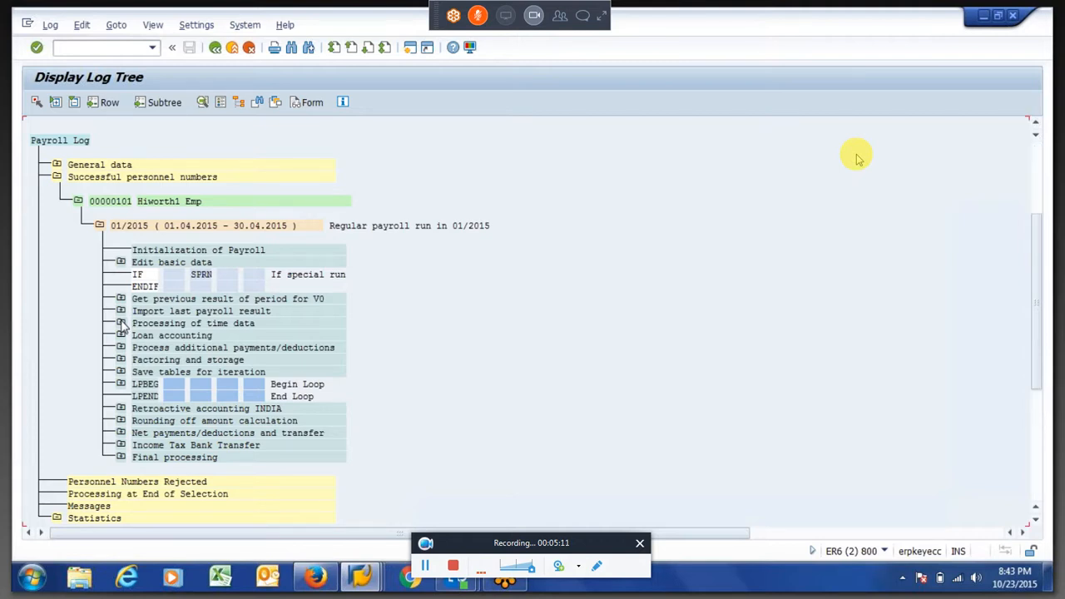
Expand Processing of time data to the Import cluster B2 function and examine the entries of its ZL table
left_click(120, 324)
left_click(140, 301)
left_click(141, 299)
left_click(164, 324)
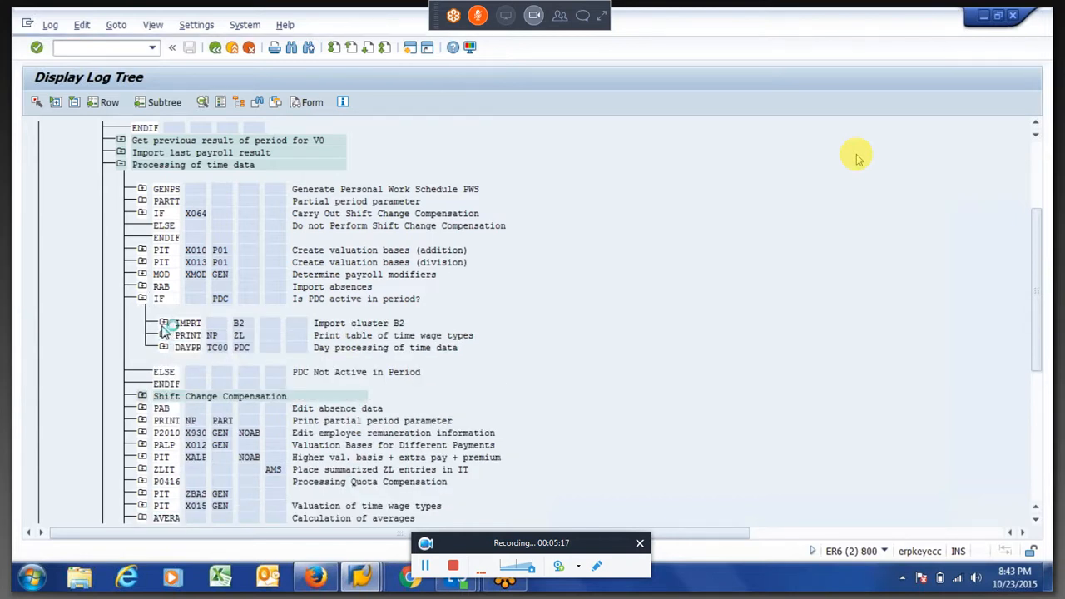
left_click(184, 372)
double_click(222, 398)
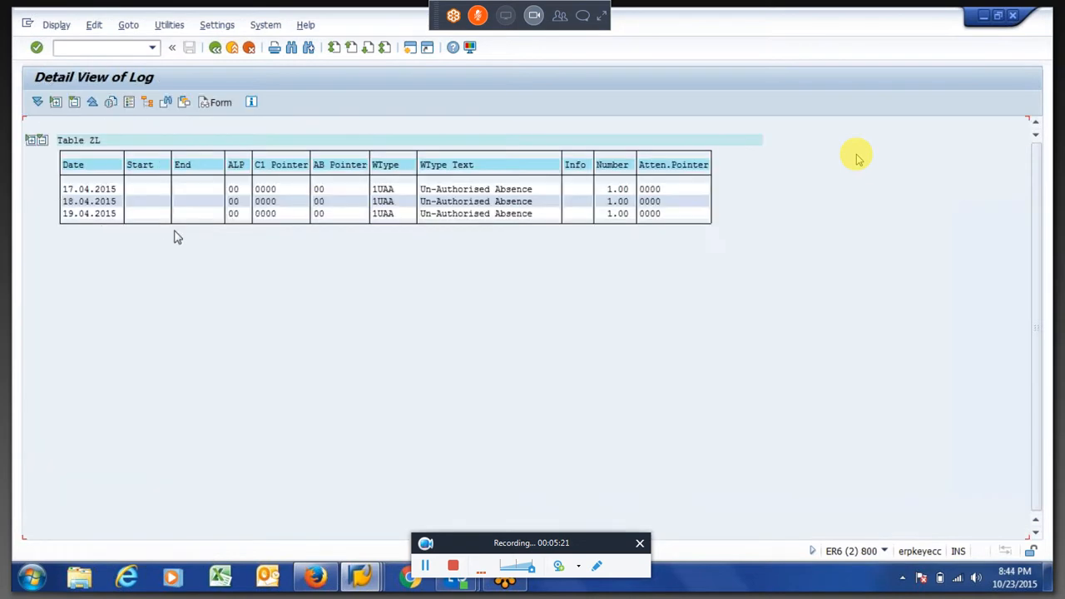
left_click(605, 191)
Close the ZL table, collapse Import cluster B2 and open the IT table from the ZLIT function's output
left_click(215, 50)
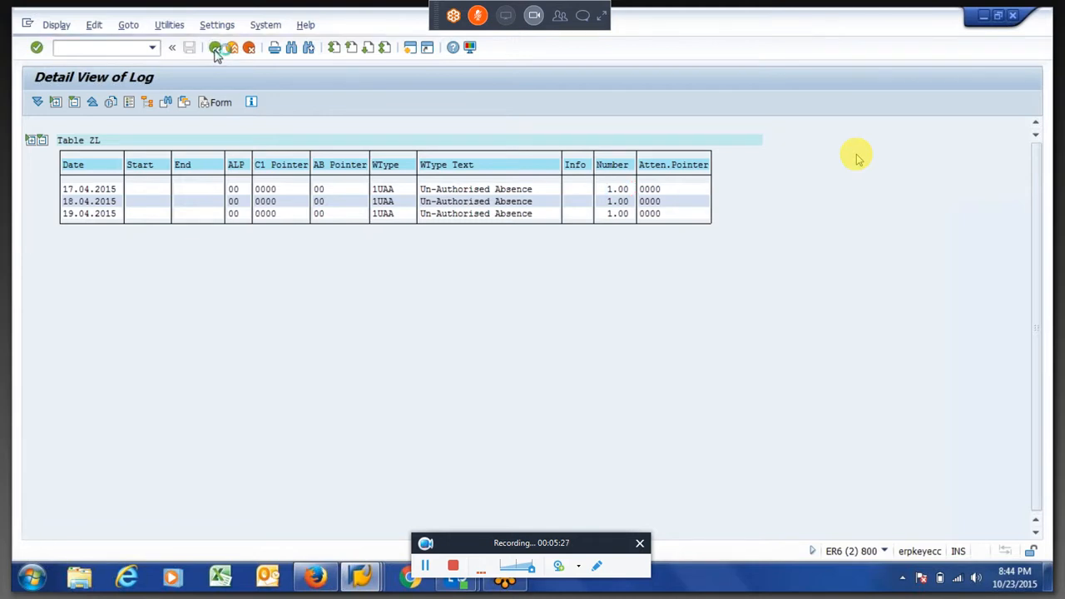
left_click(165, 323)
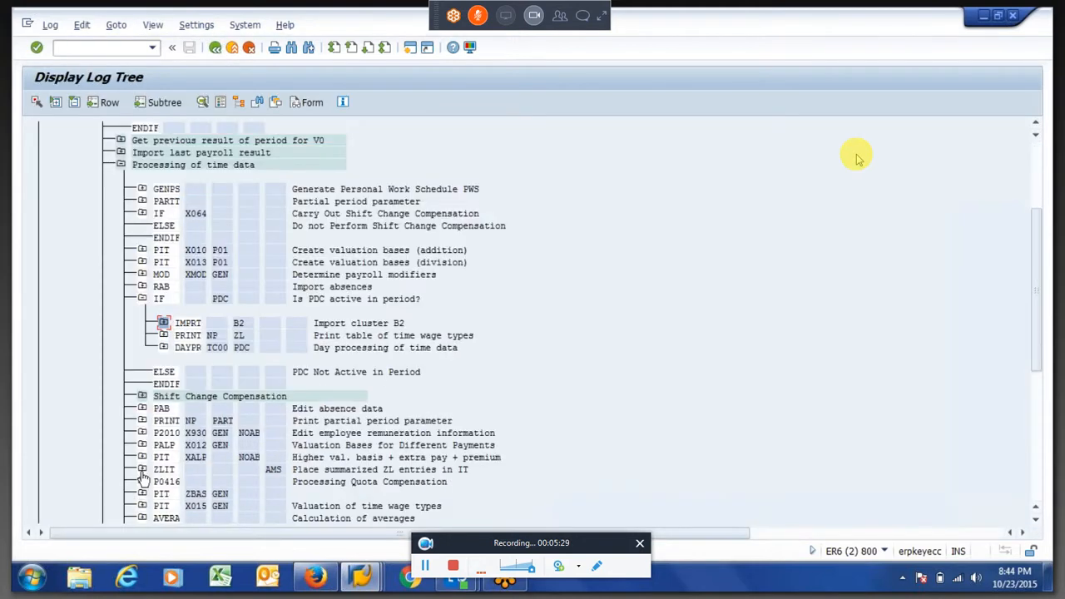
left_click(141, 470)
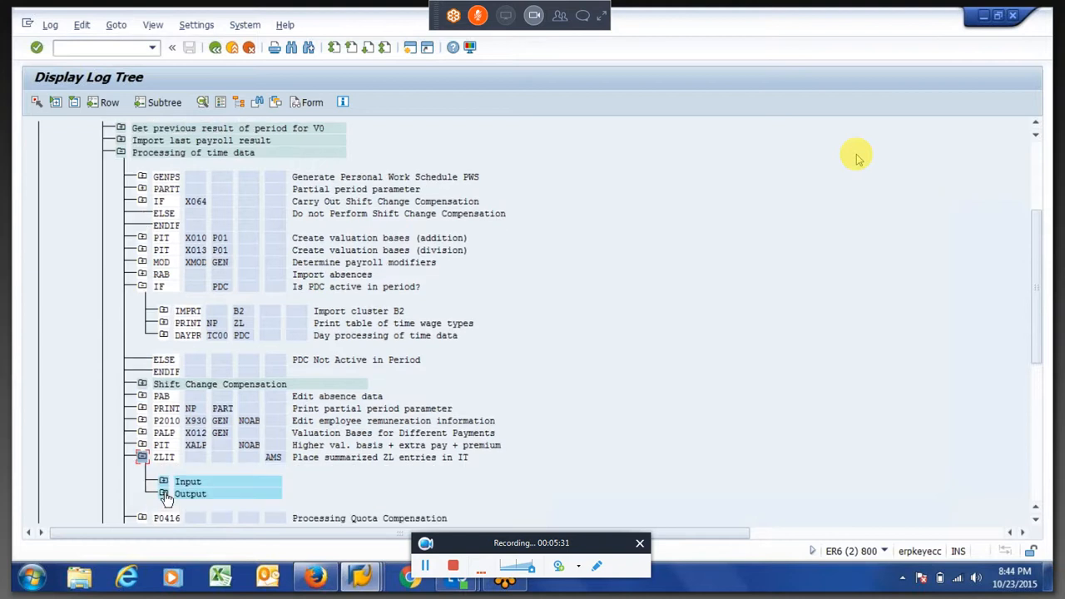
left_click(165, 496)
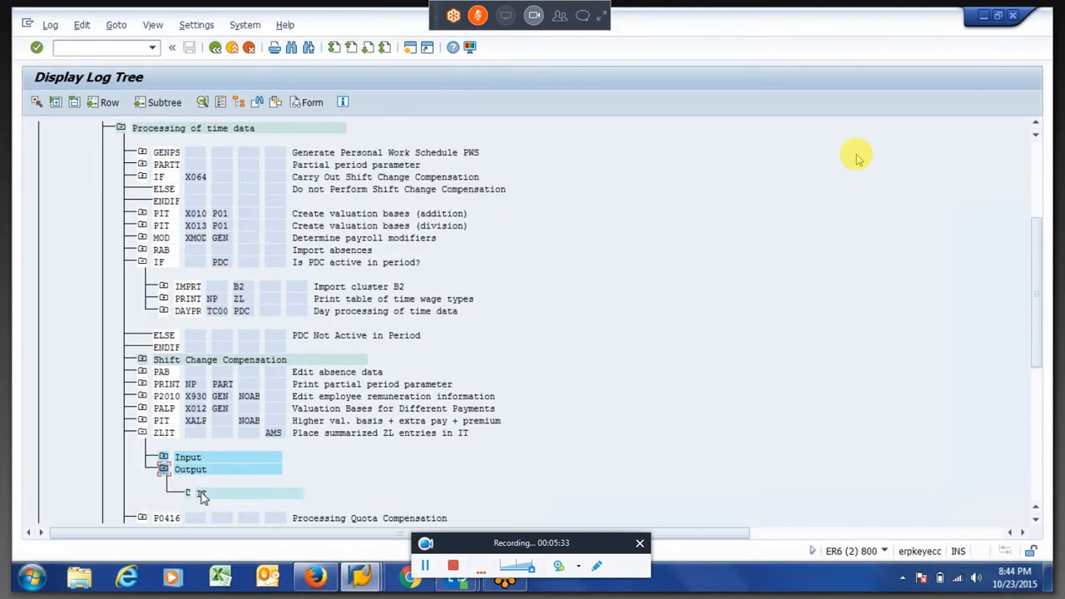
double_click(202, 494)
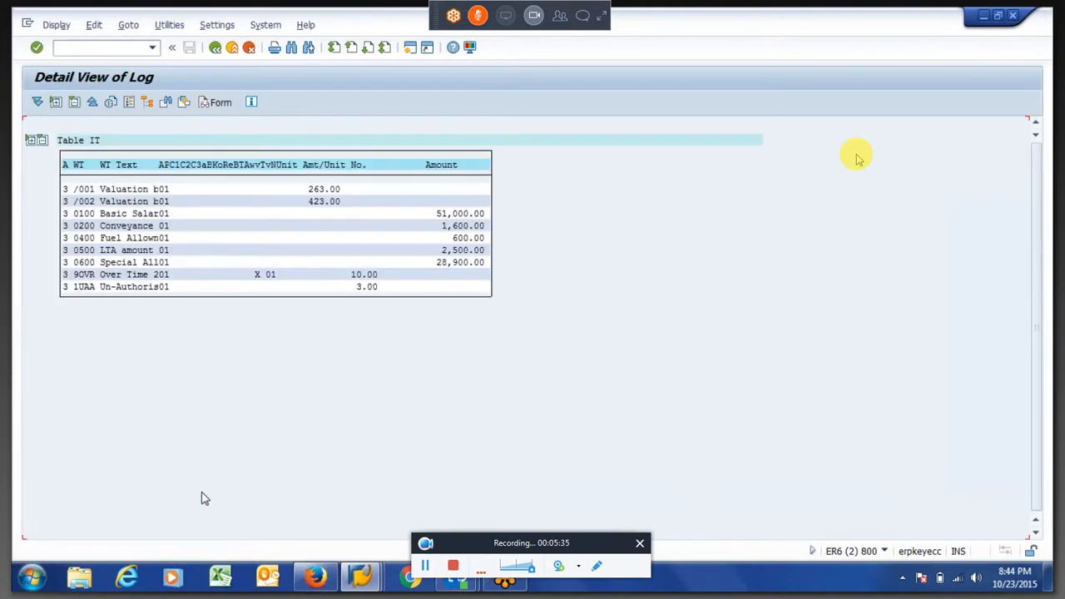
Examine the No. value of wage type 1UAA and the Amount values of the pay wage types in table IT
left_click(329, 289)
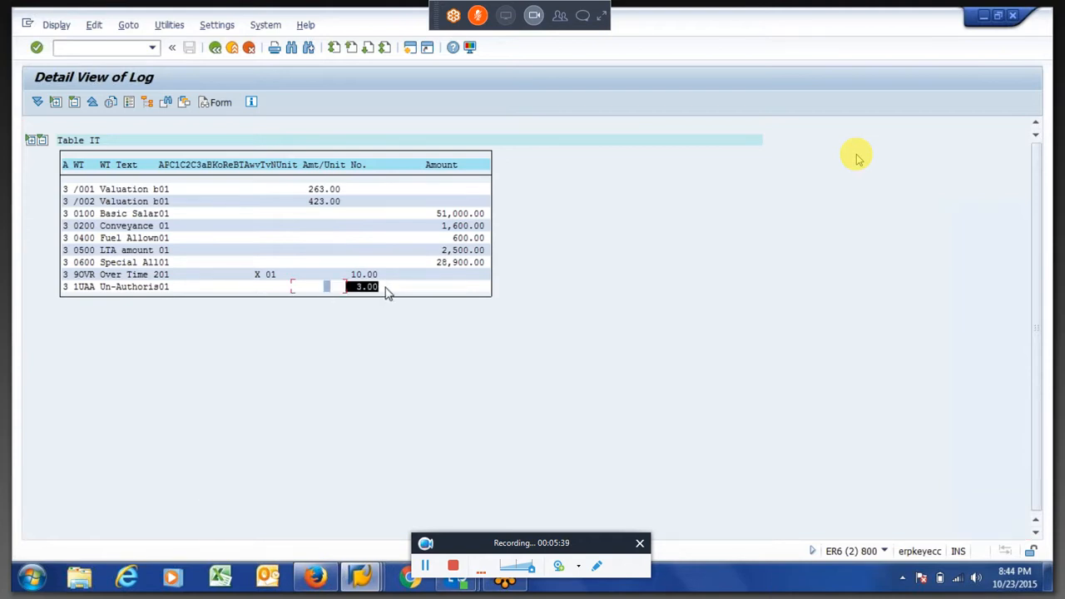
left_click(386, 292)
left_click_drag(352, 289, 393, 293)
left_click(391, 290)
left_click_drag(348, 290, 384, 290)
left_click(384, 292)
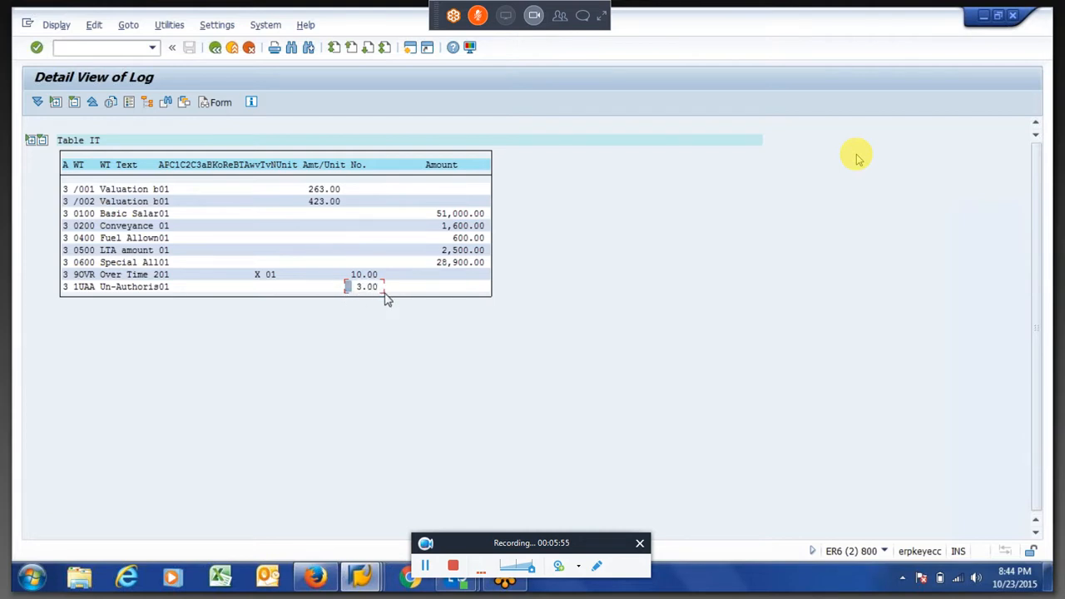
left_click(359, 167)
left_click_drag(356, 289, 387, 291)
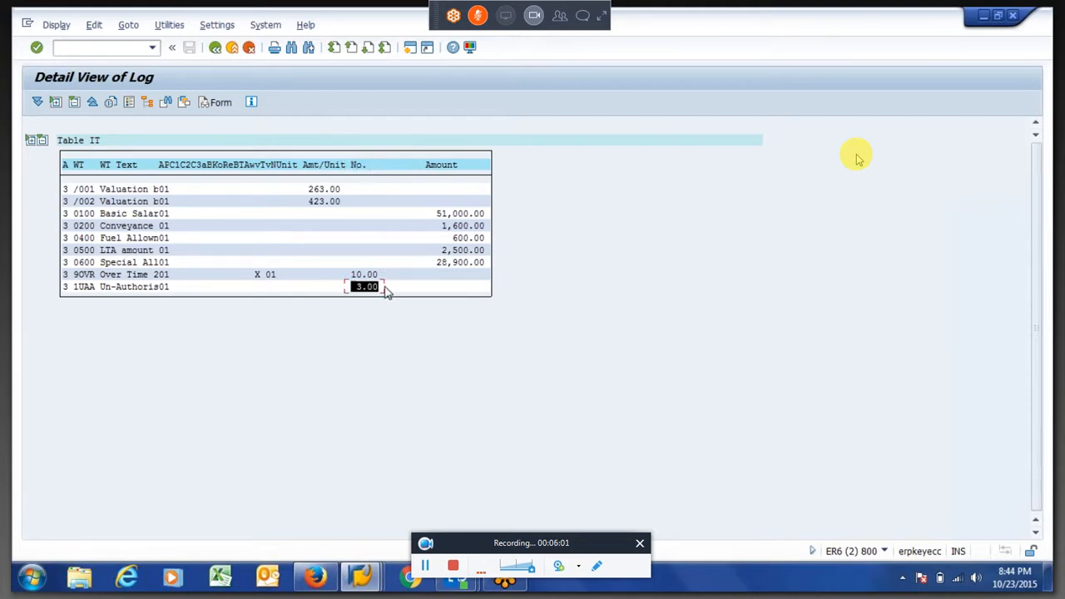
left_click_drag(429, 215, 492, 283)
key("ctrl+c")
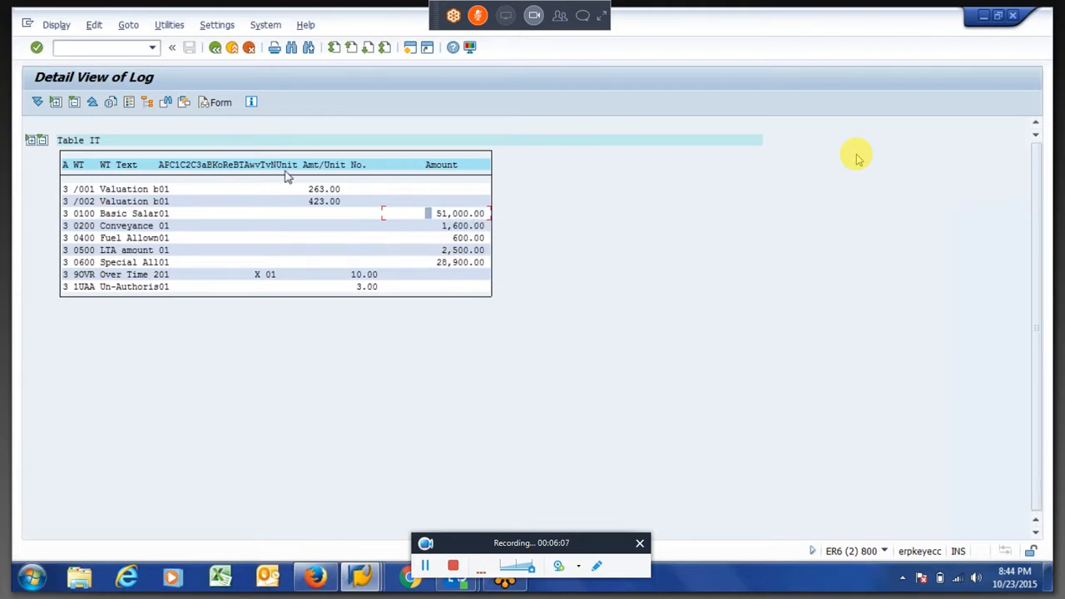
Return to the log tree, collapse Processing of time data and expand the PIT ZNP1 function under Factoring and storage
left_click(214, 49)
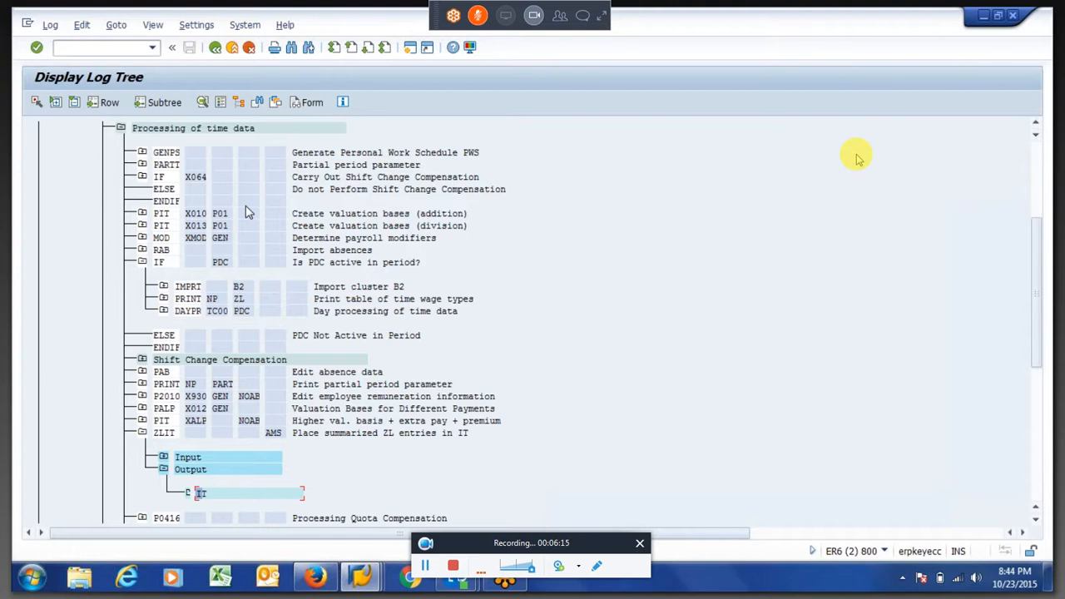
left_click(122, 130)
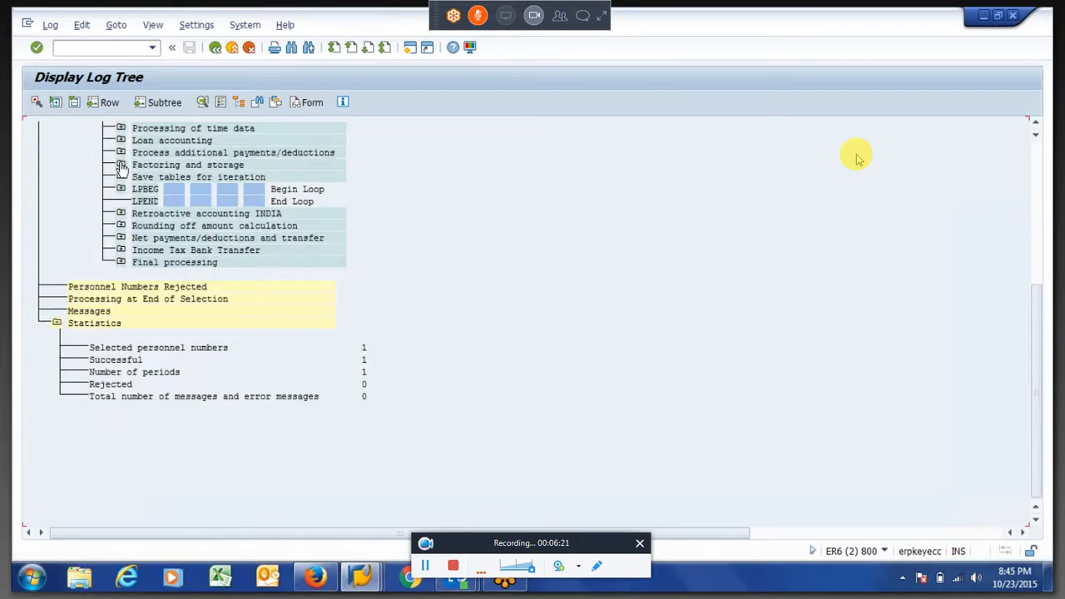
left_click(122, 166)
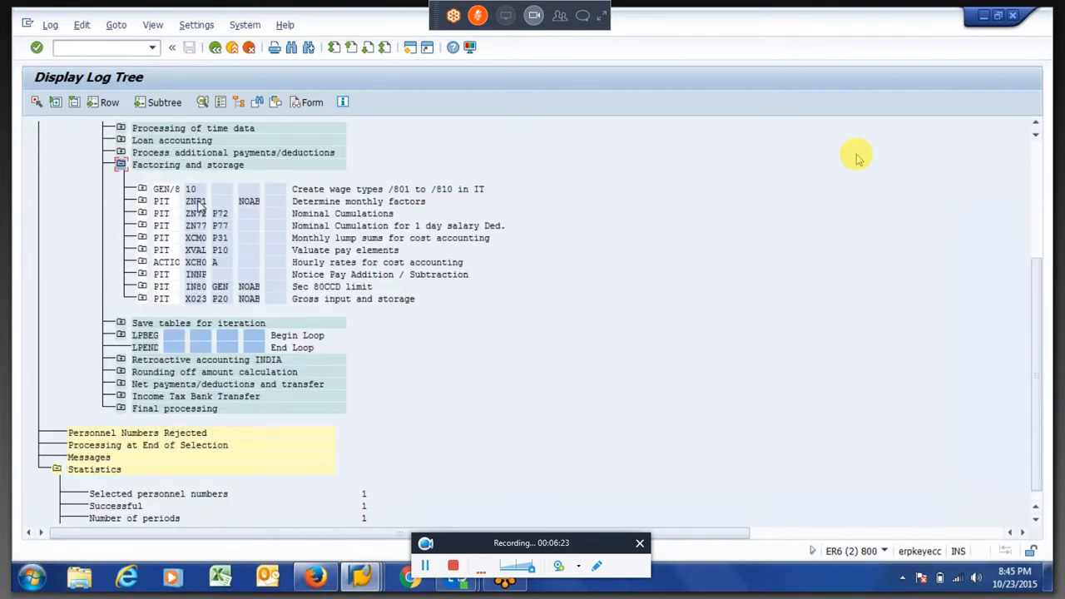
left_click(197, 202)
left_click(143, 203)
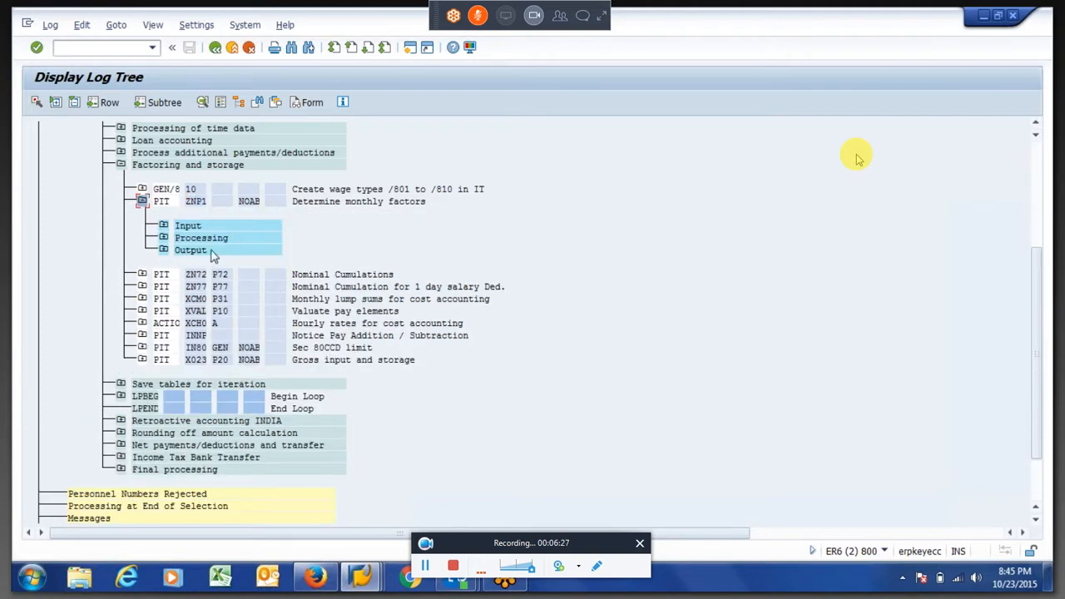
Expand the Processing node of PIT ZNP1, open /801 Partial period factor 1 and examine its RTE=TKSOLL operation
left_click(164, 238)
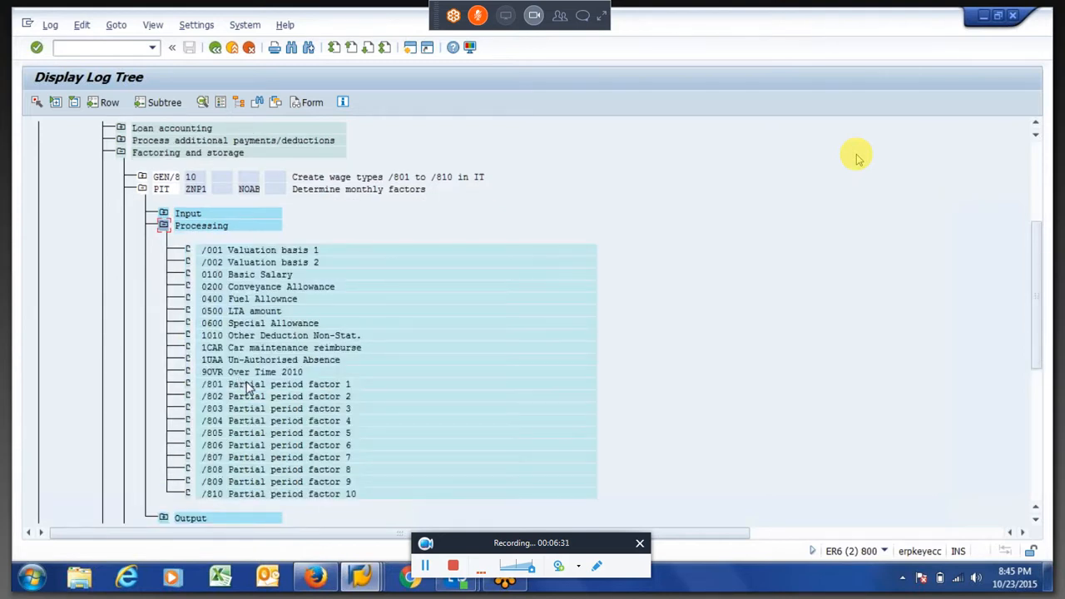
double_click(246, 383)
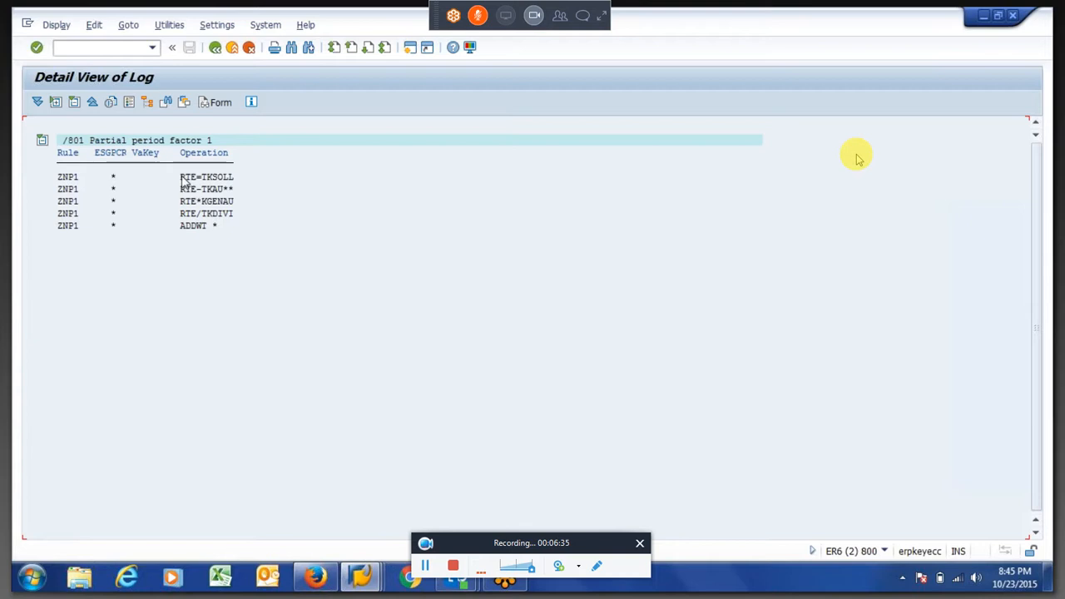
left_click_drag(183, 181, 197, 184)
left_click_drag(202, 179, 243, 180)
left_click(217, 178)
left_click_drag(202, 190, 225, 188)
left_click(224, 192)
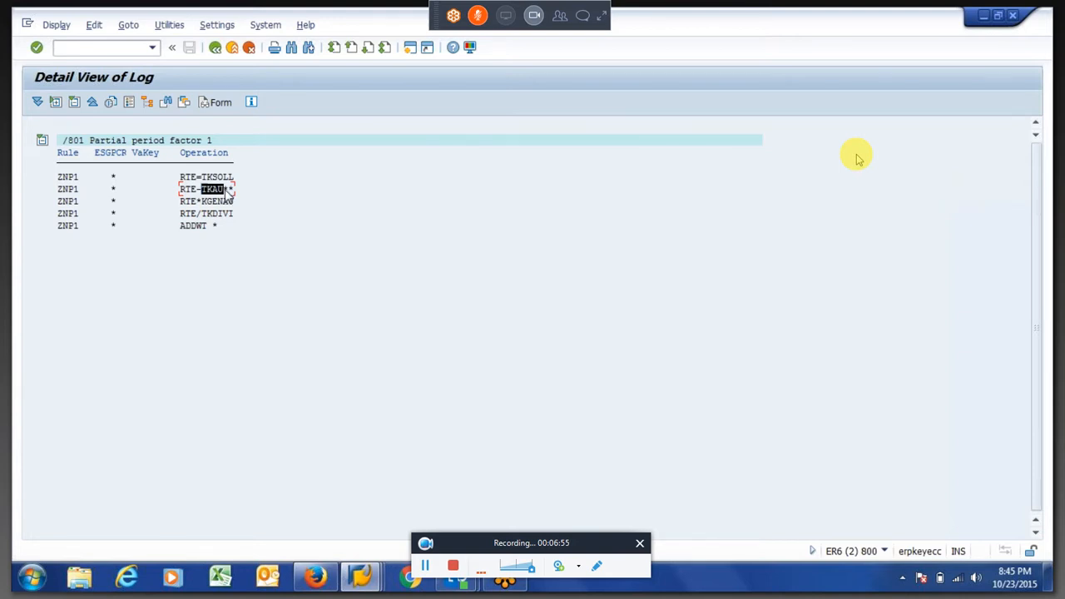
Examine the RTE-TKAU** operation and the ZNP1 rule name in the detail view of /801
key("ctrl+c")
left_click(187, 191)
left_click_drag(201, 191, 225, 193)
key("ctrl+c")
left_click(186, 190)
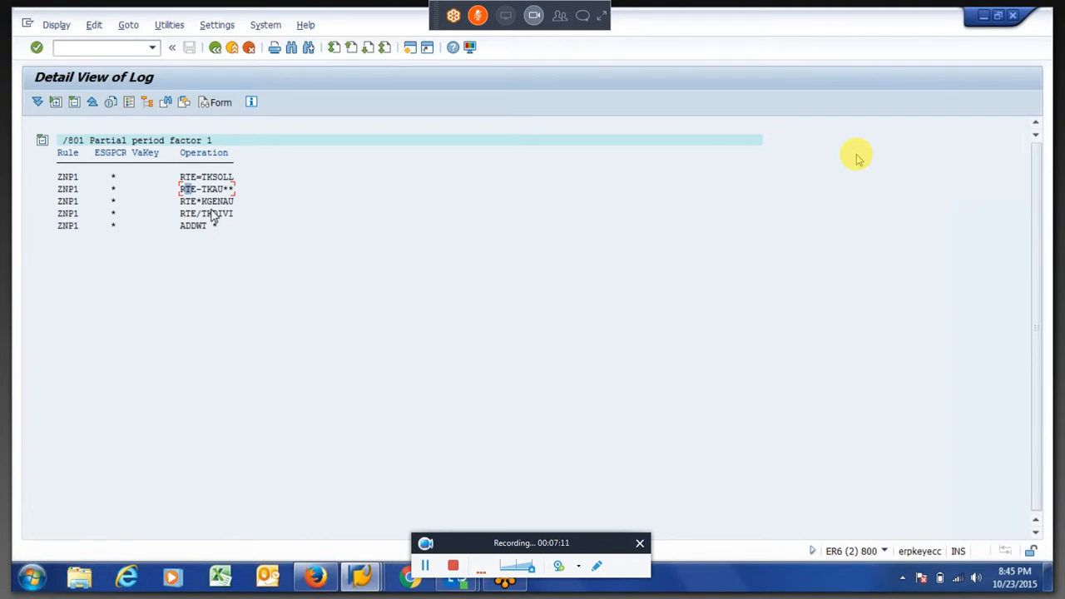
left_click_drag(180, 175, 198, 180)
double_click(60, 176)
left_click_drag(83, 182, 86, 187)
Switch to the SAP Easy Access session and start transaction PE02
mouse_move(363, 582)
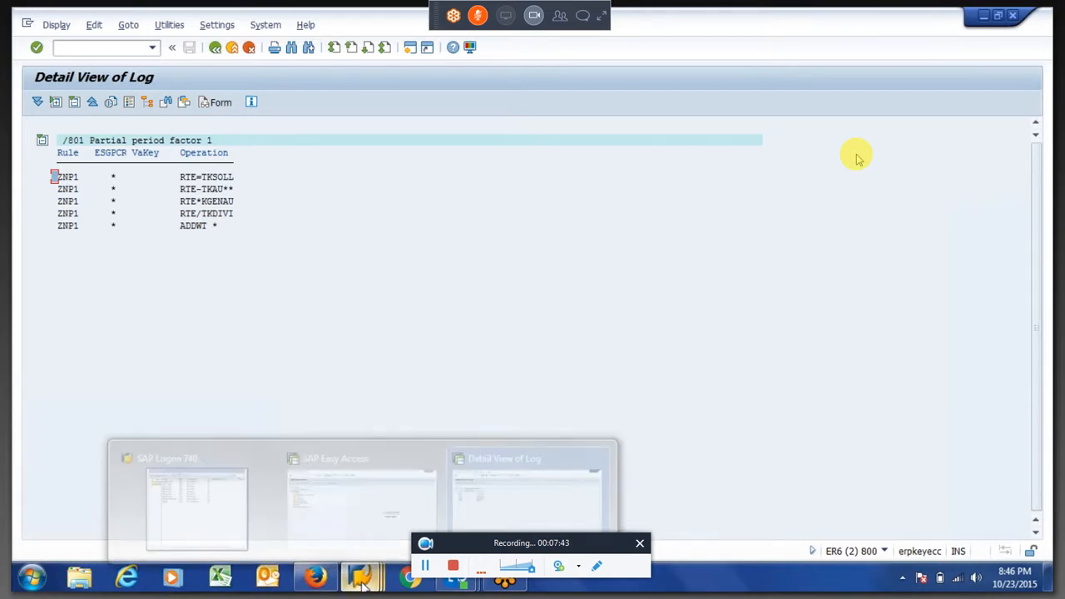
left_click(356, 520)
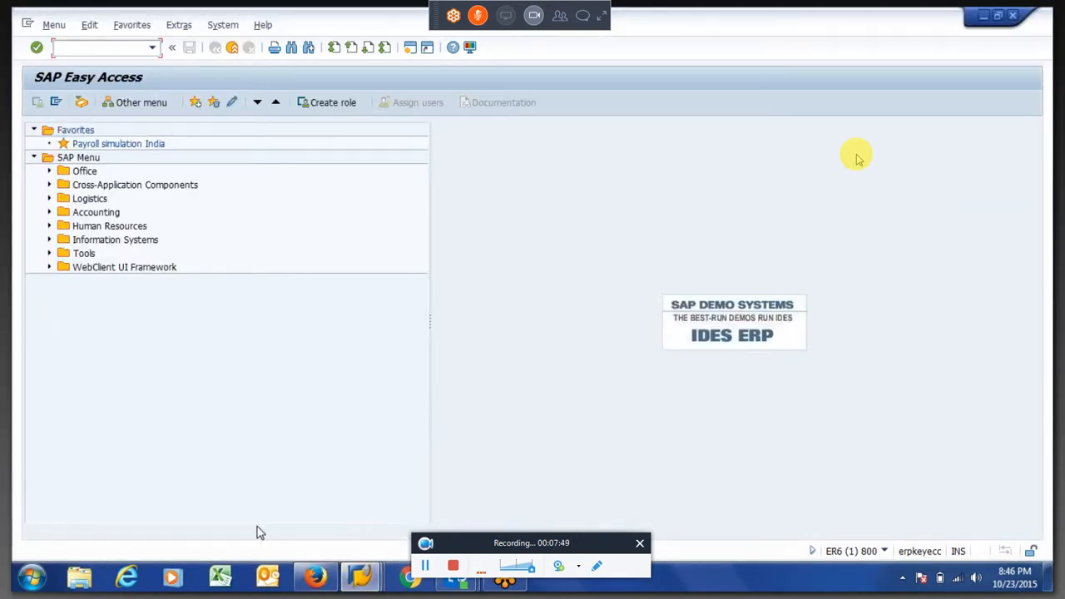
type("pe02")
key("Return")
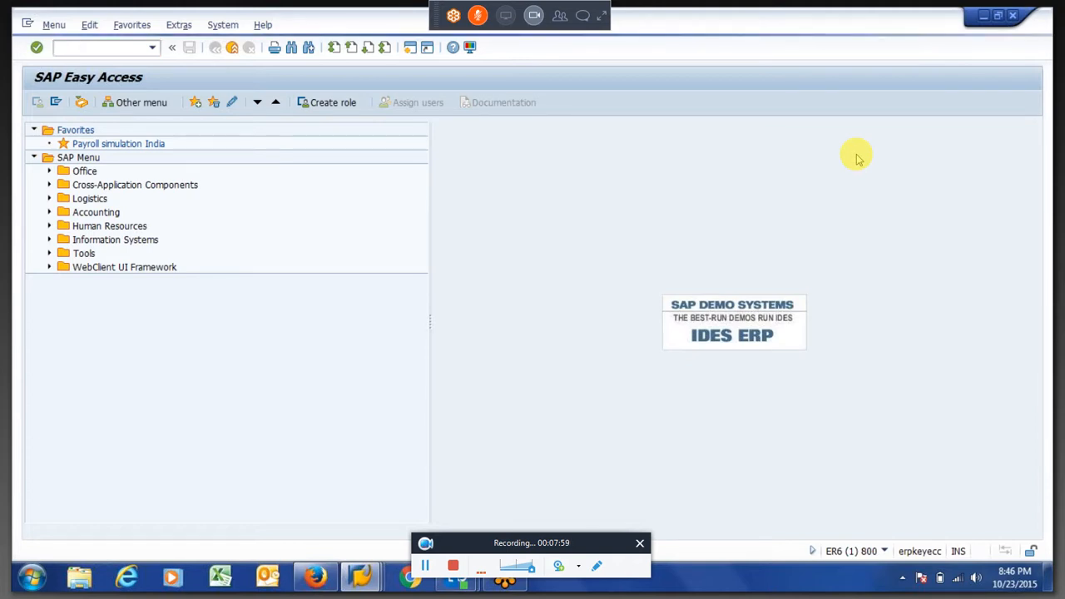
Enter ZAU2 as the personnel calculation rule and start creating it
type("Z")
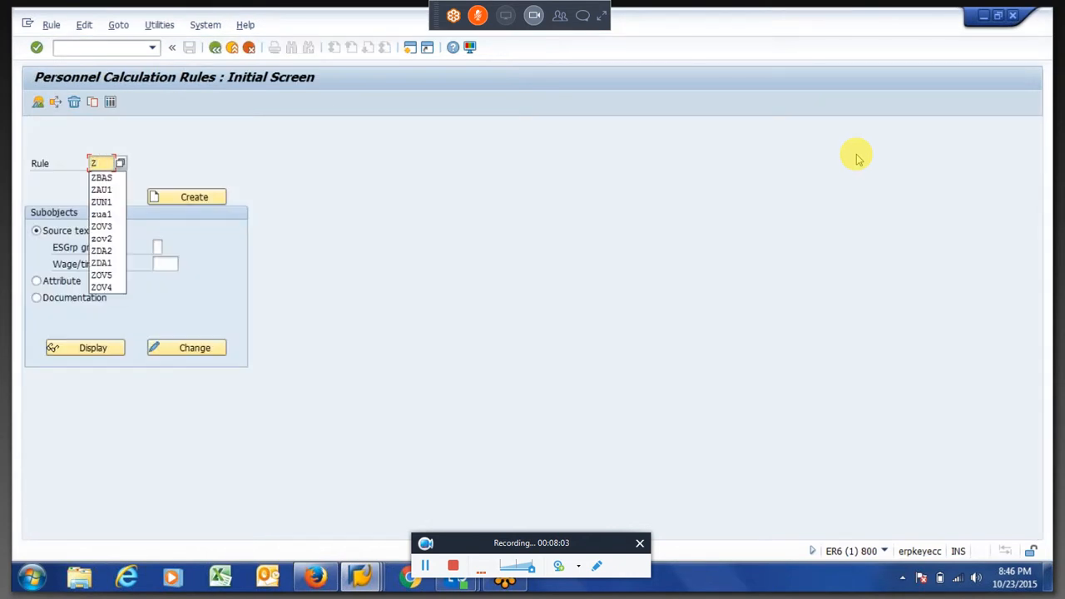
type("AU")
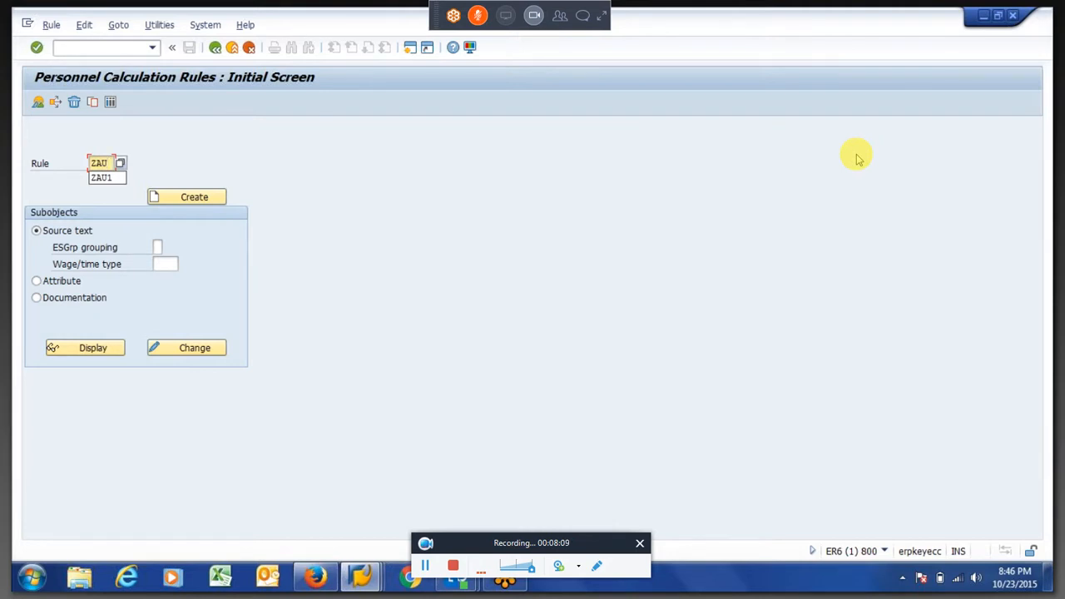
type("2")
key("Return")
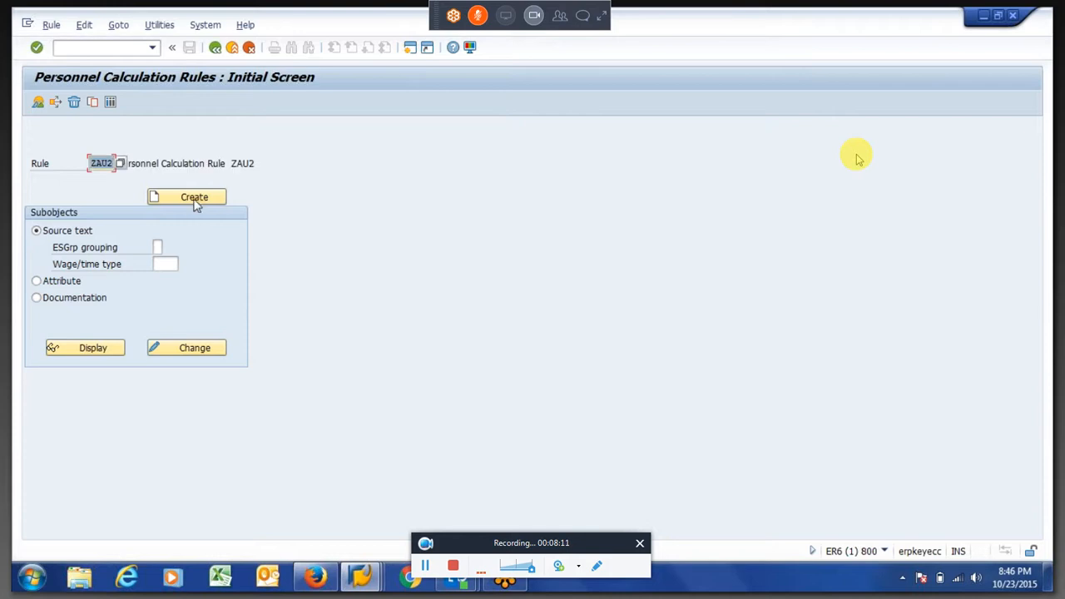
left_click(195, 197)
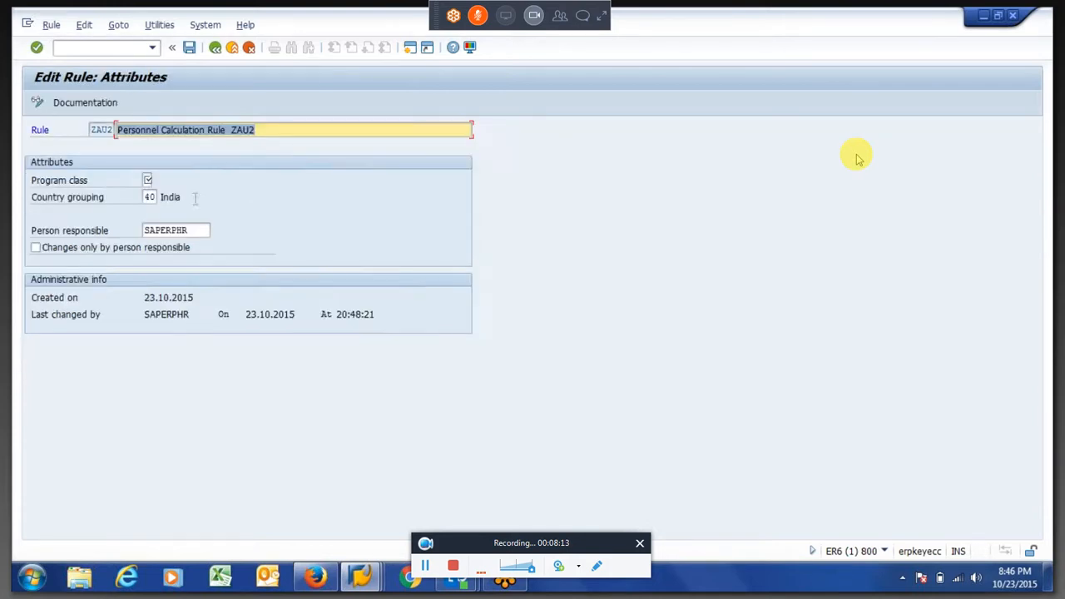
Set rule ZAU2's program class to C, save it with the proposed customizing request and return to the initial screen
left_click(148, 182)
type("C")
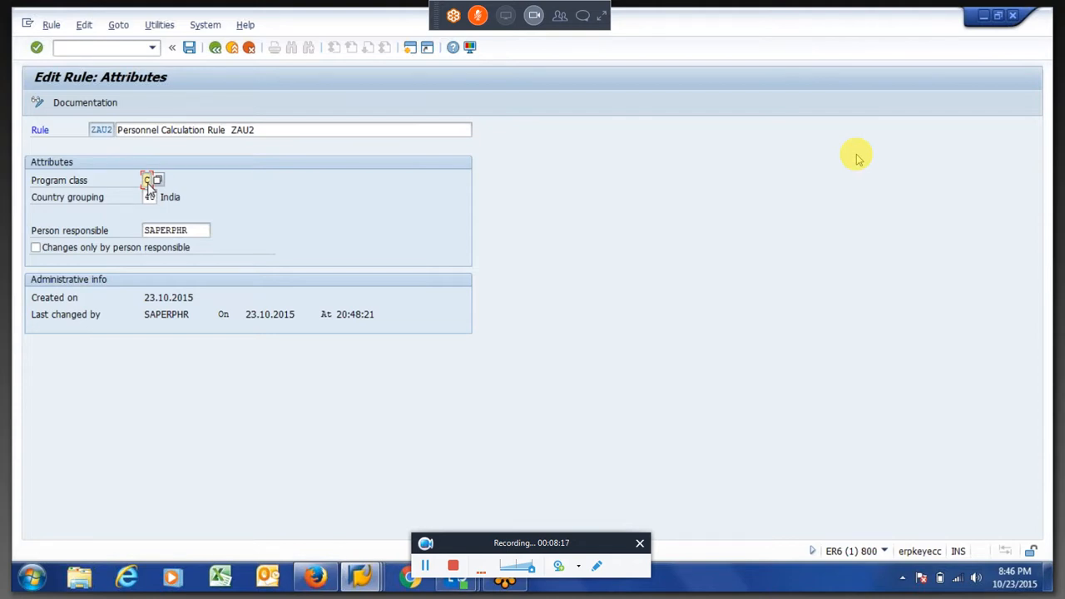
key("Return")
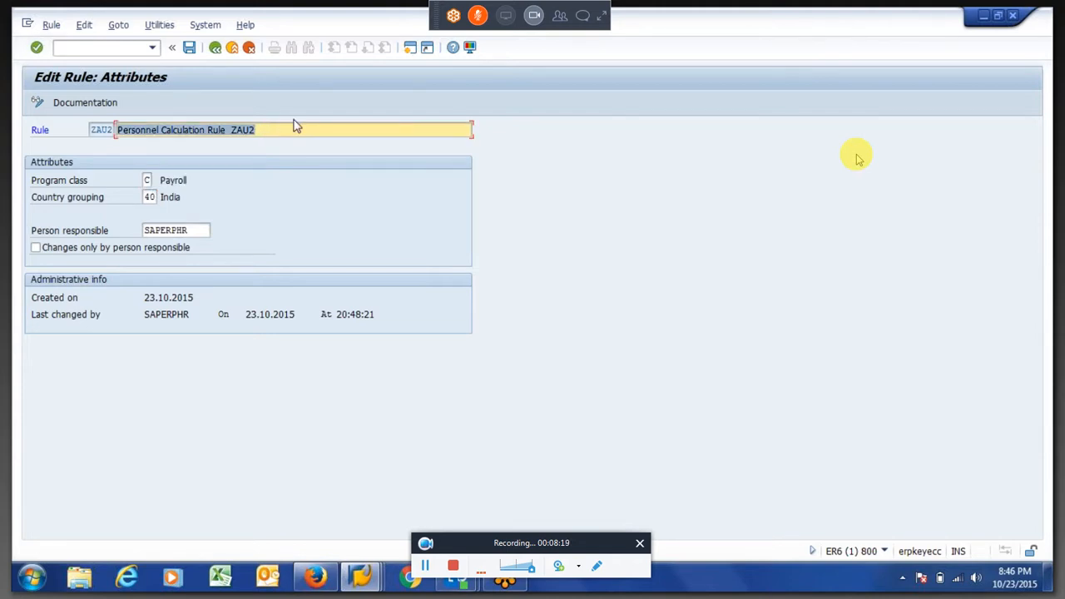
key("ctrl+s")
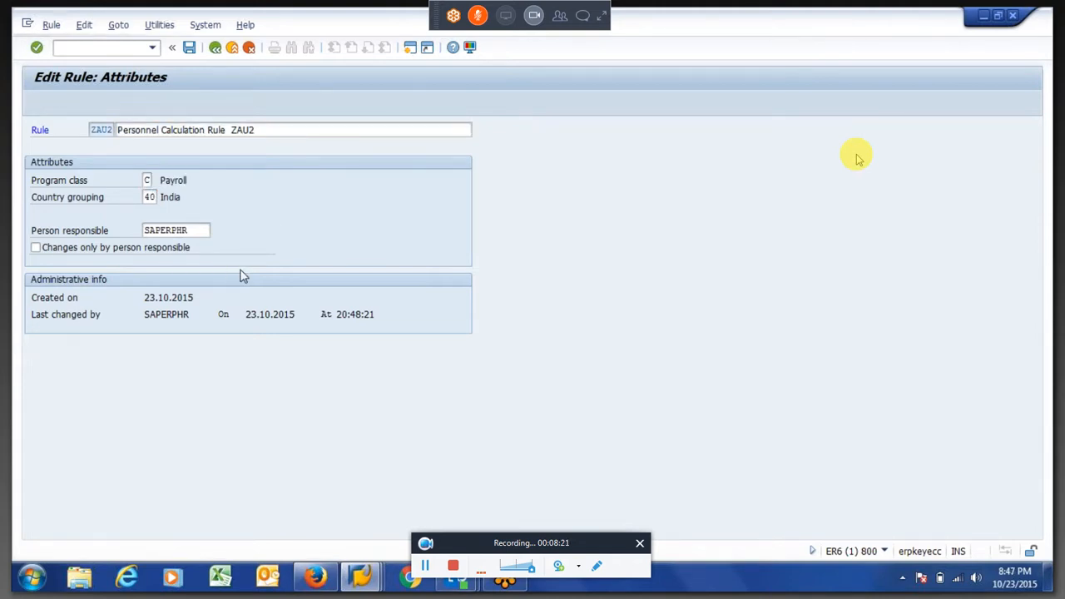
left_click(225, 306)
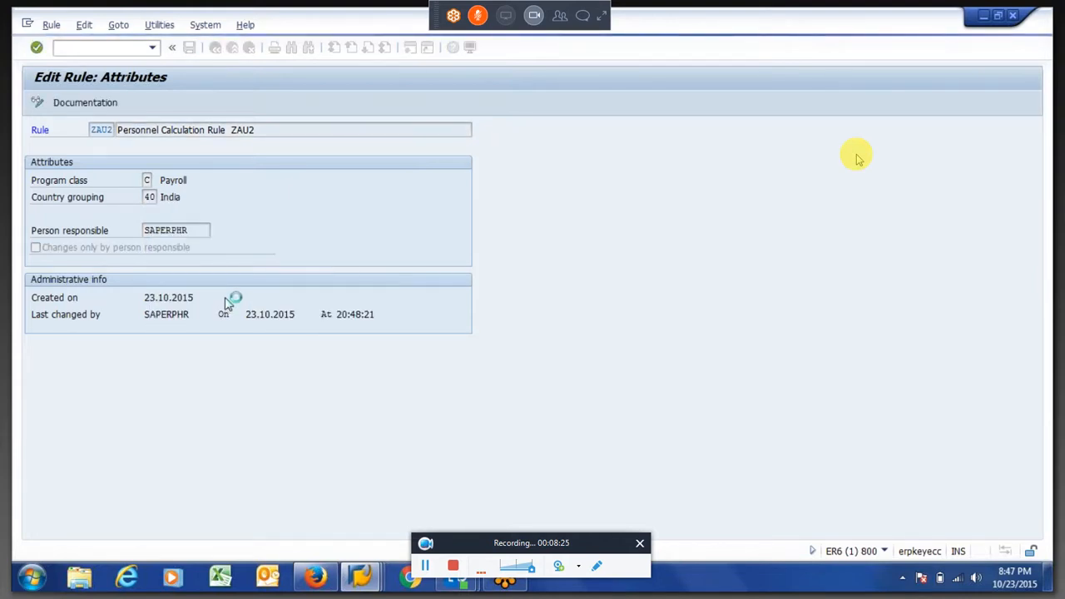
key("Return")
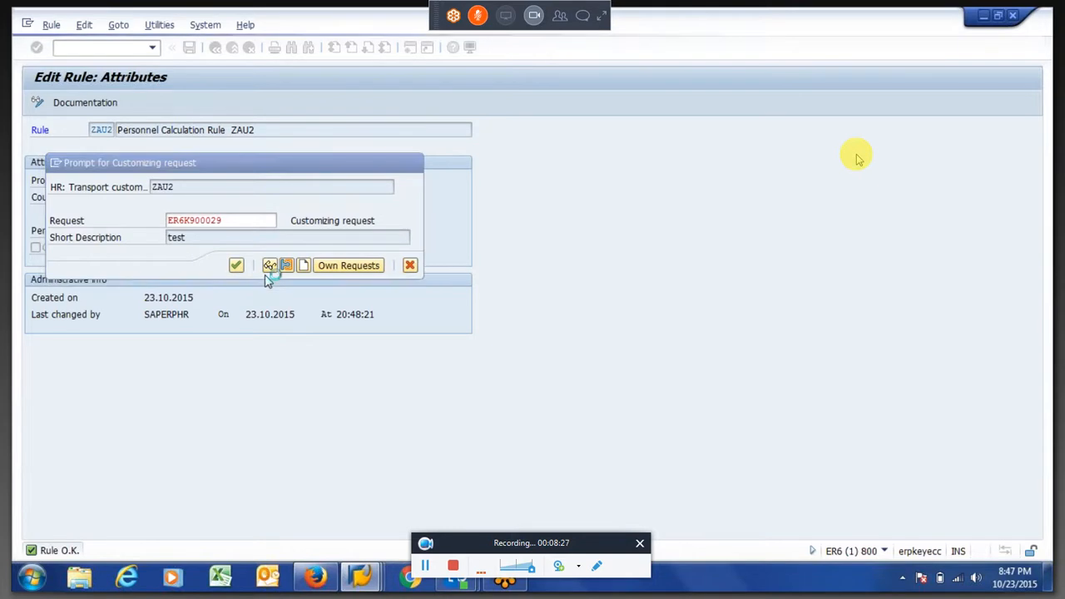
key("F3")
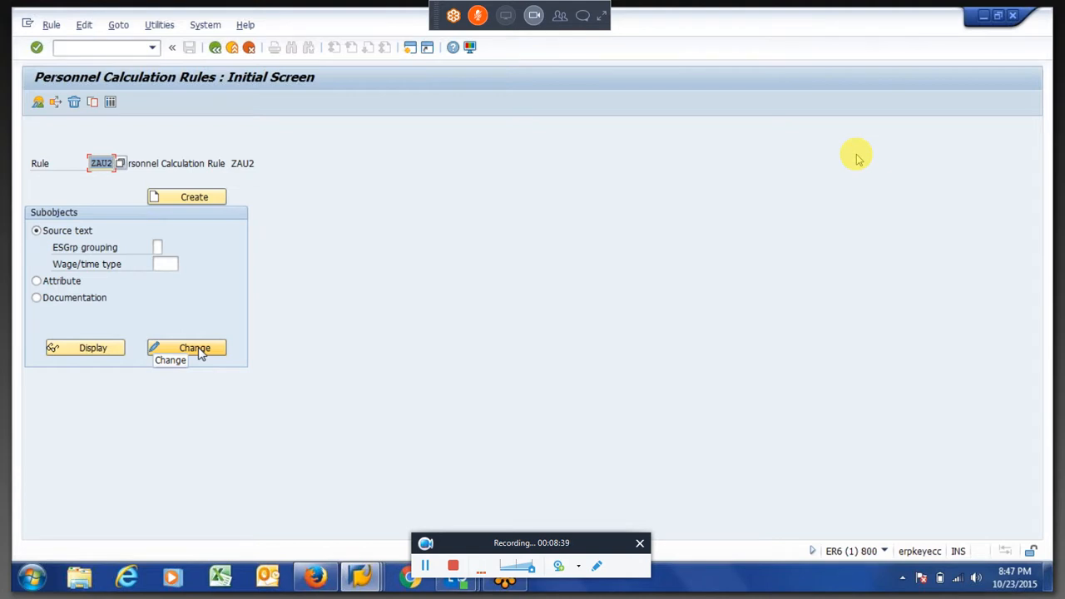
Open the source text of rule ZAU2 for editing and insert the * grouping with a **** wage type node beneath it
left_click(198, 351)
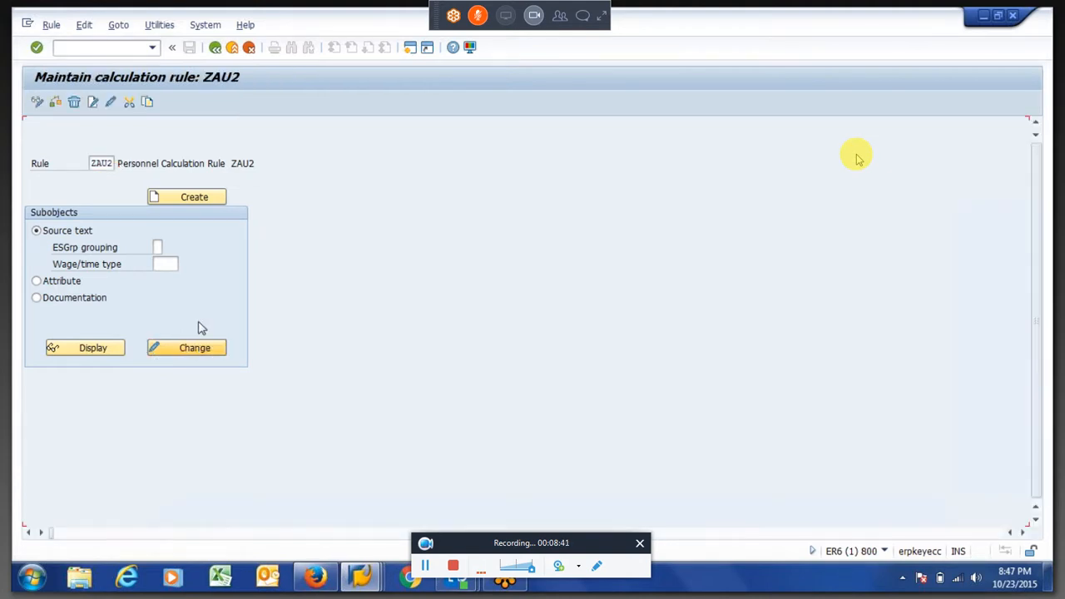
left_click(95, 107)
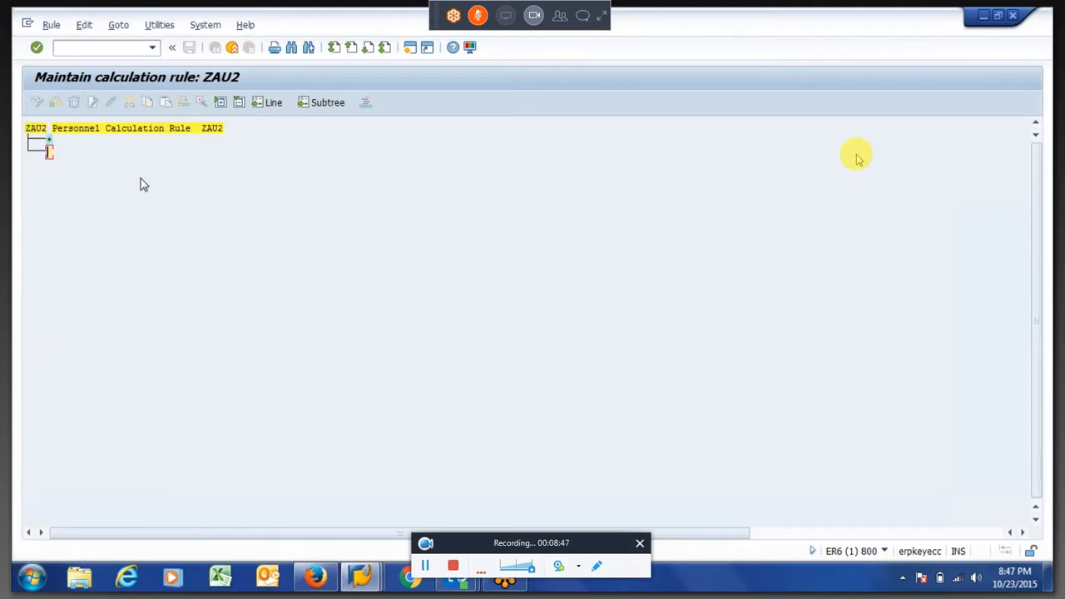
left_click(144, 185)
left_click(50, 142)
left_click(91, 103)
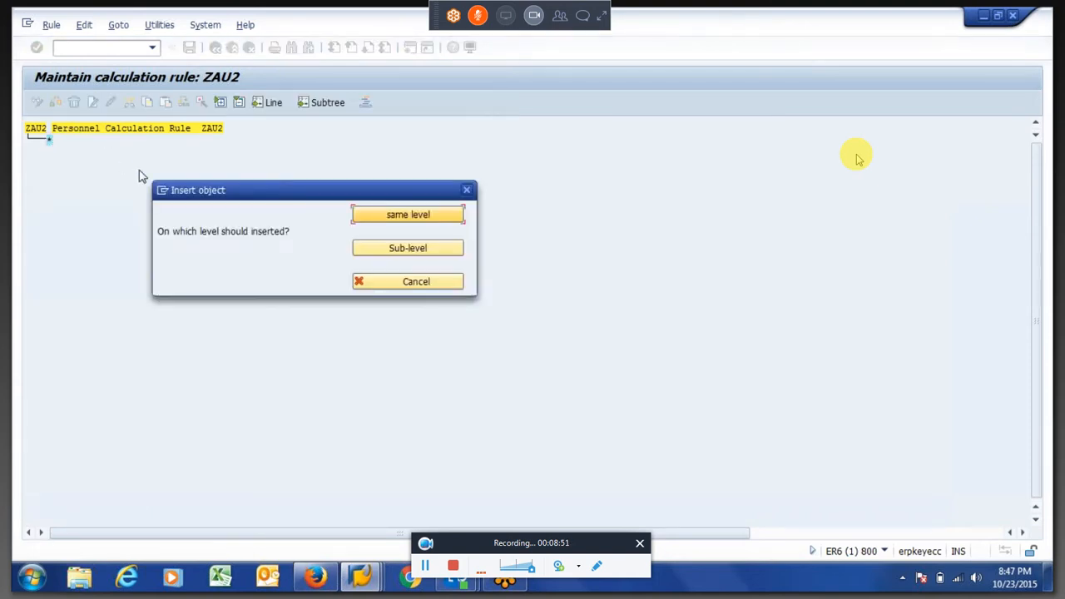
key("Return")
key("Return")
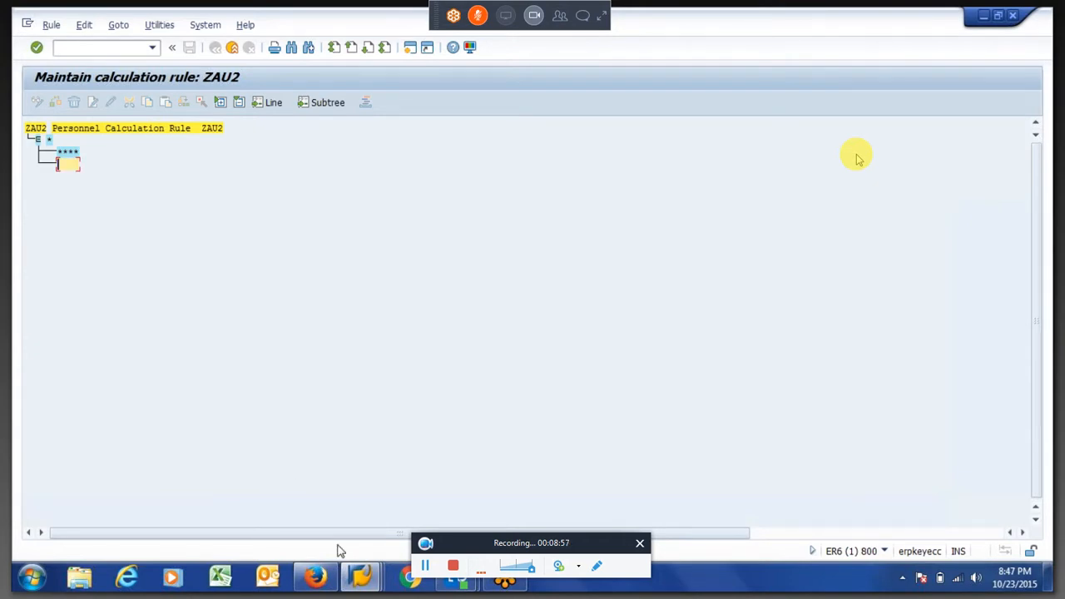
Switch to the payroll log and open table IT in the input of PIT ZNP1 to check the unauthorised absence wage type
key("alt+Tab")
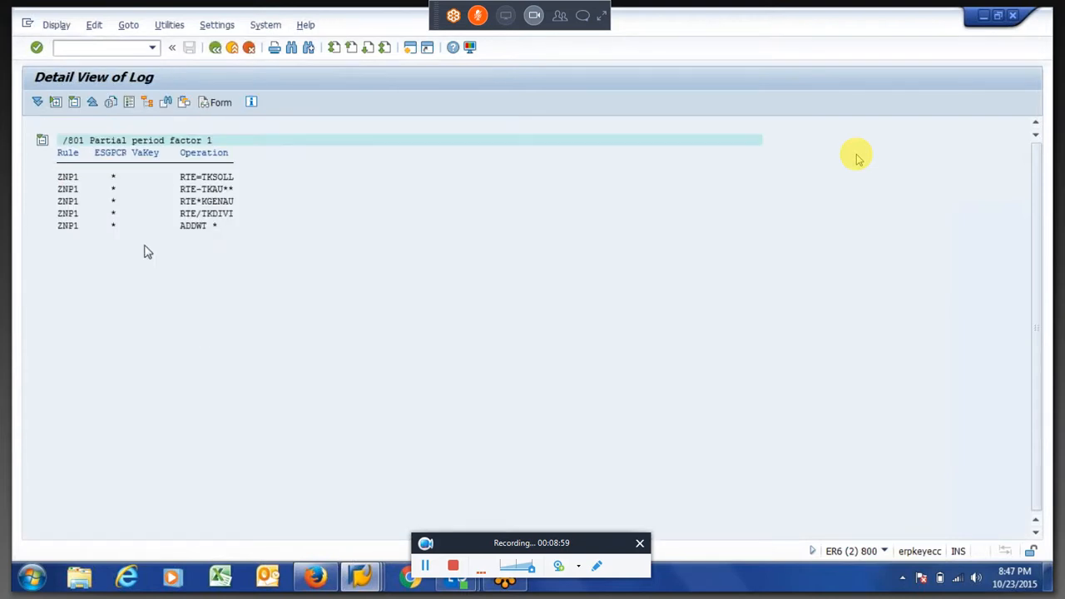
key("F3")
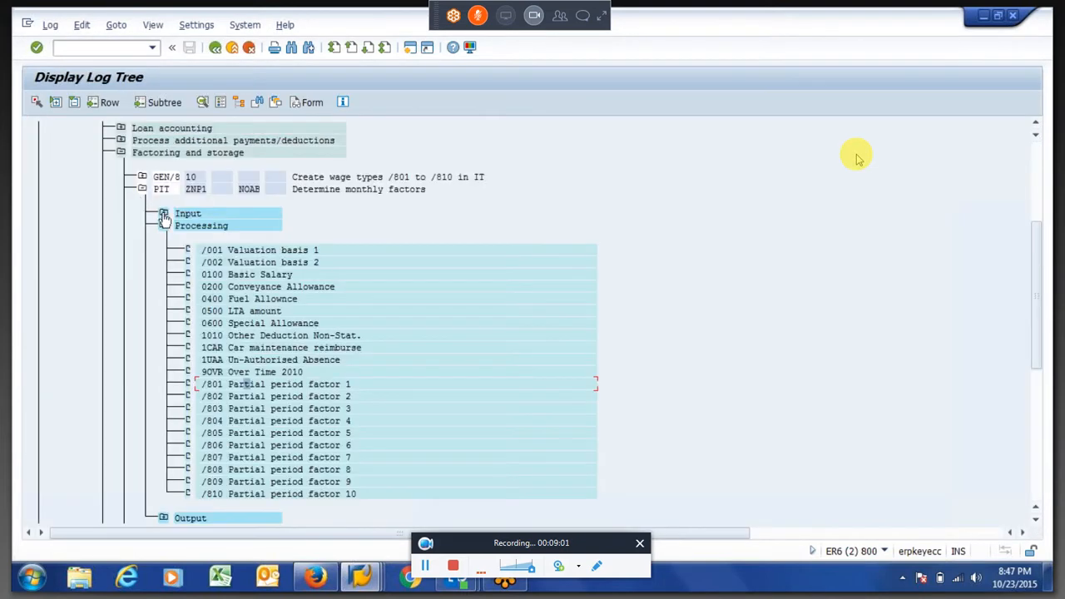
left_click(164, 214)
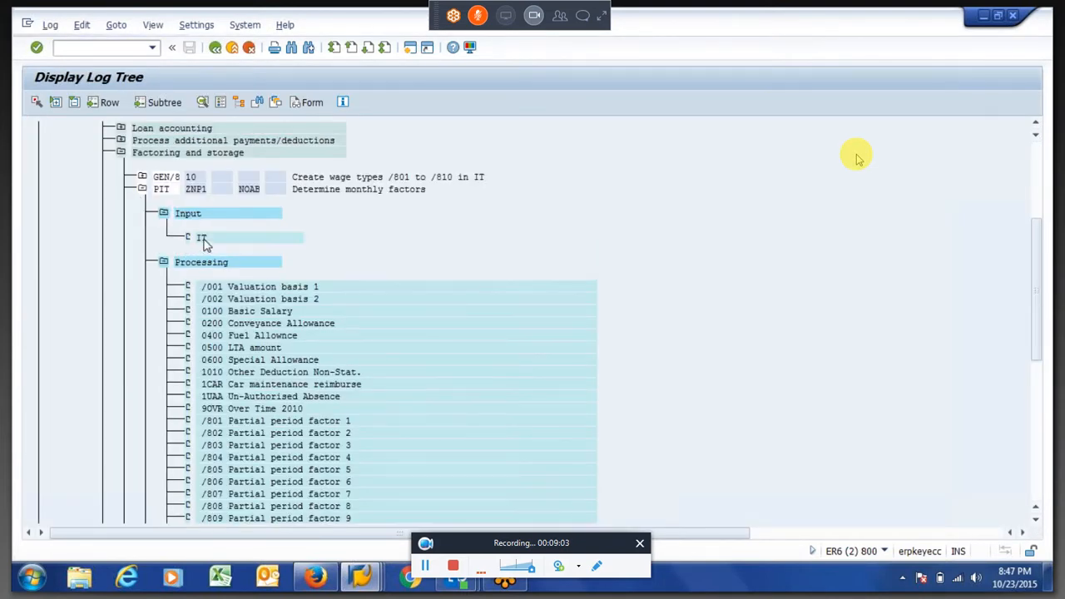
double_click(204, 238)
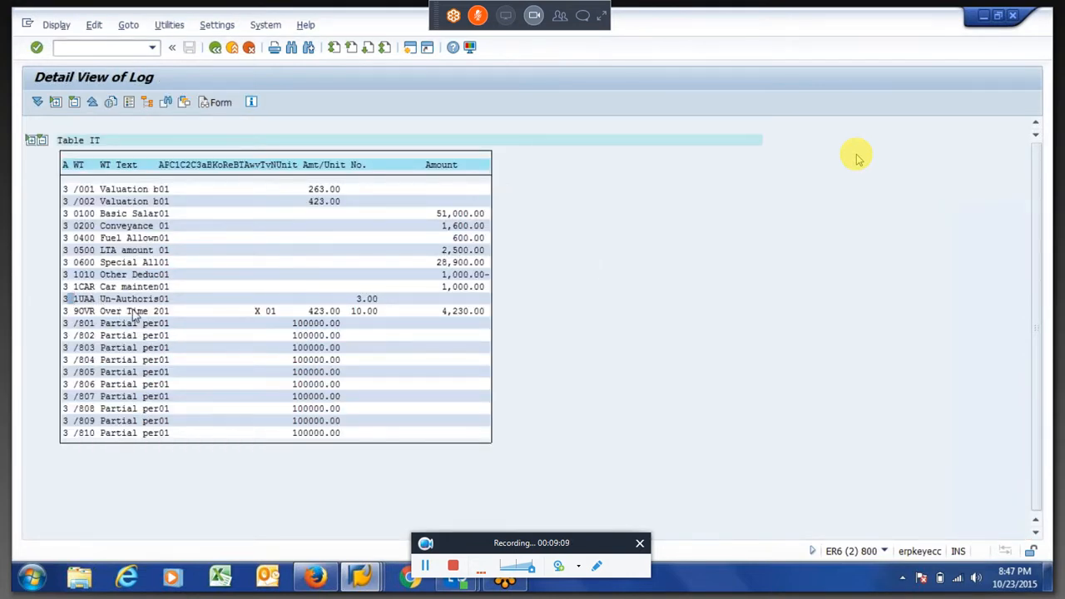
Return to rule ZAU2 and add wage type 1UAA at the same level as the **** node
key("alt+Tab")
key("BackSpace")
key("BackSpace")
key("BackSpace")
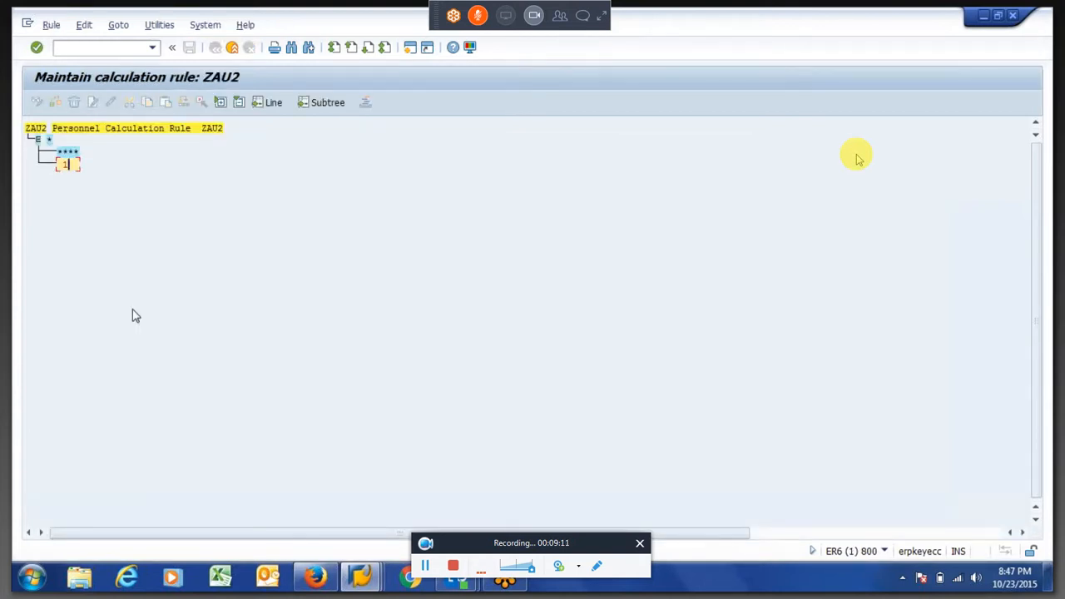
type("1uaa")
key("Return")
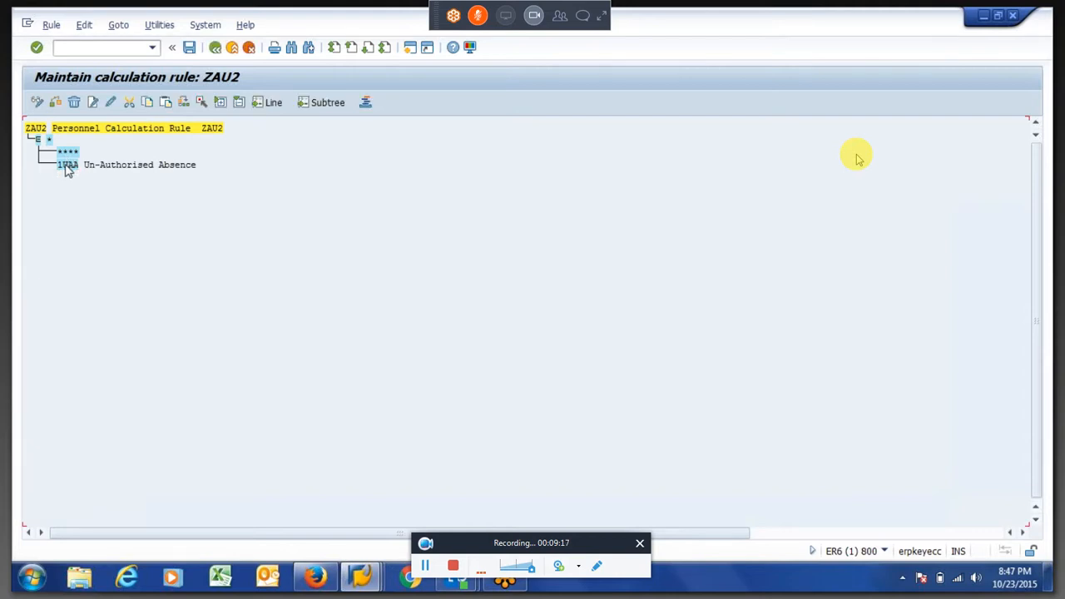
Insert the operation ADDWT * on the sub-level of the **** wage type node
left_click_drag(60, 169, 81, 171)
left_click(69, 151)
left_click(92, 102)
left_click(374, 246)
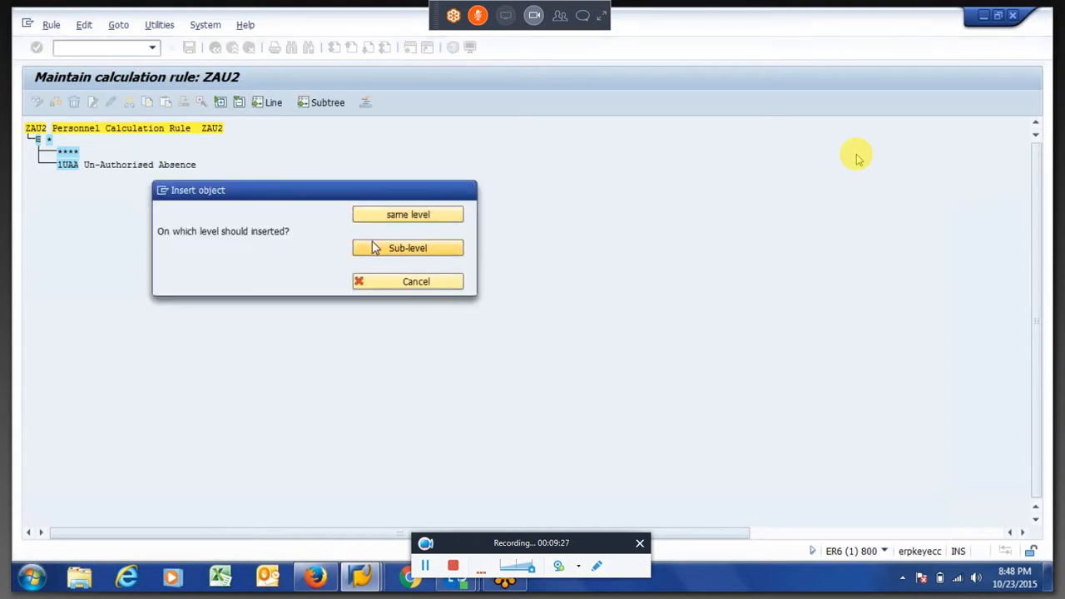
type("Addwt")
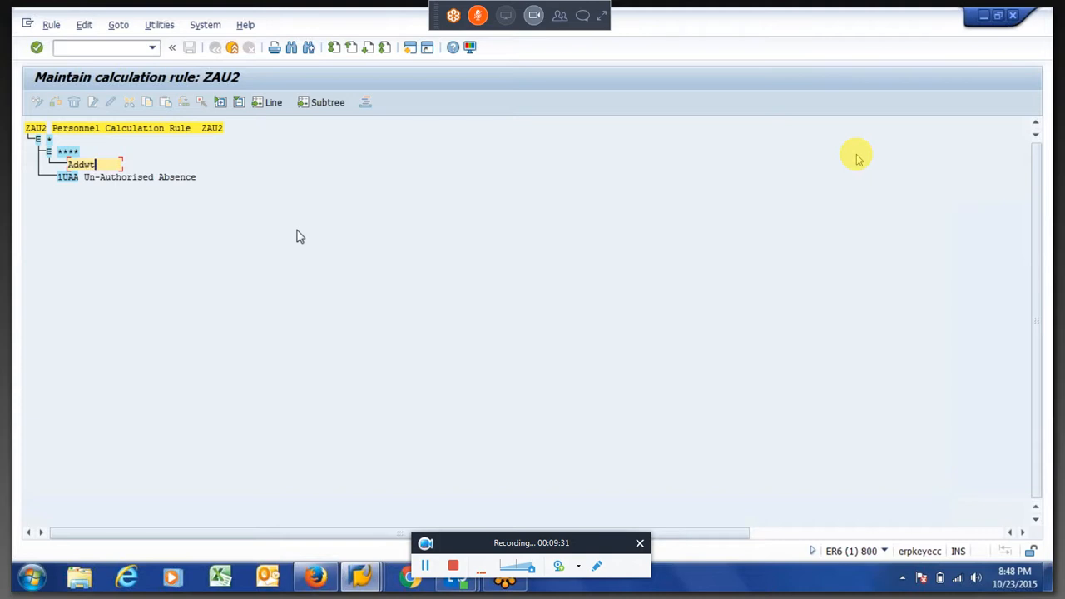
type(" *")
key("Return")
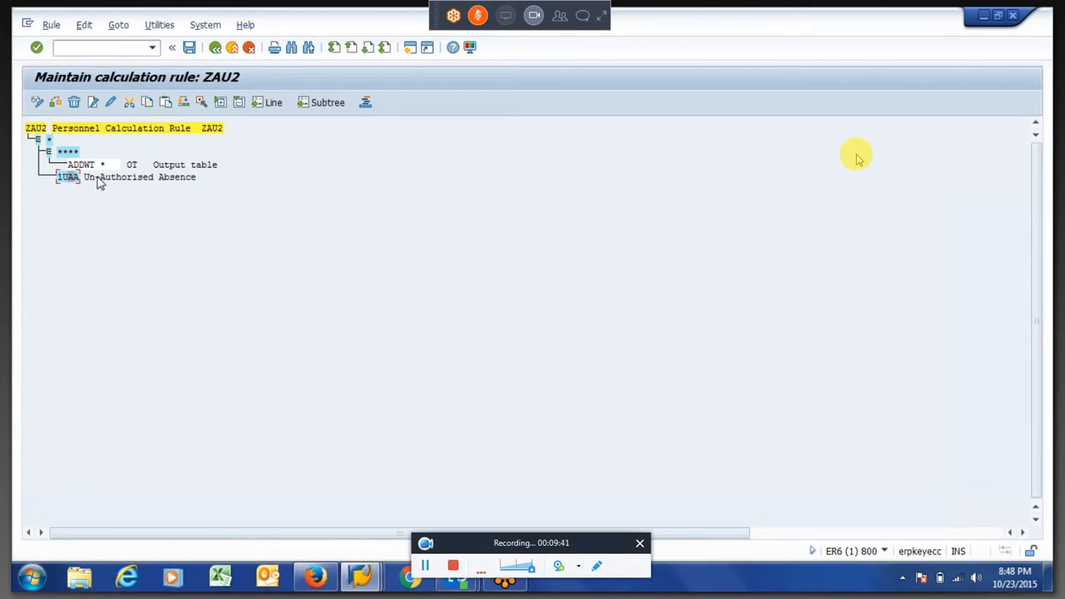
Insert the operation RTE=1 on the sub-level of wage type 1UAA
left_click(93, 106)
left_click(366, 253)
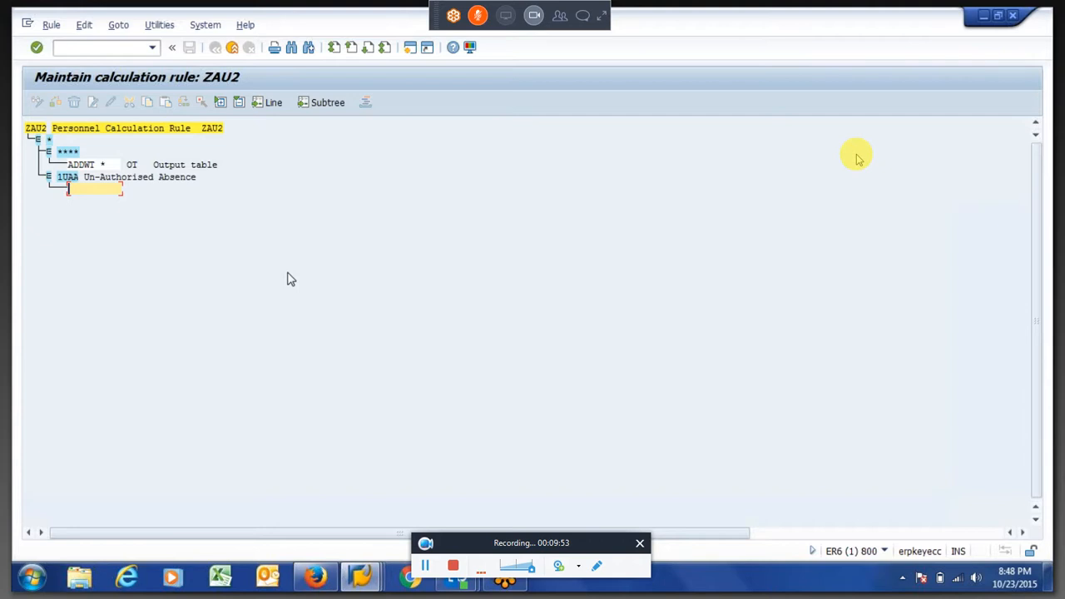
type("RTE=1")
key("Return")
Add the operation MULTI NRR below RTE=1 under wage type 1UAA and review its parameters
type("MULTI")
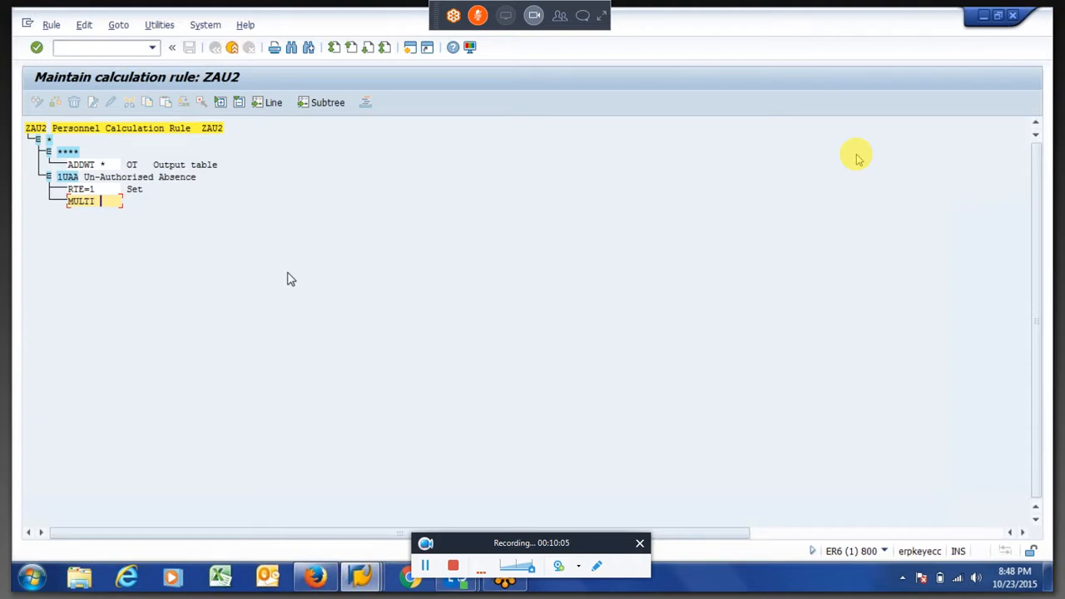
type(" NRR")
key("Return")
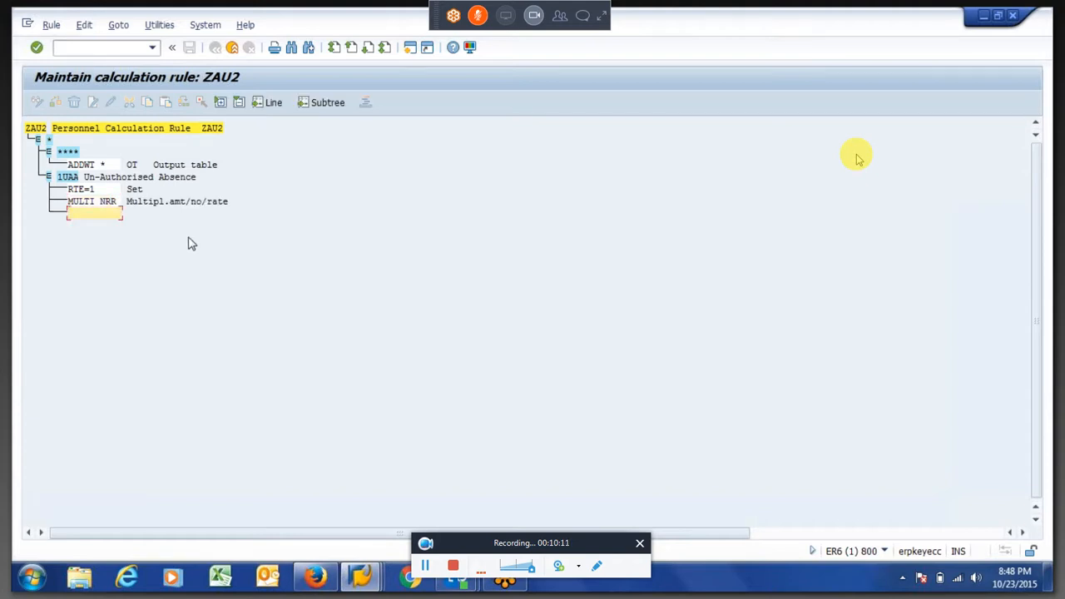
double_click(105, 203)
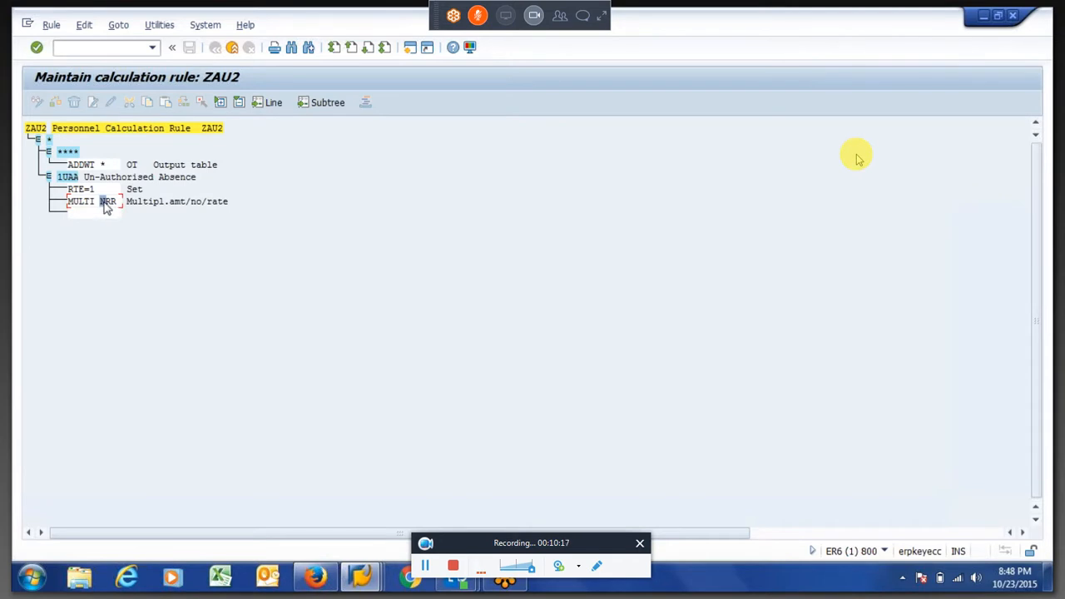
double_click(91, 190)
double_click(113, 203)
Add the operation ZERO= N below MULTI NRR under wage type 1UAA
left_click(88, 214)
type("AD")
key("BackSpace")
key("BackSpace")
type("ZERO=")
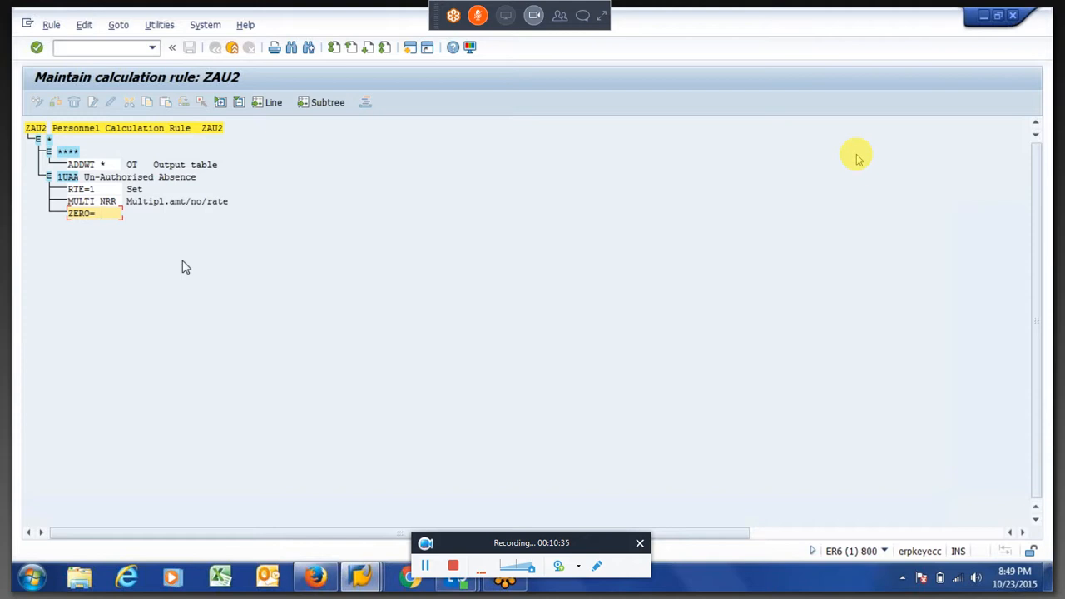
type(" N")
key("Return")
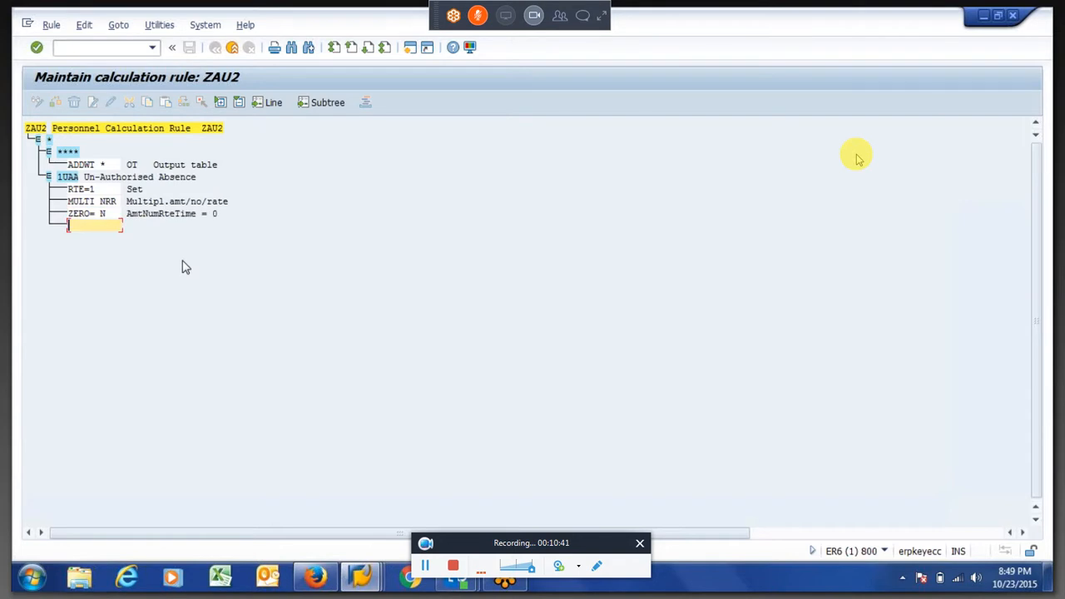
Add the operation ADDWT * below ZERO= N under wage type 1UAA and save rule ZAU2
type("ADDWT *")
key("Return")
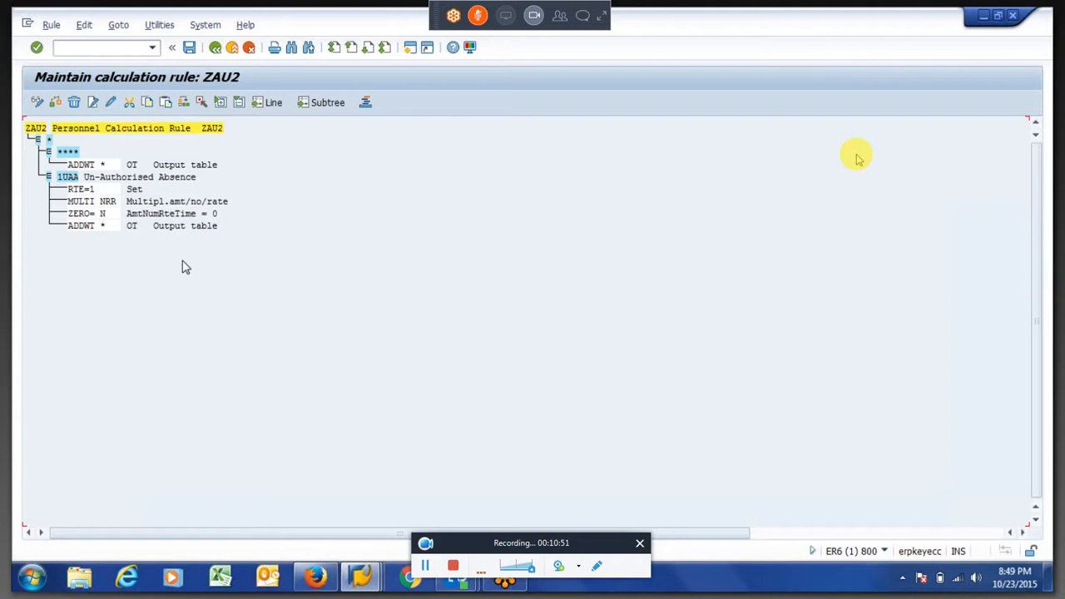
key("ctrl+s")
key("Return")
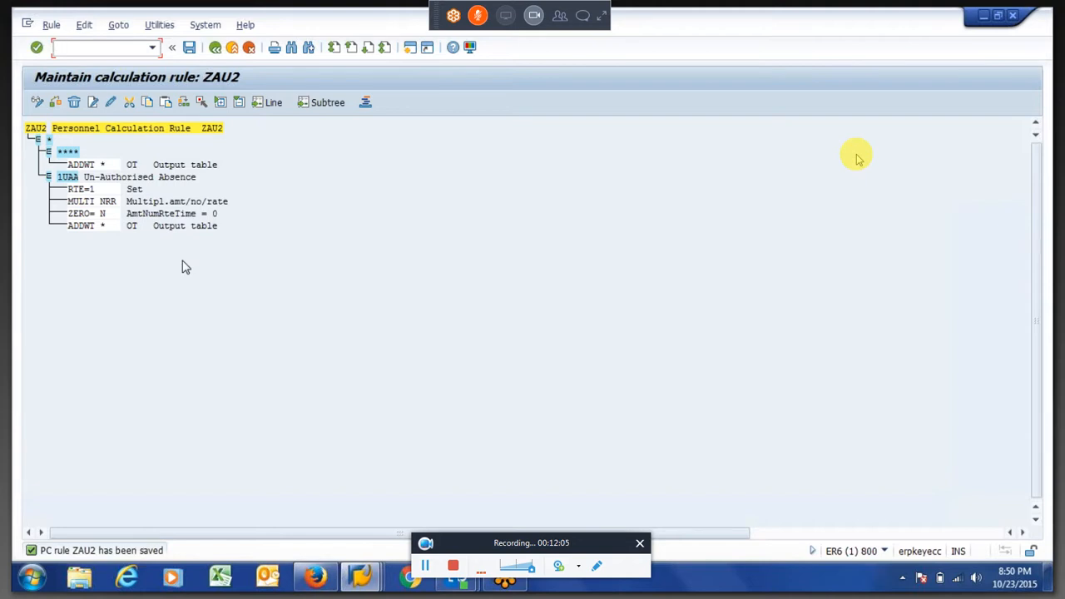
key("ctrl+s")
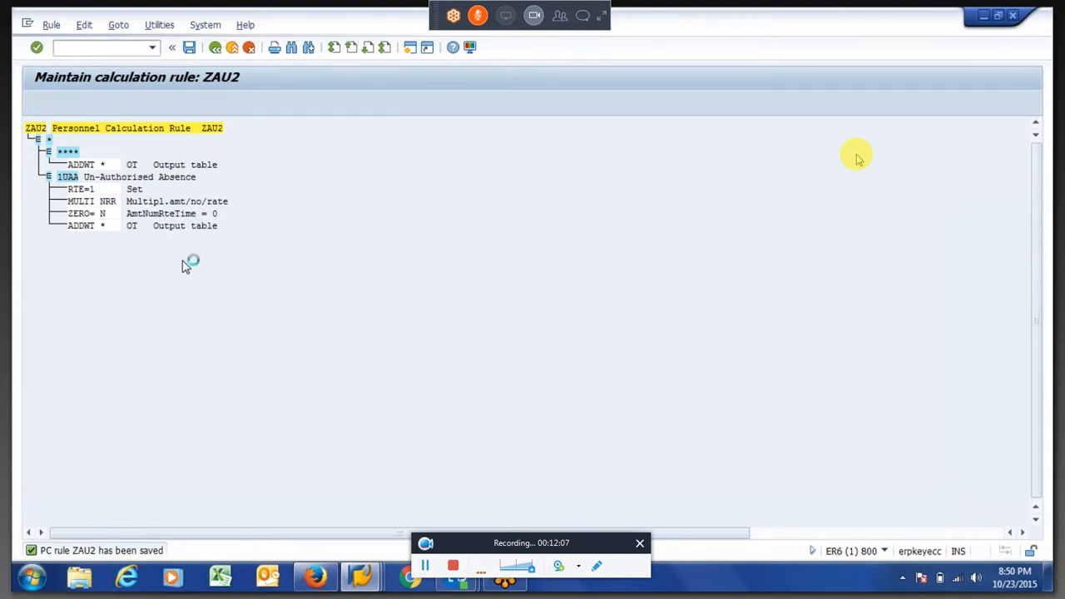
key("Return")
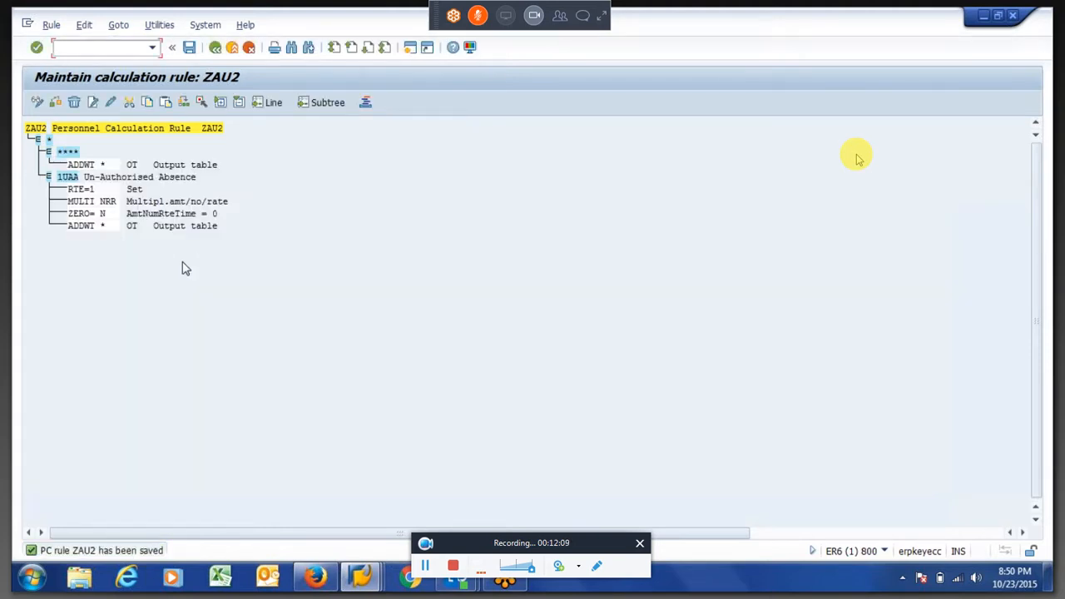
Reopen rule ZAU2 in change mode and expand wage type 1UAA to review its operations
key("F3")
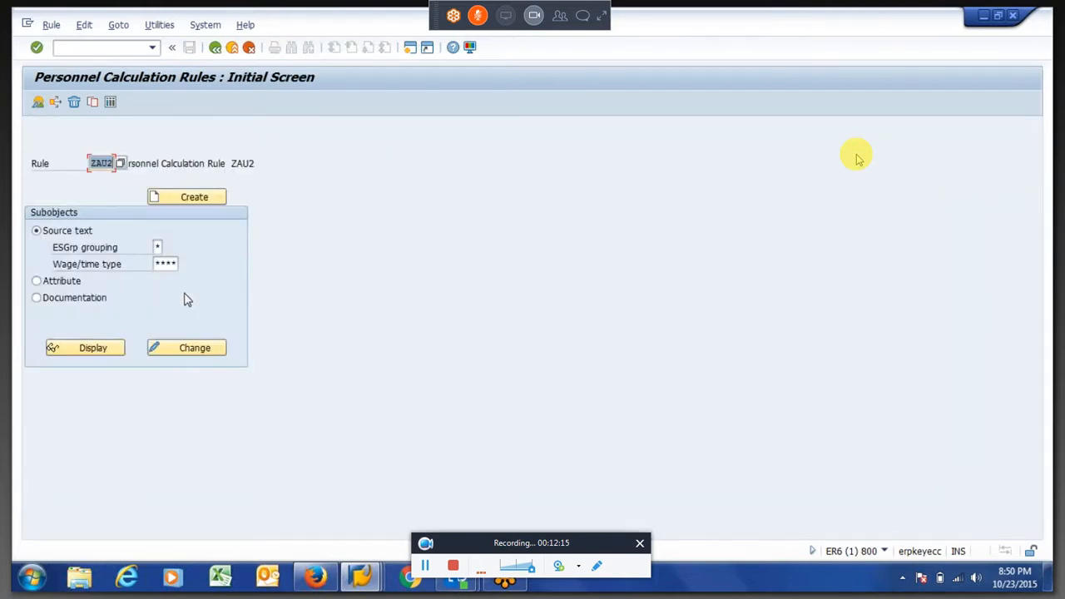
left_click(196, 348)
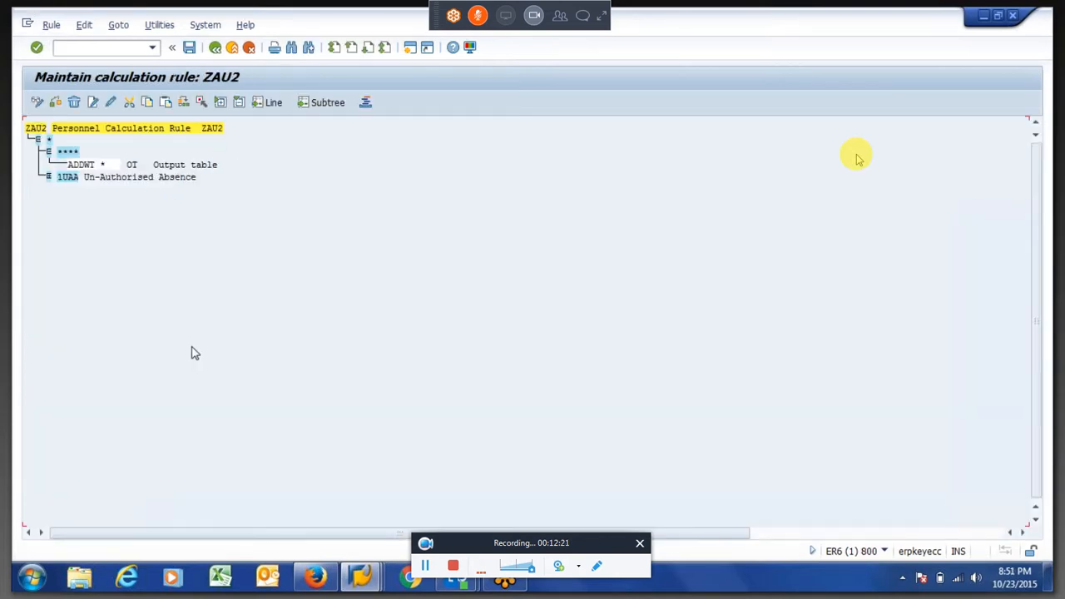
left_click(49, 178)
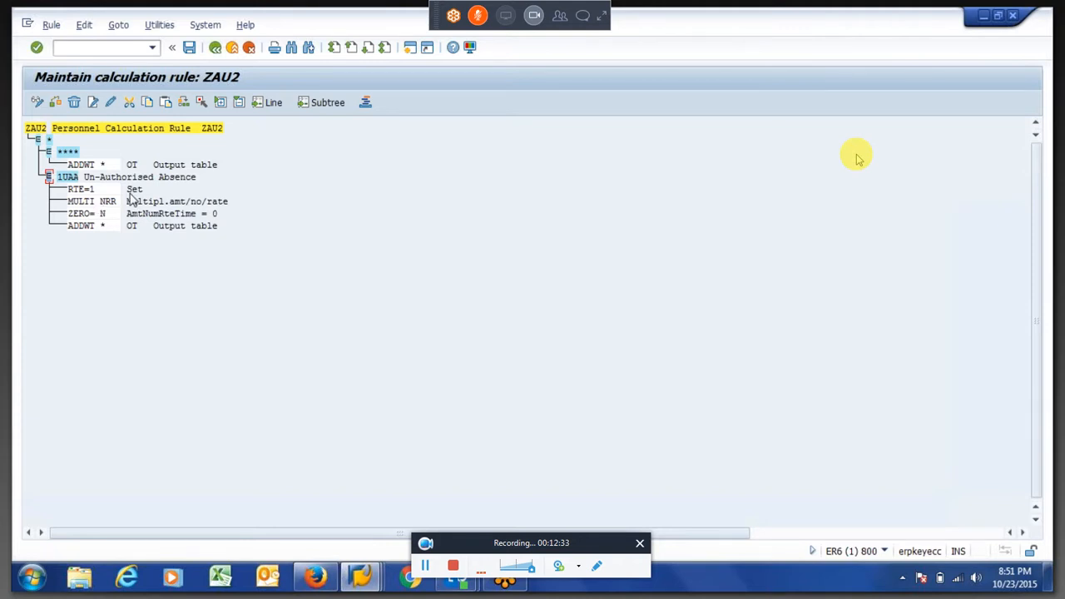
left_click(60, 179)
key("F3")
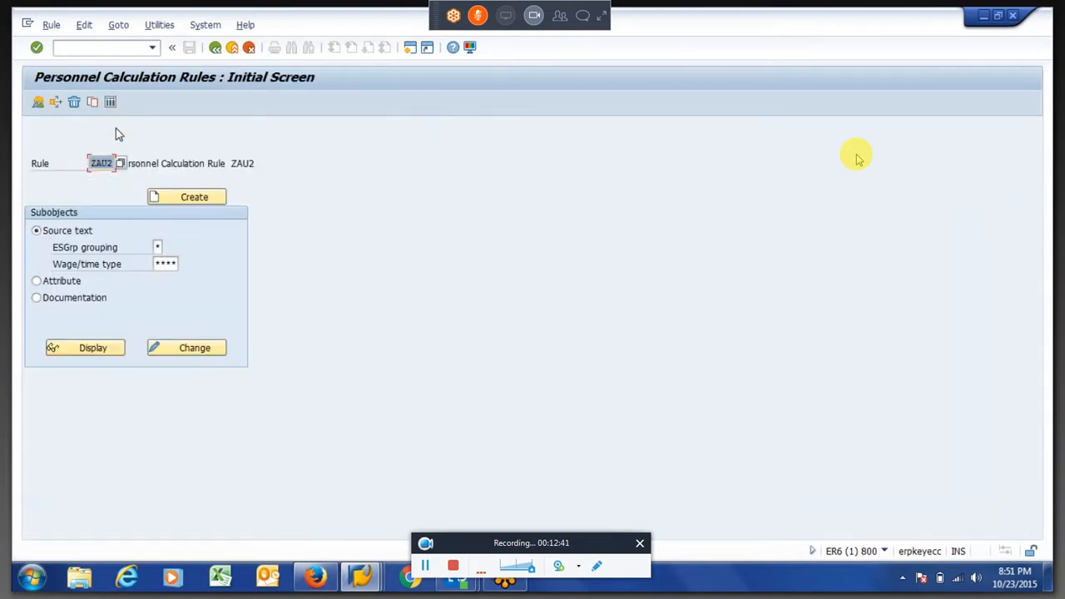
Start transaction pe01, open schema 6N00 for editing and go into its time data subschema 6600
key("F3")
type("pe01")
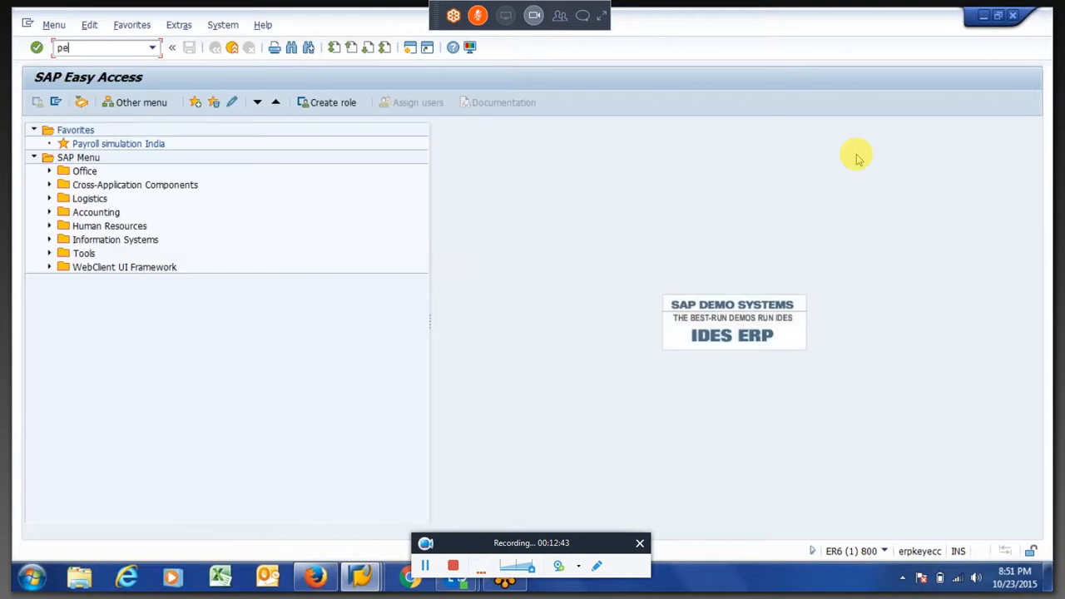
key("Return")
left_click(196, 292)
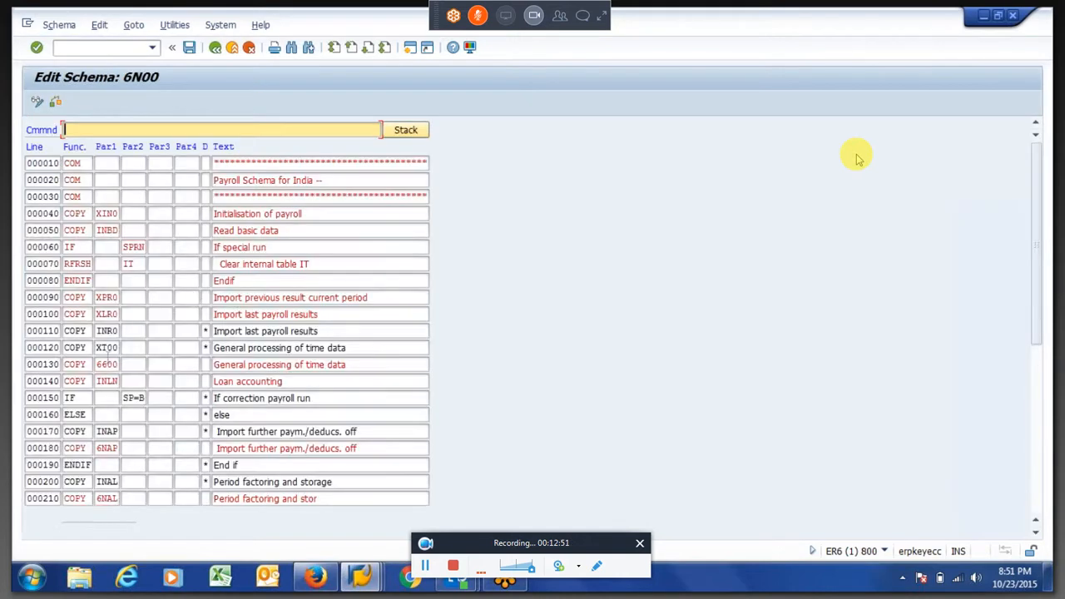
left_click(108, 348)
left_click(108, 364)
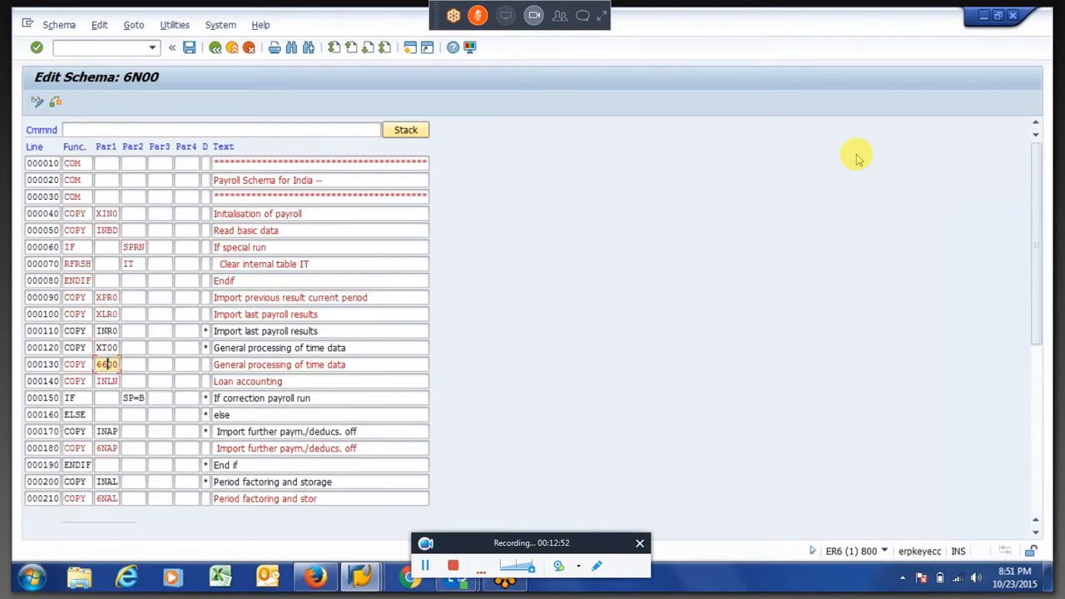
double_click(108, 365)
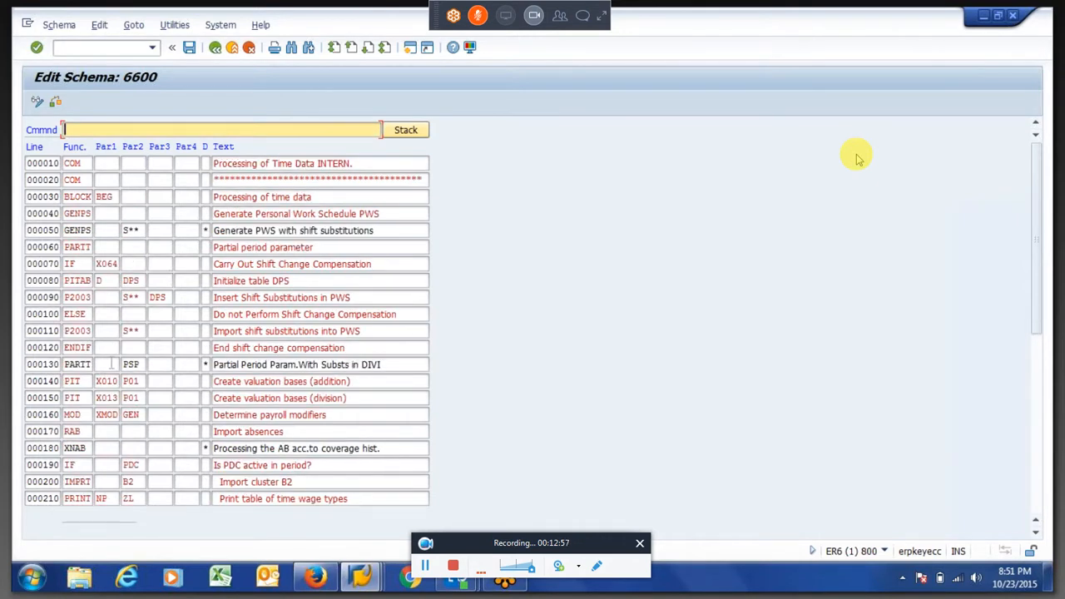
left_click(111, 364)
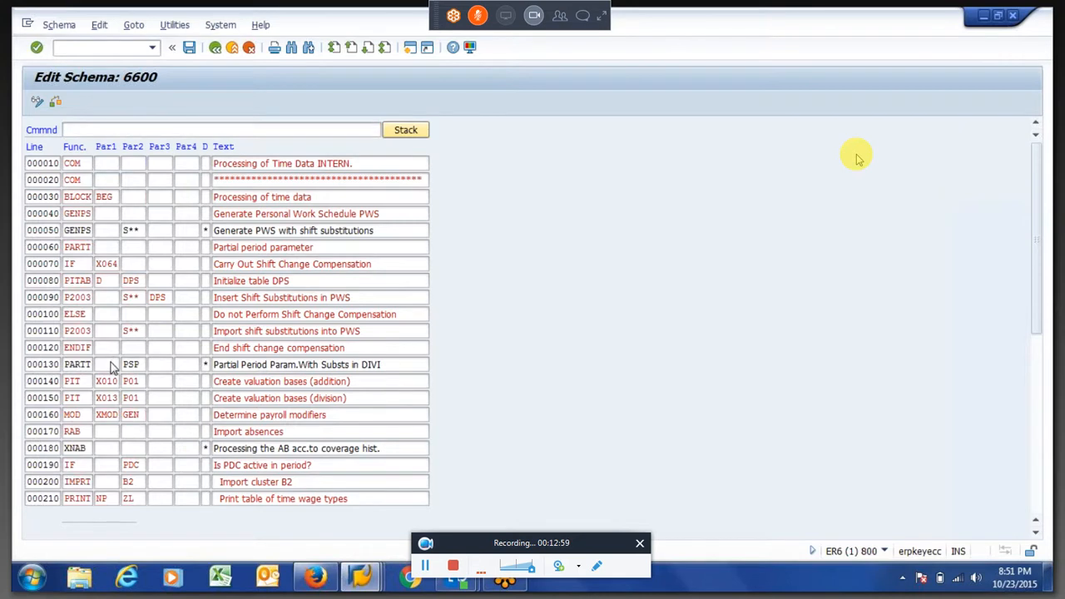
Insert an empty line directly after the ZLIT line in schema 6600
key("Page_Down")
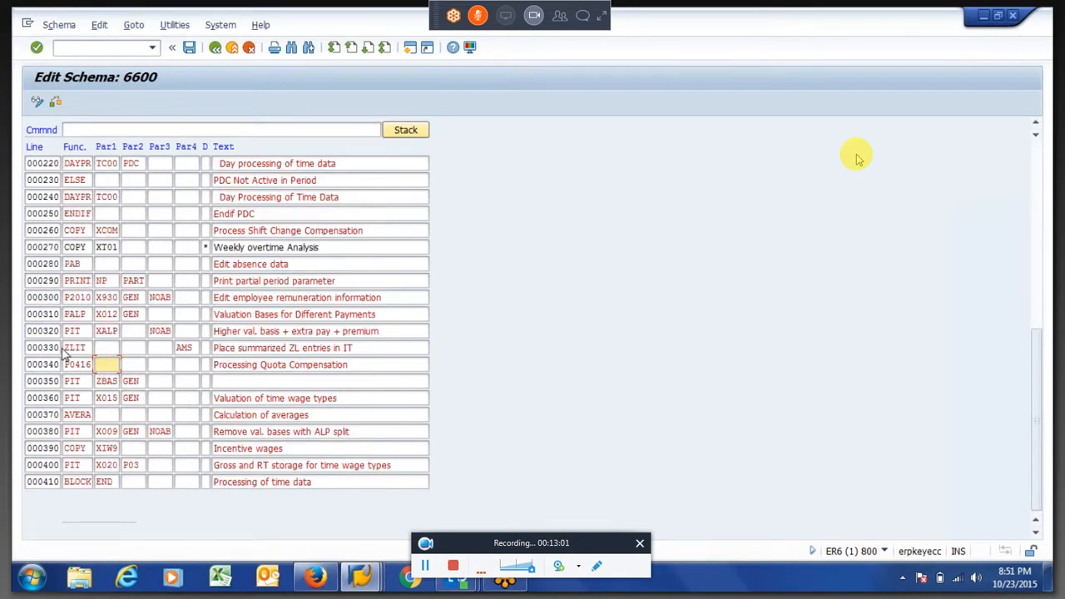
key("Up")
key("shift+Tab")
key("shift+Right")
key("shift+Right")
key("shift+Right")
key("shift+Right")
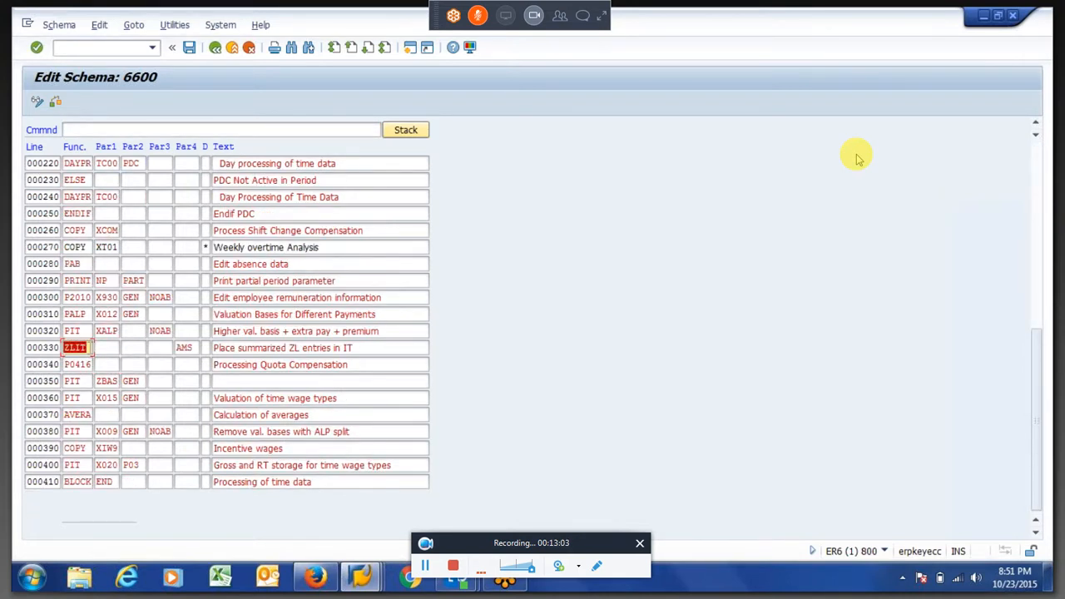
left_click(84, 347)
key("shift+Tab")
type("i")
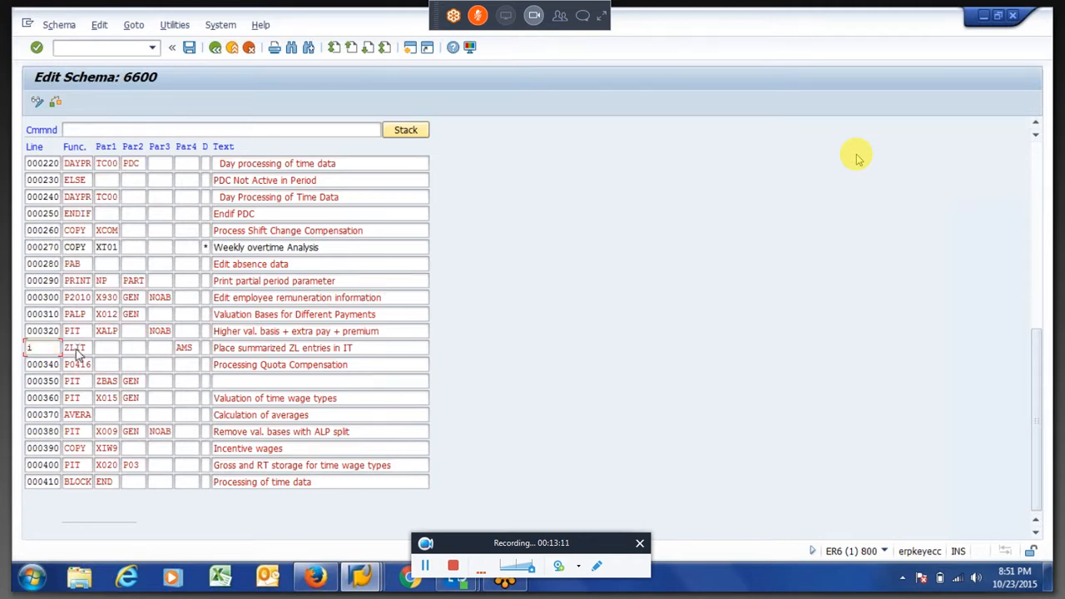
key("Return")
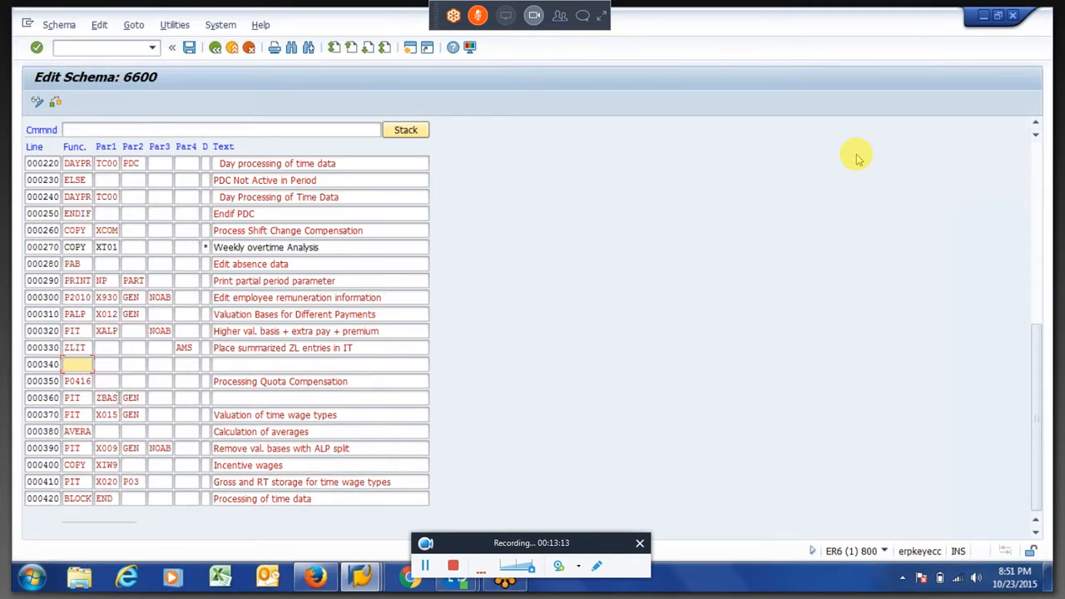
Fill the new line 000340 with function PIT, rule ZAU2 as Par1 and NOAB as Par3
type("PIT")
key("Tab")
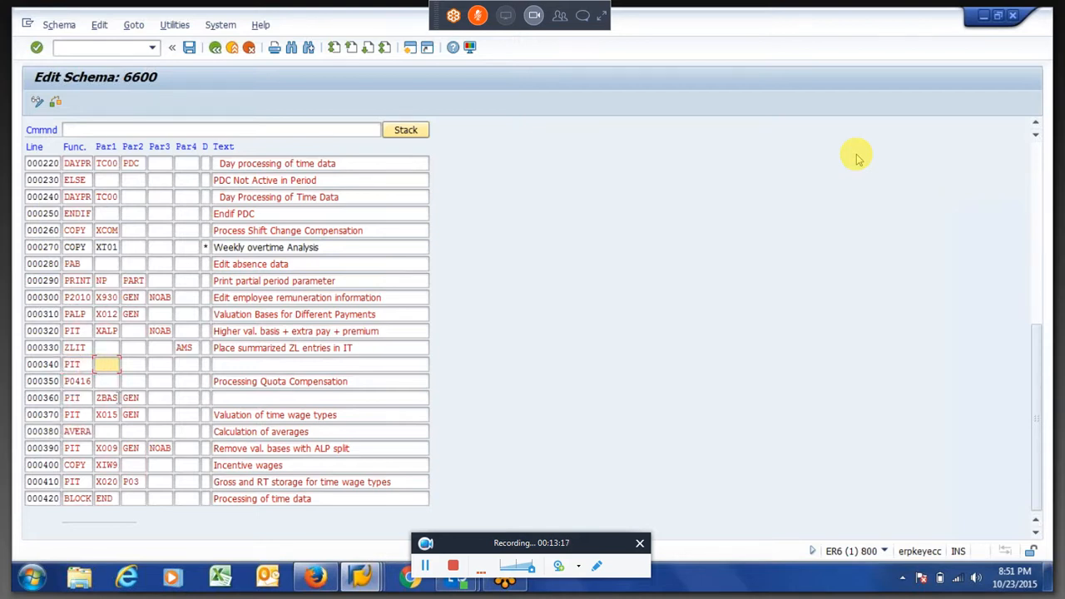
type("ZLIT")
key("BackSpace")
key("BackSpace")
key("BackSpace")
key("BackSpace")
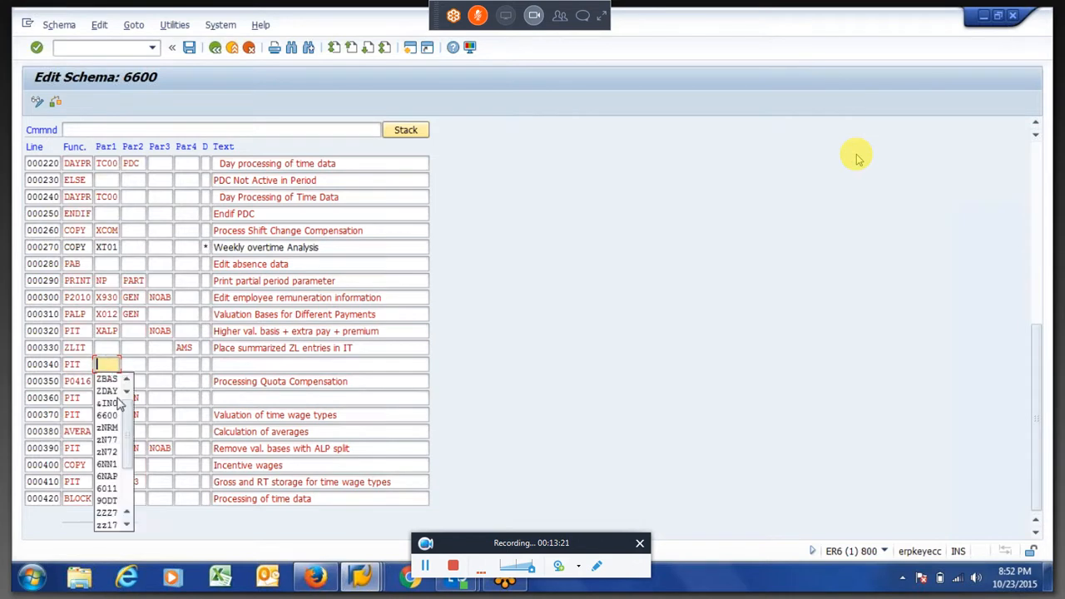
type("Z")
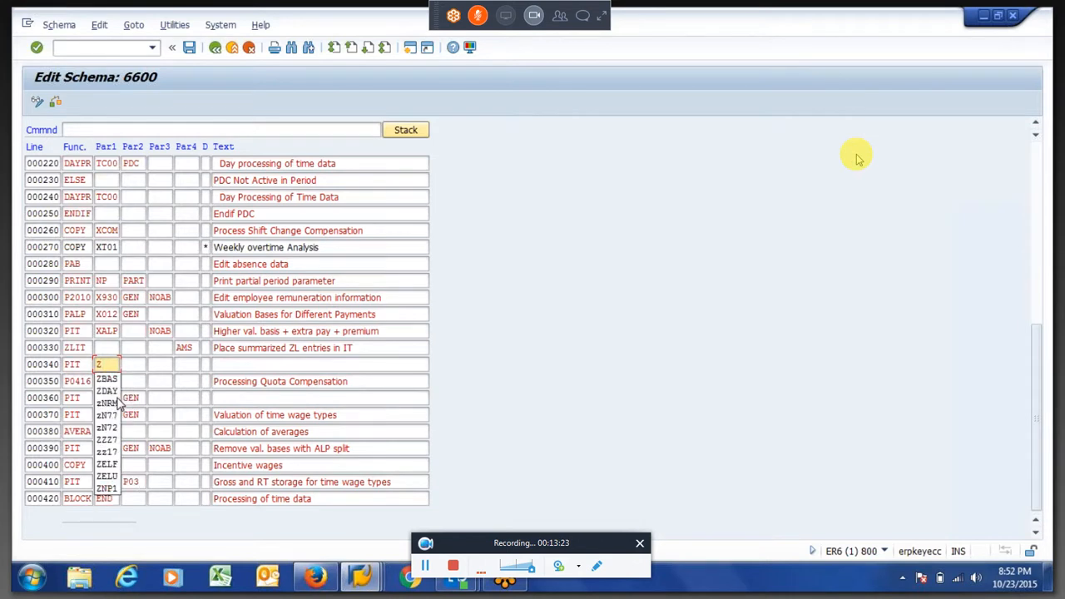
type("R")
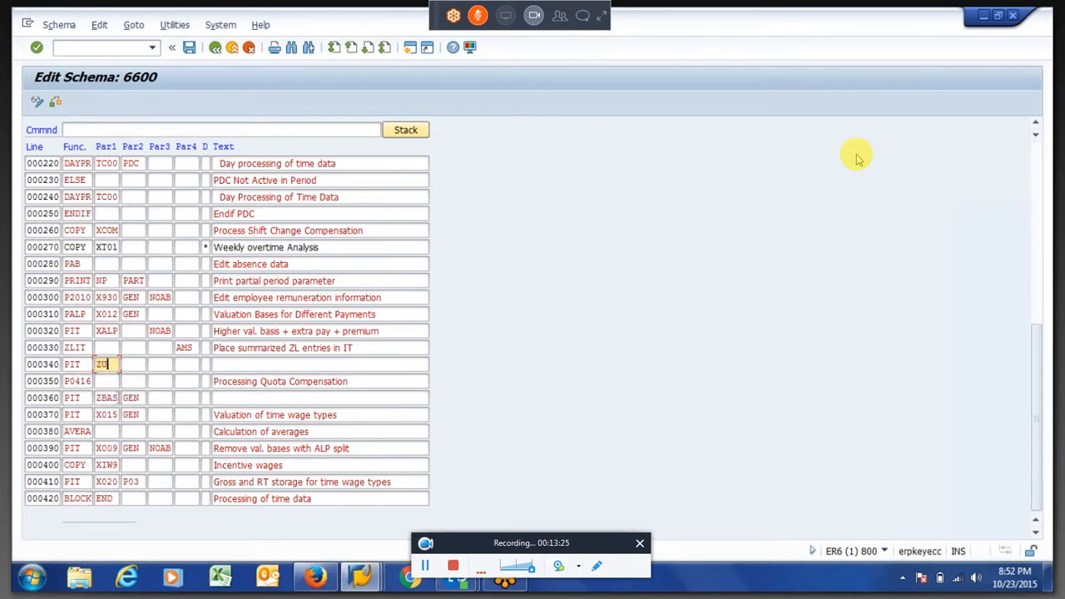
key("BackSpace")
type("AU2")
Save schema 6600 and assign the change to the proposed customizing request
key("F3")
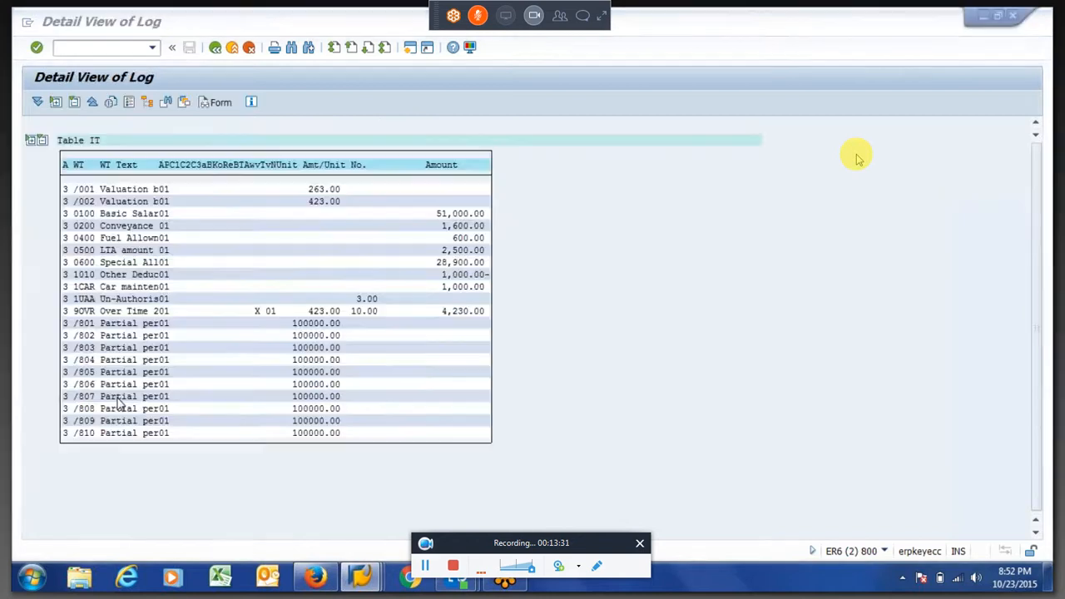
key("F3")
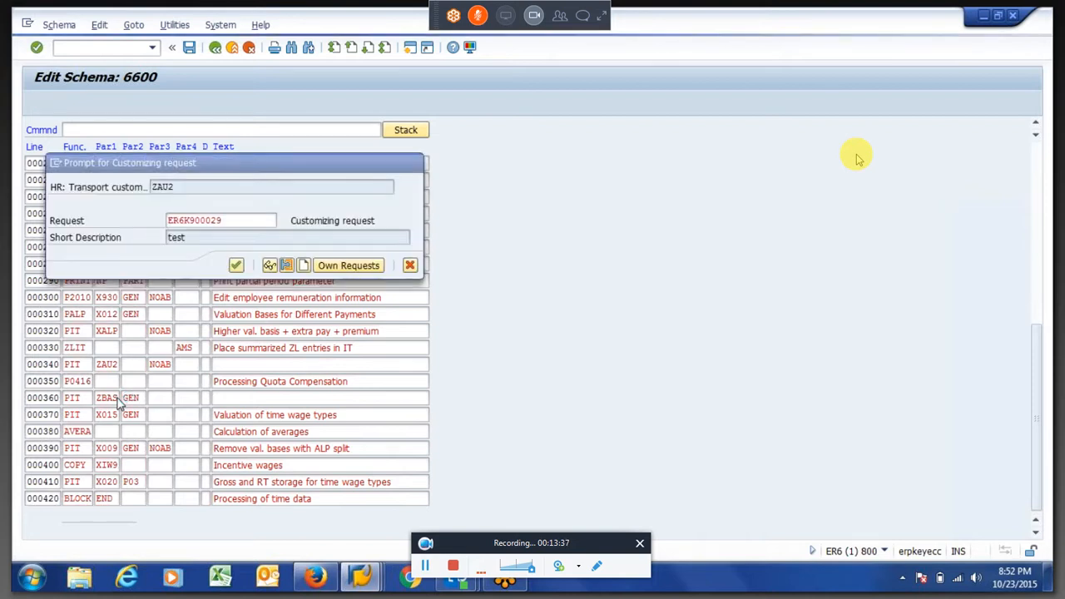
key("Return")
Go back from the old payroll log in the other session and rerun the India payroll driver with schema 6N00
key("F3")
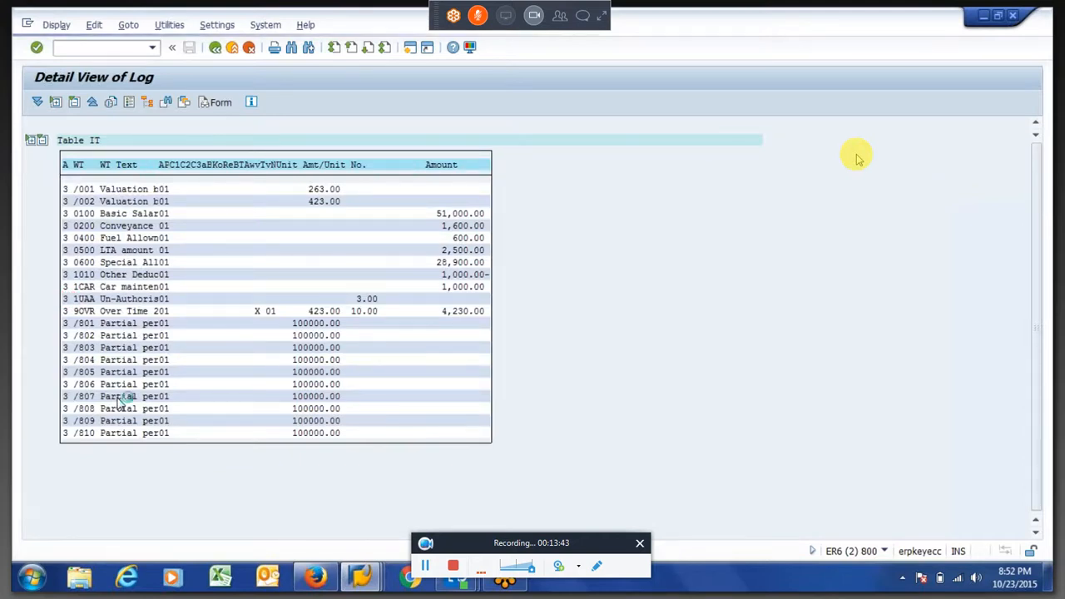
key("F3")
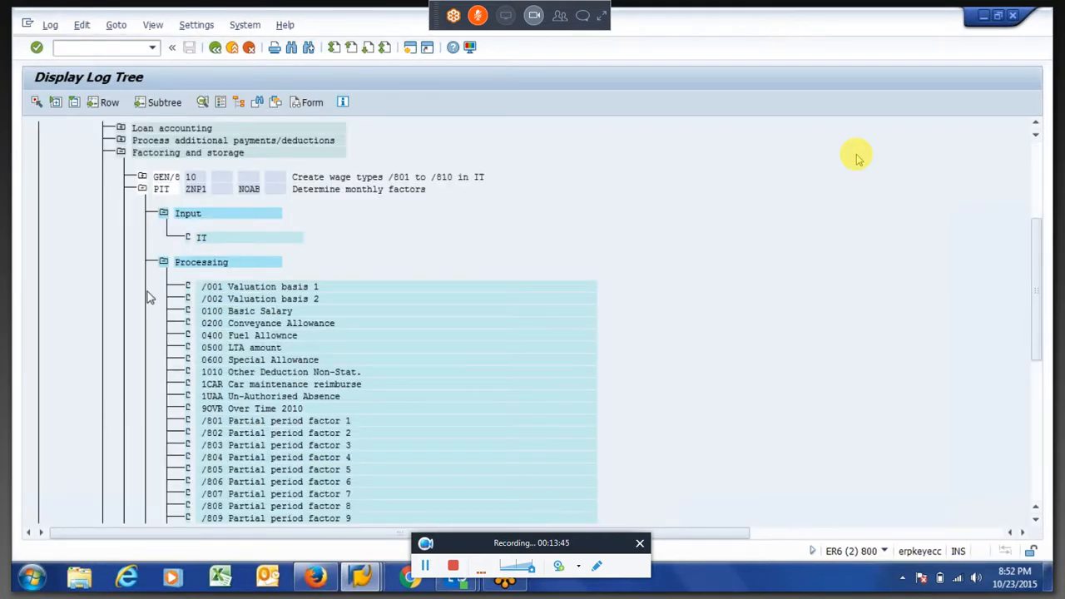
left_click(36, 102)
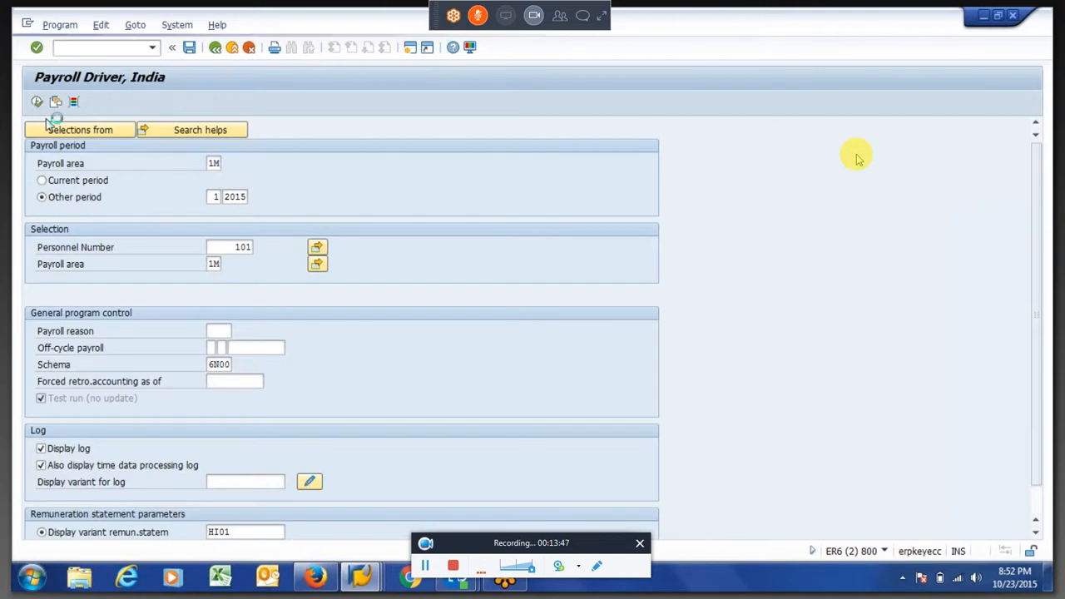
Expand the new payroll log for the successful employee and period 01/2015 down to Processing of time data
left_click(56, 176)
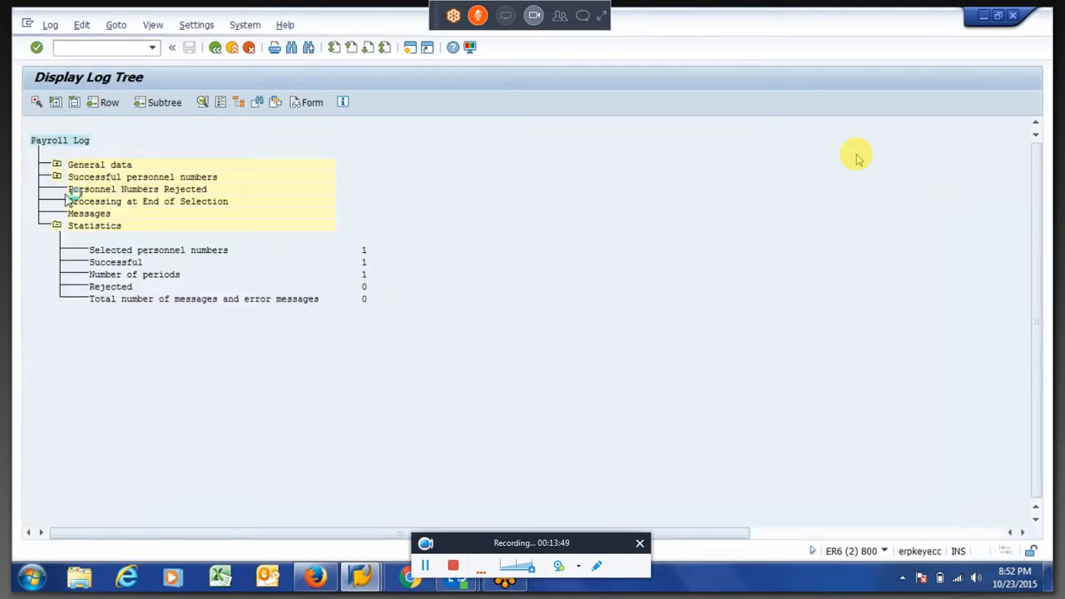
left_click(75, 202)
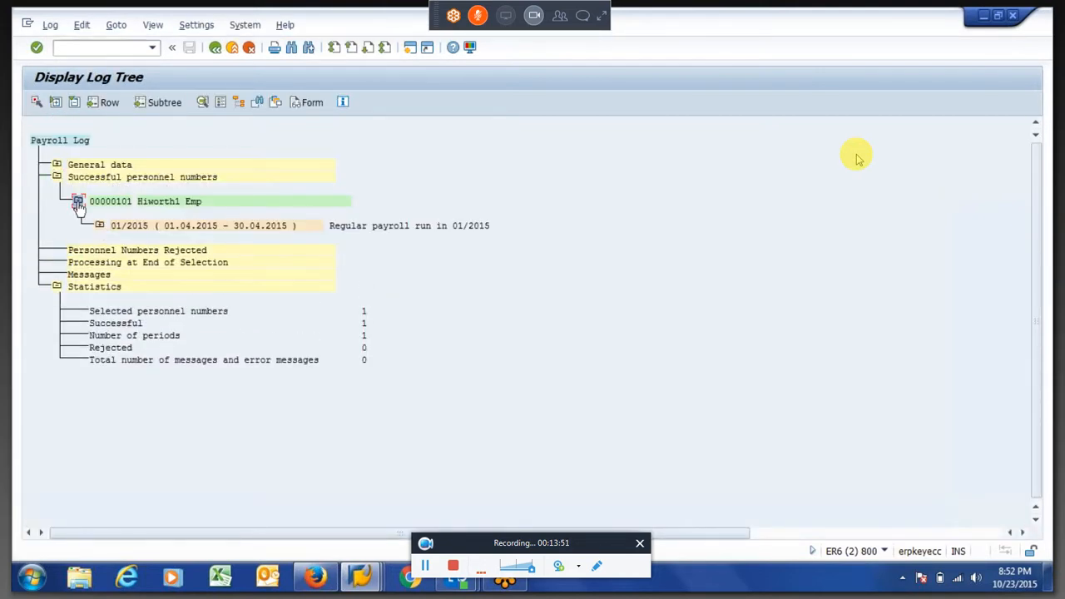
left_click(101, 226)
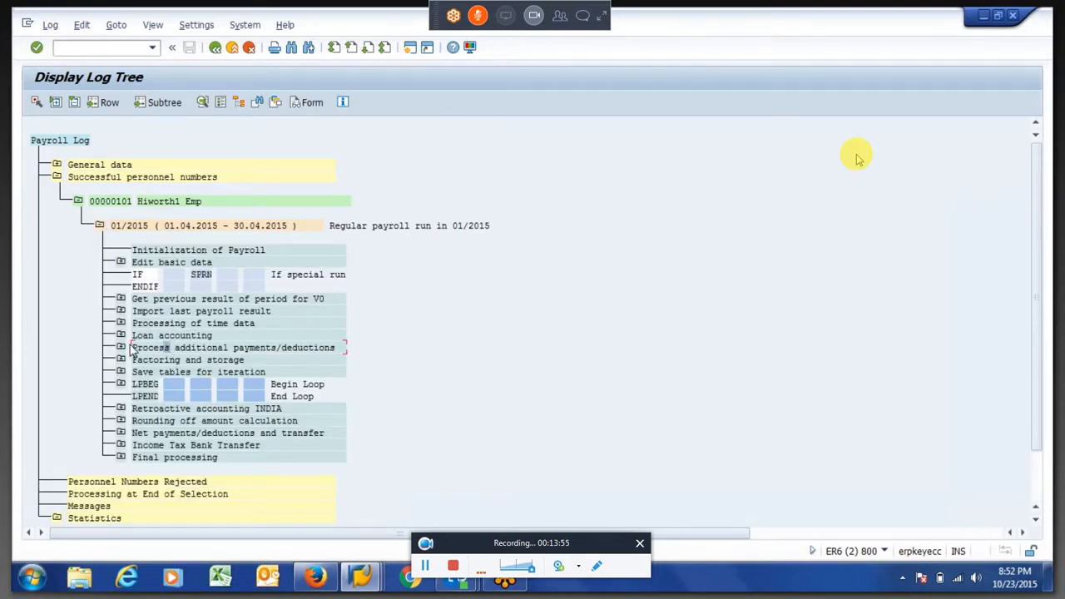
left_click(123, 323)
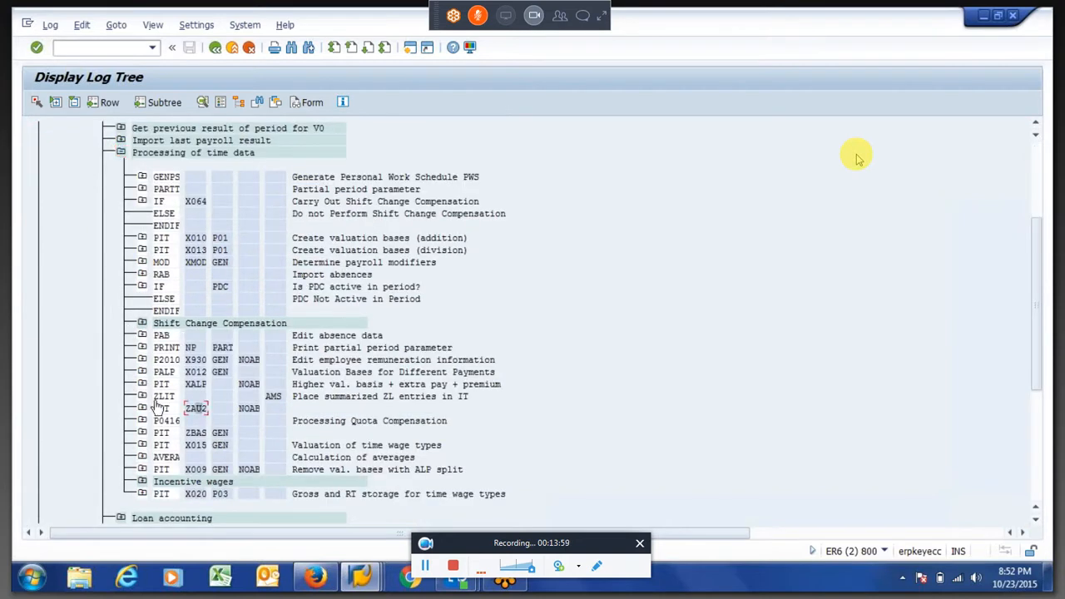
Expand the PIT ZAU2 node below ZLIT and examine wage type 1UAA in its input table IT
left_click(143, 398)
left_click(143, 398)
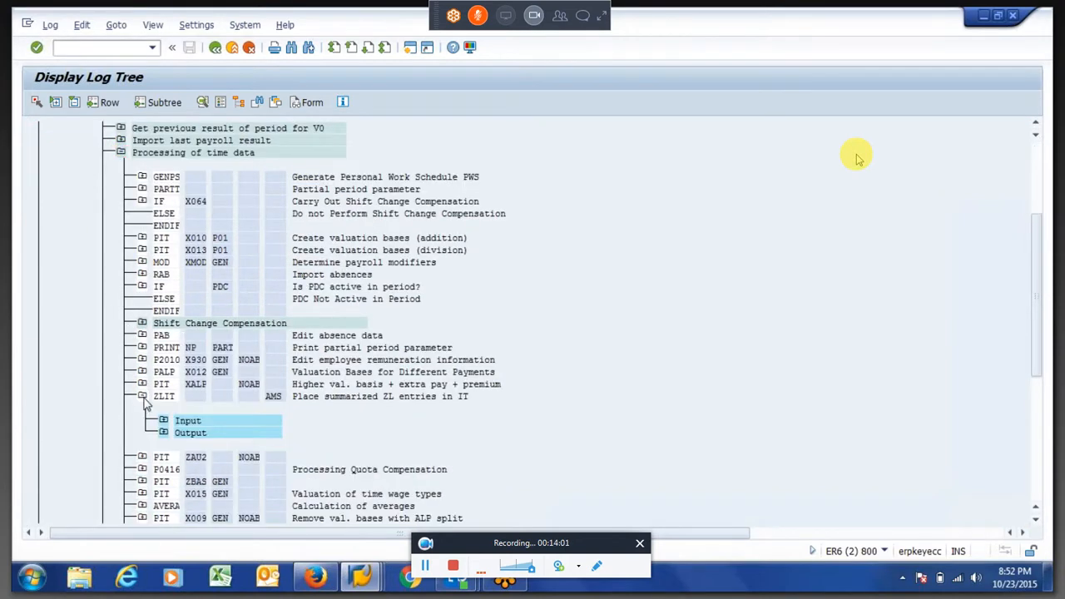
left_click(142, 408)
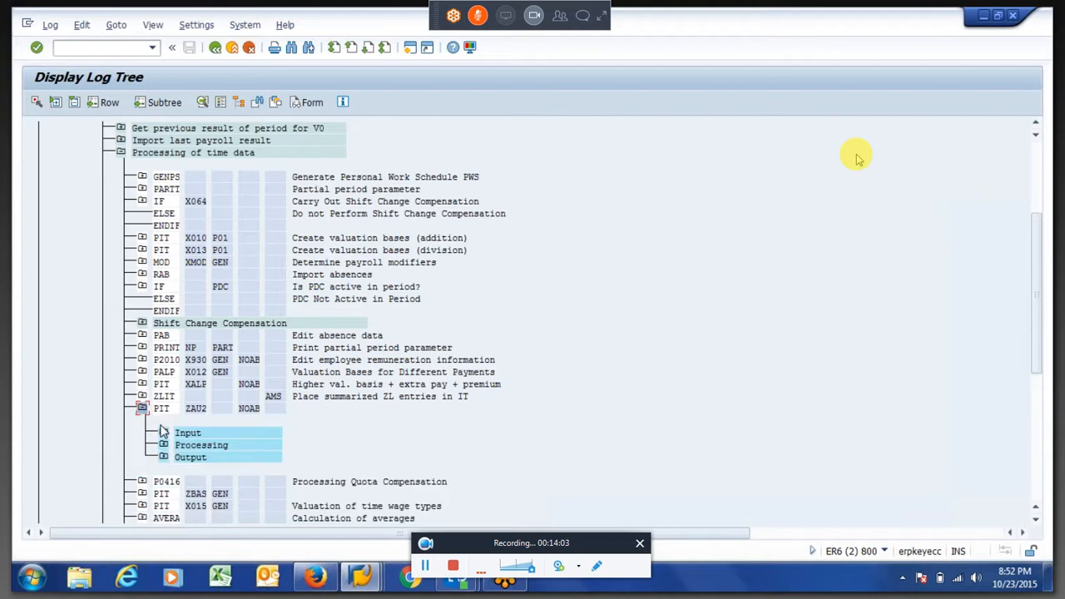
left_click(164, 433)
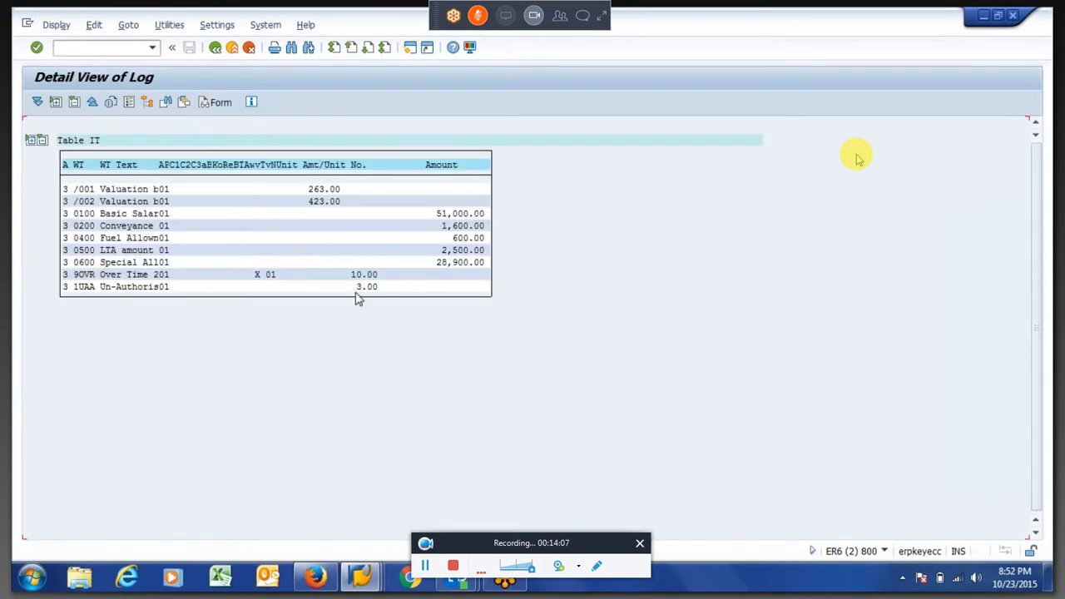
Examine the number entry of wage type 1UAA in the input table IT and return to the log tree
left_click(375, 288)
left_click_drag(379, 291, 381, 225)
left_click(214, 49)
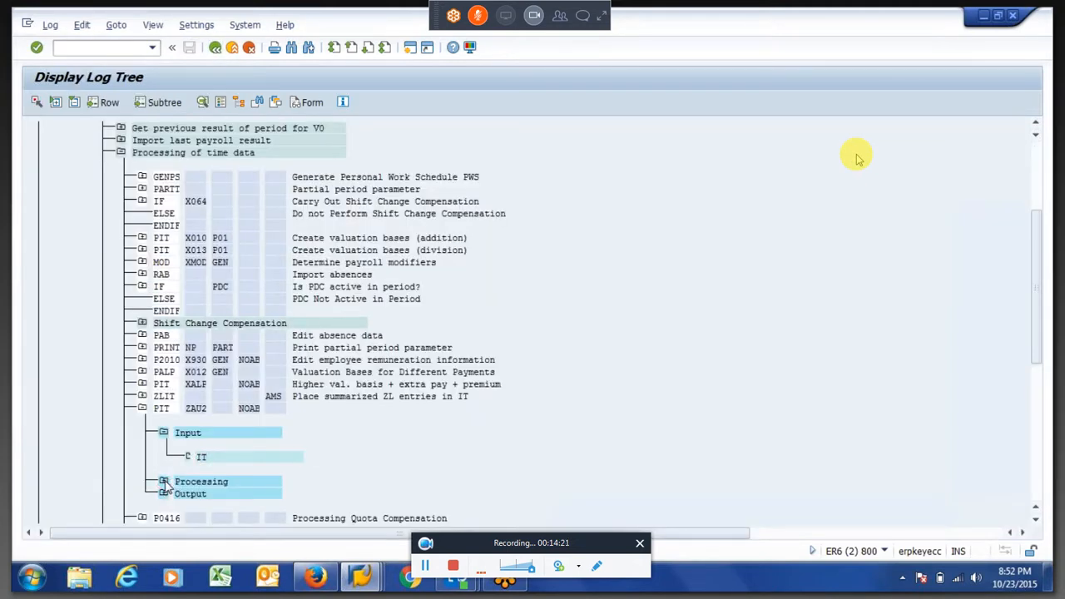
Expand the Processing node of PIT ZAU2 and review the rule operations applied to wage type 1UAA
left_click(164, 482)
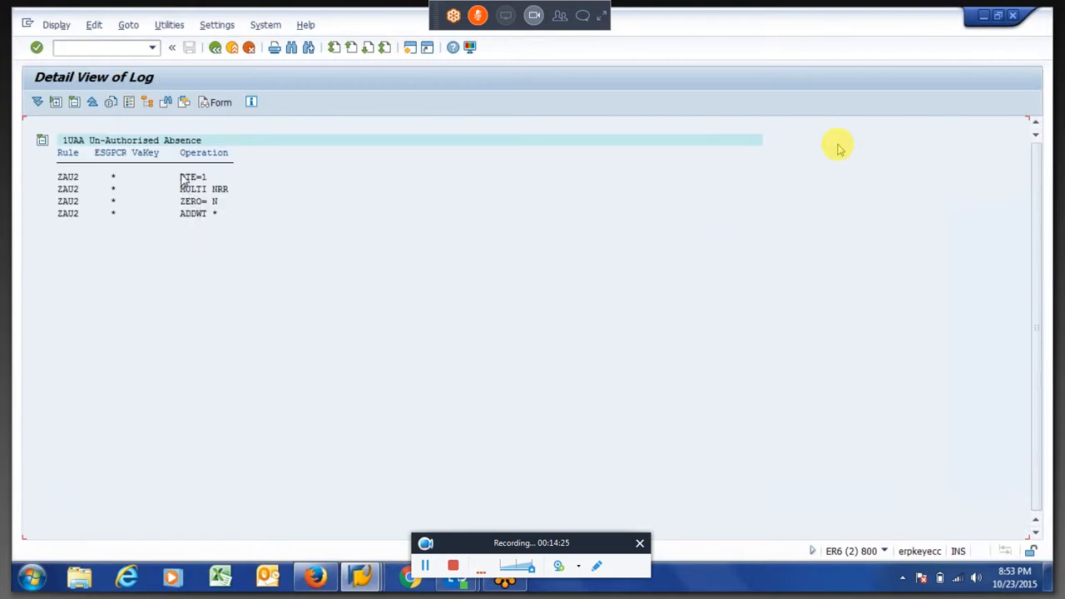
left_click(211, 189)
left_click(213, 201)
left_click(214, 47)
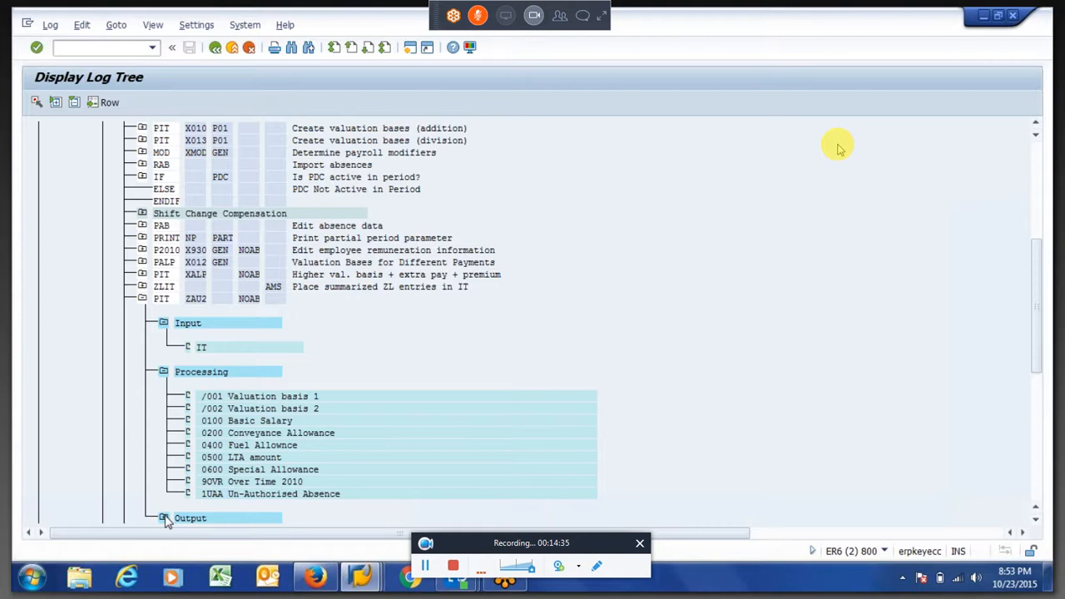
Open the output table IT of PIT ZAU2 and examine the Amt/Unit entry of wage type 1UAA
left_click(164, 518)
double_click(206, 493)
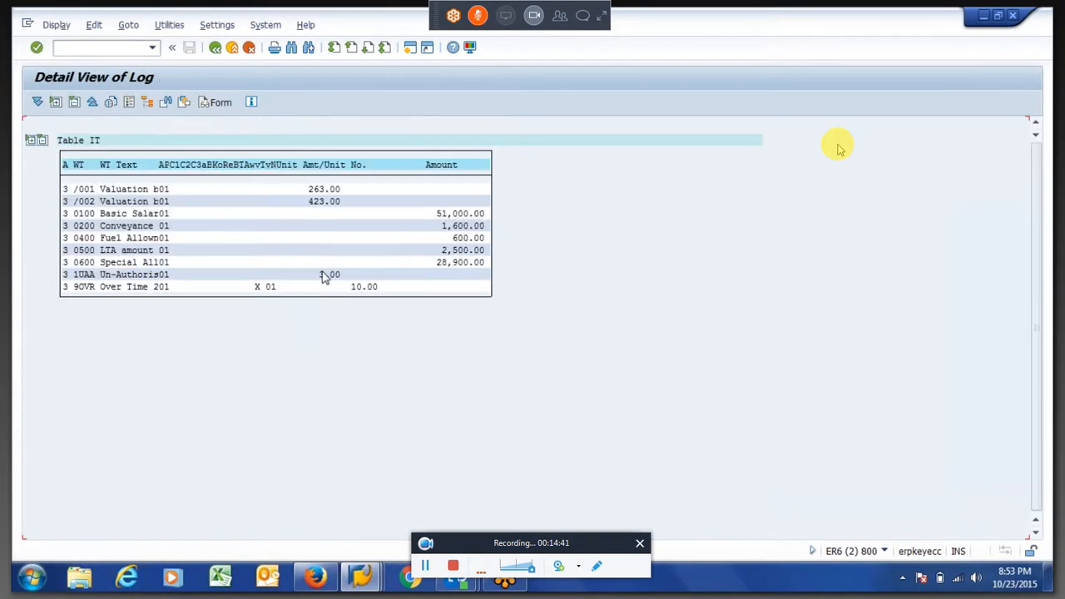
left_click(323, 277)
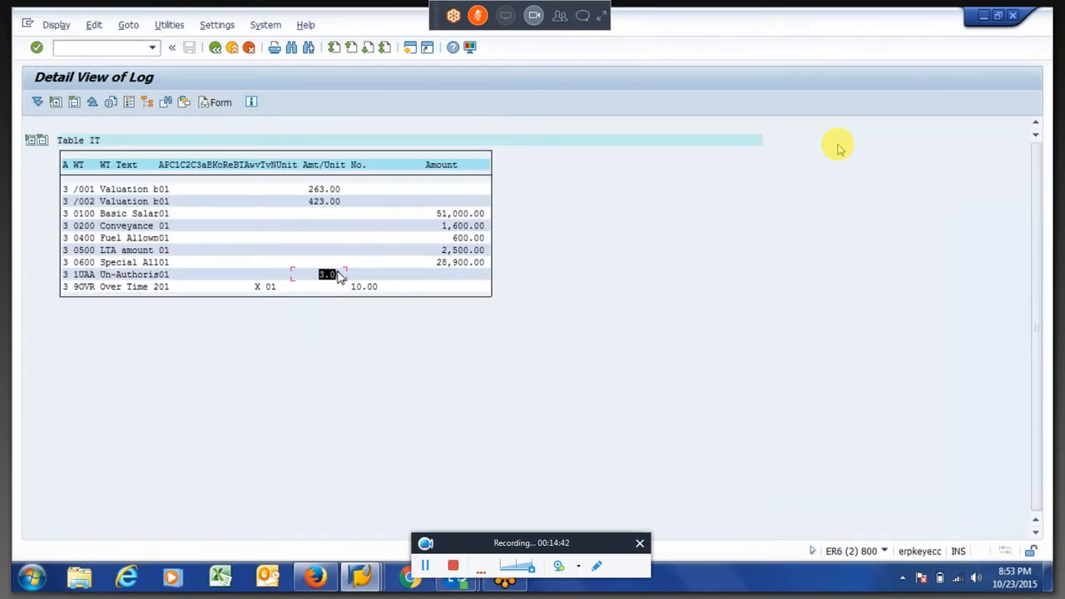
left_click(306, 167)
left_click_drag(73, 276, 97, 280)
left_click_drag(320, 280, 346, 282)
left_click(77, 277)
left_click(215, 48)
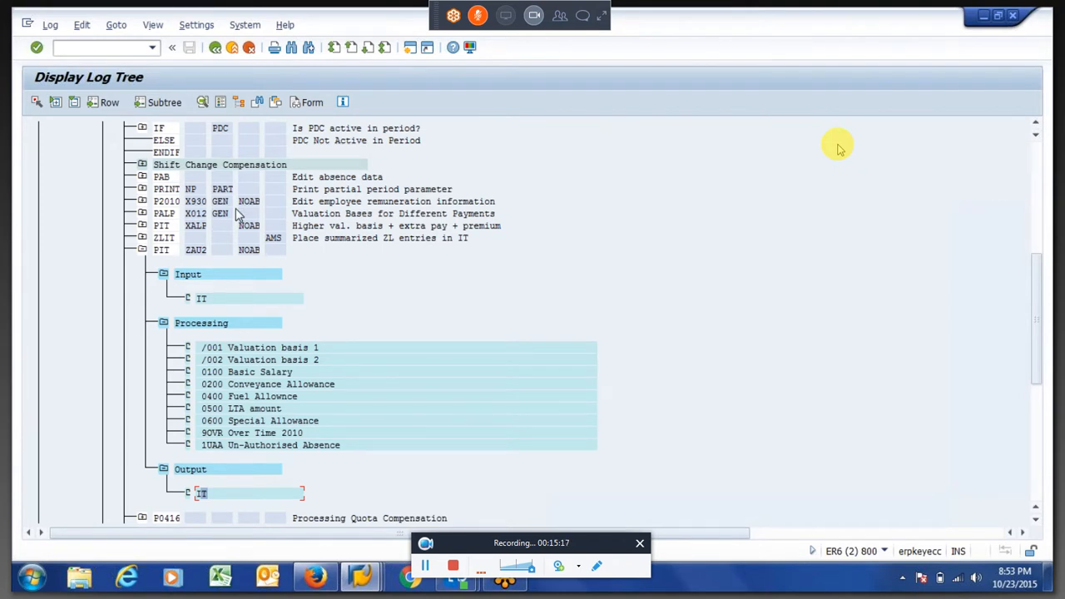
Under Factoring and storage, expand the processing of PIT ZNP1 and examine the operations for partial period factor /801
scroll(235, 208, "down", 10)
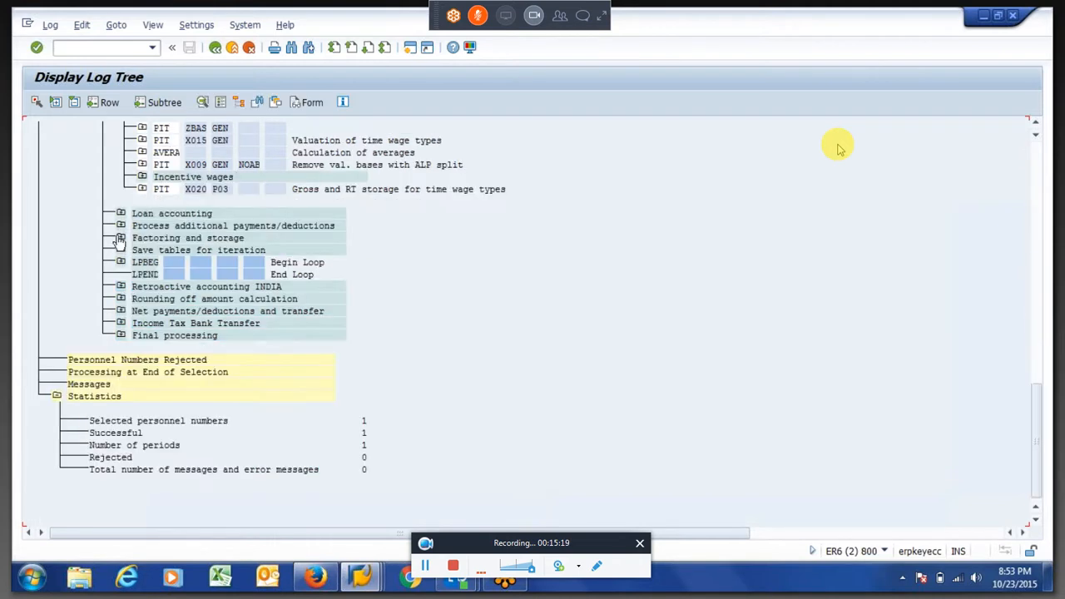
left_click(121, 237)
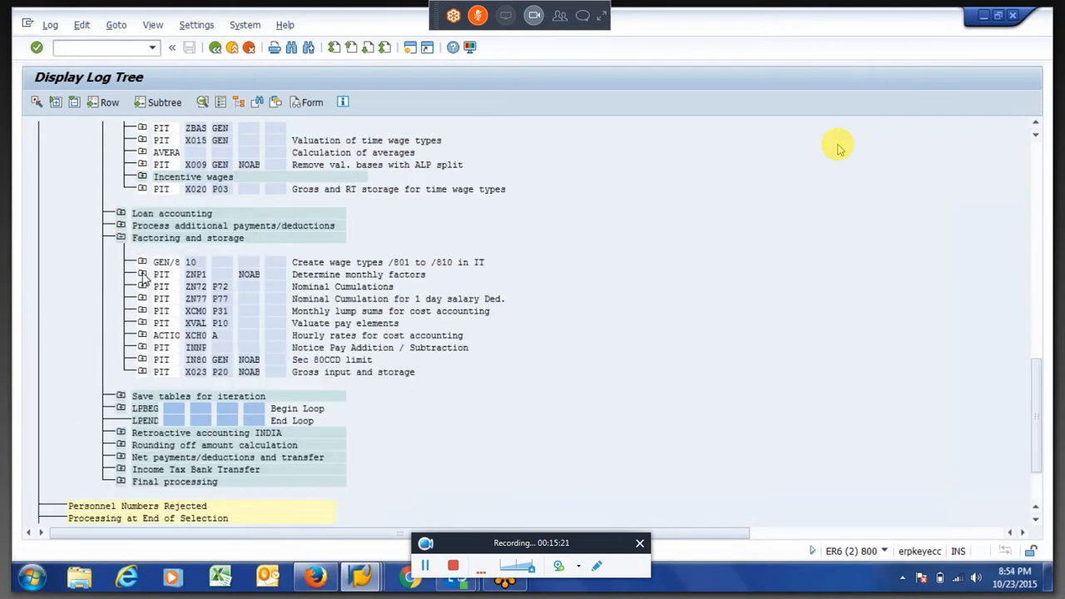
left_click(142, 275)
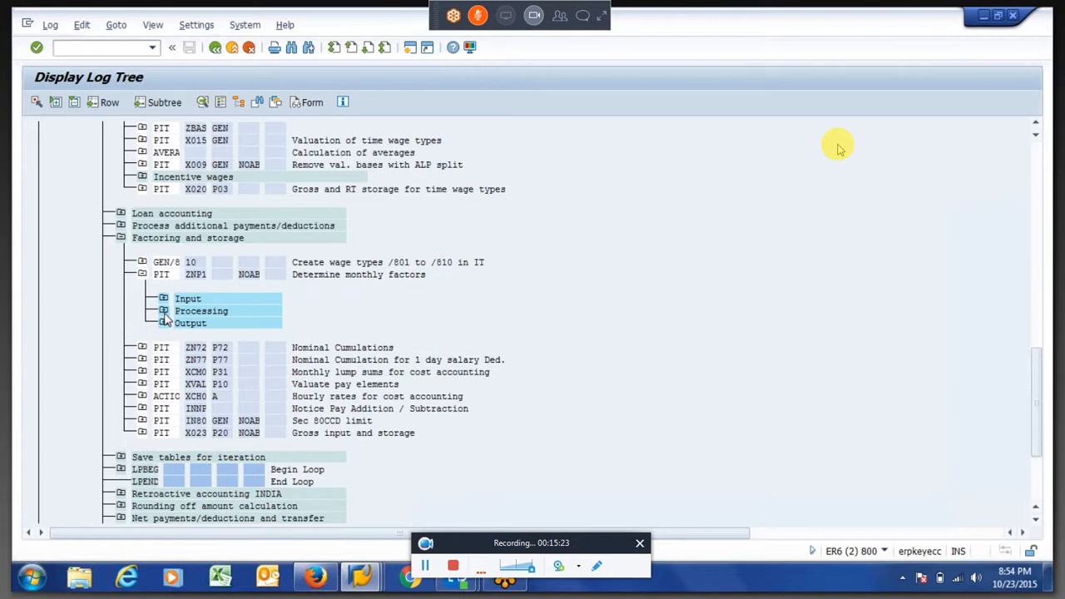
left_click(163, 312)
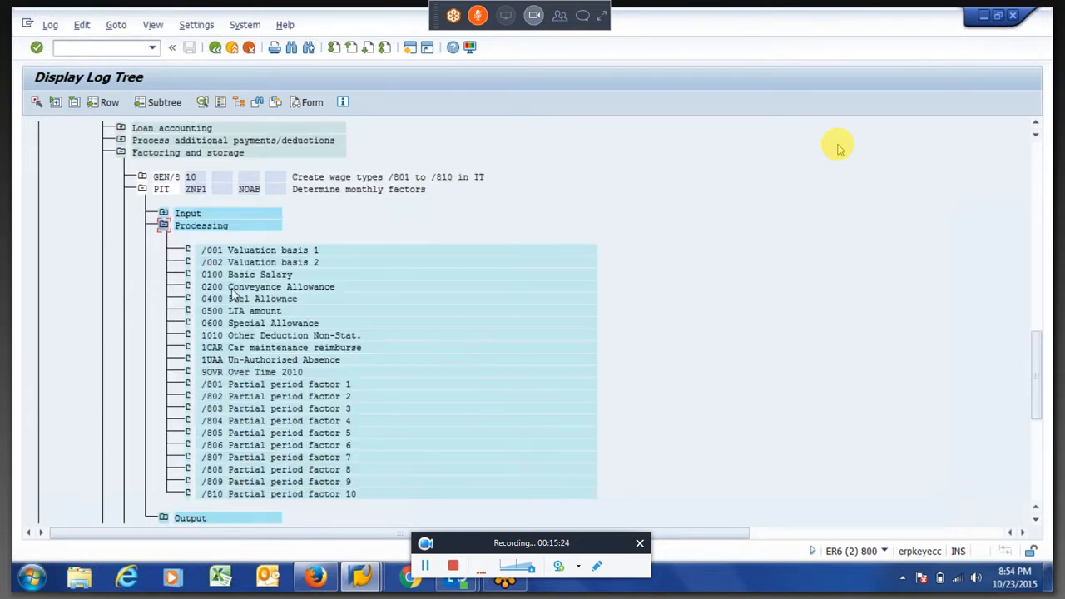
double_click(234, 389)
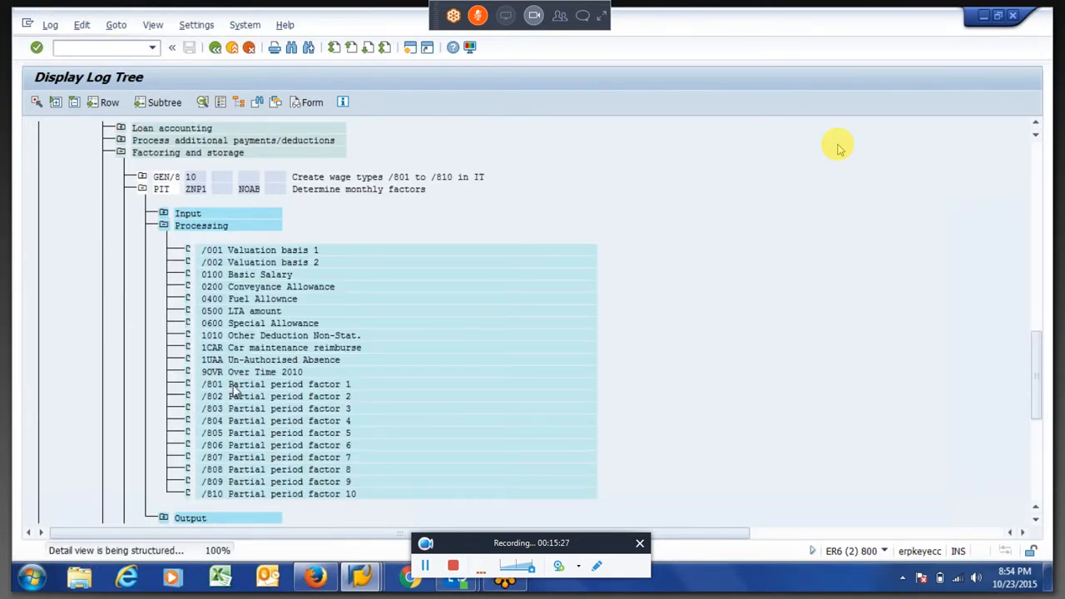
left_click_drag(177, 175, 232, 234)
key("ctrl+c")
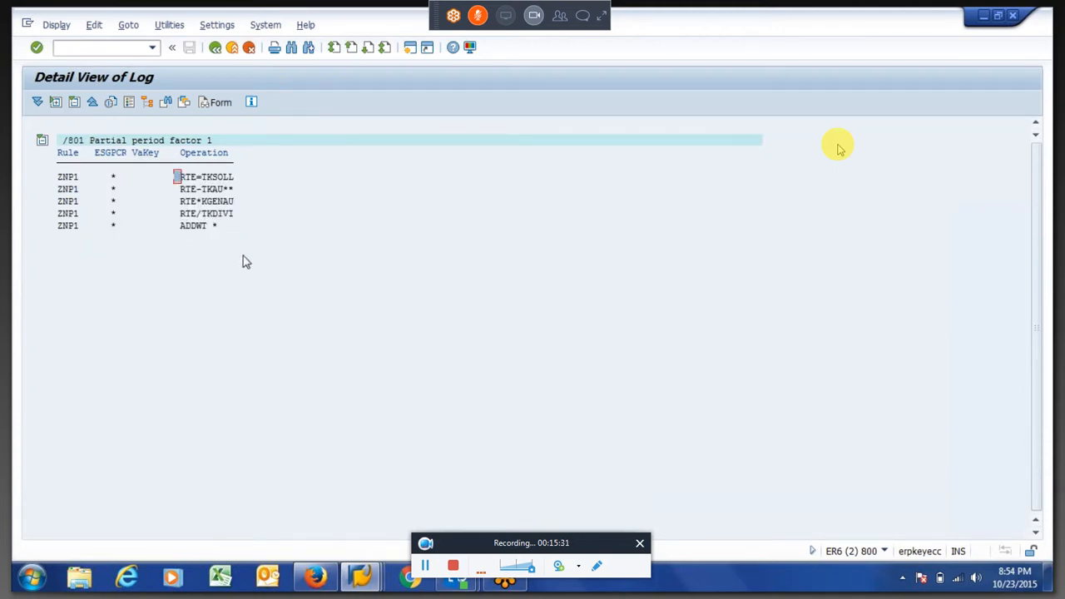
left_click(53, 176)
Display the payslip form and copy the Basic Salary amount of 51,000.00 into cell F6 of the Excel sheet
left_click(216, 103)
left_click_drag(195, 287, 250, 291)
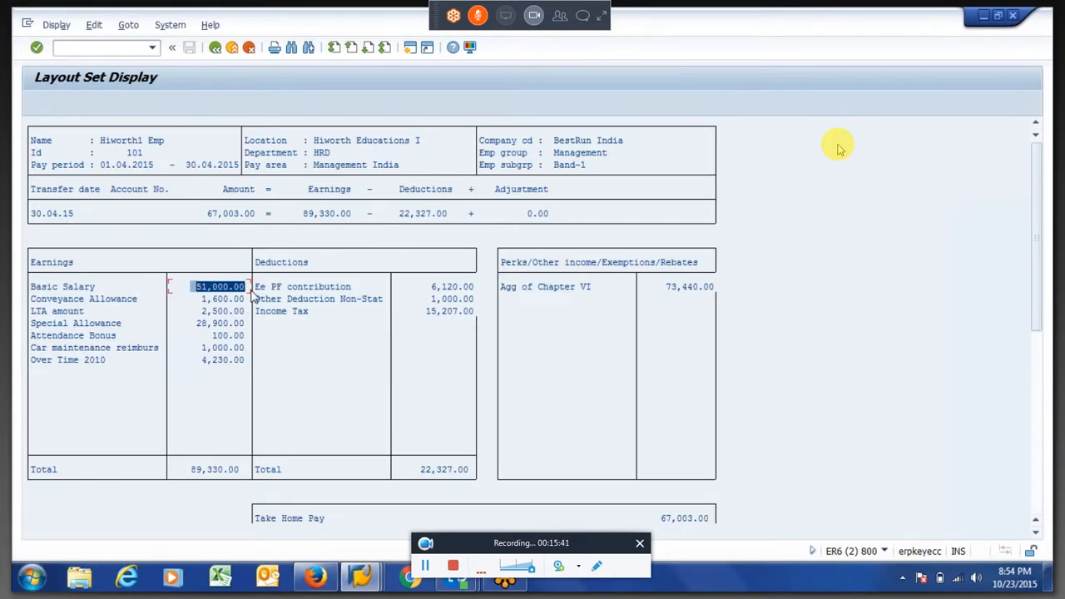
left_click(252, 292)
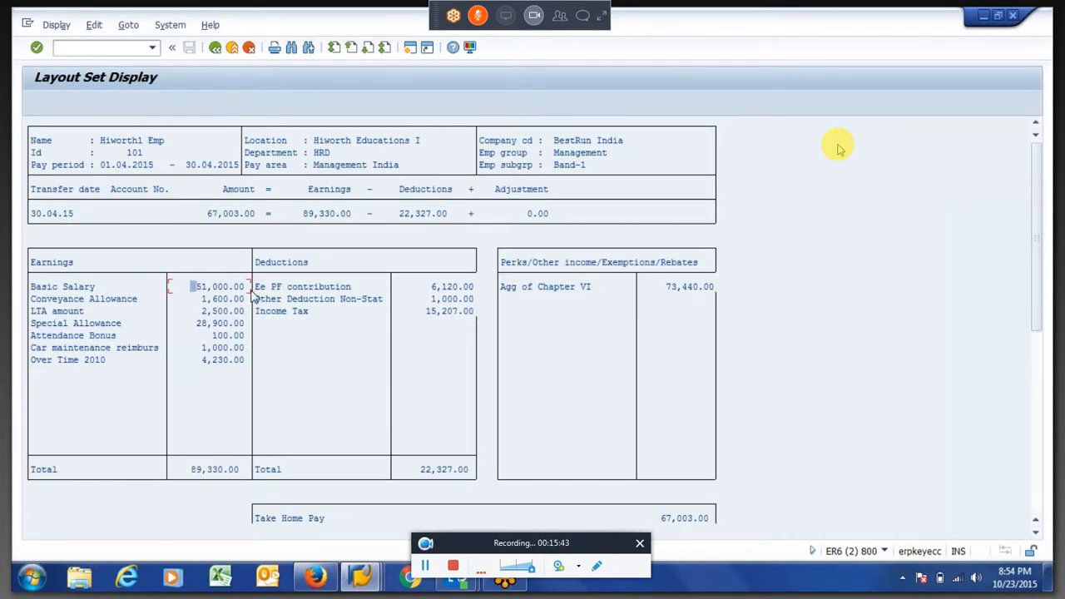
left_click(220, 577)
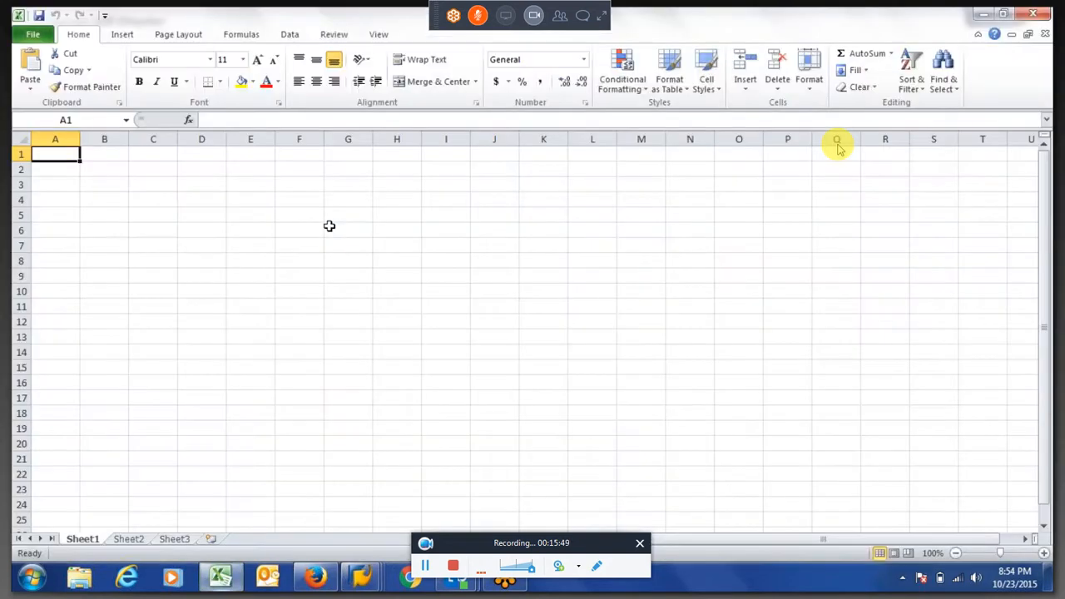
left_click(319, 229)
key("ctrl+v")
Calculate the daily salary in cell G6 with the formula =F6/30
key("Right")
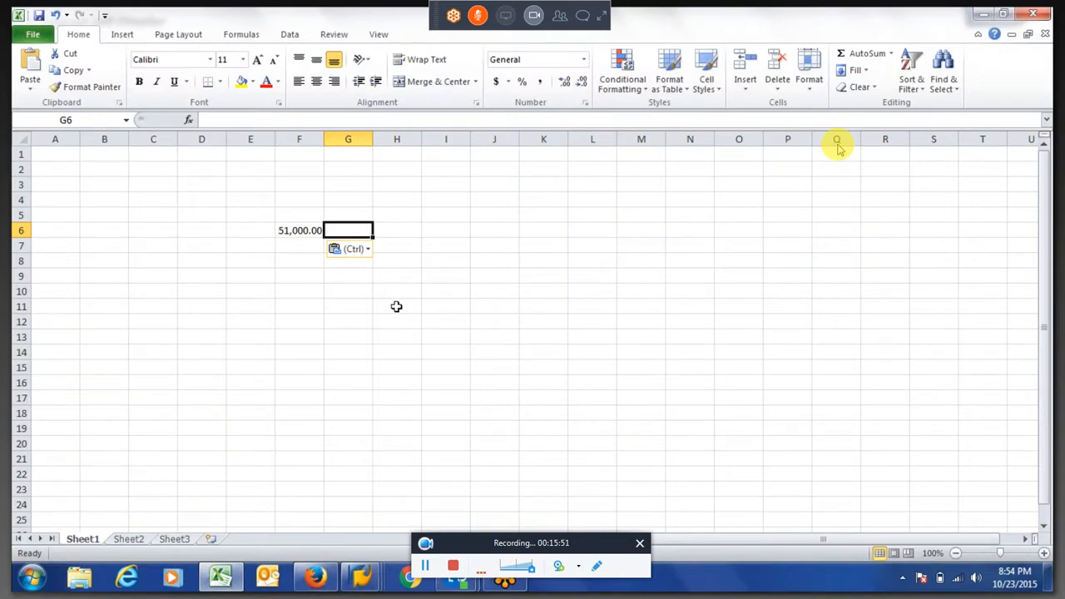
type("=F6/30")
key("Return")
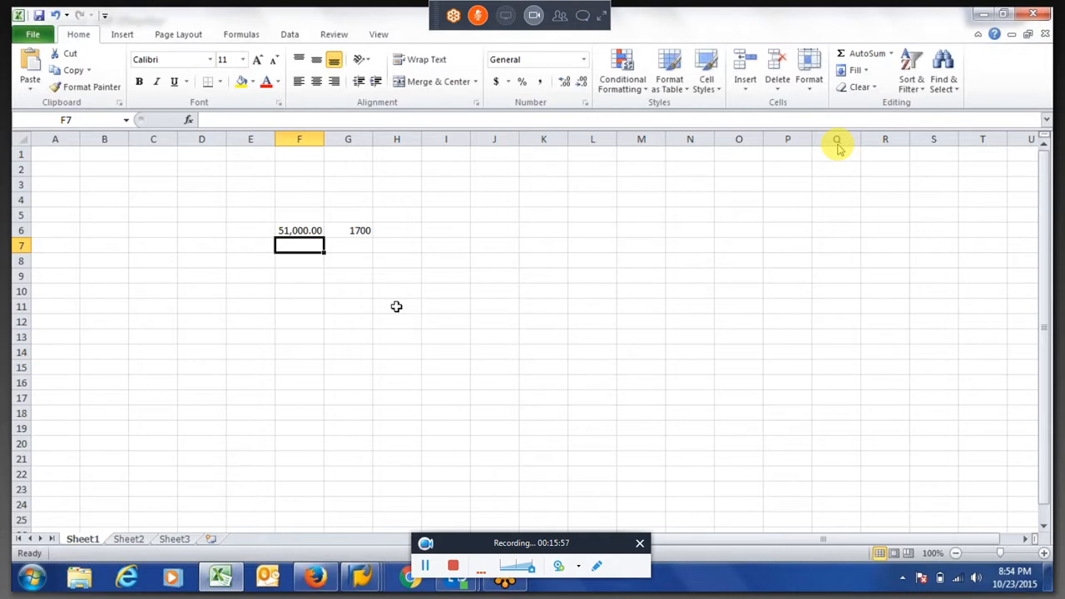
Calculate the absence deduction in cell G7 with =G6*H7 and enter 3 absence days in H7
key("Right")
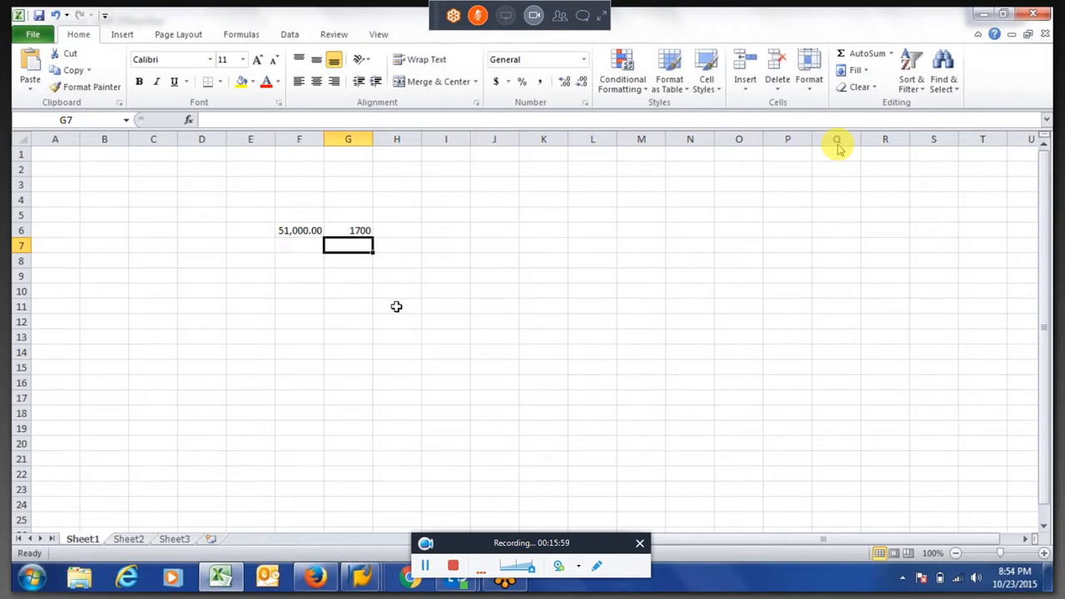
type("=")
key("Up")
type("*")
key("Right")
key("Return")
key("Up")
key("Right")
type("3")
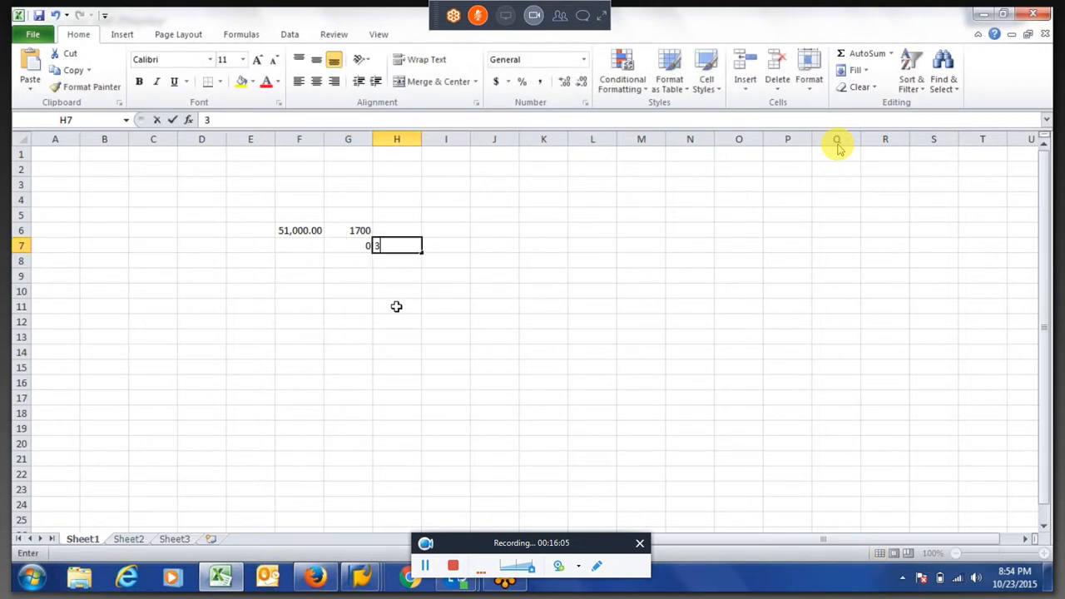
key("Left")
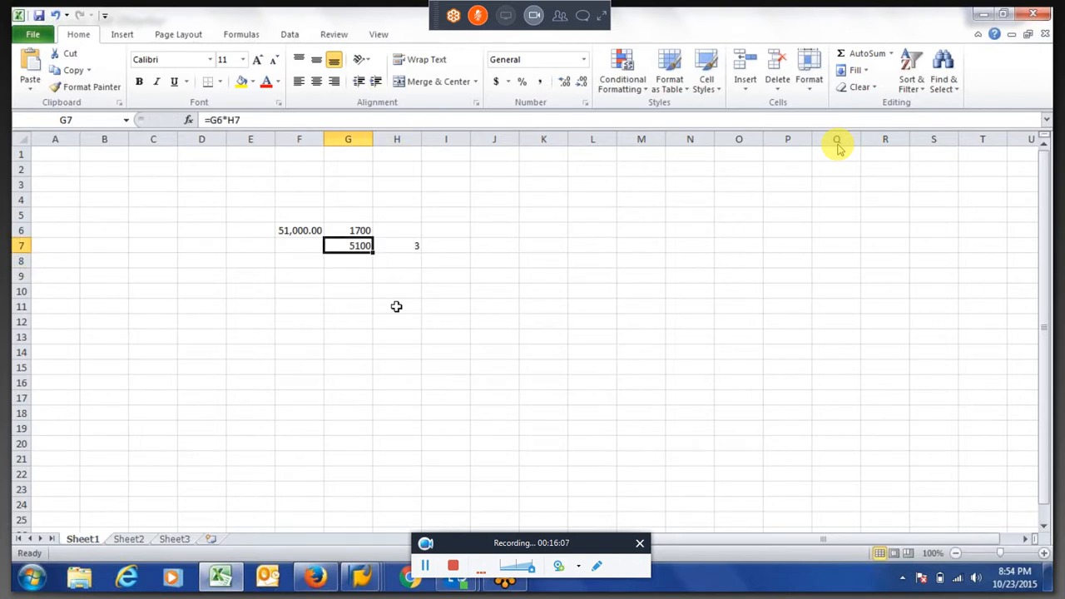
Calculate the reduced basic salary in cell F7 with the formula =F6-G7
key("Left")
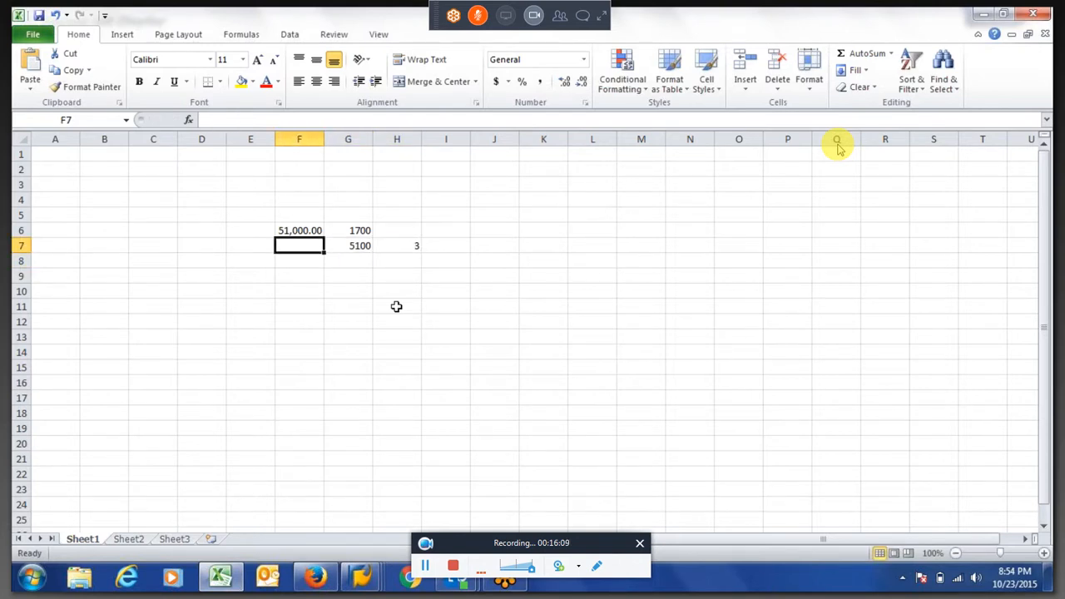
type("=")
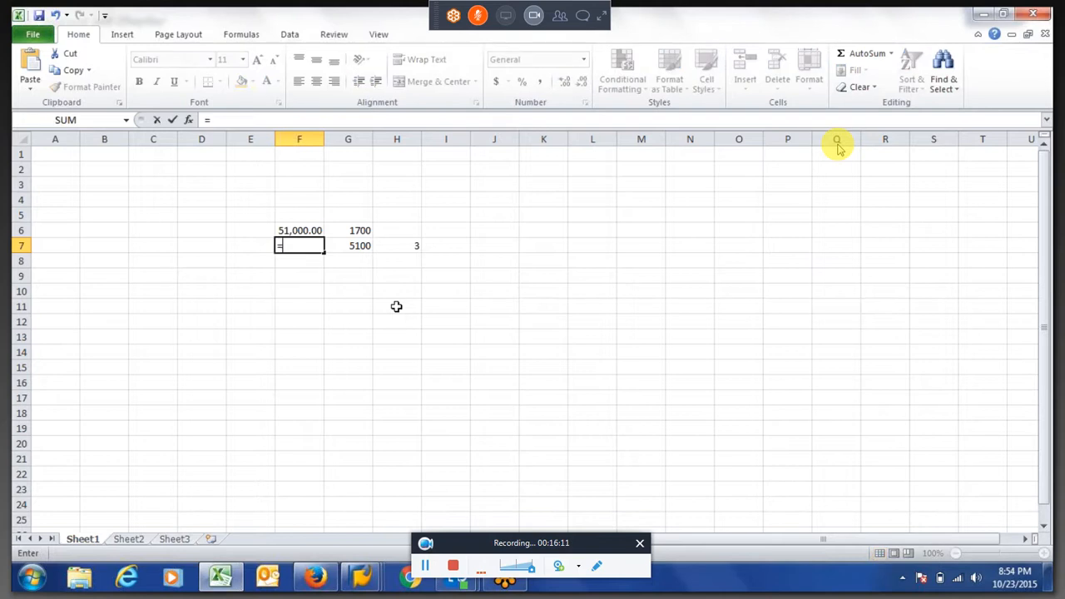
type("F6-G7")
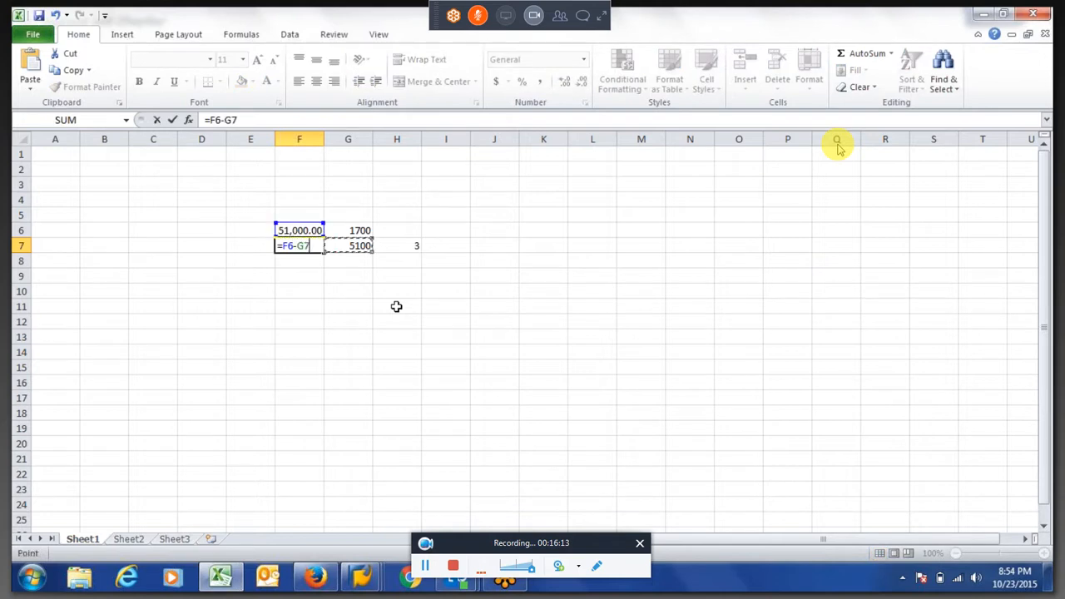
key("Return")
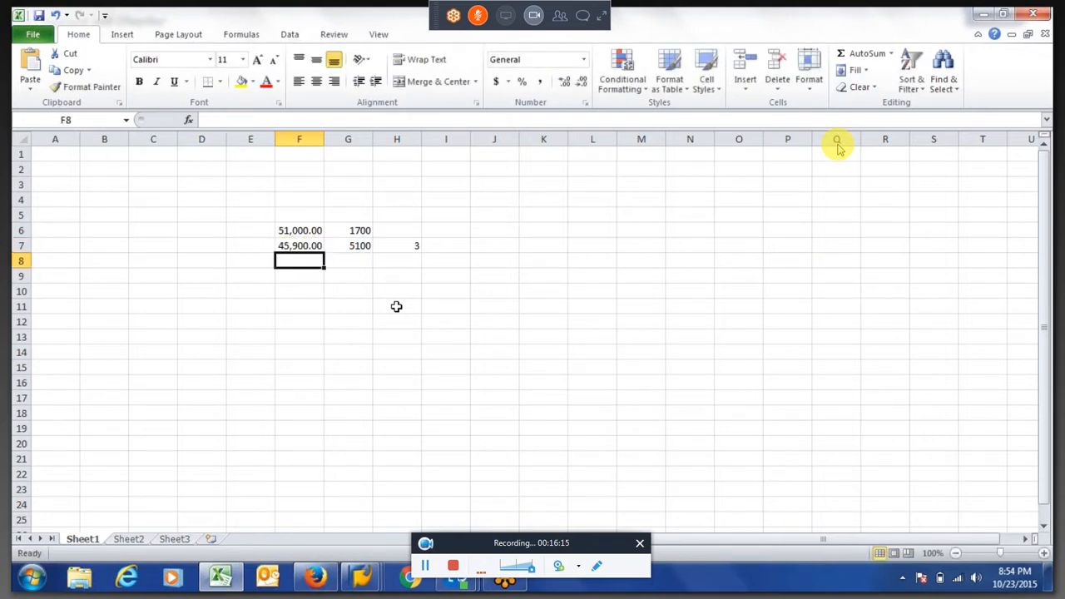
left_click(292, 244)
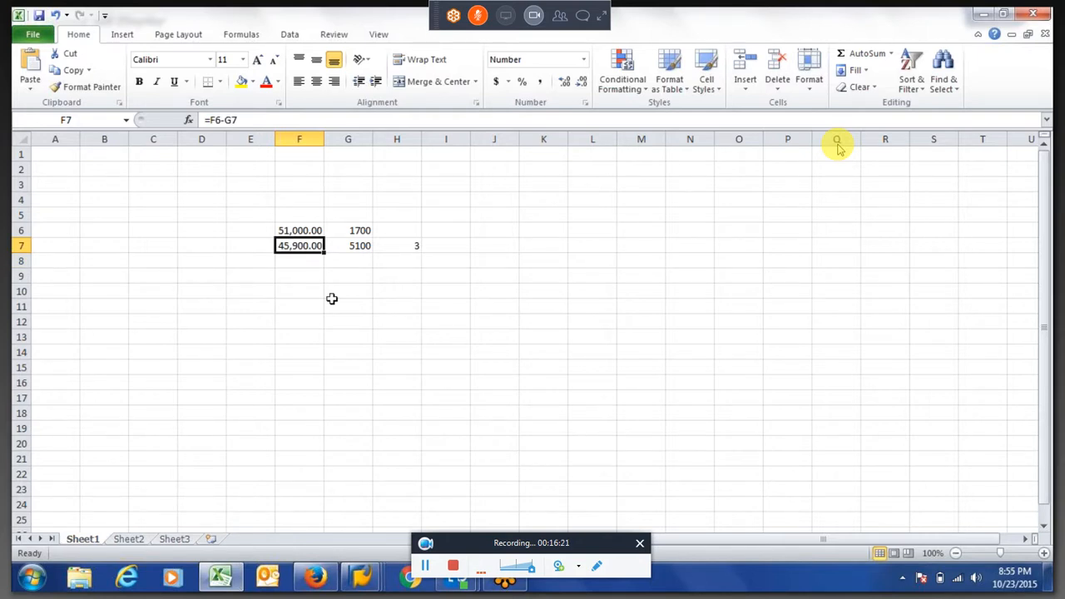
Switch to the SAP session with schema 6600, leave the schema editor and start transaction PE02
key("alt+Tab")
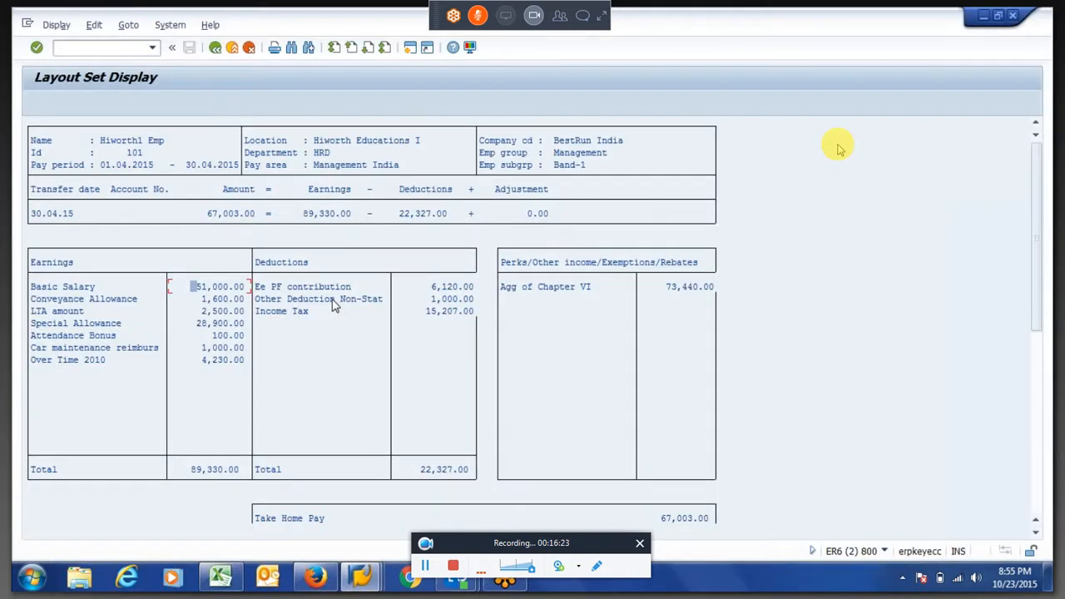
key("alt+Tab")
key("alt+Tab")
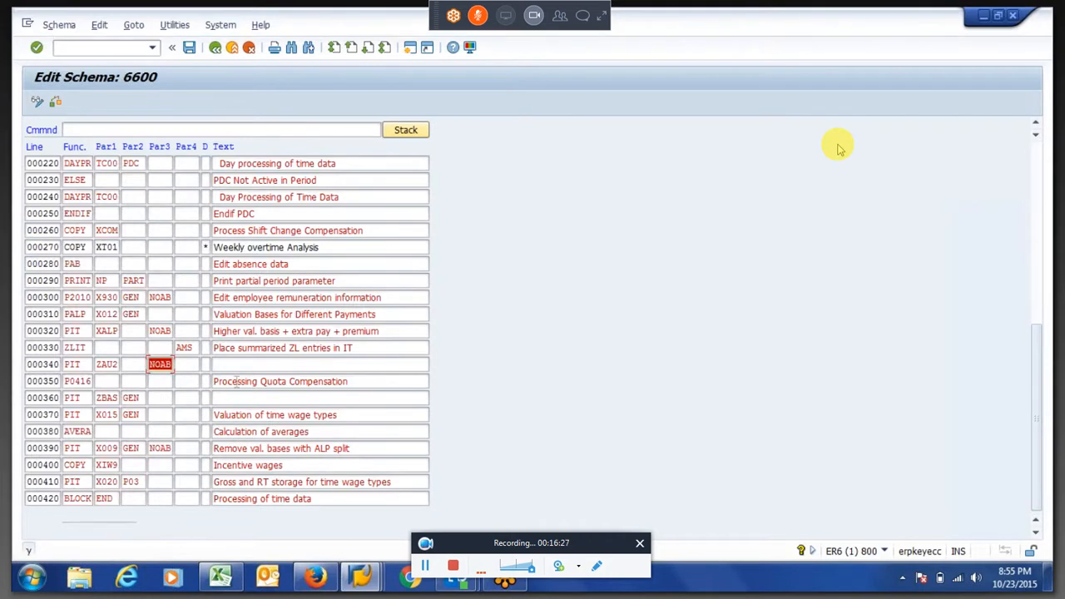
key("F3")
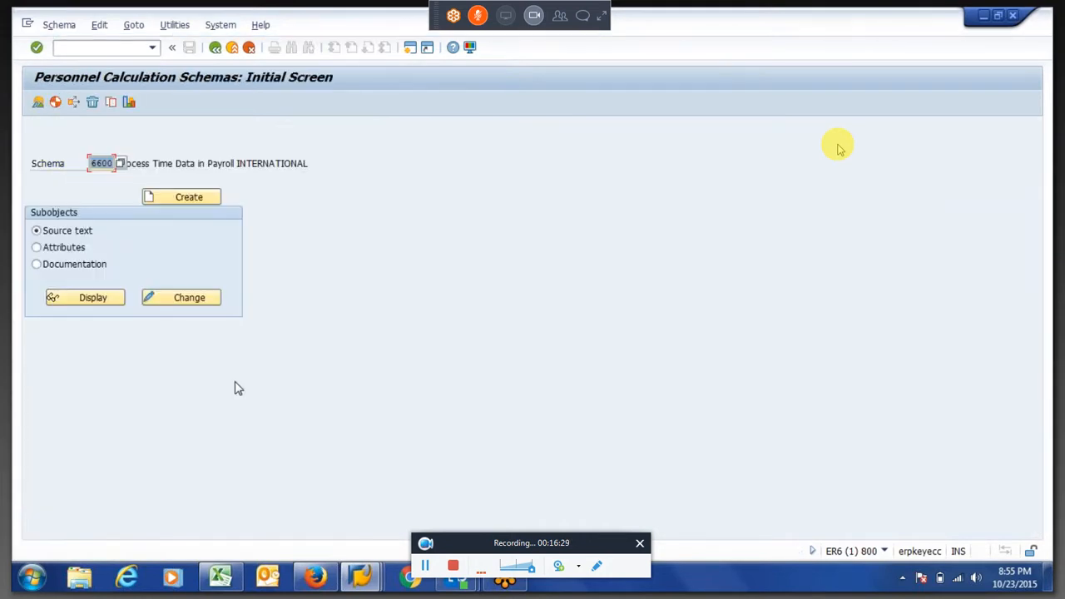
key("F3")
type("pe01")
key("Return")
key("F3")
type("pe02")
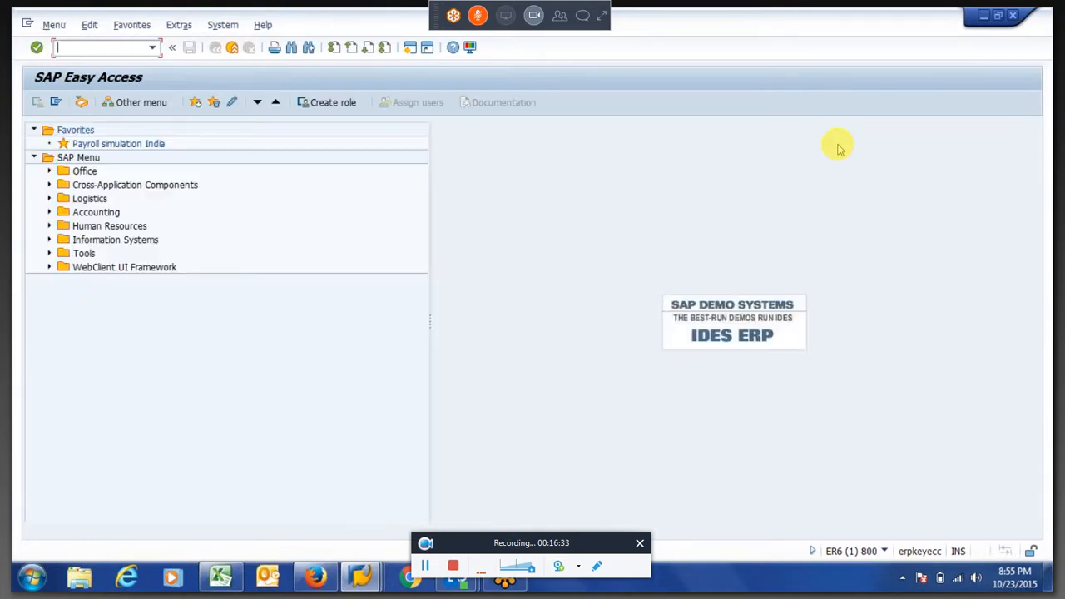
key("Return")
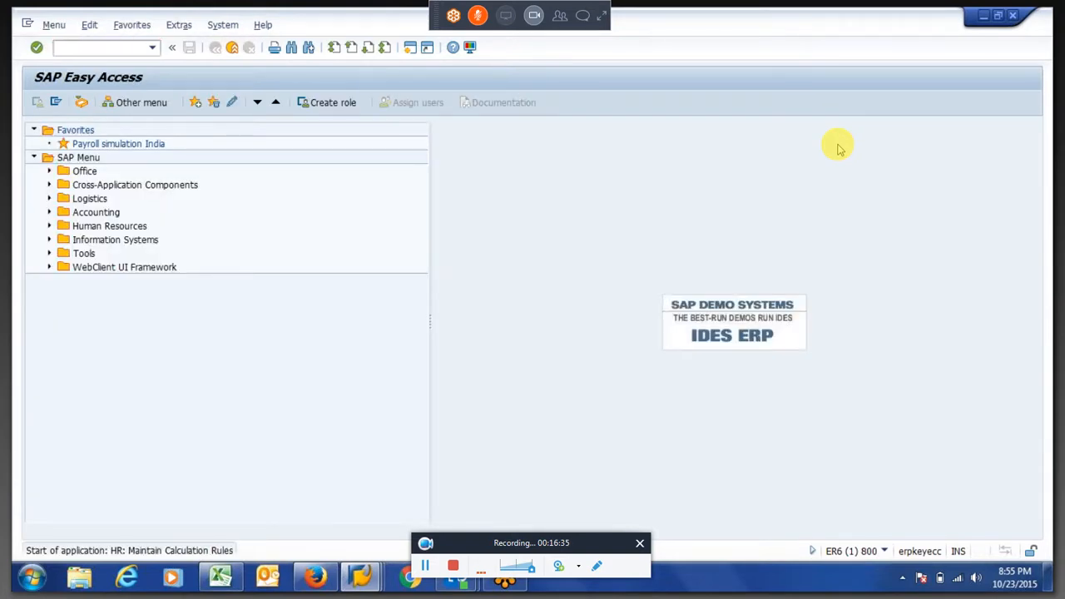
Open the source text of calculation rule ZNP1 for wage type /801 in change mode
type("ZNP1")
key("Return")
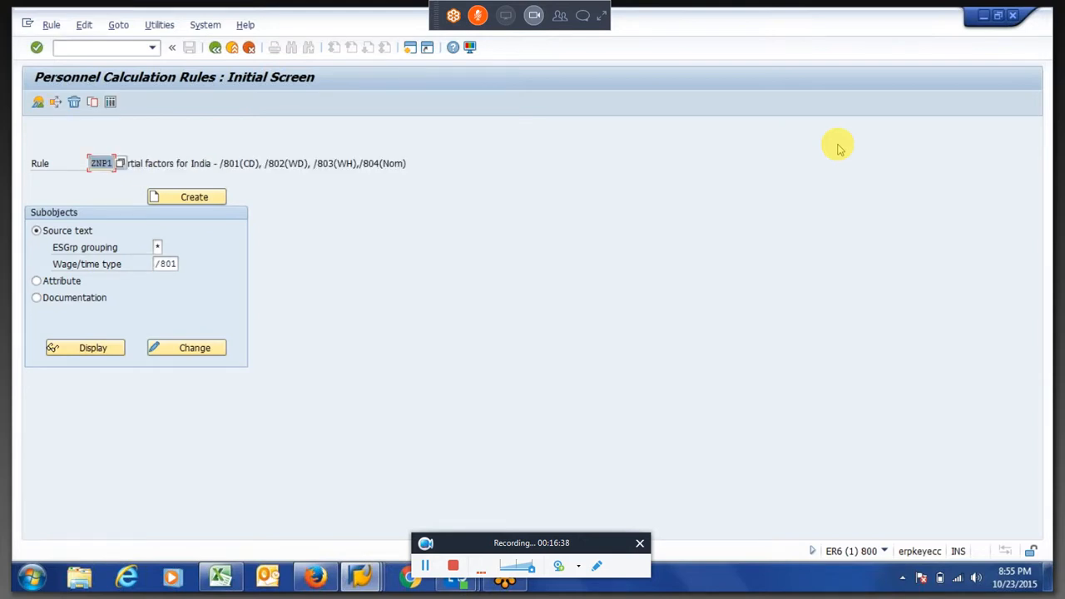
left_click(196, 351)
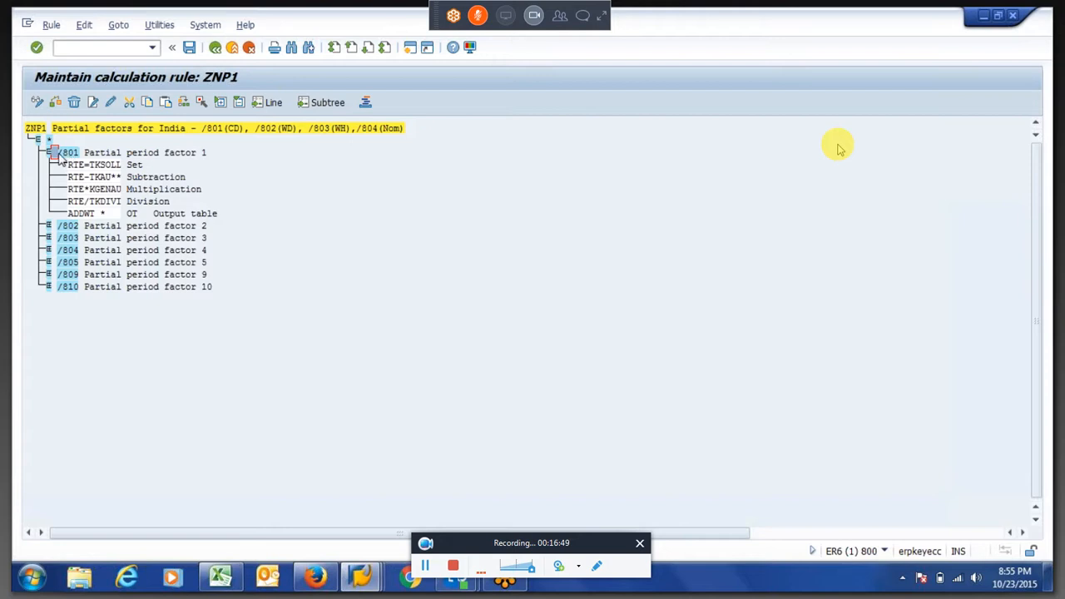
Insert the operation RTE- 1UAA after RTE-TKAU** under partial period factor /801
left_click_drag(57, 153, 84, 158)
left_click(98, 177)
left_click(93, 102)
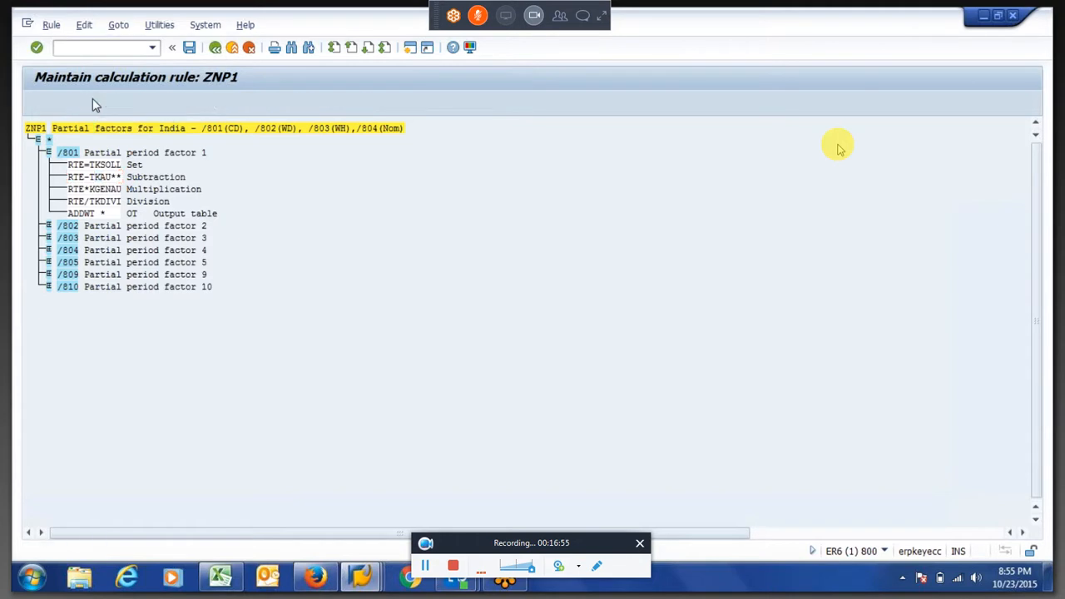
type("RT")
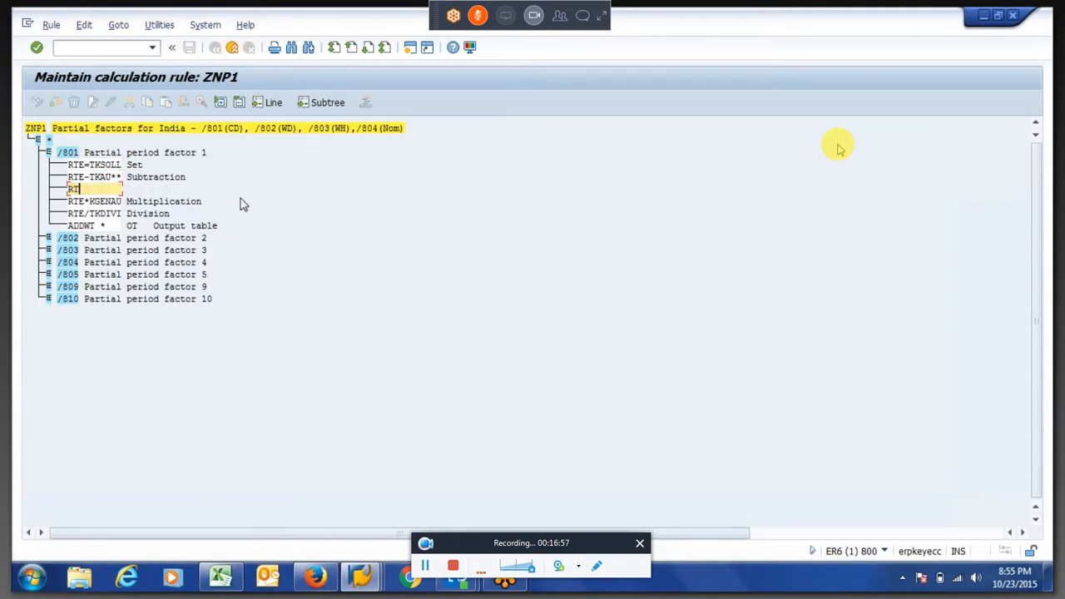
type("E")
type("aa")
key("Return")
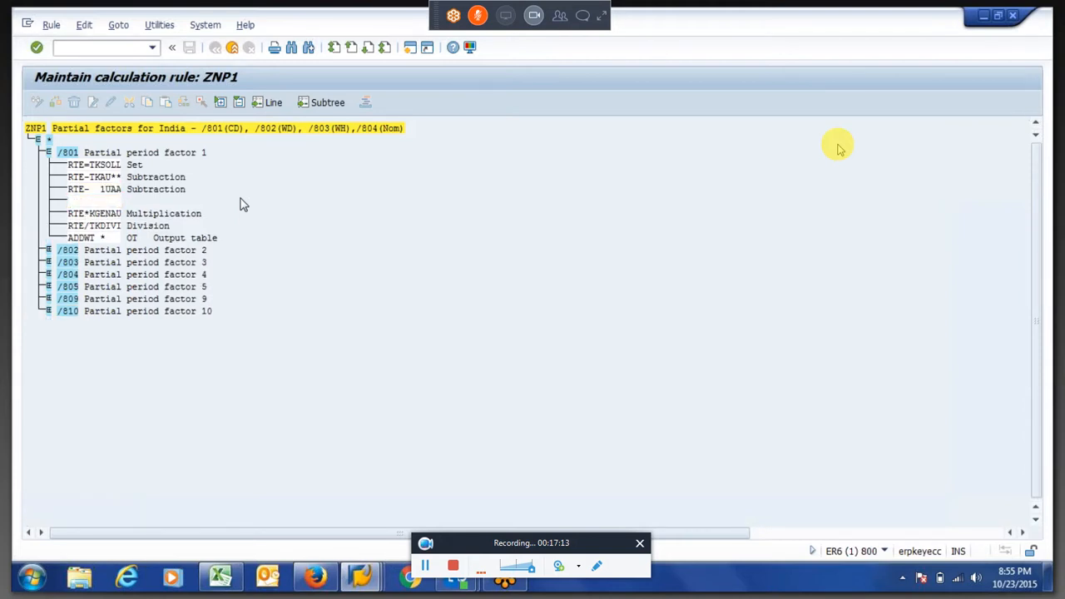
Check the inserted RTE- 1UAA line under /801 and save calculation rule ZNP1
left_click(93, 190)
key("Right")
key("Right")
left_click(71, 189)
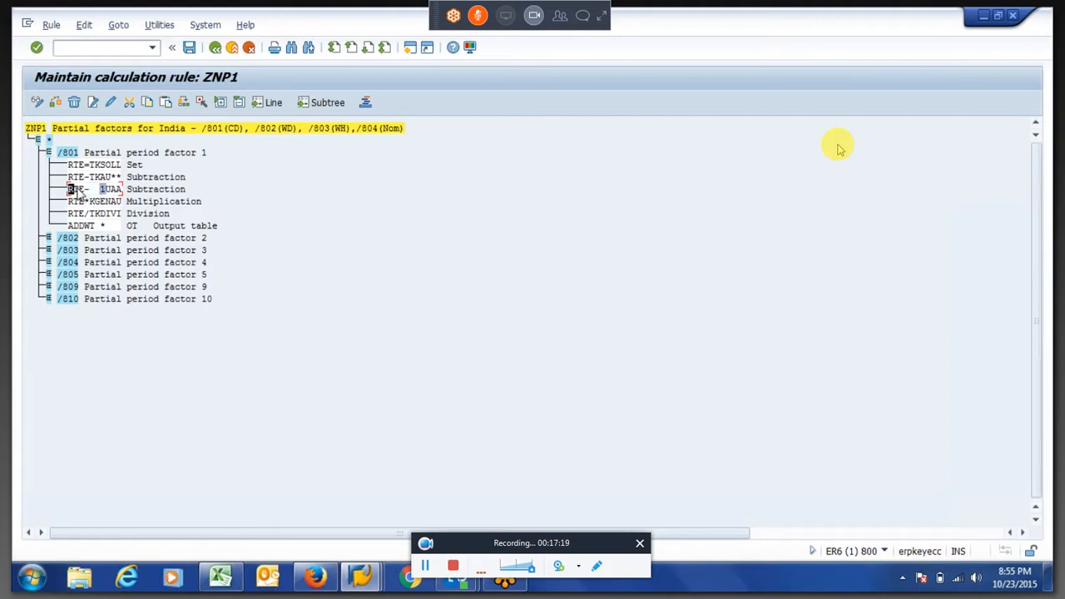
left_click_drag(98, 192, 126, 193)
left_click(105, 193)
key("F1")
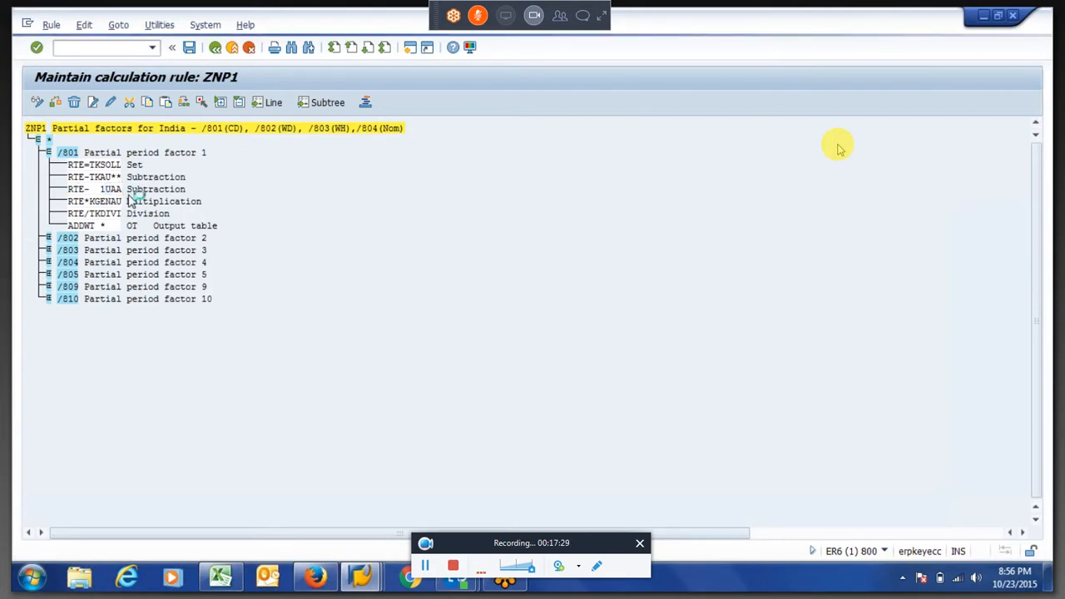
key("Return")
left_click(69, 200)
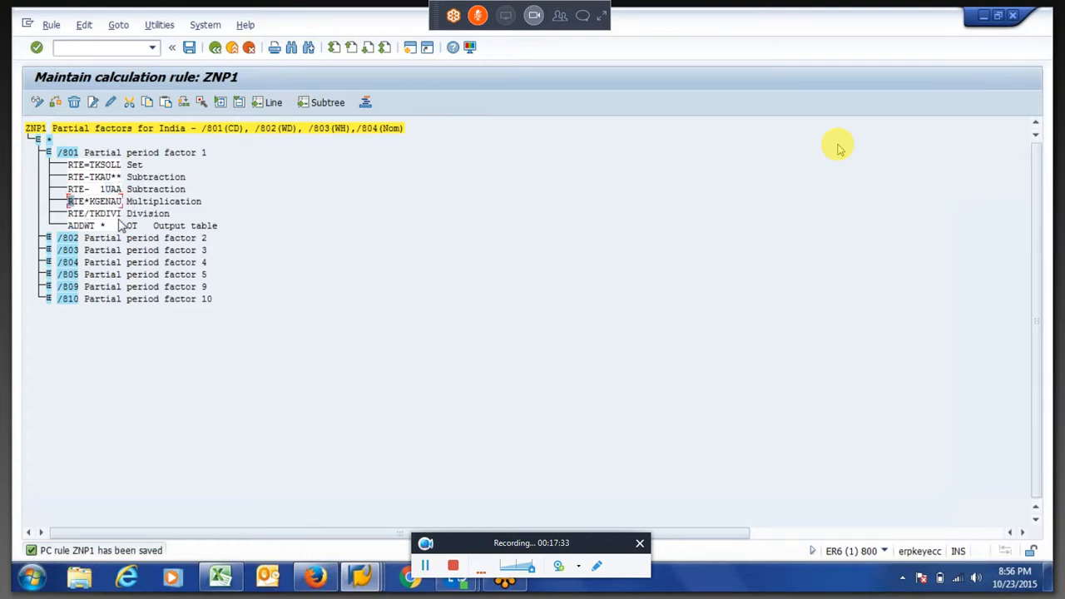
key("ctrl+s")
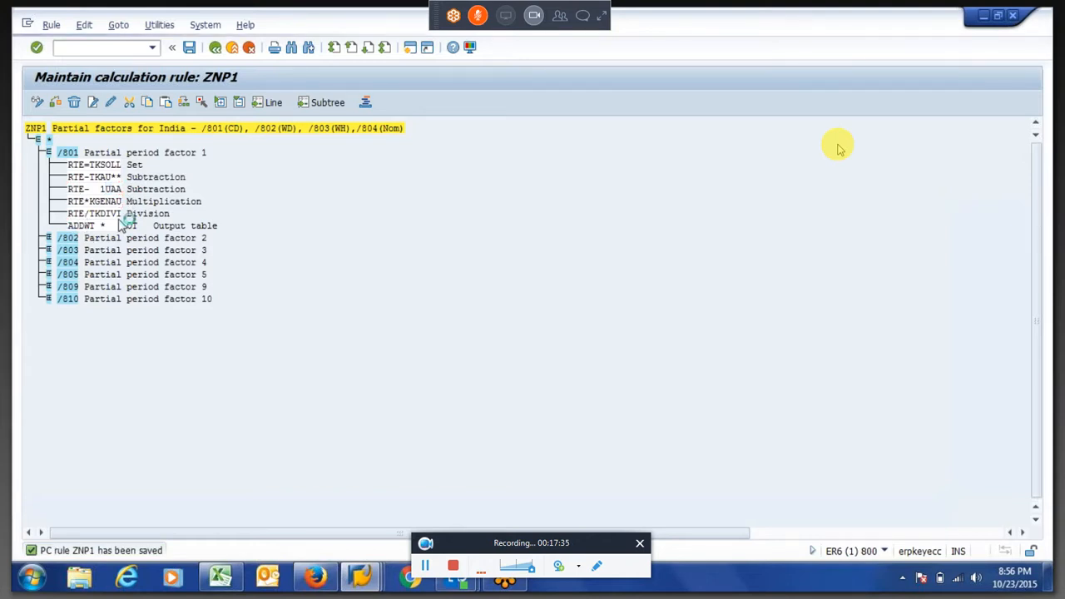
key("Return")
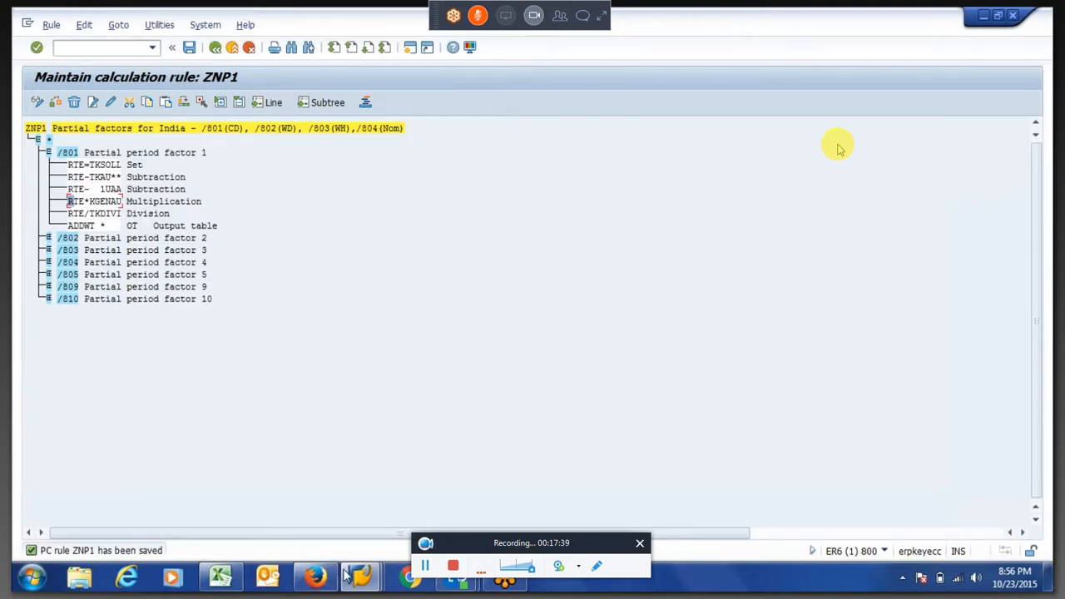
Switch to the payroll log session and inspect the output table IT of rule ZNP1 from the earlier run
mouse_move(341, 574)
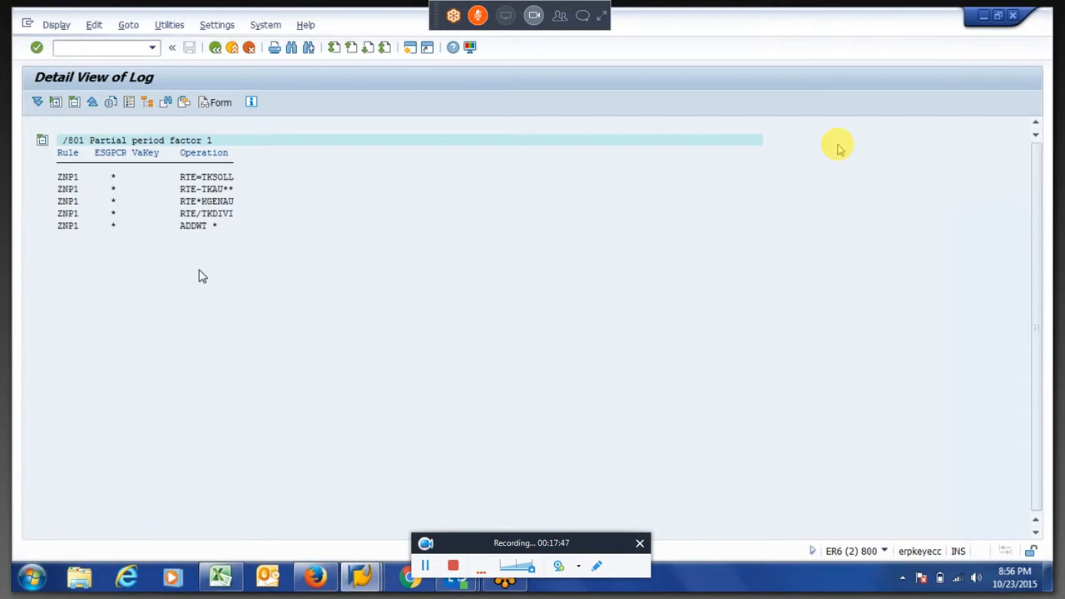
key("F3")
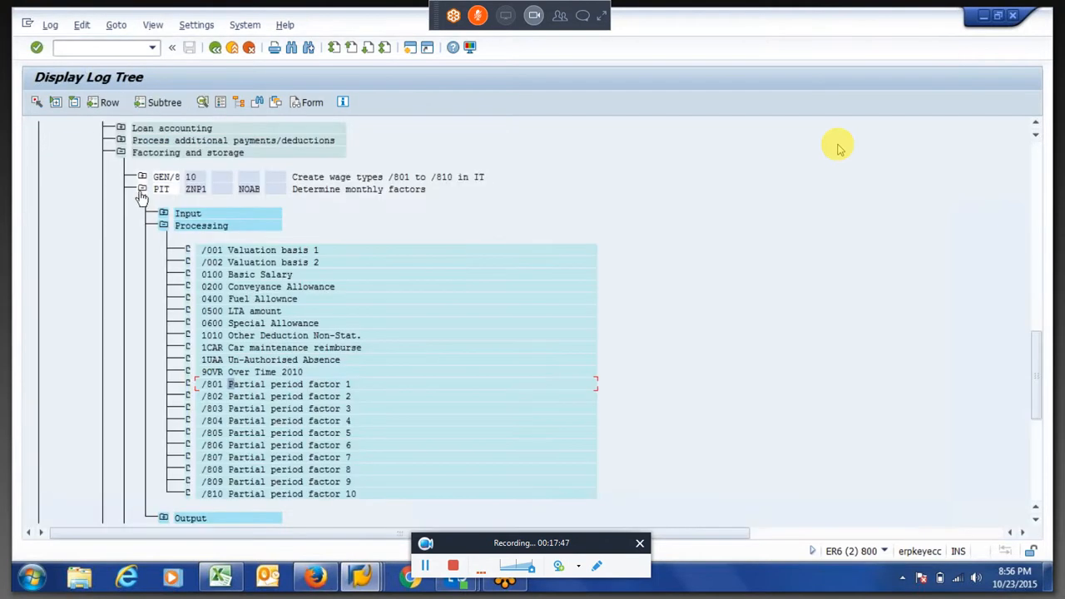
left_click(163, 517)
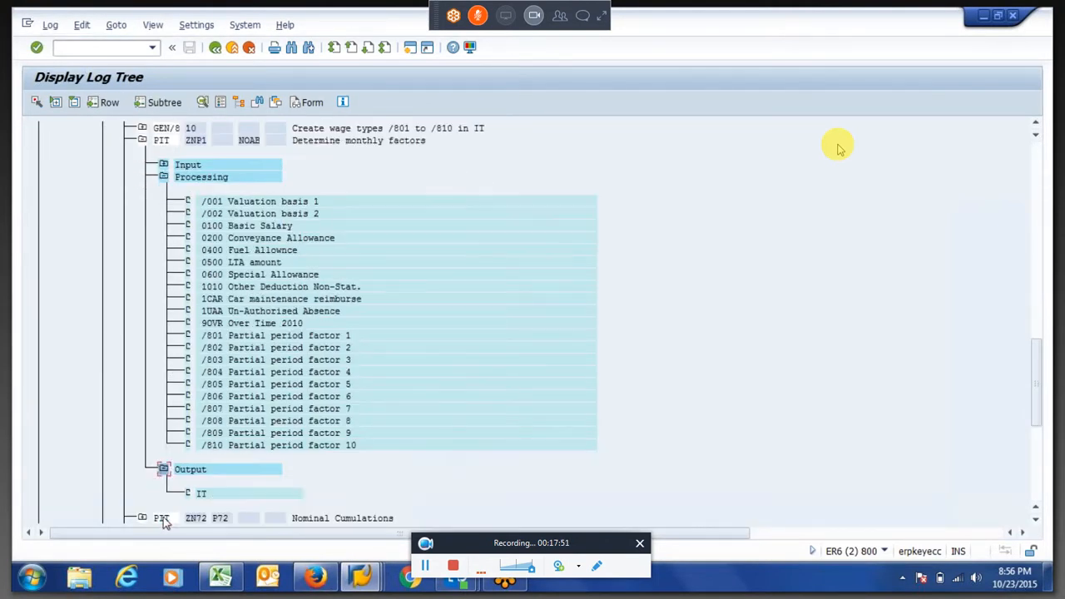
double_click(205, 494)
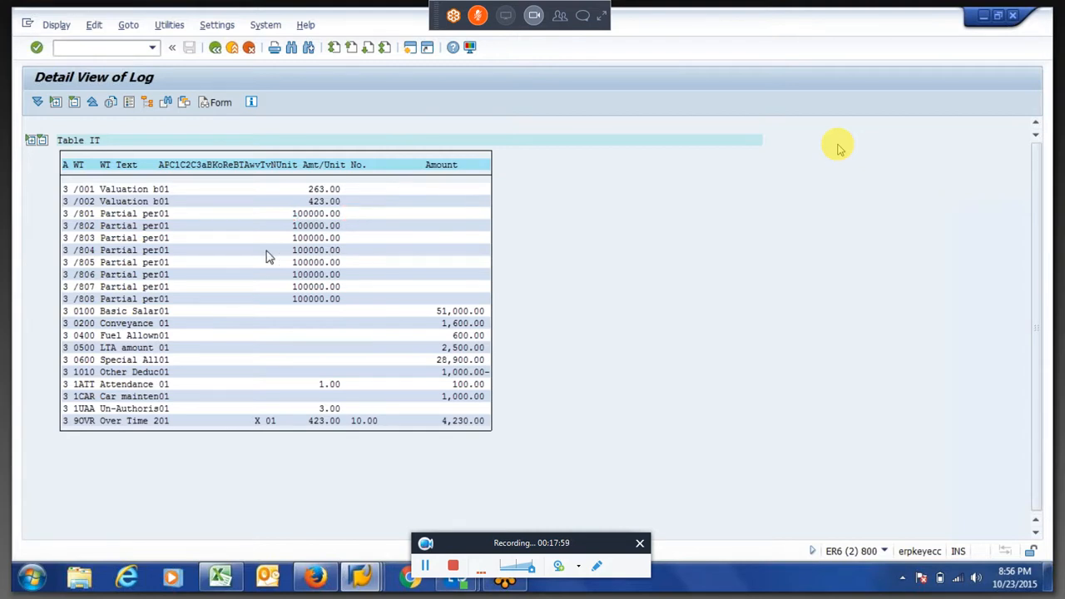
Return to the payroll driver, rerun payroll for period 1 2015 and expand the employee's 01/2015 log
key("F3")
key("F3")
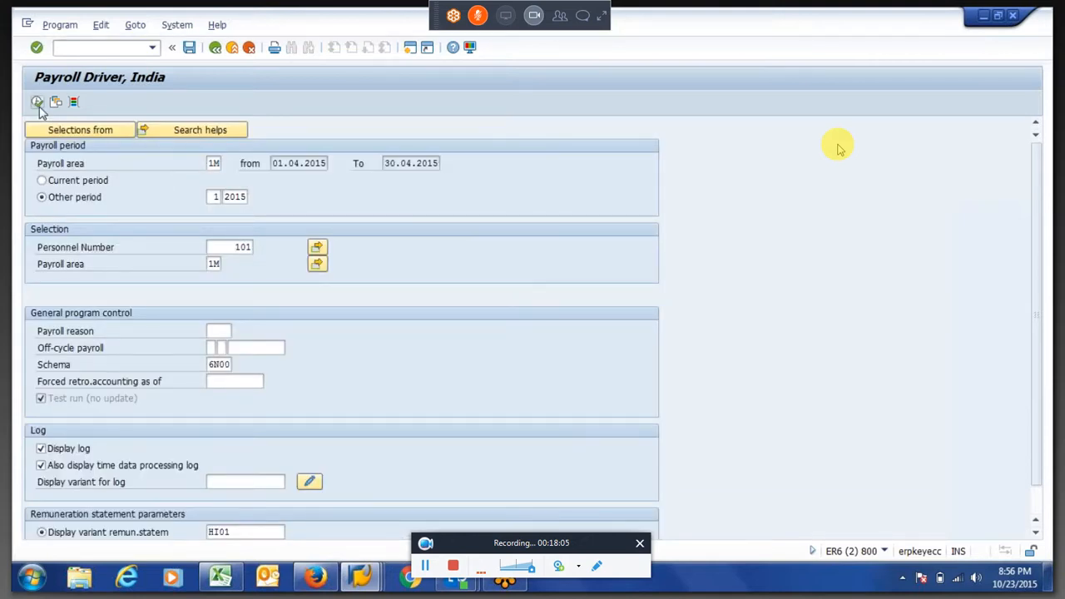
left_click(38, 103)
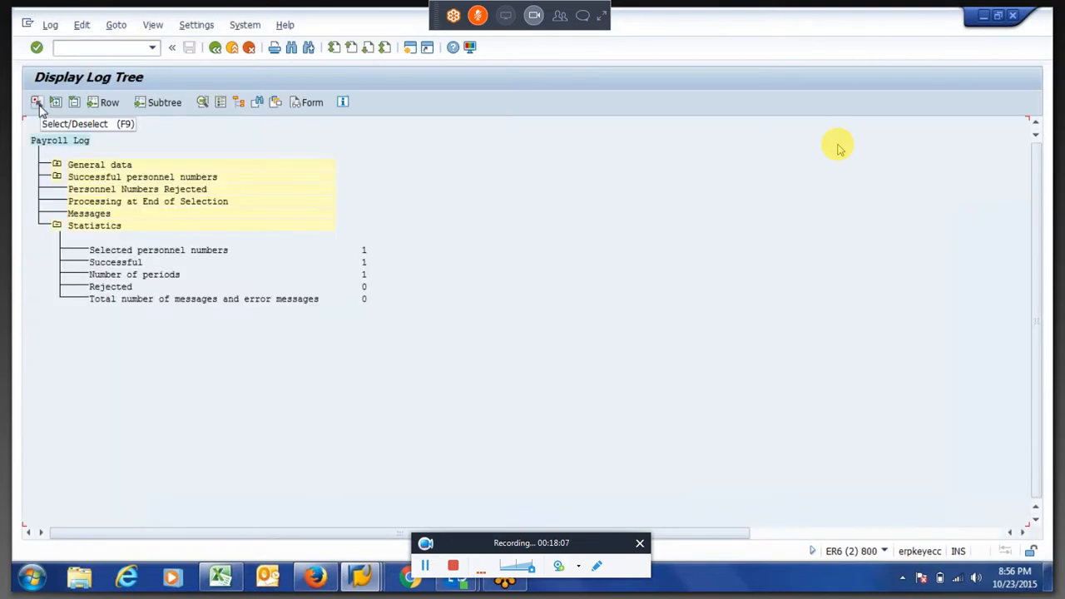
left_click(57, 177)
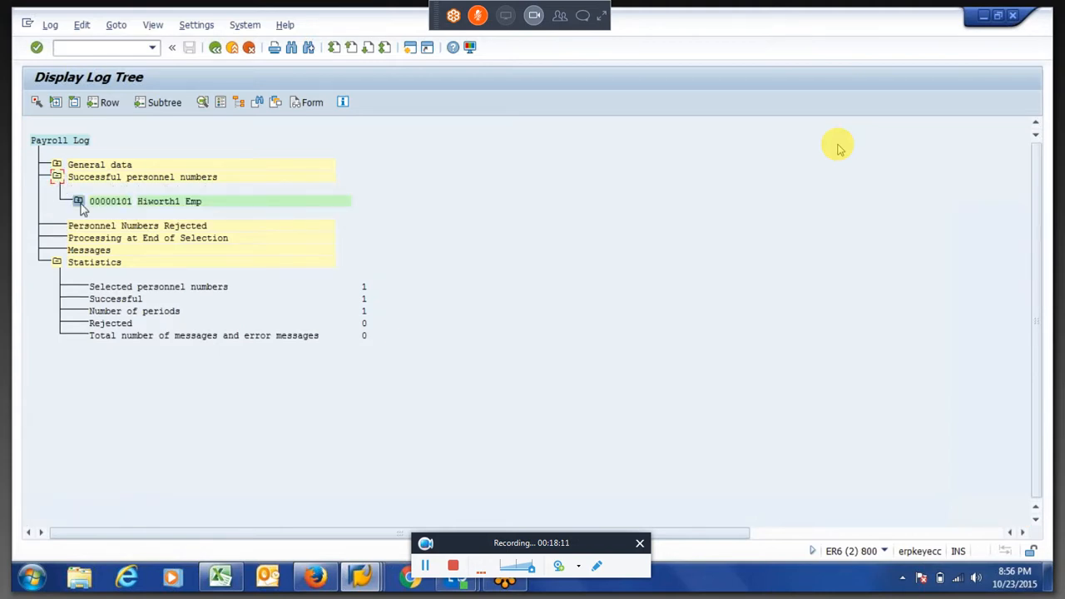
left_click(77, 201)
left_click(99, 226)
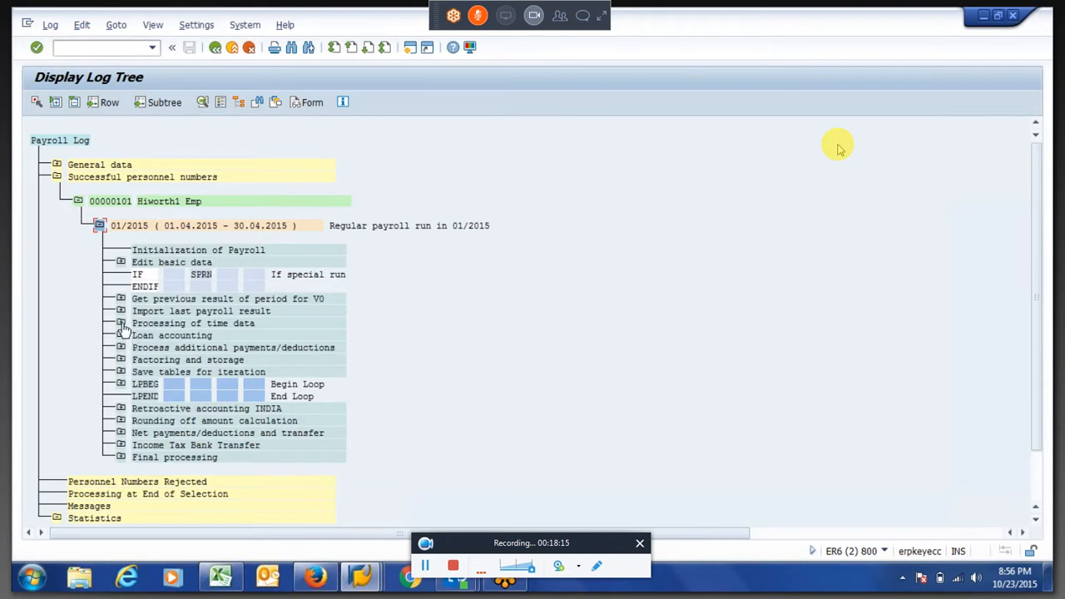
Inspect wage type 1UAA in the input table IT of rule ZNP1 under Factoring and storage
left_click(120, 323)
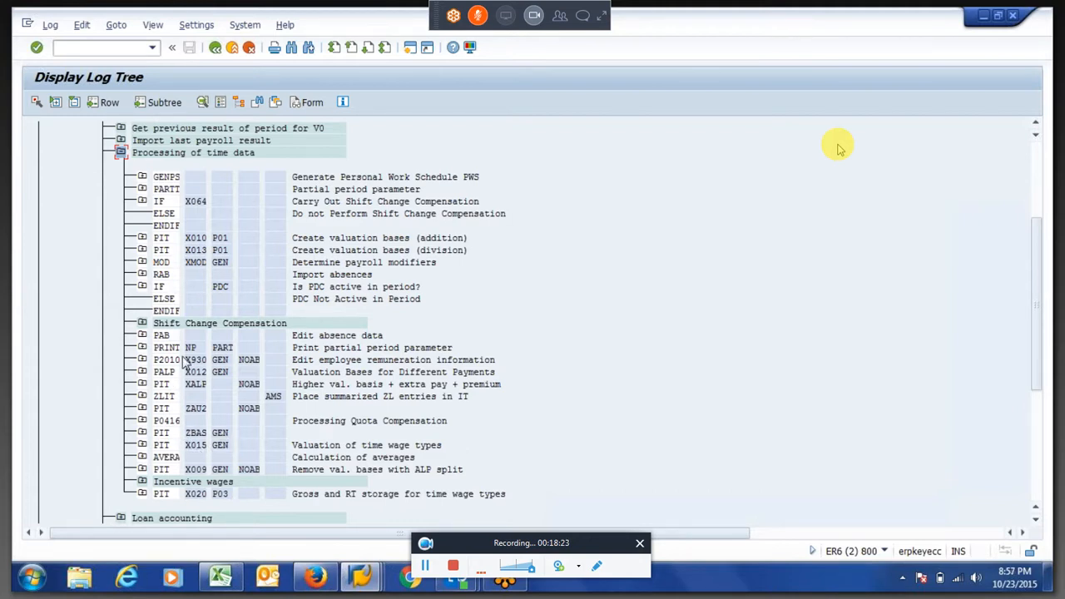
left_click(120, 152)
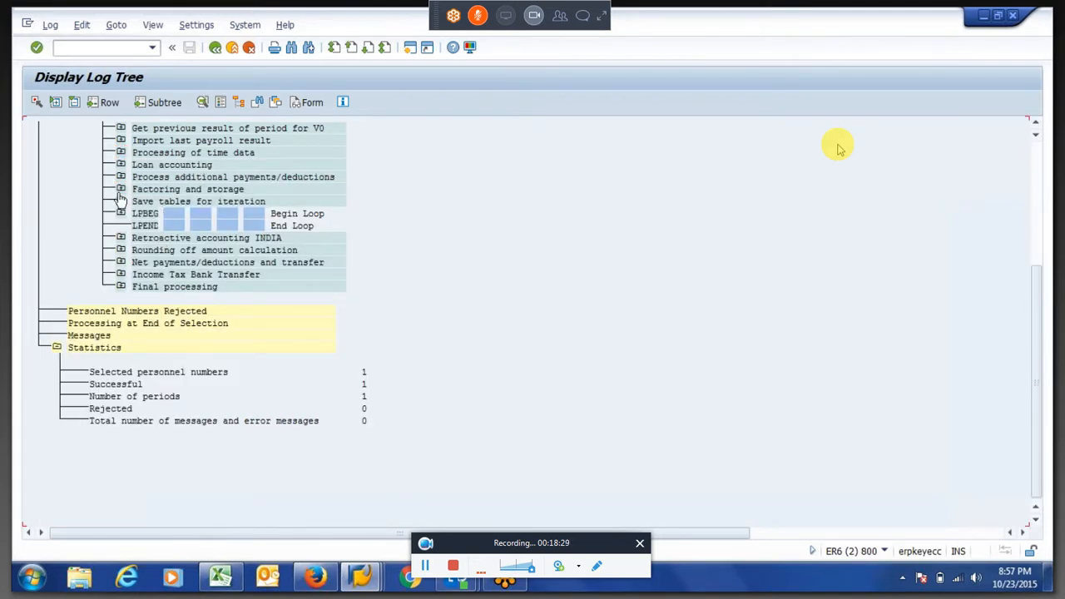
left_click(120, 190)
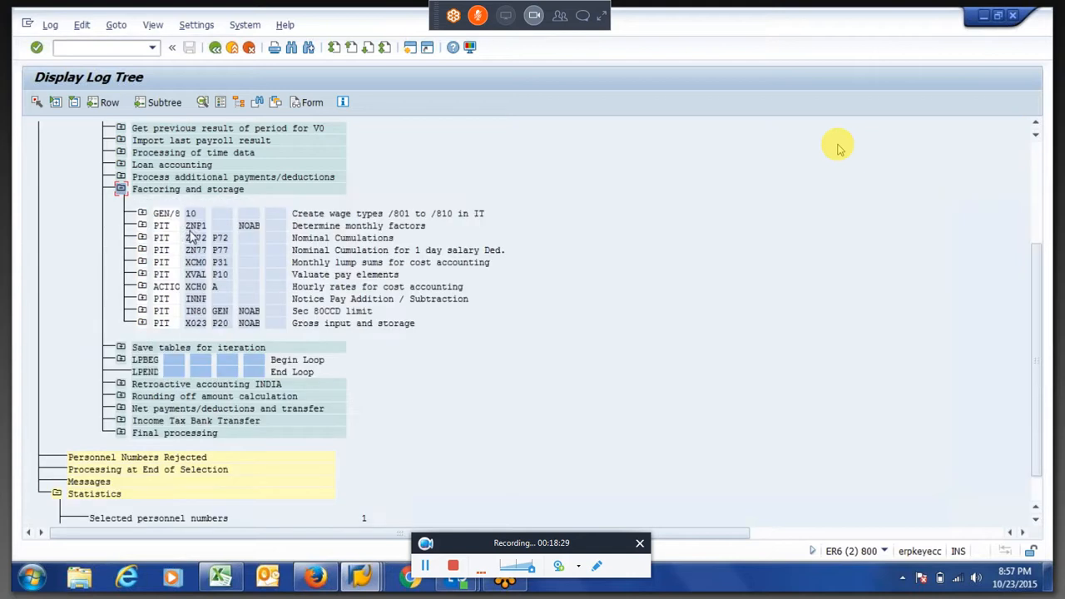
left_click(142, 227)
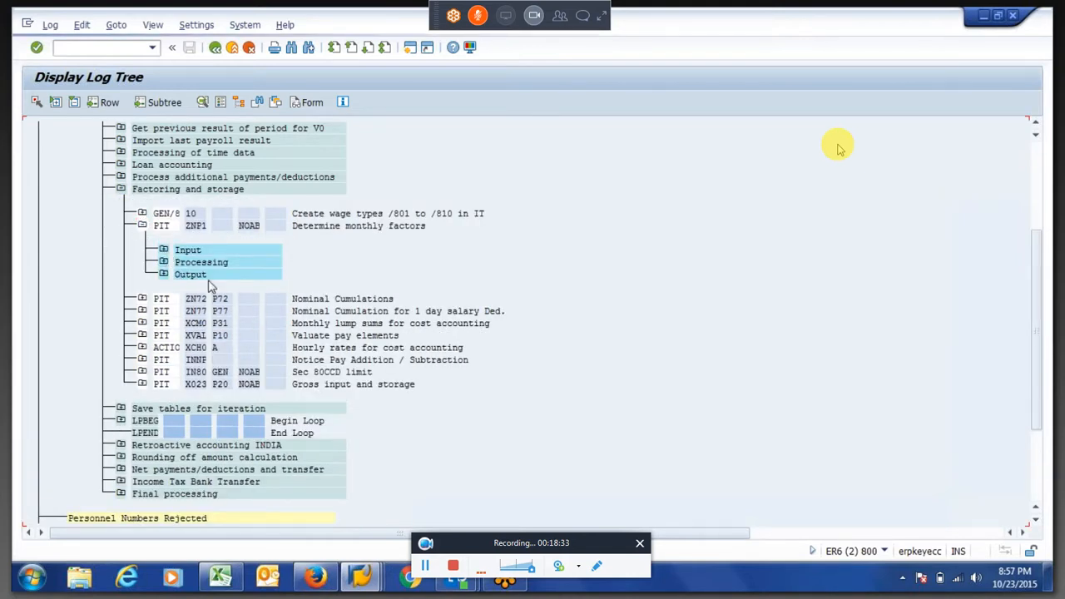
left_click(164, 249)
double_click(204, 276)
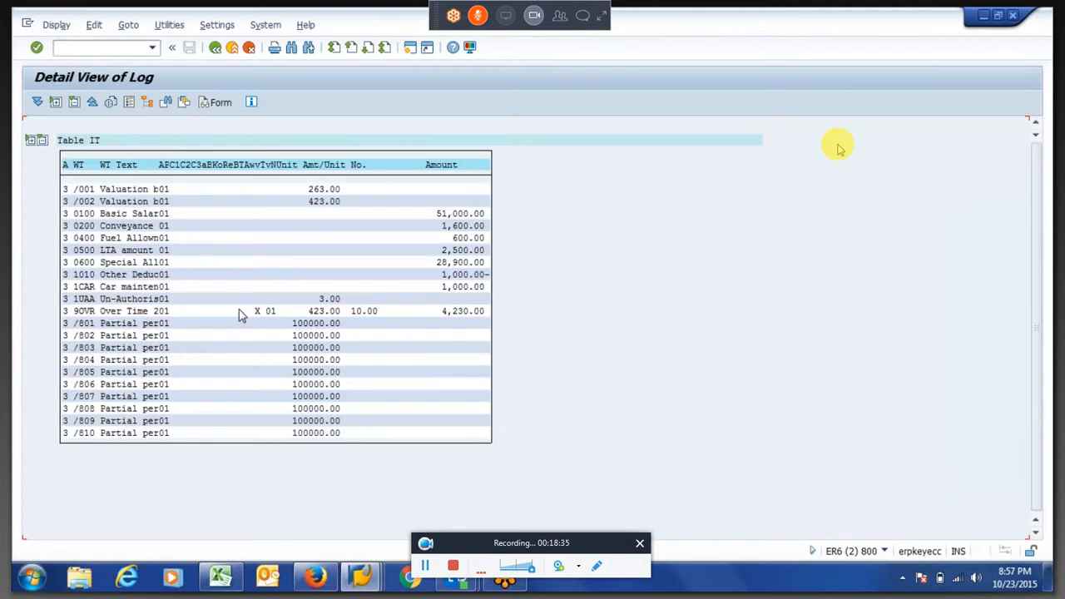
left_click(76, 301)
left_click_drag(319, 300, 344, 302)
left_click(213, 52)
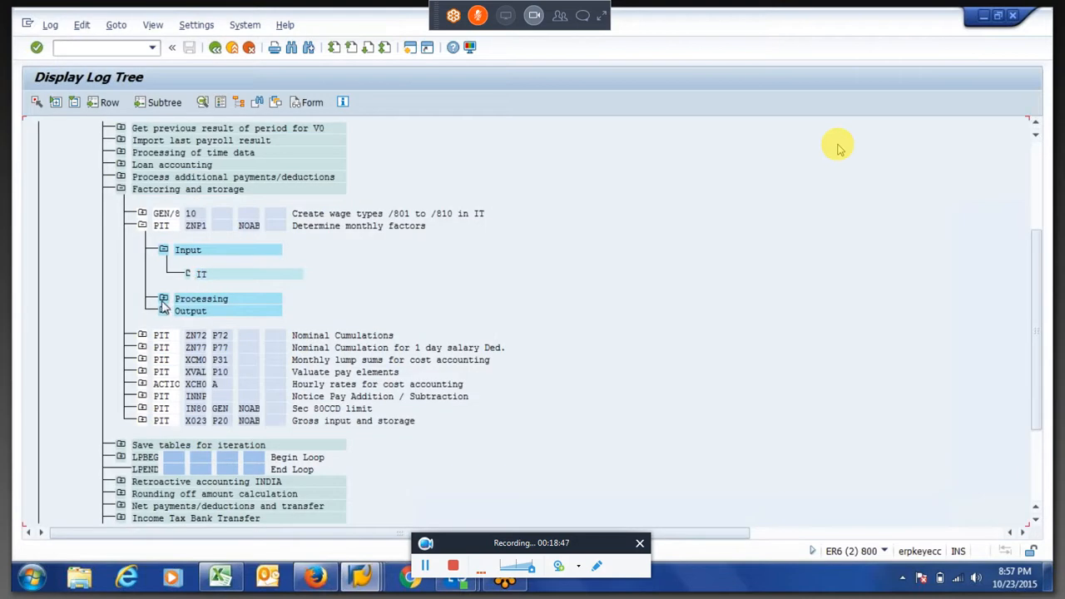
Examine the operations processed for /801 Partial period factor 1 in rule ZNP1, including the 1UAA subtraction
left_click(162, 302)
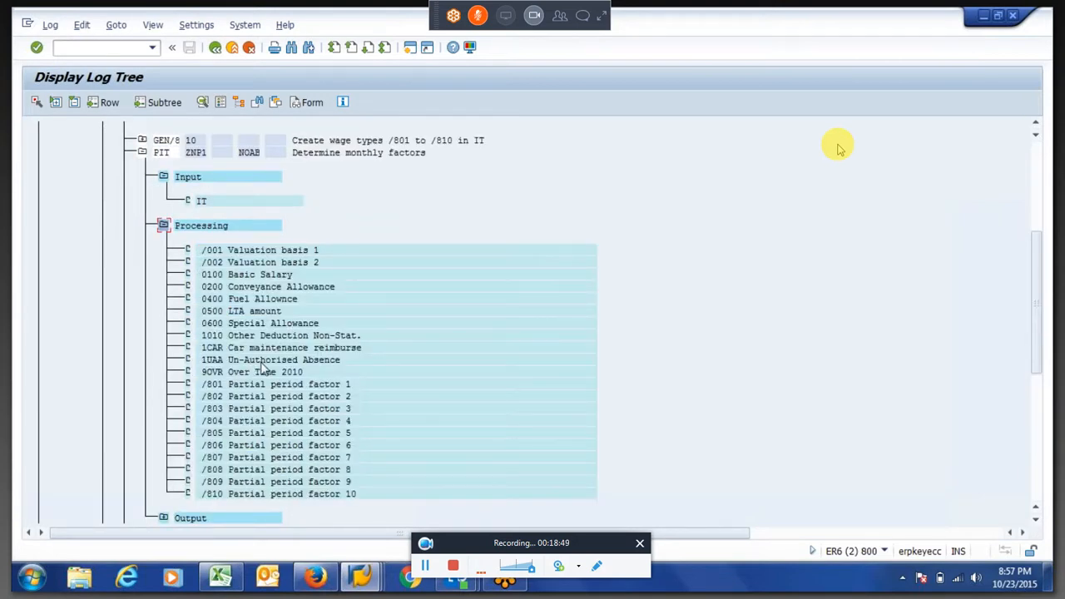
double_click(236, 385)
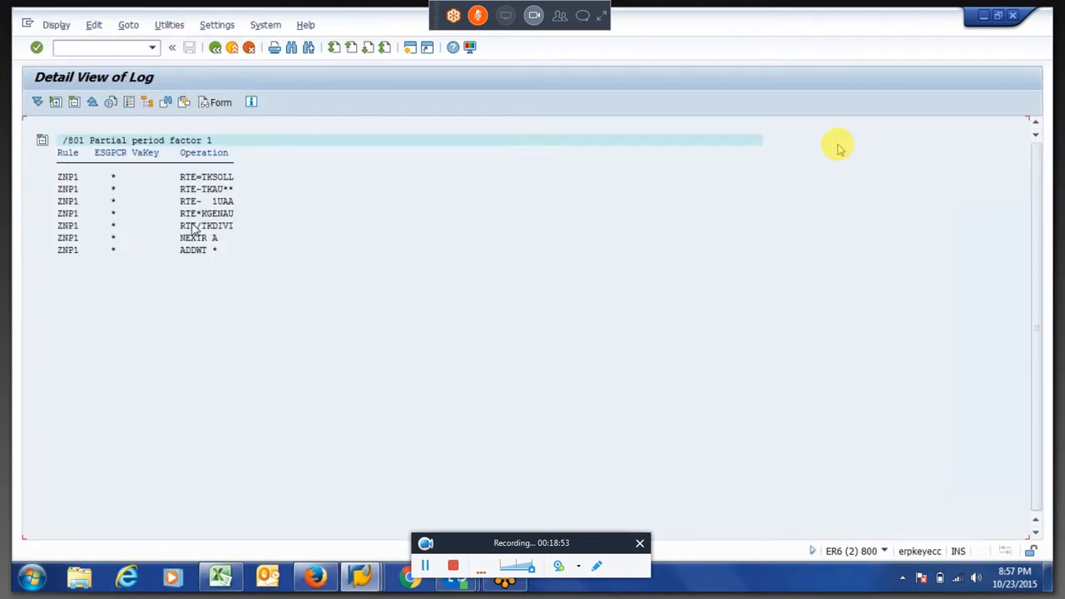
left_click(187, 192)
left_click_drag(186, 189, 237, 204)
left_click(216, 50)
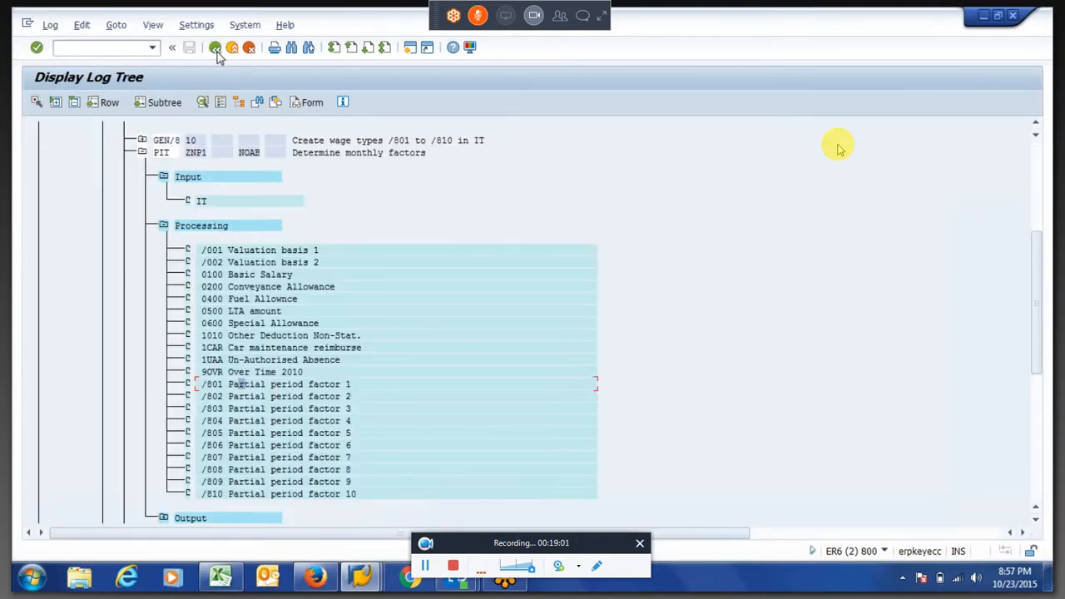
Check the /801 partial period factor in rule ZNP1's new output table IT
left_click(164, 517)
double_click(202, 495)
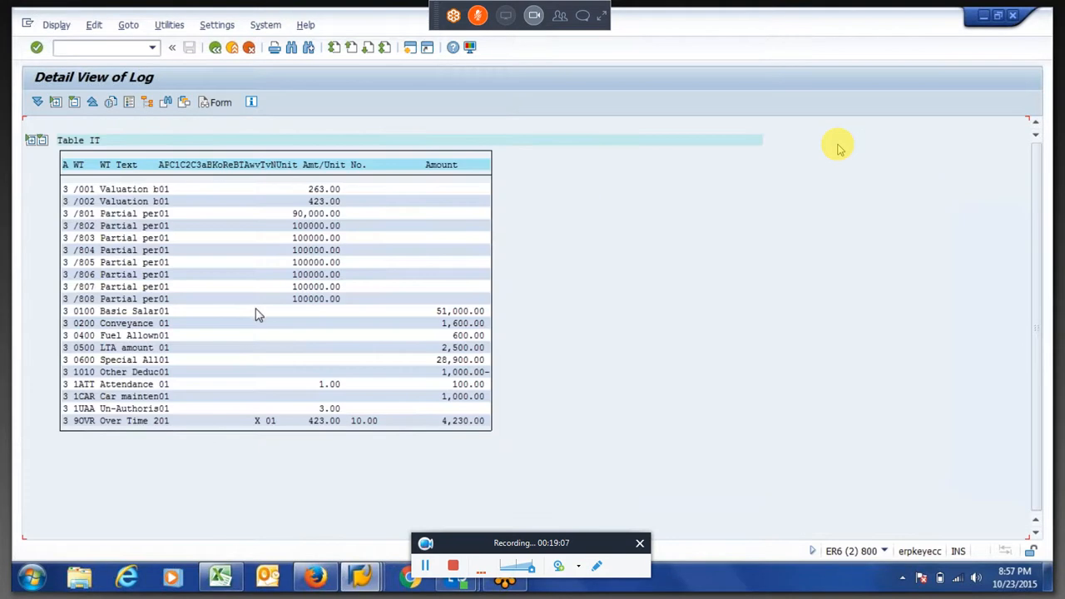
left_click_drag(283, 215, 350, 227)
left_click(215, 48)
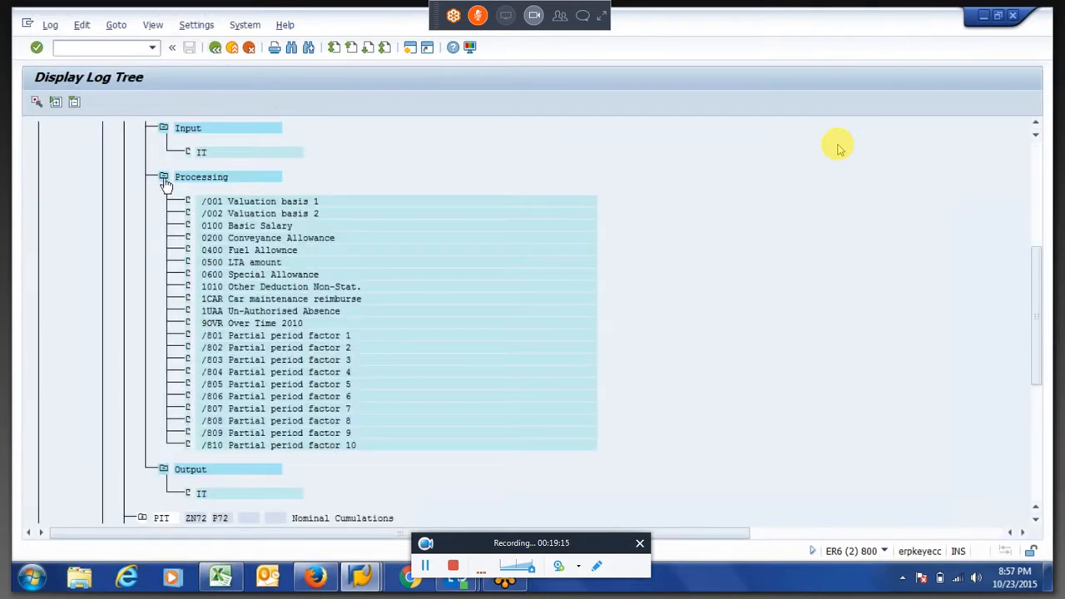
Collapse ZNP1's processing node and examine how rule XVAL processes wage type 0100 Basic Salary with factor /801
left_click(164, 178)
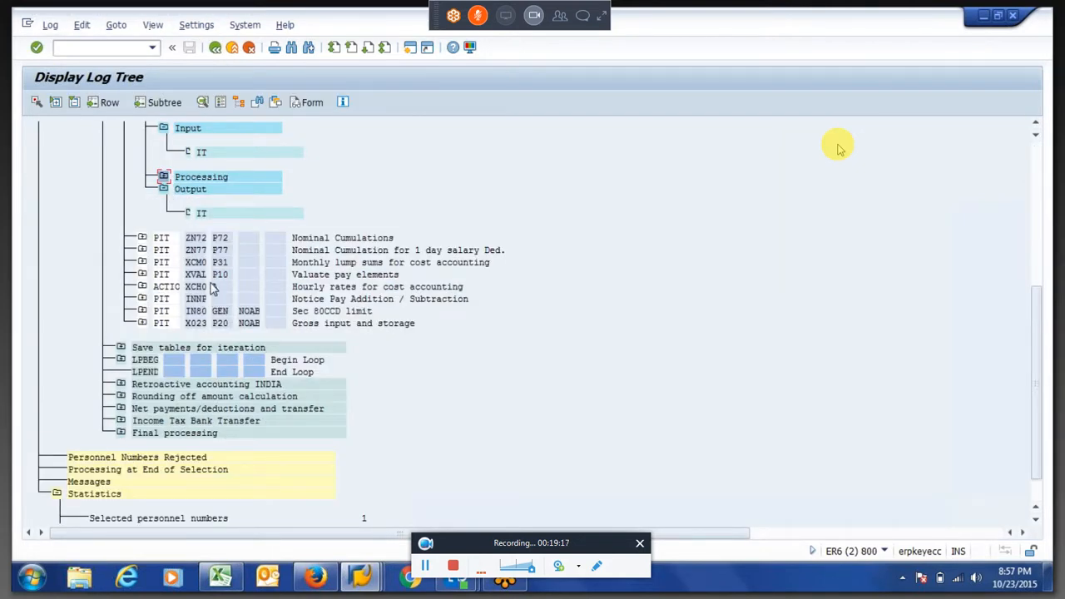
left_click(142, 274)
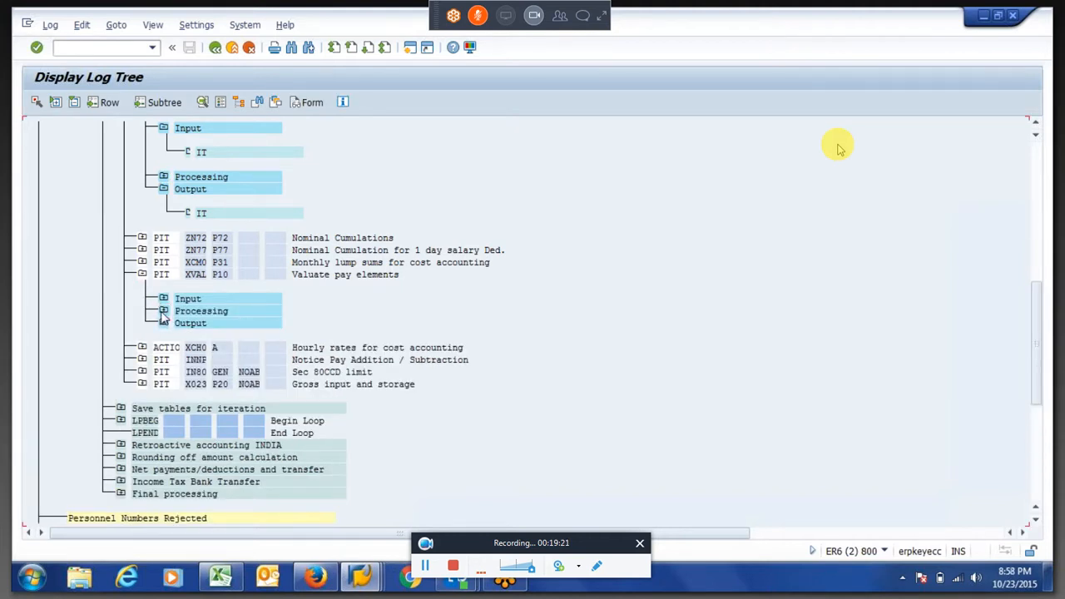
left_click(163, 311)
double_click(231, 384)
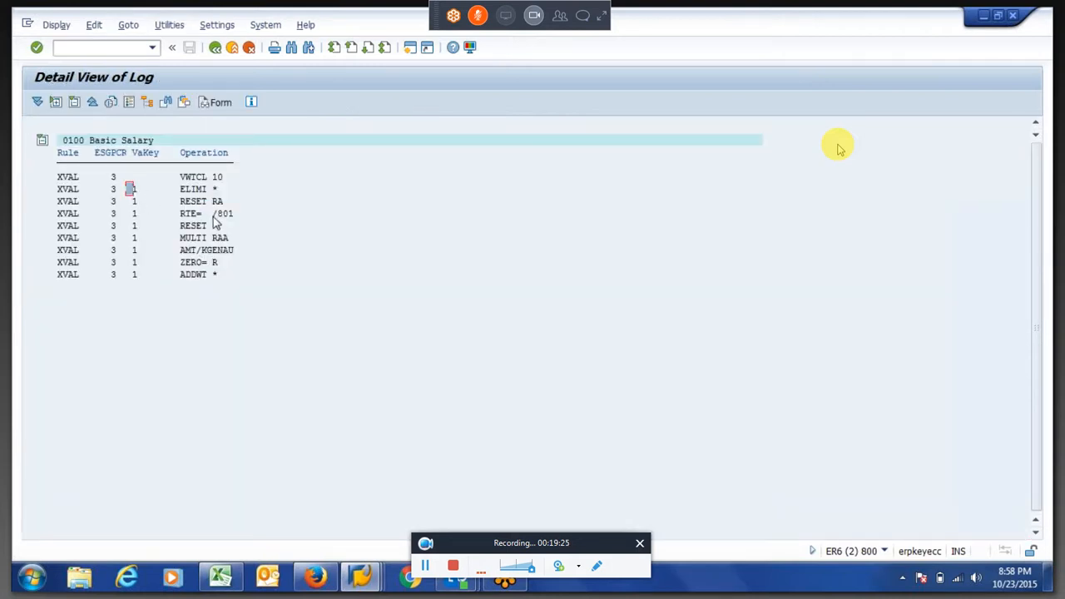
left_click_drag(211, 214, 240, 220)
left_click(237, 223)
left_click(199, 251)
left_click(214, 50)
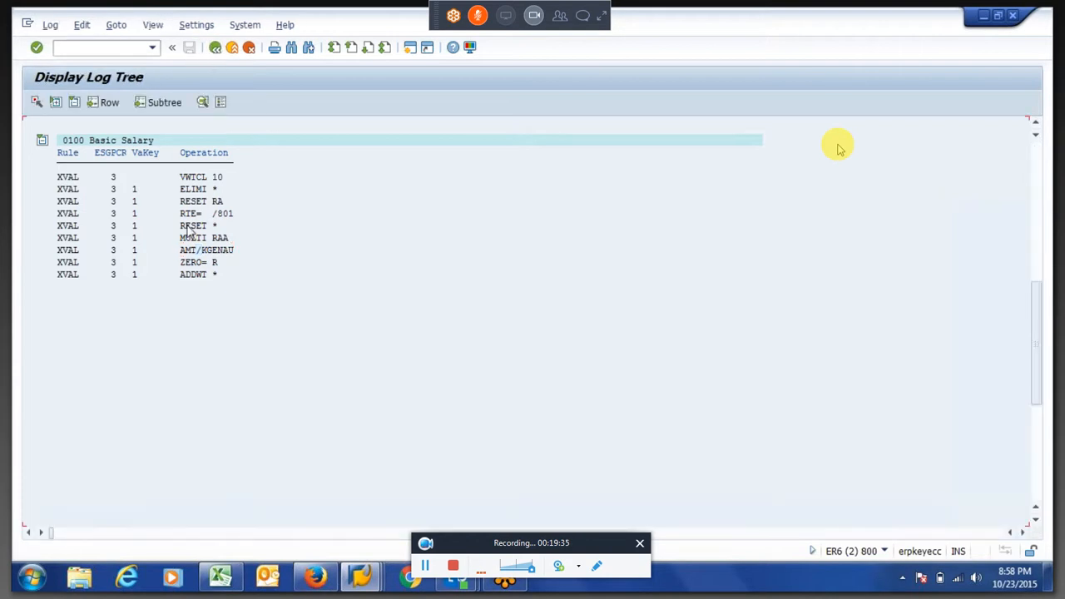
Copy the 0100 Basic Salary amount from XVAL's output table IT and paste it into cell F8 in Excel
left_click(164, 519)
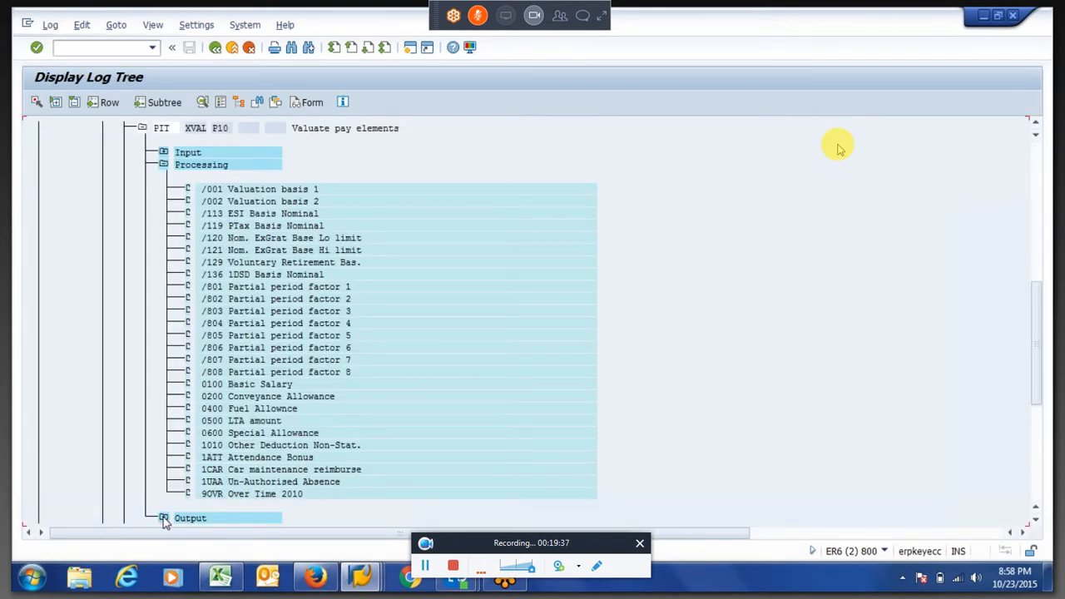
double_click(195, 493)
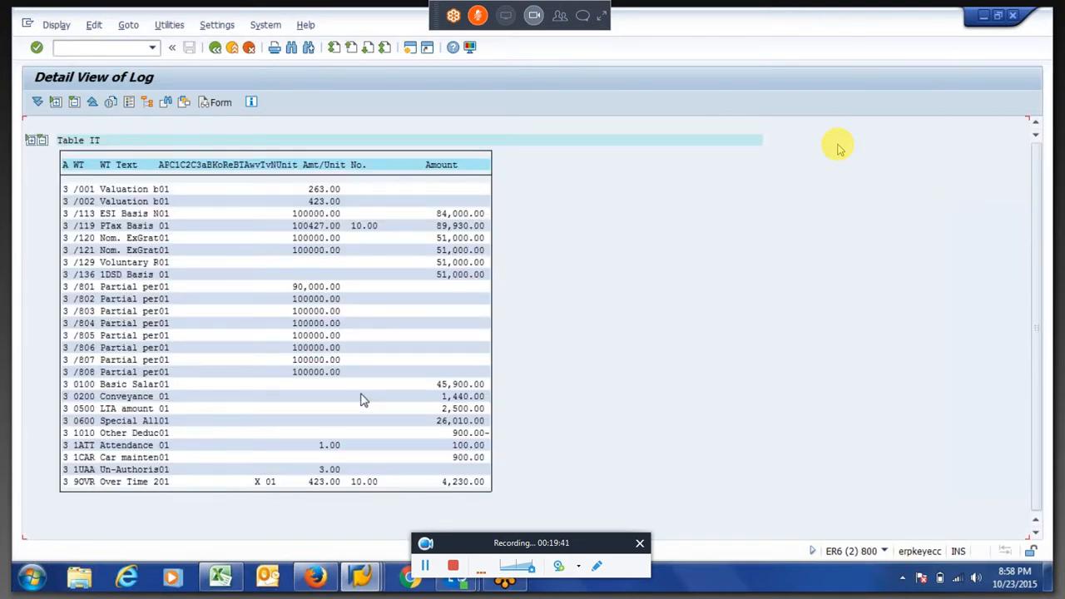
left_click_drag(438, 384, 496, 384)
key("ctrl+c")
left_click(223, 578)
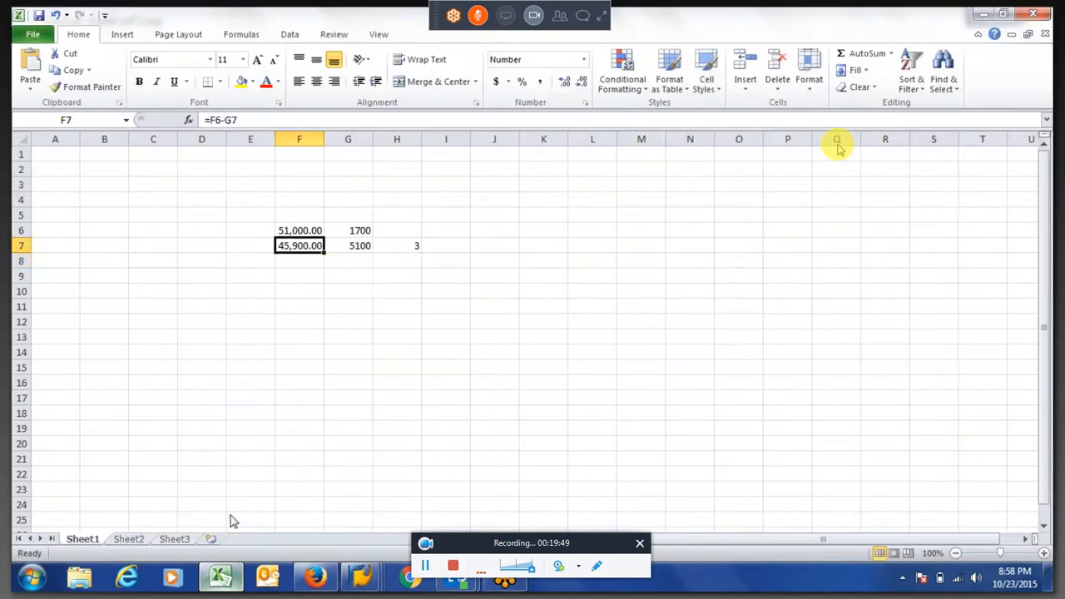
left_click(299, 260)
key("ctrl+v")
Review the full basic salary in F6 and the daily rate formula in G6
left_click(300, 230)
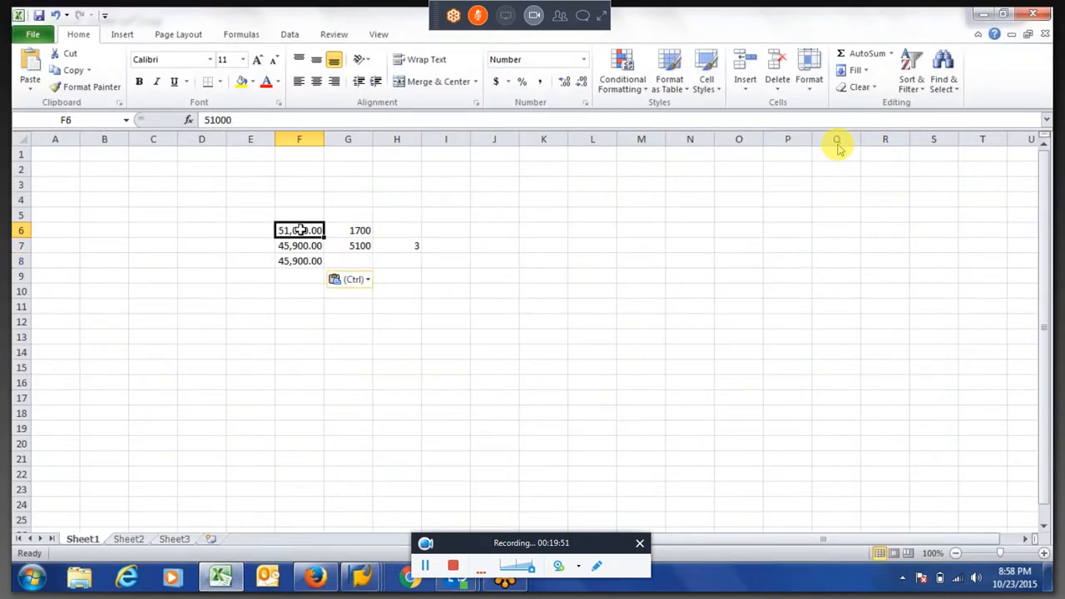
key("Right")
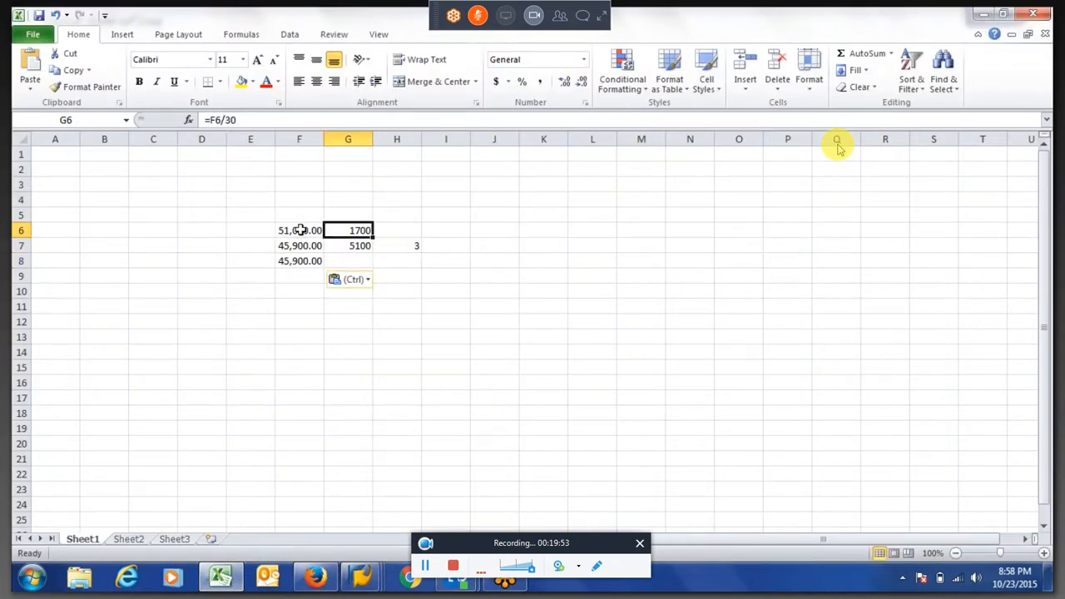
key("Left")
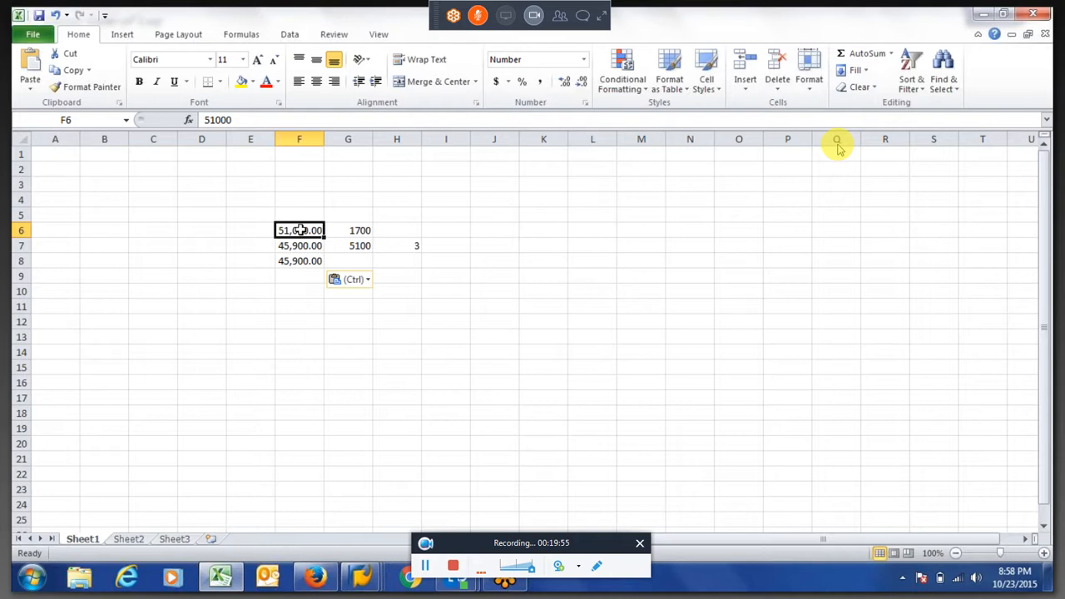
key("Right")
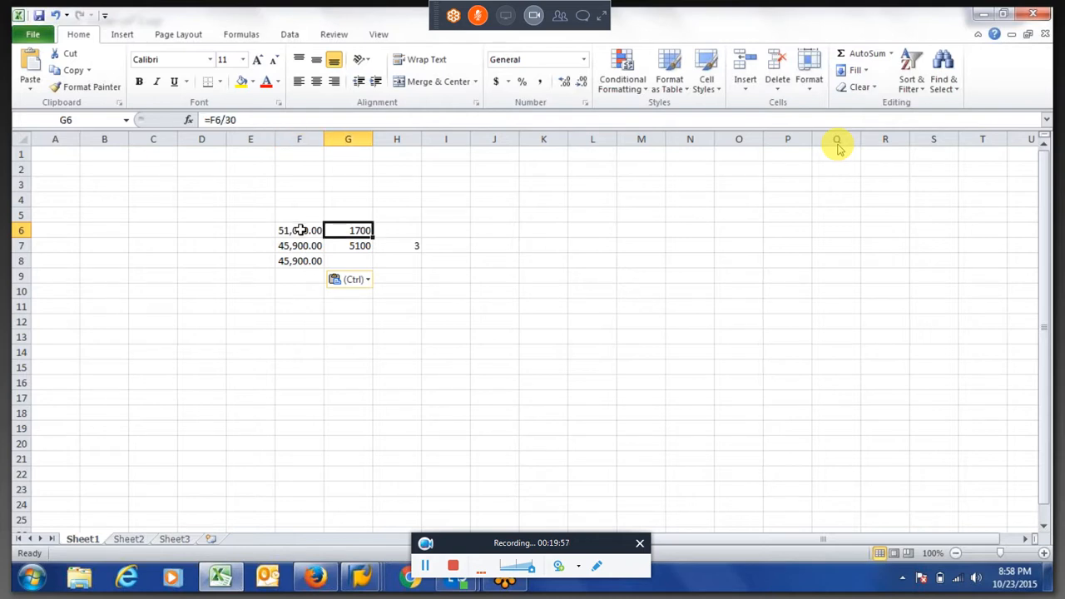
Review the absence deduction formula in G7, the reduced salary formula in F7 and the pasted payroll amount in F8
key("Down")
key("Right")
key("Left")
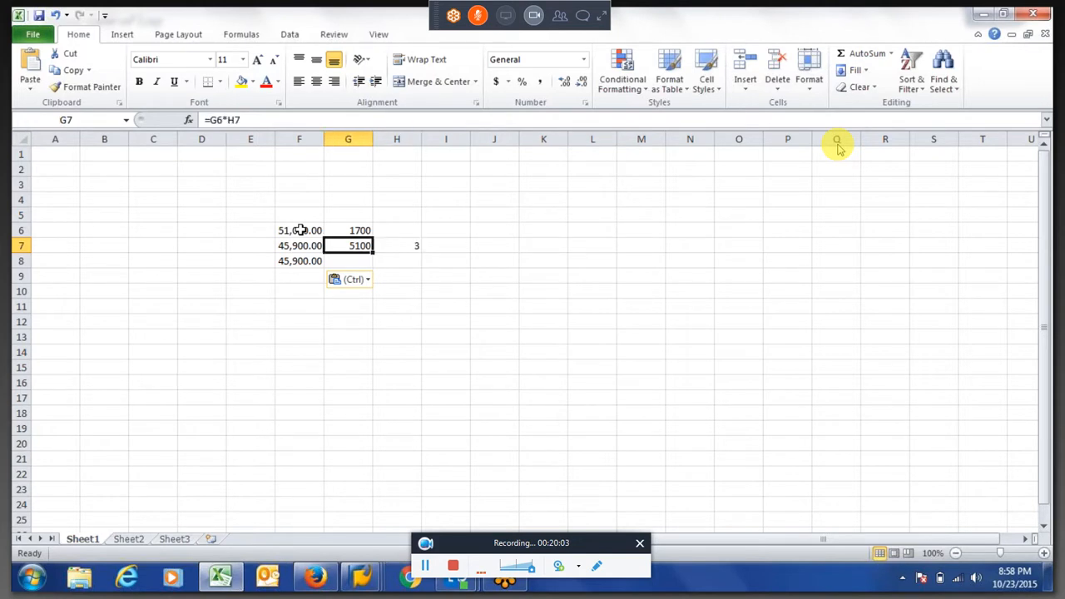
key("Left")
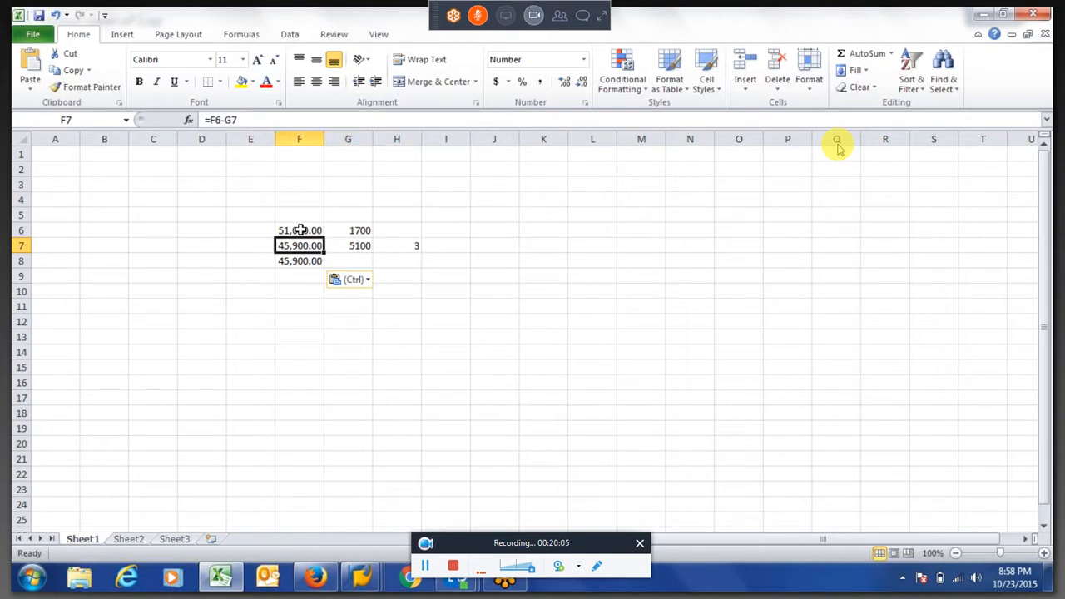
key("Down")
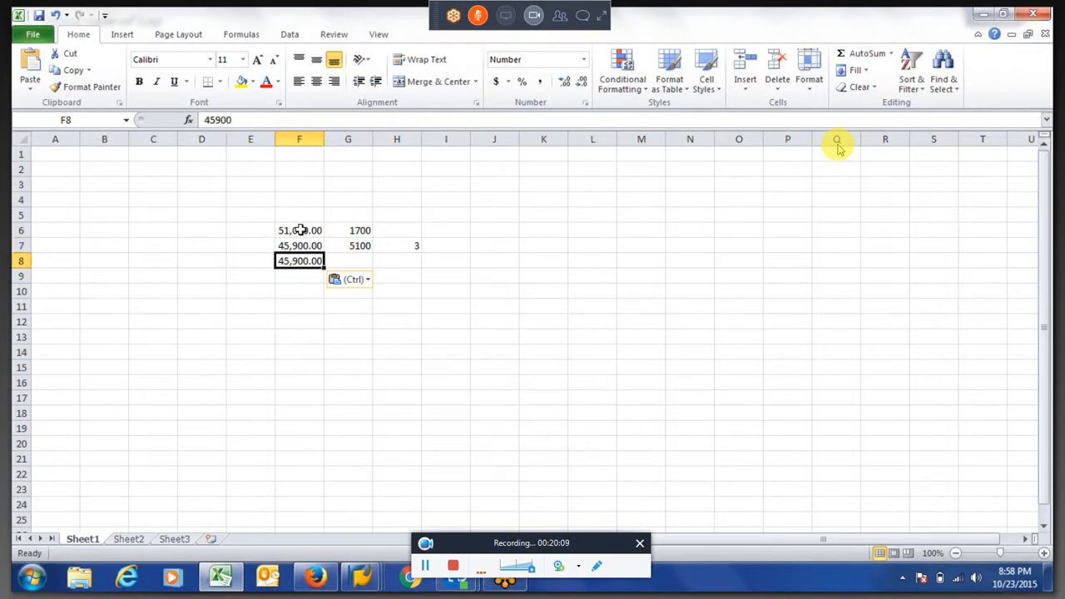
Switch back to the SAP payroll log and check how rule ZNP1 processes wage type 0100 Basic Salary
key("alt+Tab")
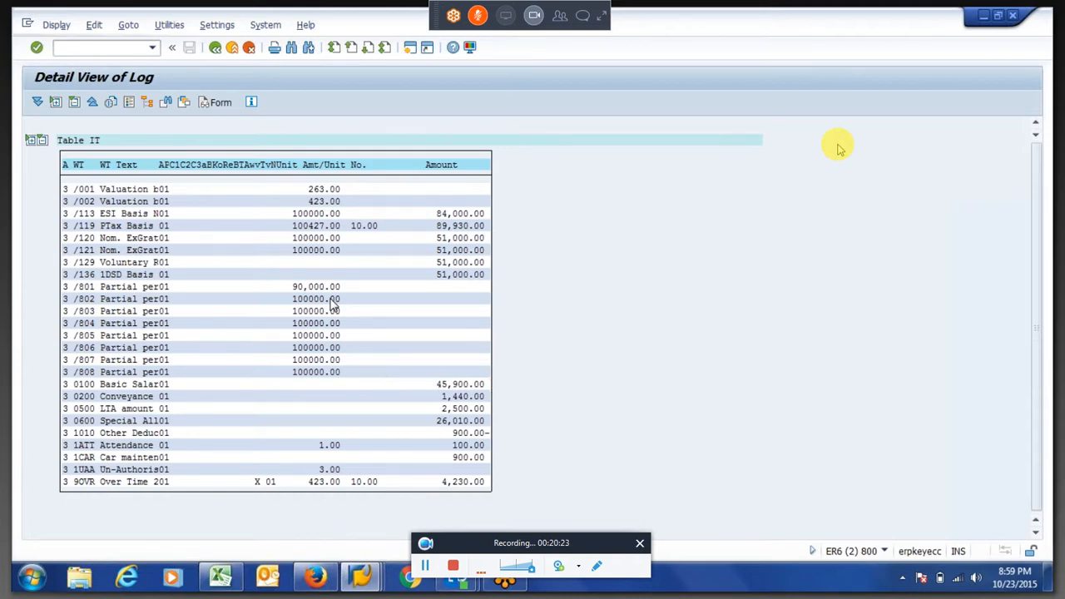
key("F3")
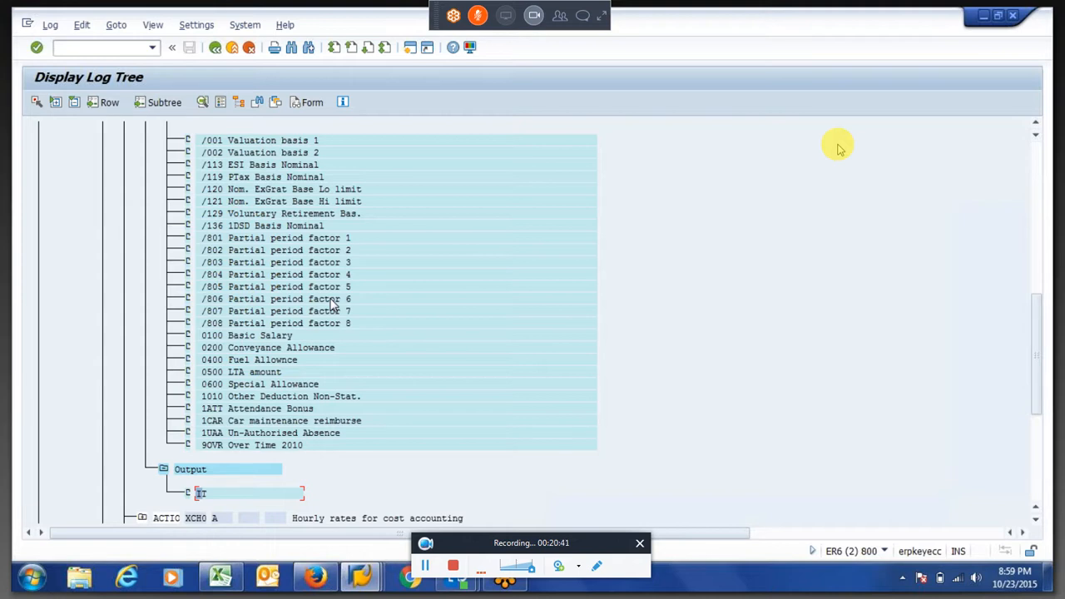
key("F3")
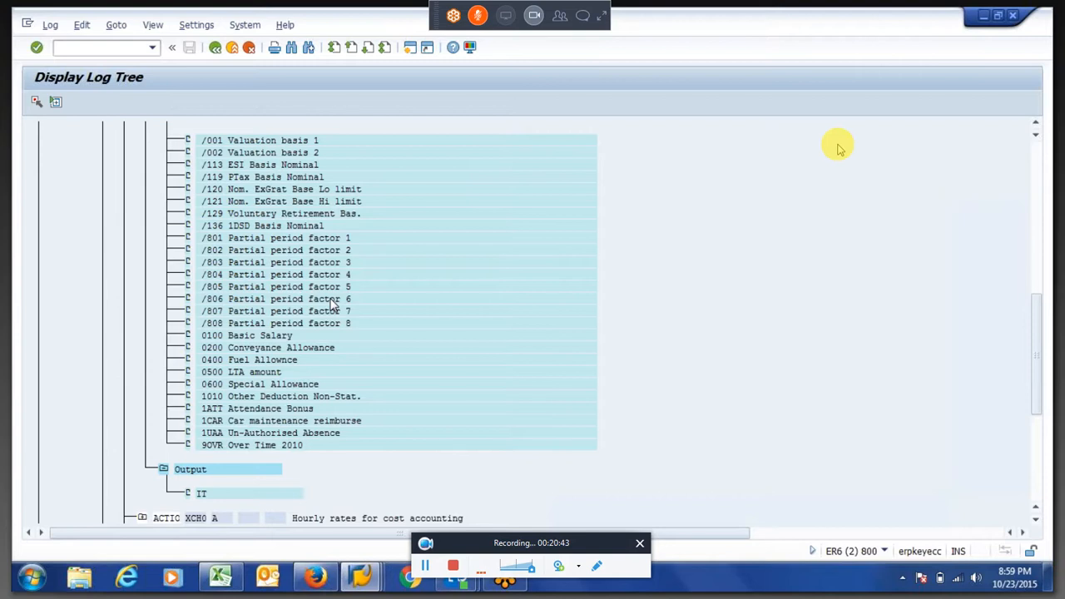
left_click(163, 387)
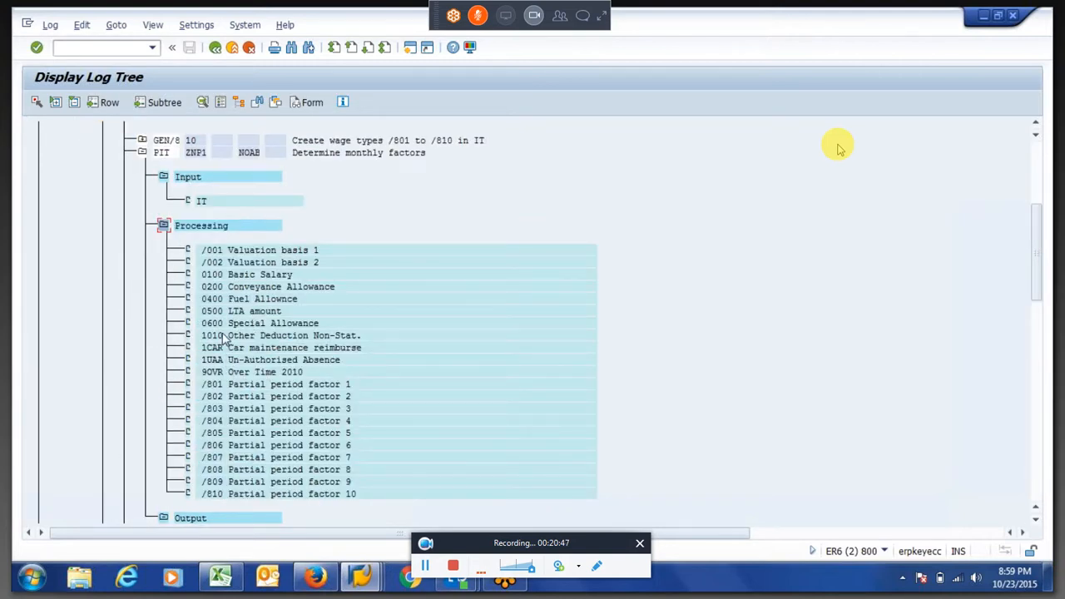
double_click(237, 276)
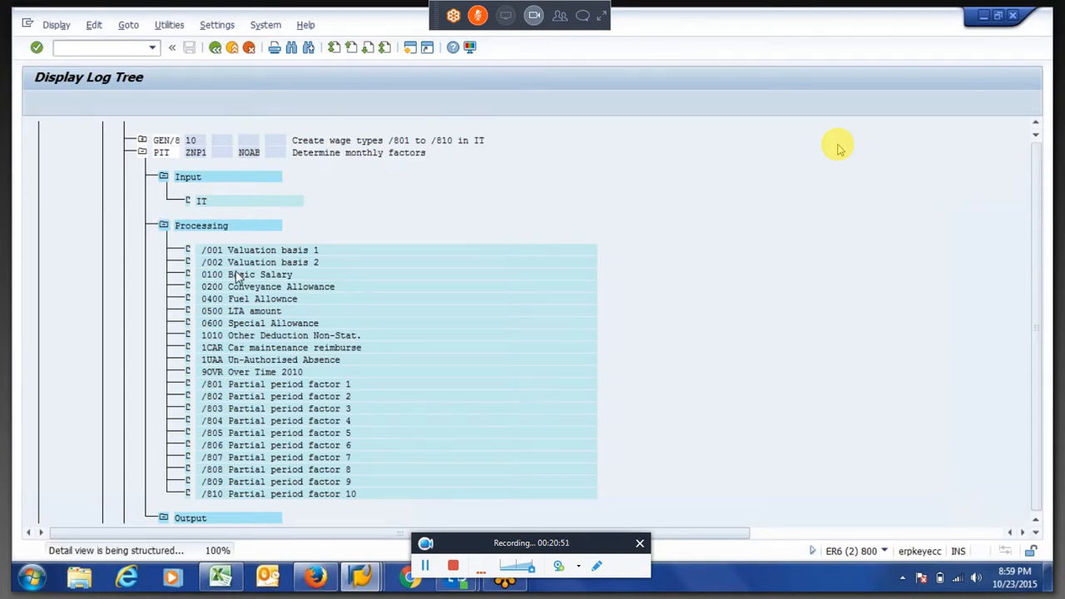
left_click(215, 49)
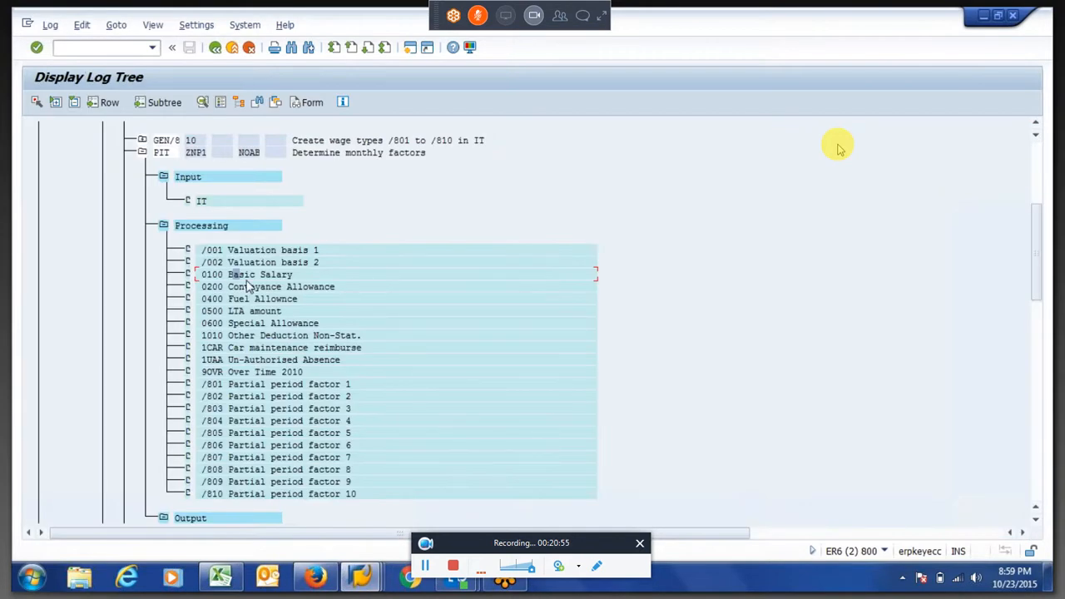
Examine ZNP1's processing of /801 Partial period factor 1 and copy its RTE- 1UAA operation
double_click(231, 384)
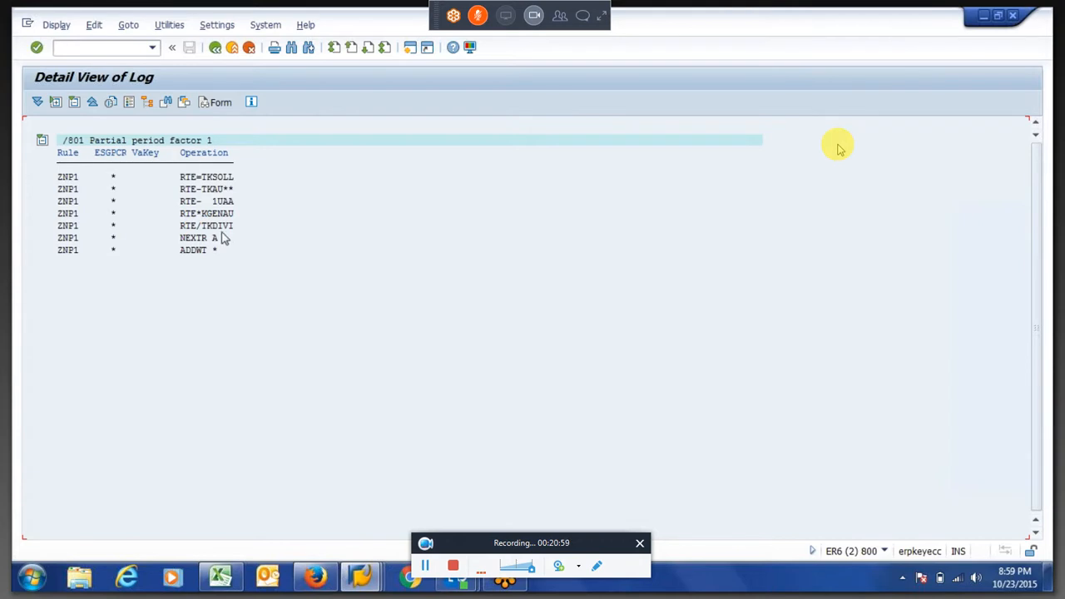
left_click_drag(182, 203, 240, 206)
key("ctrl+c")
key("alt+Tab")
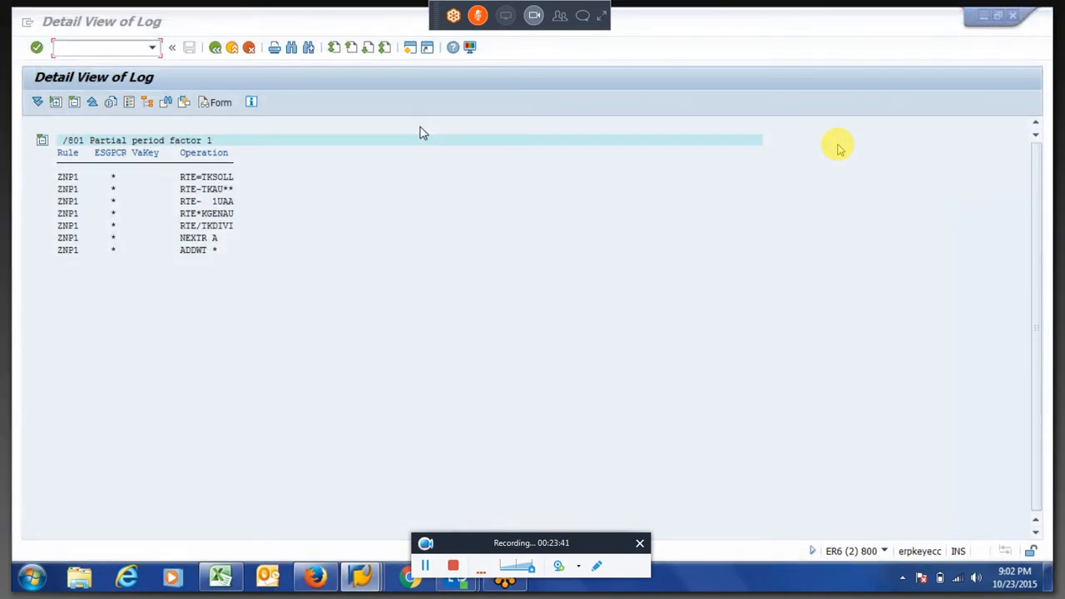
left_click(421, 129)
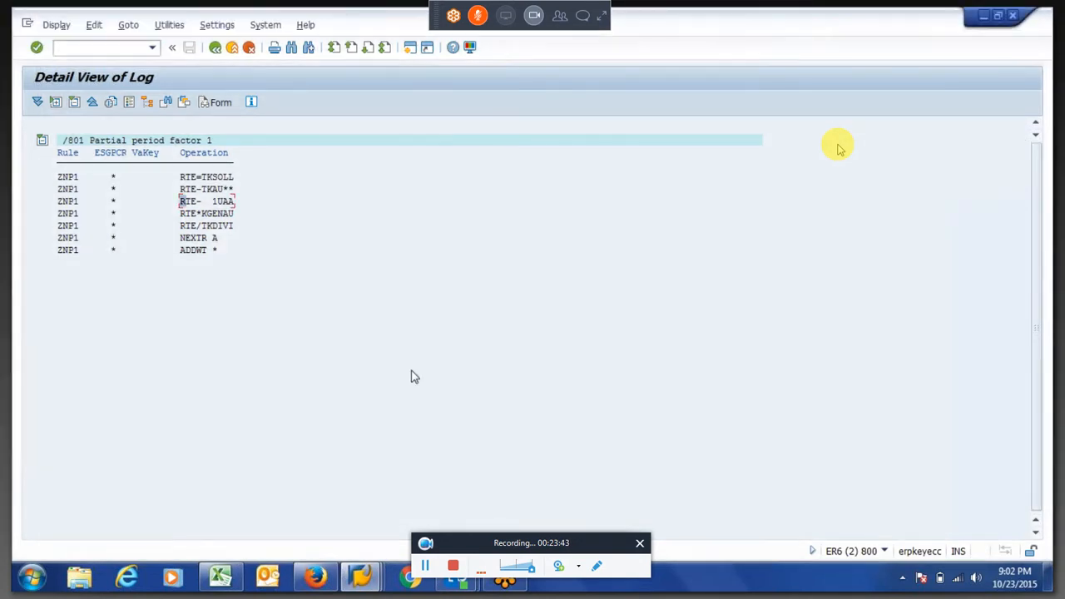
left_click(366, 585)
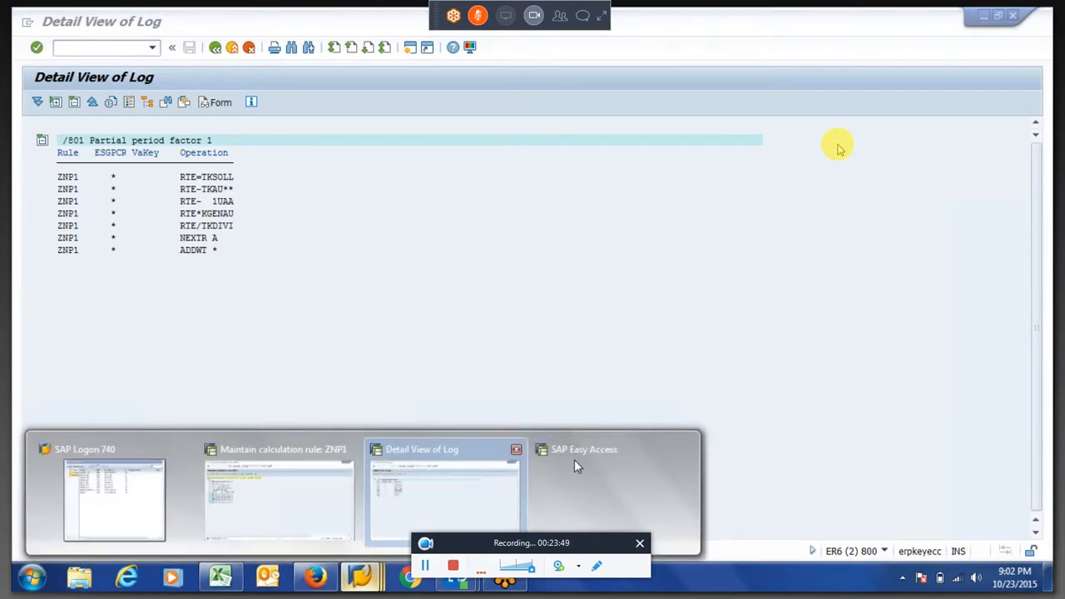
left_click(558, 400)
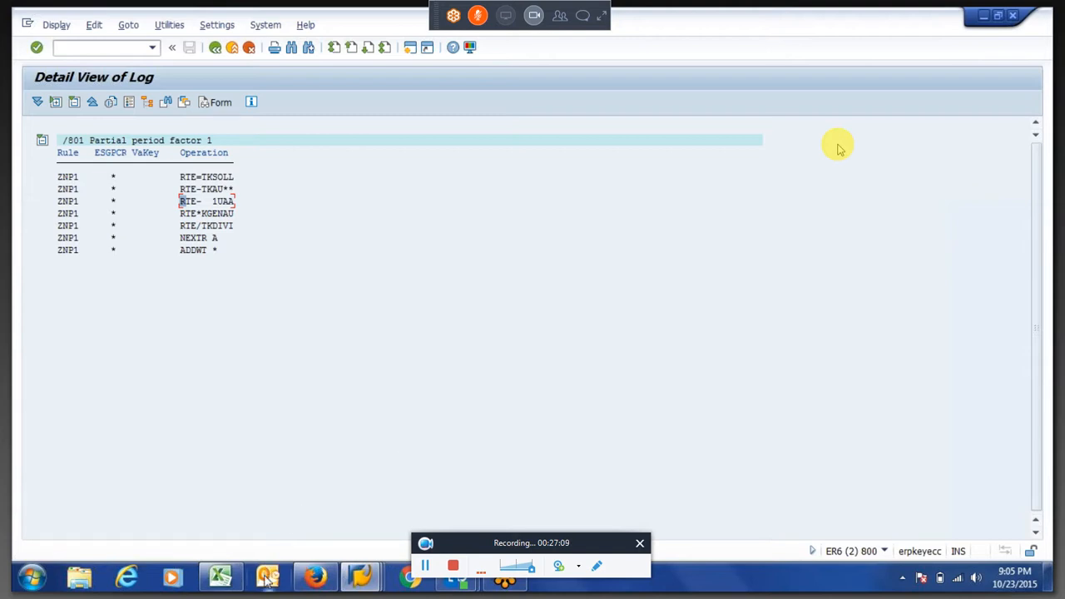
Switch to Excel and open the recent workbook SAP Training.xlsx
mouse_move(220, 583)
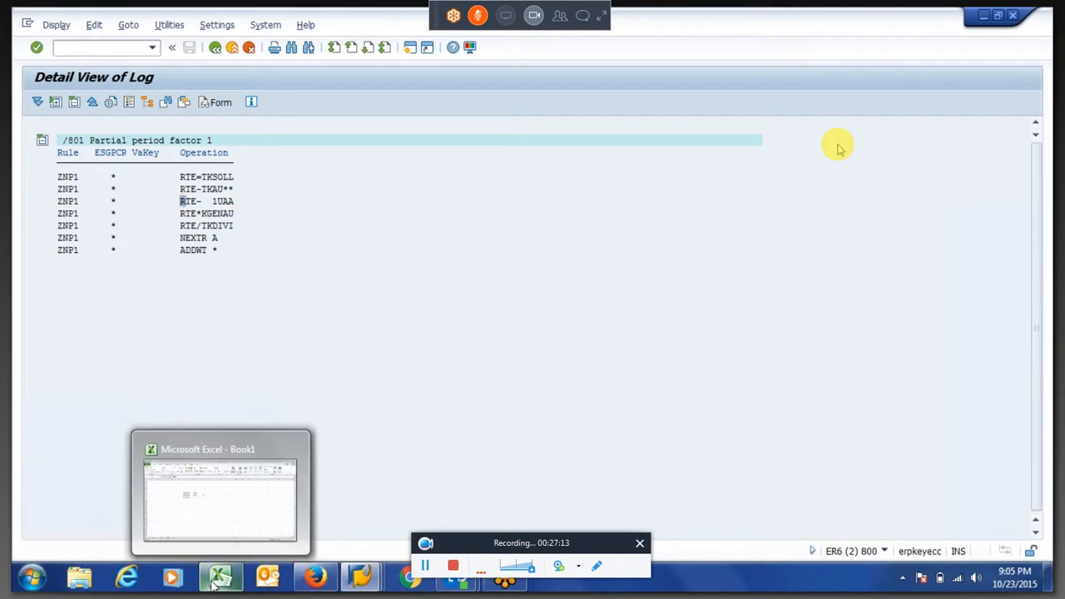
left_click(217, 584)
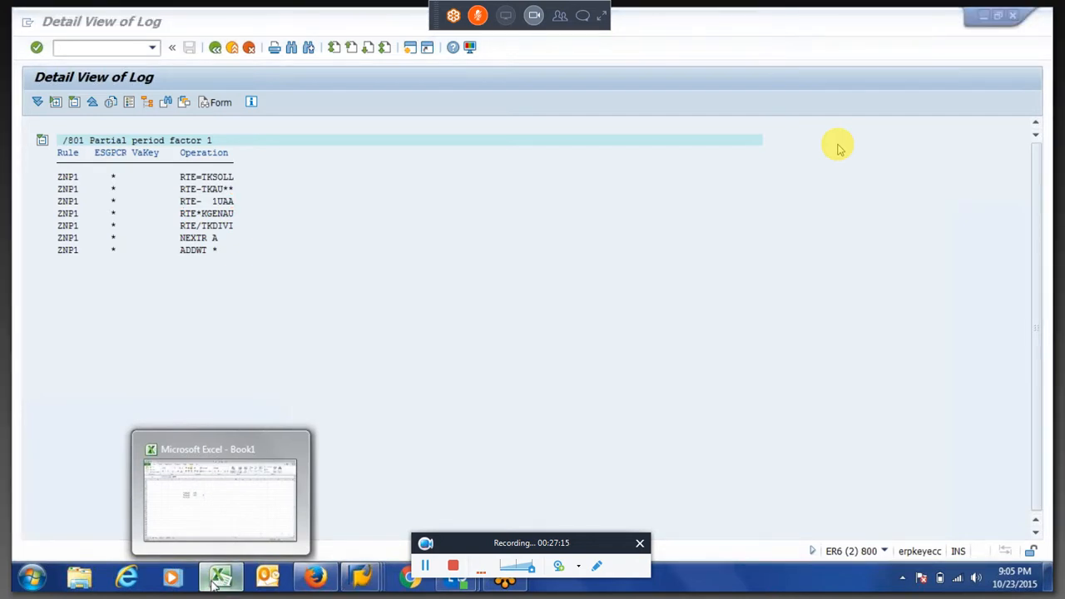
right_click(214, 583)
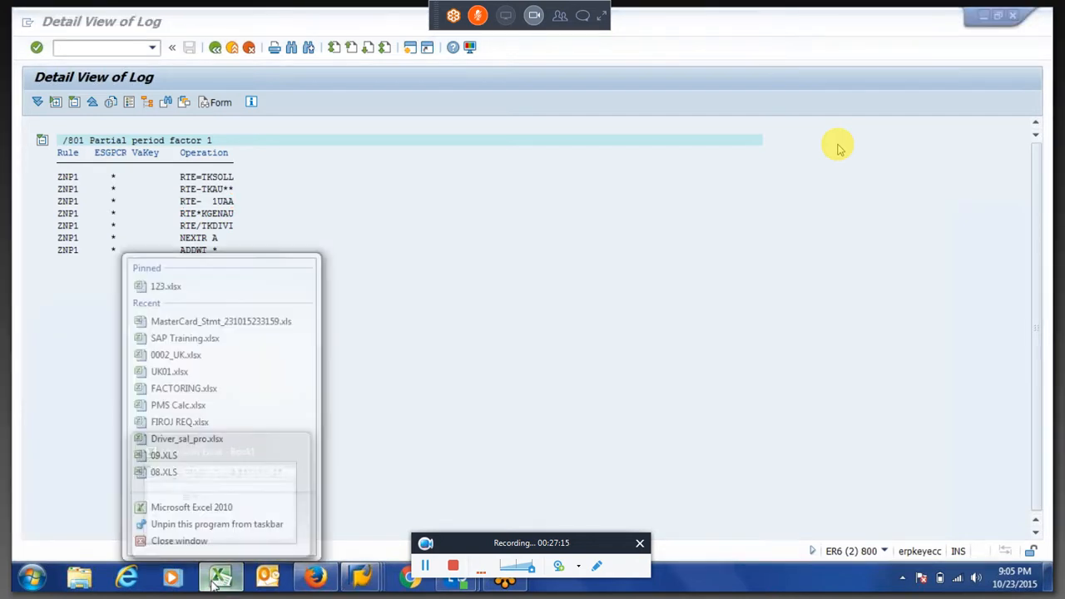
left_click(181, 334)
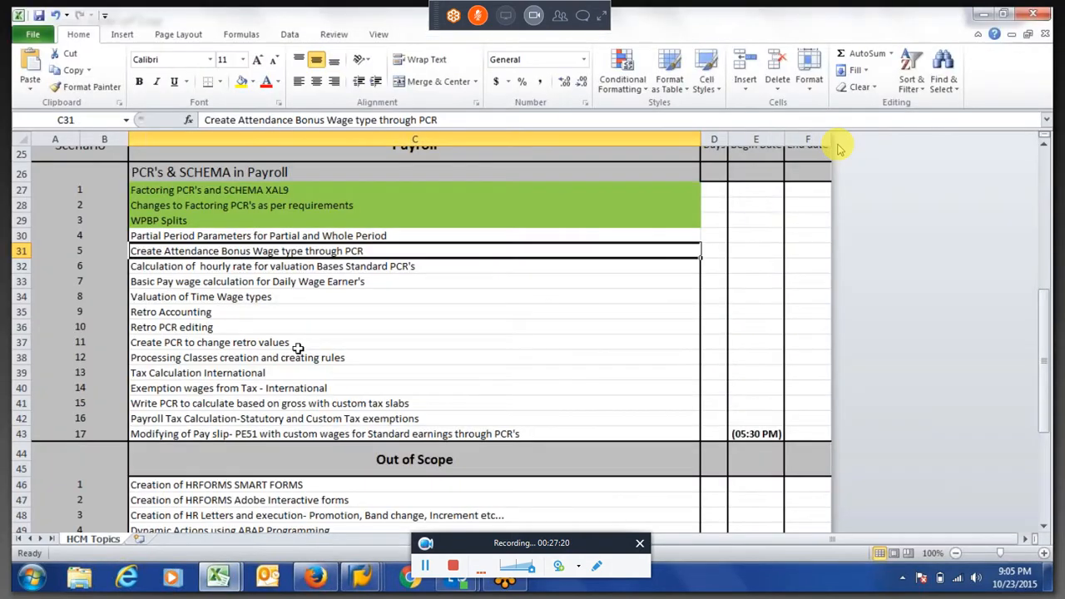
Read through the Payroll topics and the Out of Scope list on the HCM Topics sheet
left_click(297, 342)
left_click(298, 351)
key("Down")
key("Down")
key("Down")
key("Down")
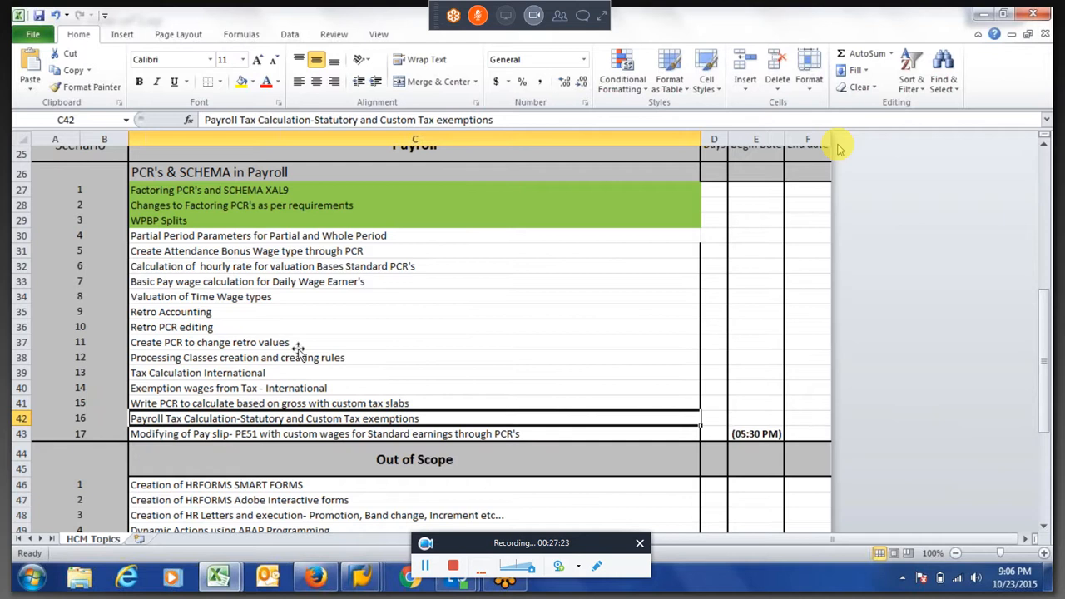
key("Down")
key("Down")
key("Down")
key("Down")
key("Down")
key("Down")
key("Down")
key("Down")
key("Down")
key("Down")
key("Down")
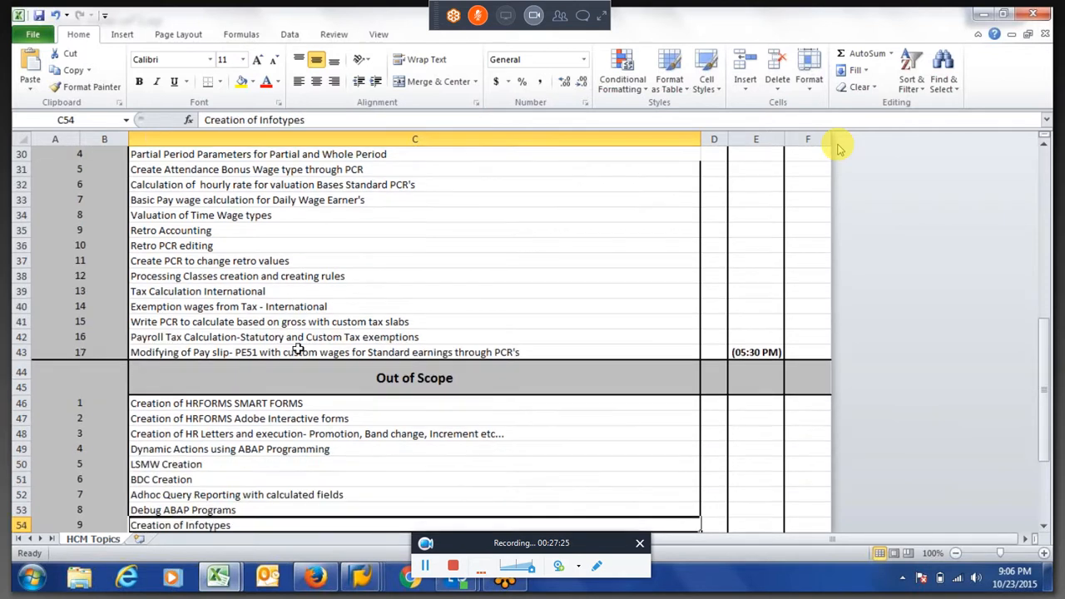
key("Down")
key("Down")
key("Down")
key("Down")
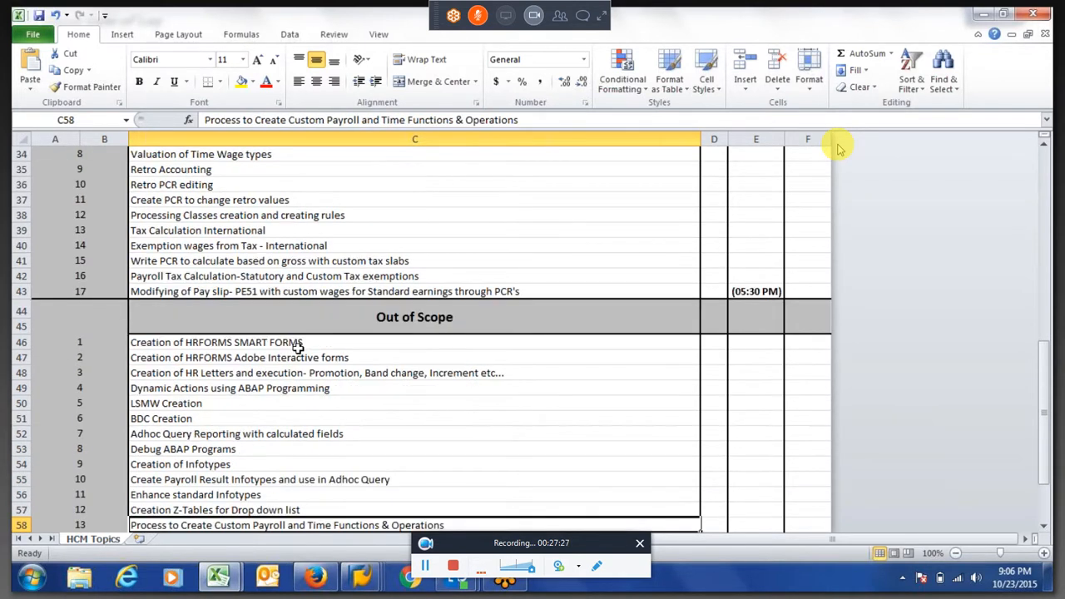
Go back up through the Payroll topics to the Leave Recovery calculation for Payroll topic in the time management section
key("Up")
key("Up")
key("Up")
key("Up")
key("Up")
key("Up")
key("Up")
key("Up")
key("Up")
key("Up")
key("Up")
key("Up")
key("Up")
key("Up")
key("Up")
key("Up")
key("Up")
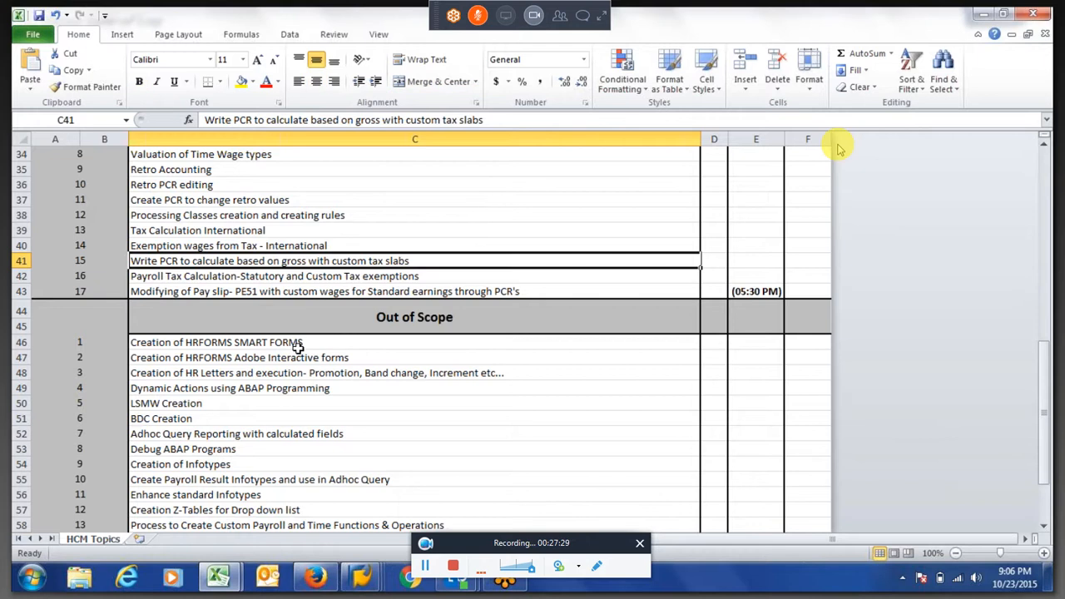
key("Up")
key("Up")
key("Up")
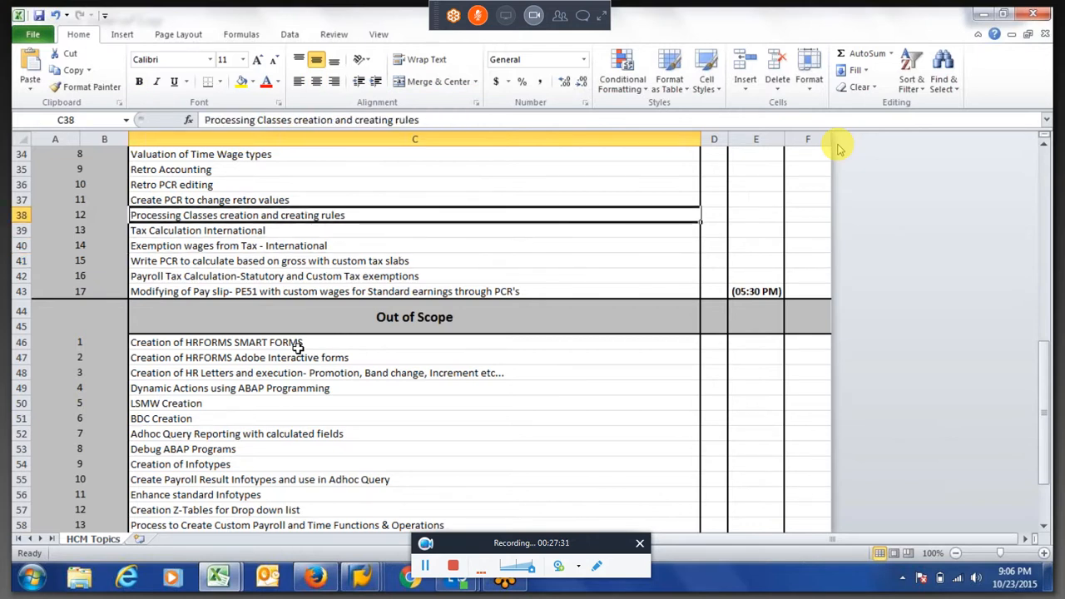
key("Up")
key("Up")
key("Up")
key("Up")
key("Up")
key("Up")
key("Up")
key("Up")
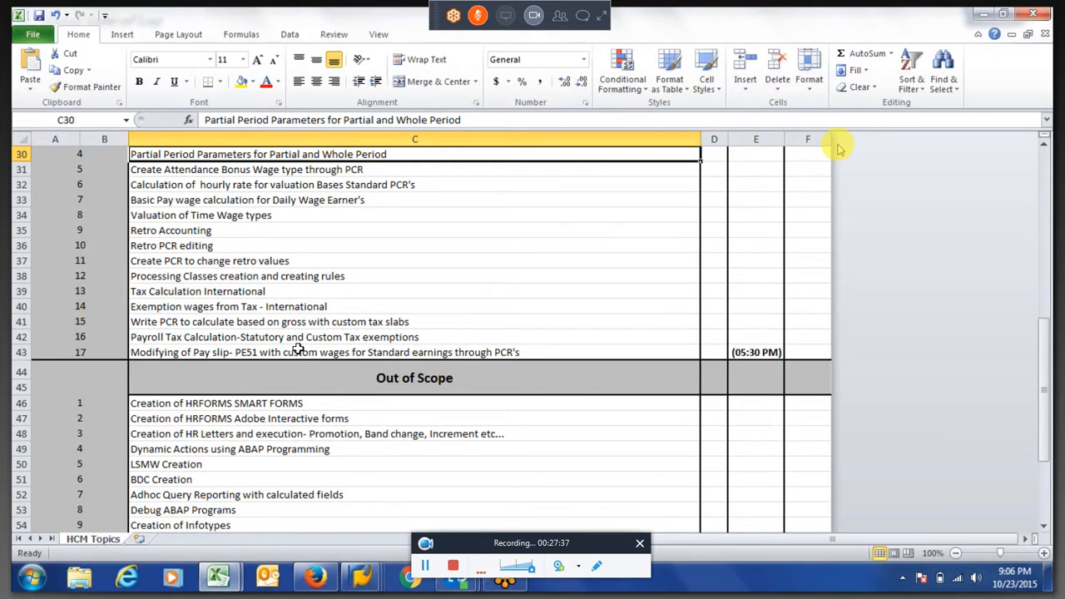
key("Up")
key("Up")
key("Up")
key("Up")
key("Up")
key("Up")
key("Up")
key("Up")
key("Up")
key("Up")
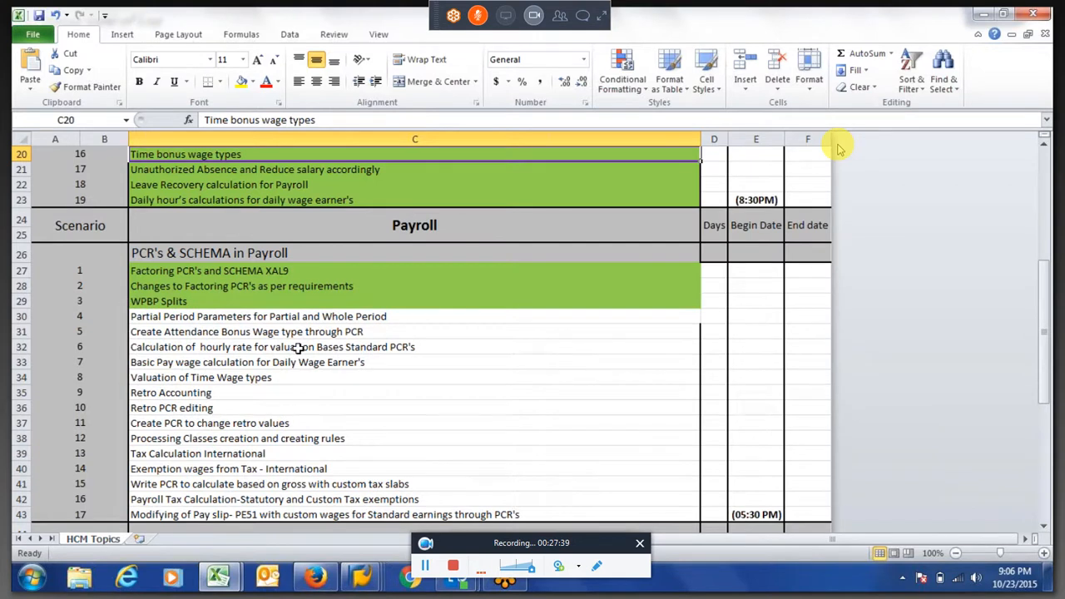
key("Up")
key("Up")
key("Up")
key("Up")
key("Up")
key("Up")
key("Up")
key("Up")
key("Up")
key("Up")
key("Up")
key("Up")
key("Down")
key("Down")
key("Down")
key("Down")
key("Down")
key("Down")
key("Down")
key("Down")
key("Down")
key("Down")
key("Down")
key("Down")
key("Down")
key("Down")
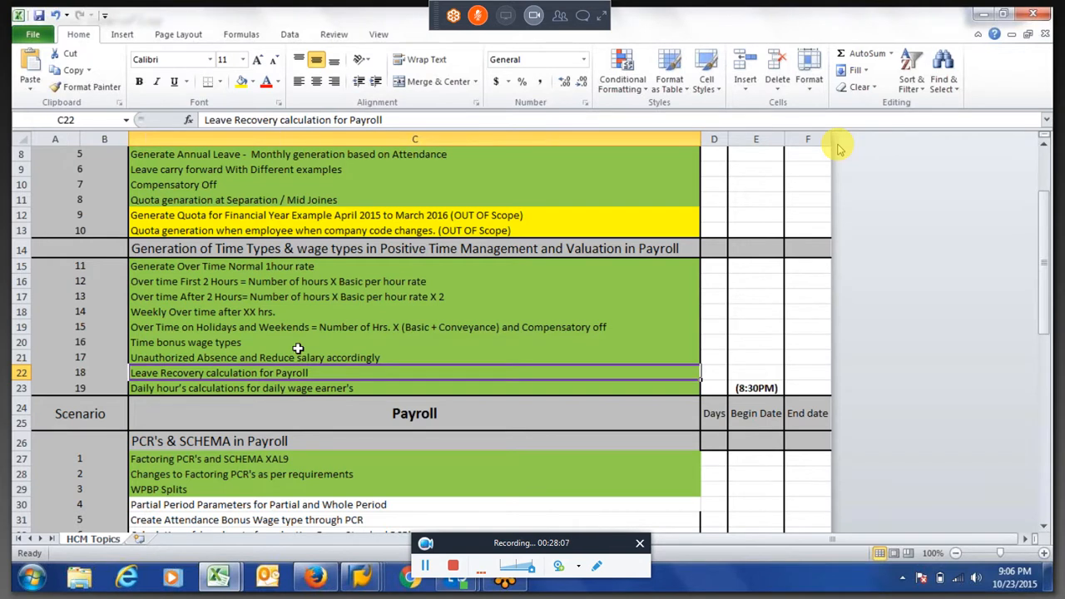
Switch to the SAP calculation rule ZNP1 and insert operation RTE- 1LEA below RTE- 1UAA under /801 Partial period factor 1
key("alt+Tab")
key("alt+Tab")
mouse_move(362, 580)
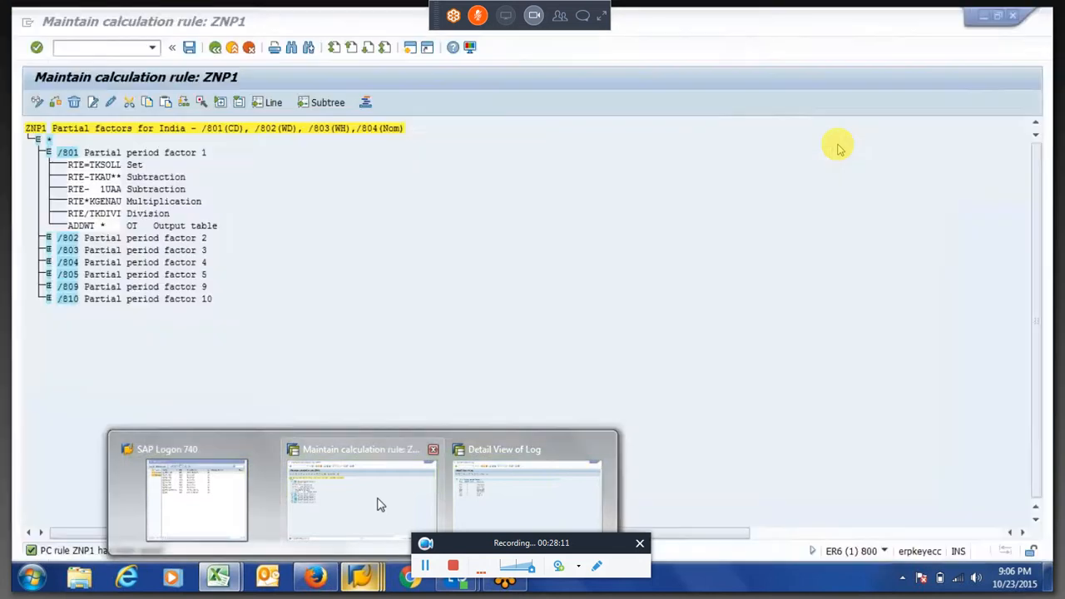
left_click(379, 504)
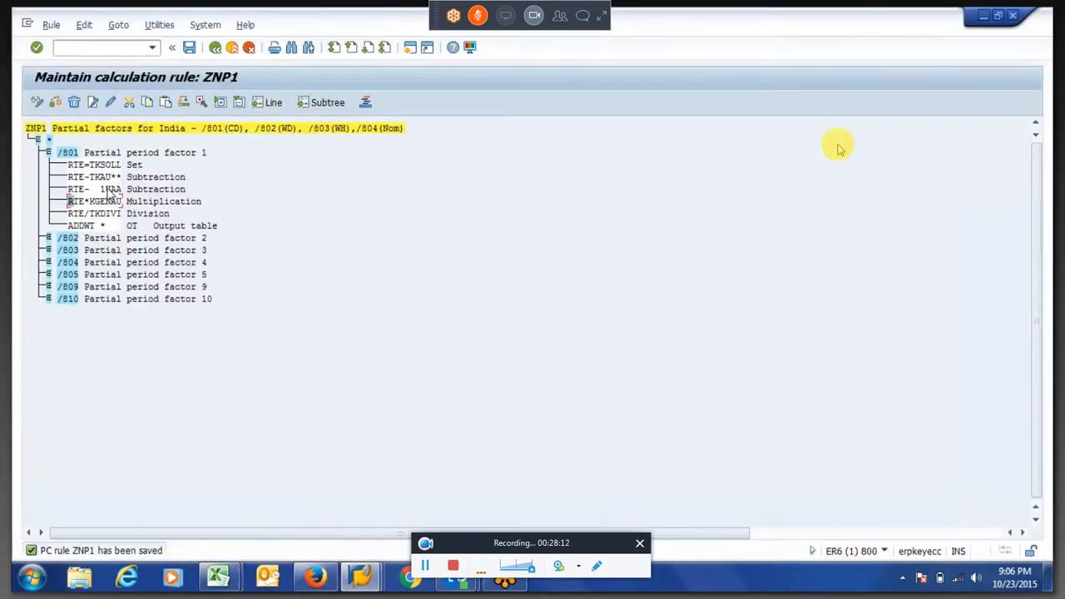
left_click(93, 103)
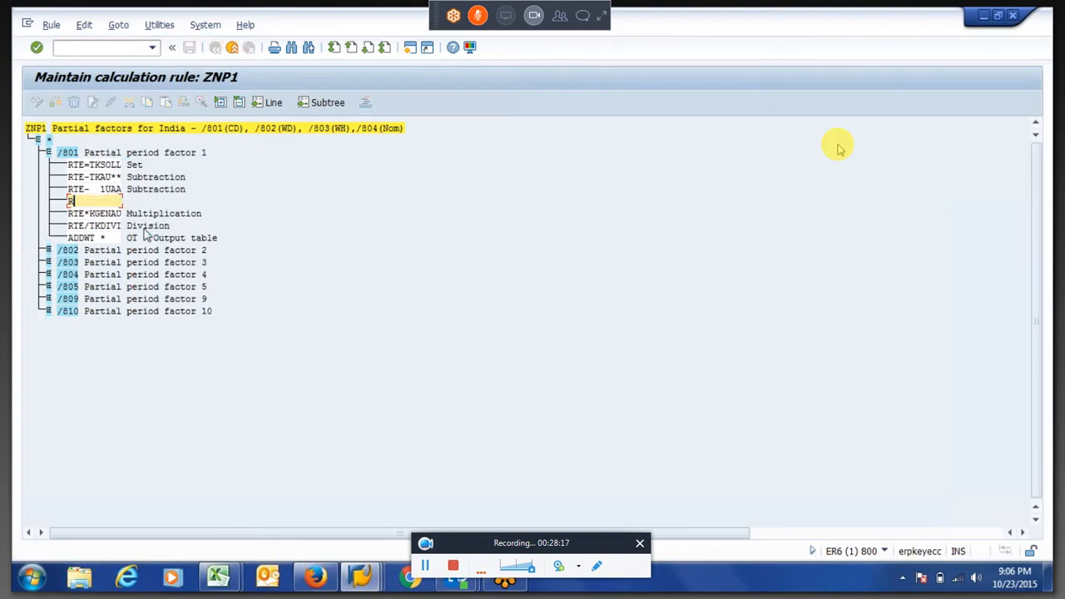
type("RTE-  1LEA")
key("Return")
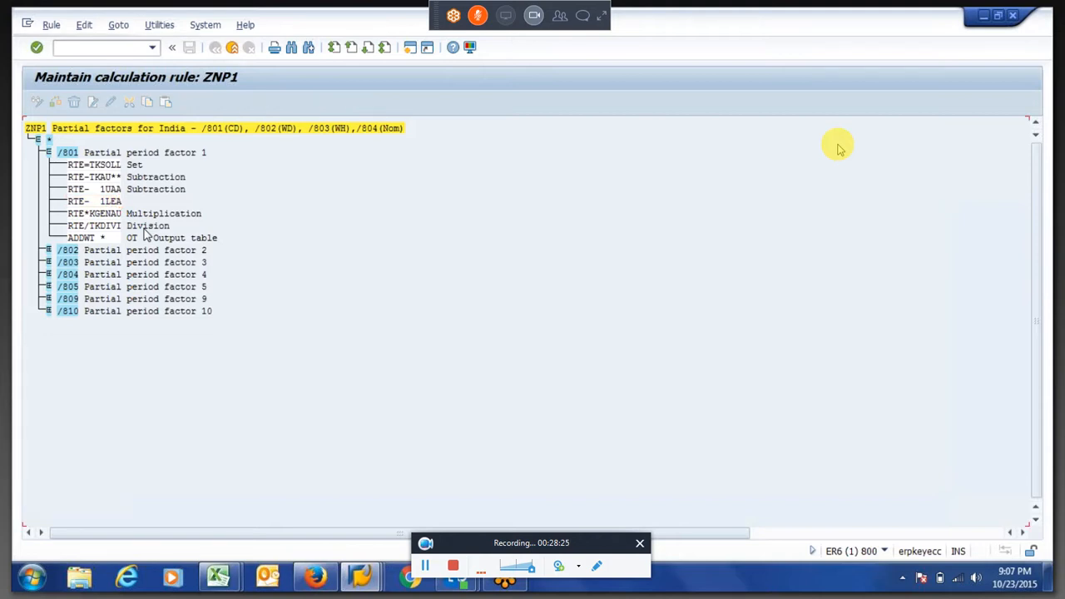
key("Return")
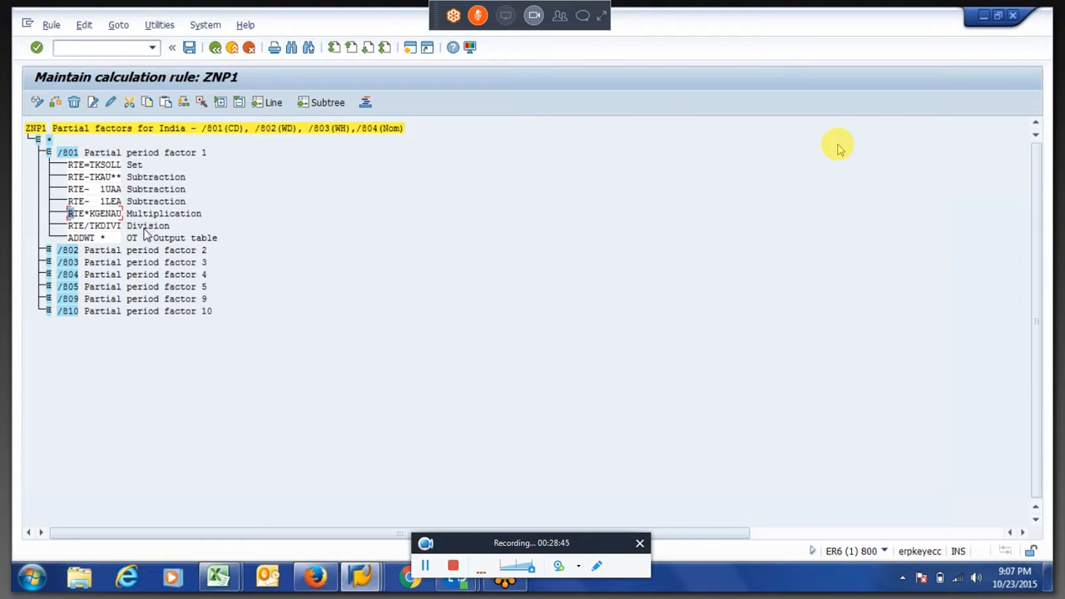
Switch back to the Excel topic list and review it from Quota generation at Separation down to the Out of Scope section
key("alt+Tab")
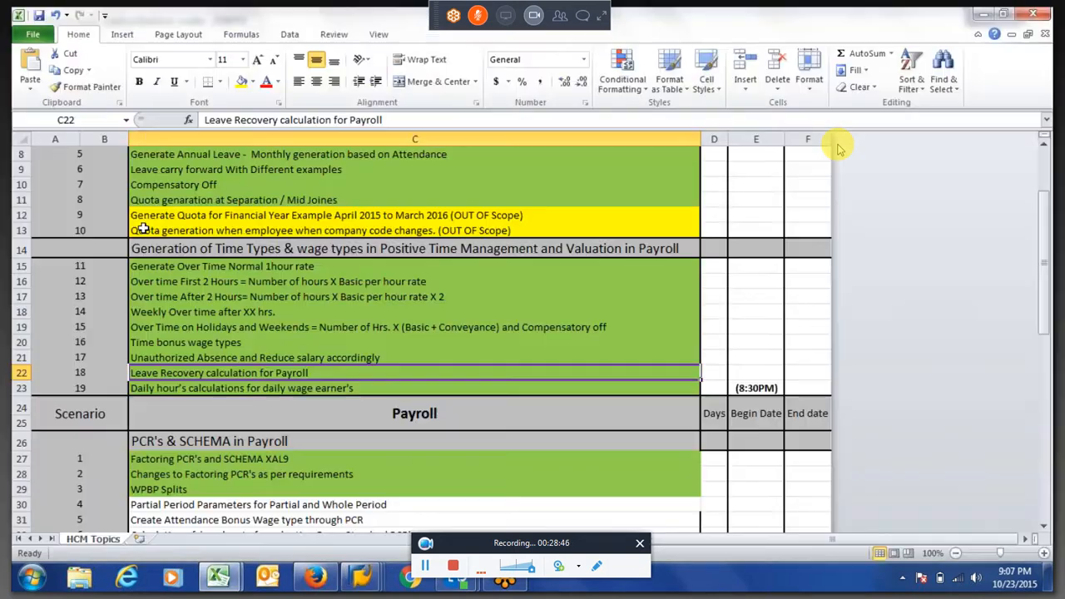
left_click(203, 200)
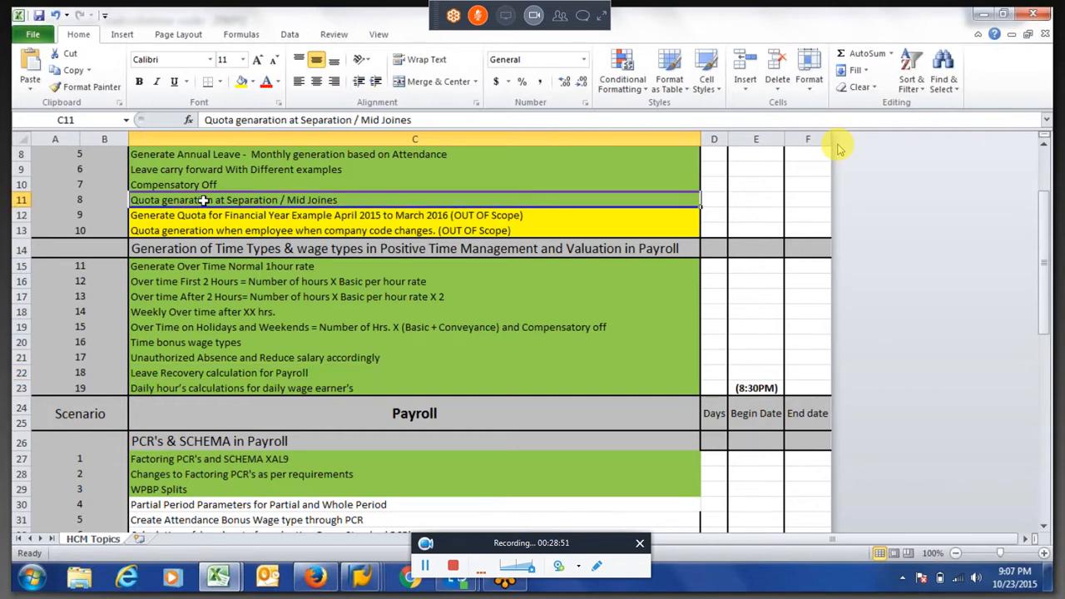
key("Down")
key("Down")
key("Down")
key("Down")
key("Down")
key("Down")
key("Down")
key("Down")
key("Down")
key("Down")
key("Down")
key("Down")
key("Down")
key("Down")
key("Down")
key("Down")
key("Down")
key("Down")
key("Down")
key("Down")
key("Down")
key("Down")
key("Down")
key("Down")
key("Down")
key("Down")
key("Down")
key("Down")
key("Down")
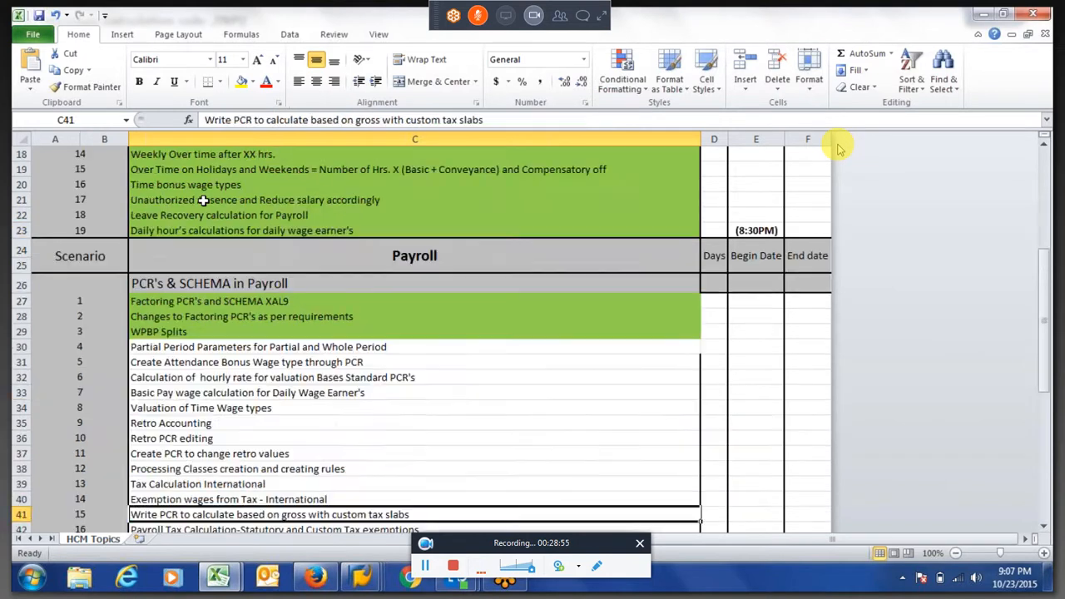
key("Down")
key("Down")
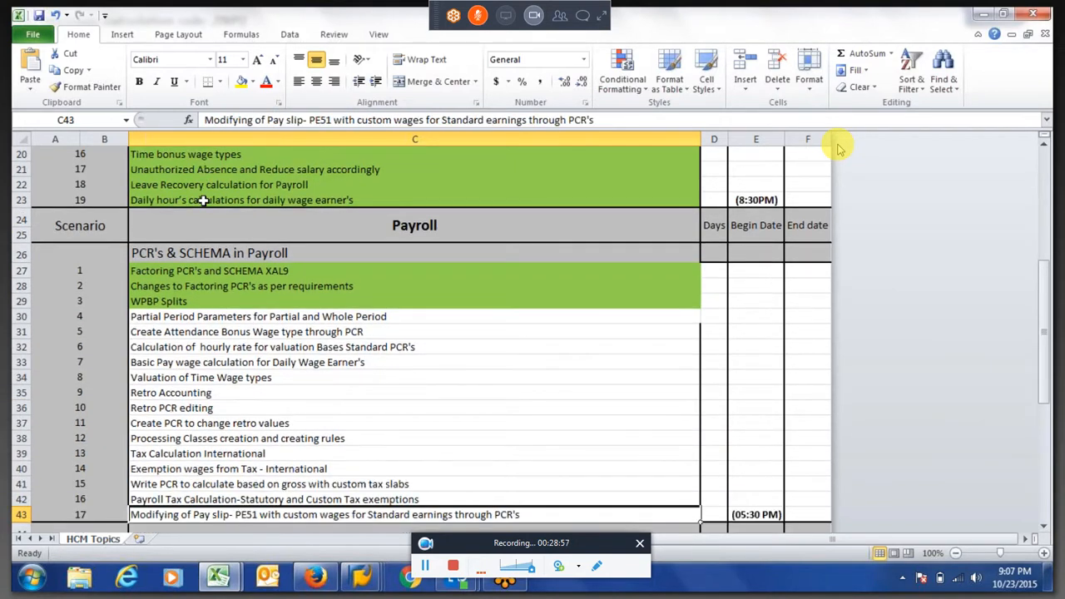
key("Down")
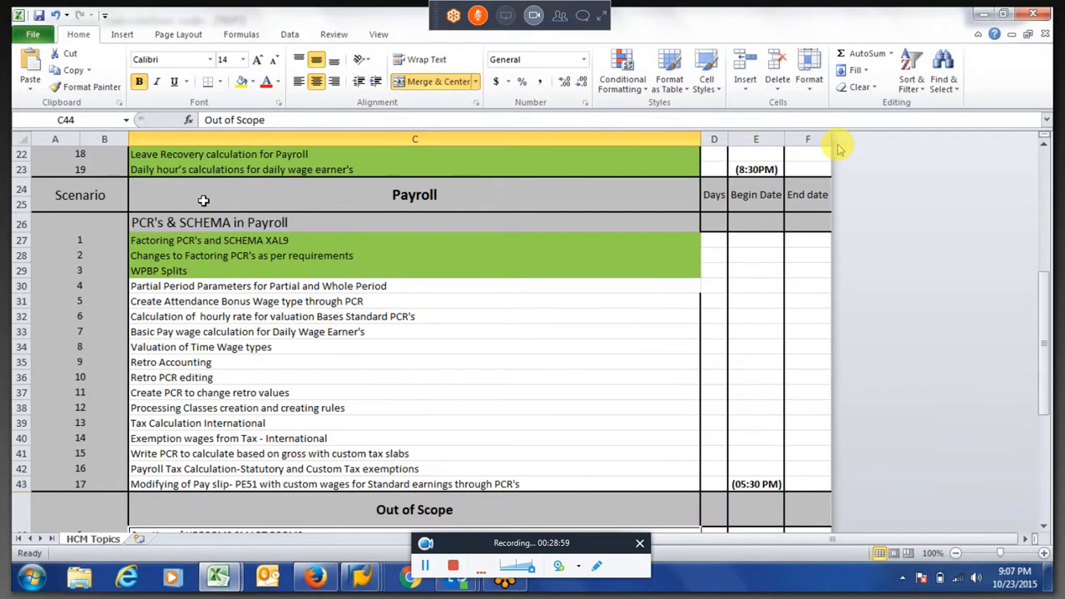
key("Down")
key("Down")
key("Down")
key("Down")
key("Down")
key("Down")
Review the PCR's & SCHEMA in Payroll topics, stopping at Valuation of Time Wage types
key("Up")
key("Up")
key("Up")
key("Up")
key("Up")
key("Up")
key("Up")
key("Up")
key("Up")
key("Up")
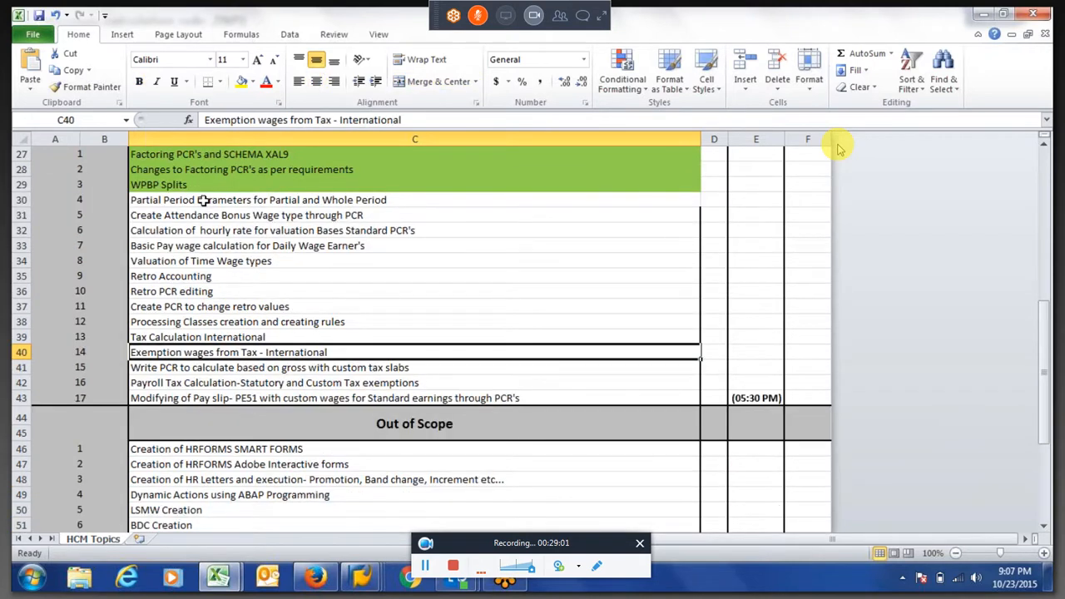
key("Up")
key("Up")
key("Up")
key("Up")
key("Up")
key("Up")
key("Up")
key("Up")
key("Up")
key("Up")
key("Up")
key("Up")
key("Up")
key("Up")
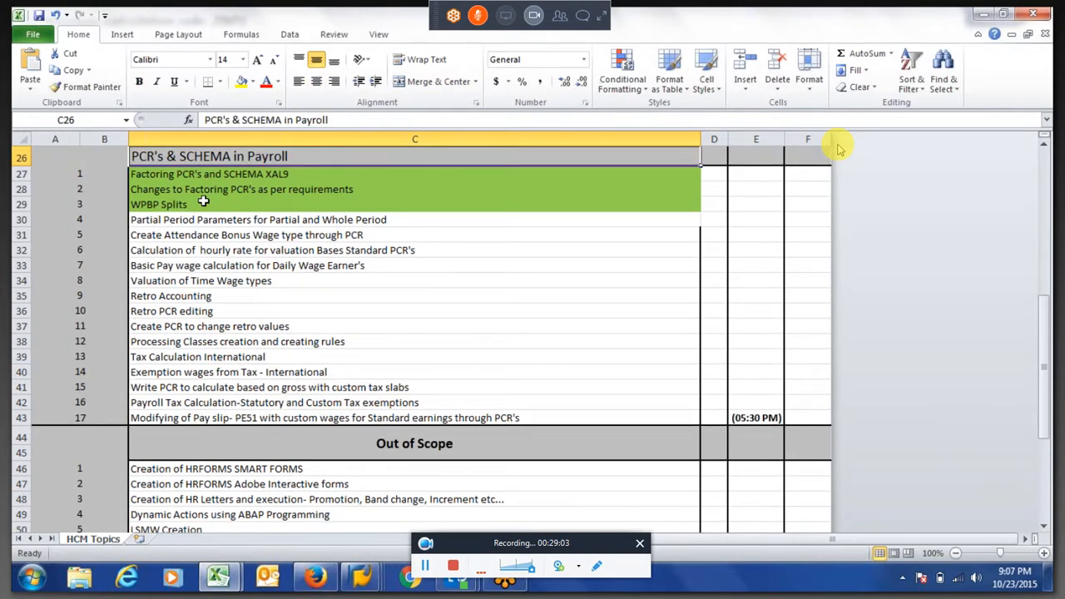
key("Up")
key("Down")
key("Down")
key("Down")
key("Down")
key("Down")
key("Down")
key("Down")
key("Down")
key("Down")
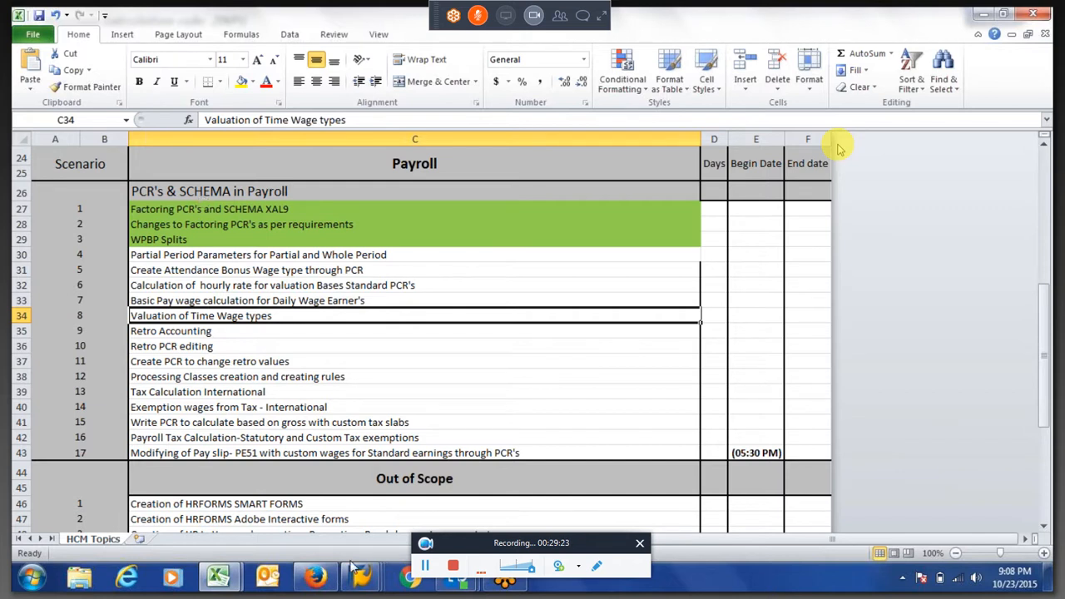
Return to SAP rule ZNP1 and examine the sequence of operations under /801 Partial period factor 1
mouse_move(359, 580)
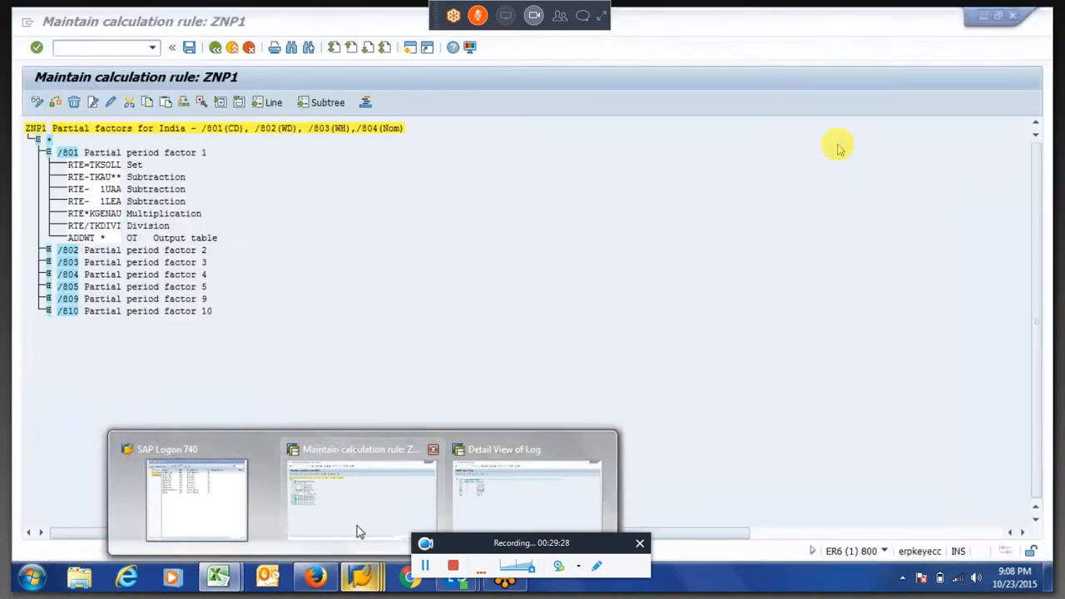
left_click(360, 530)
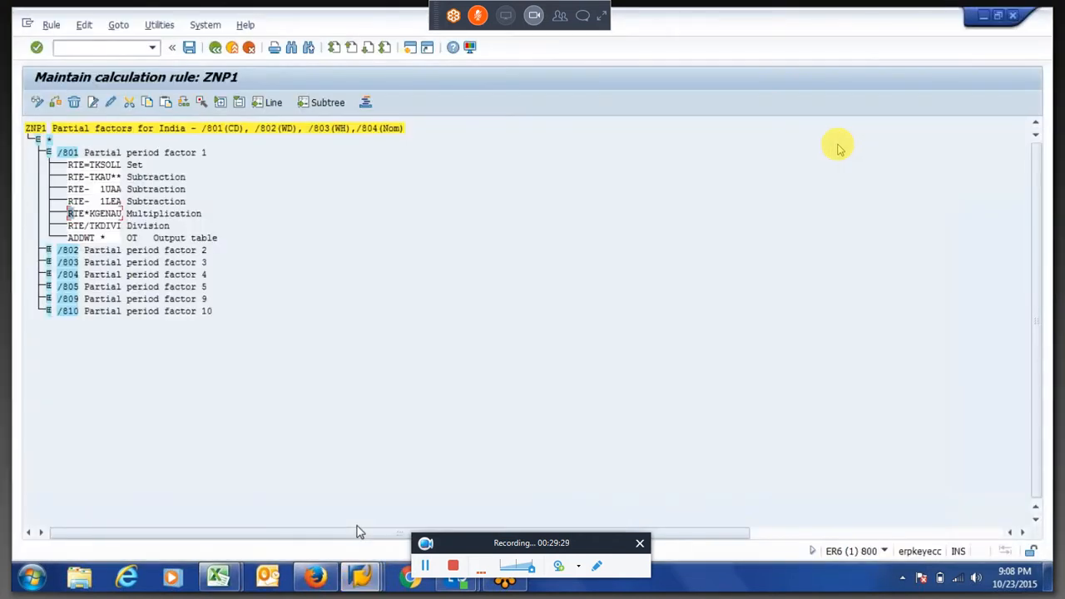
left_click_drag(67, 171, 130, 243)
key("alt+Tab")
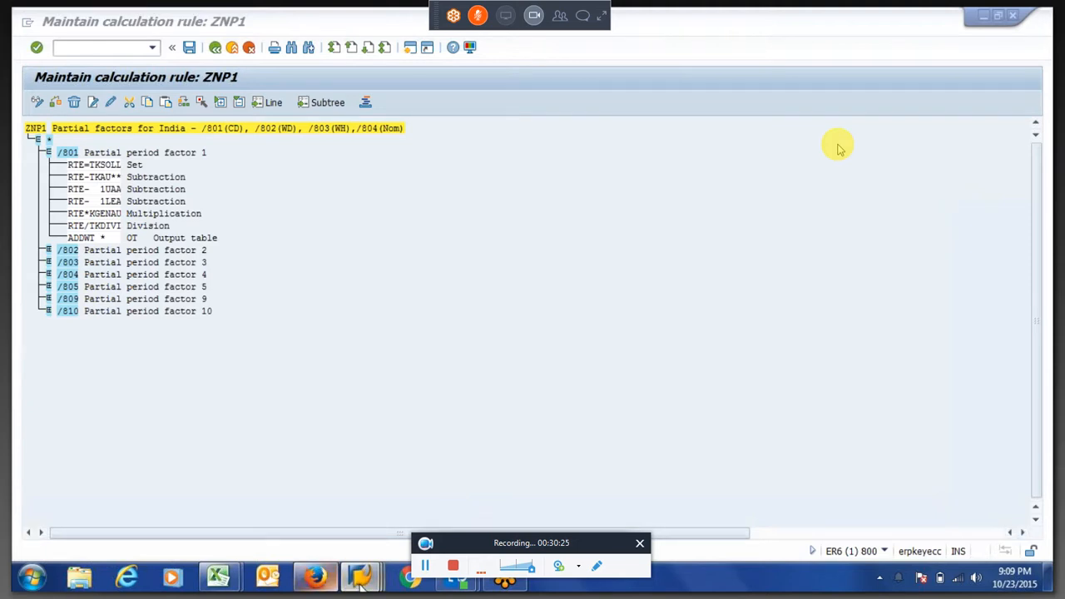
Switch to the payroll log's detail view and display the employee's payslip form
mouse_move(360, 580)
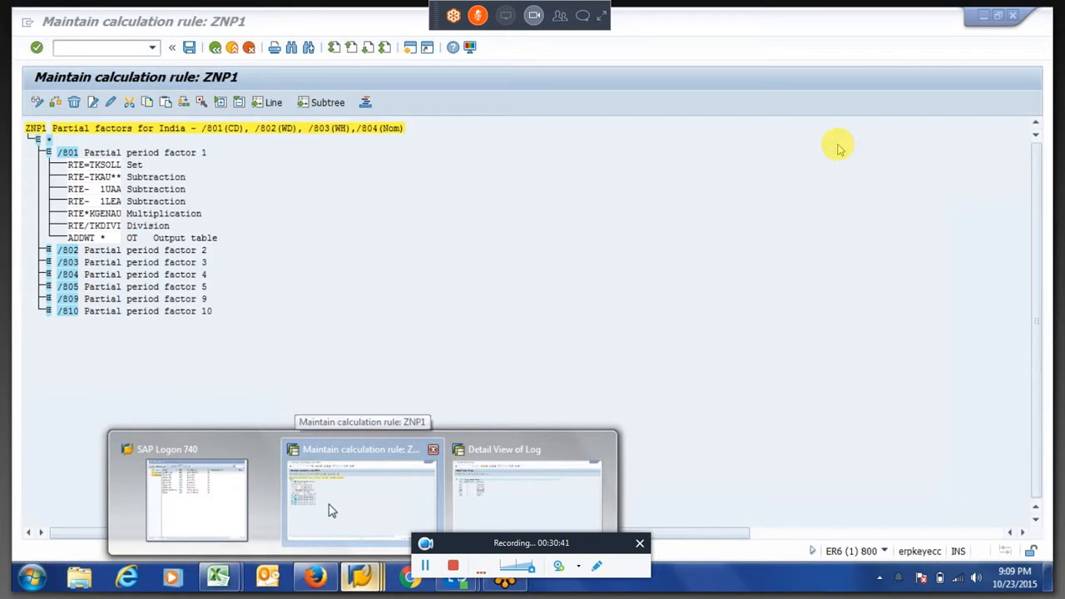
left_click(477, 516)
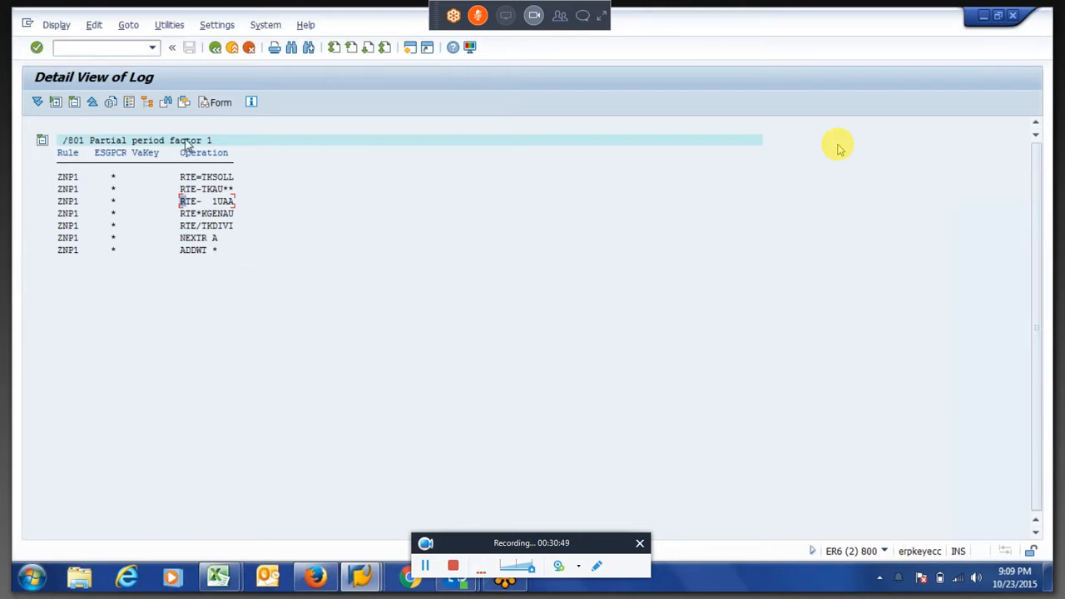
left_click(218, 103)
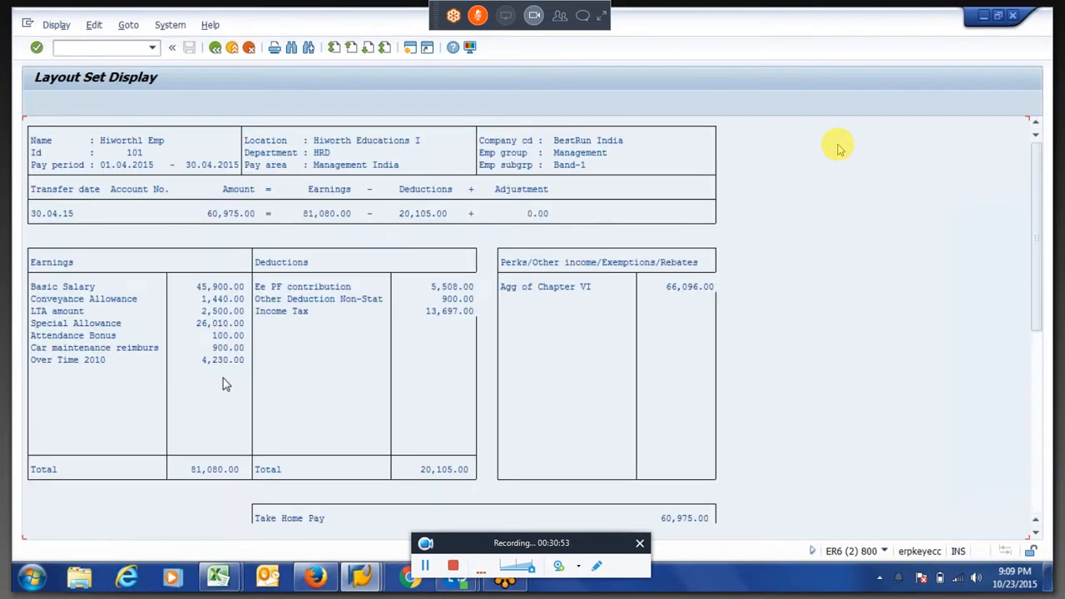
Copy the Attendance Bonus amount and examine the Basic Salary, Conveyance Allowance and LTA amounts in the payslip earnings
left_click_drag(208, 336, 249, 337)
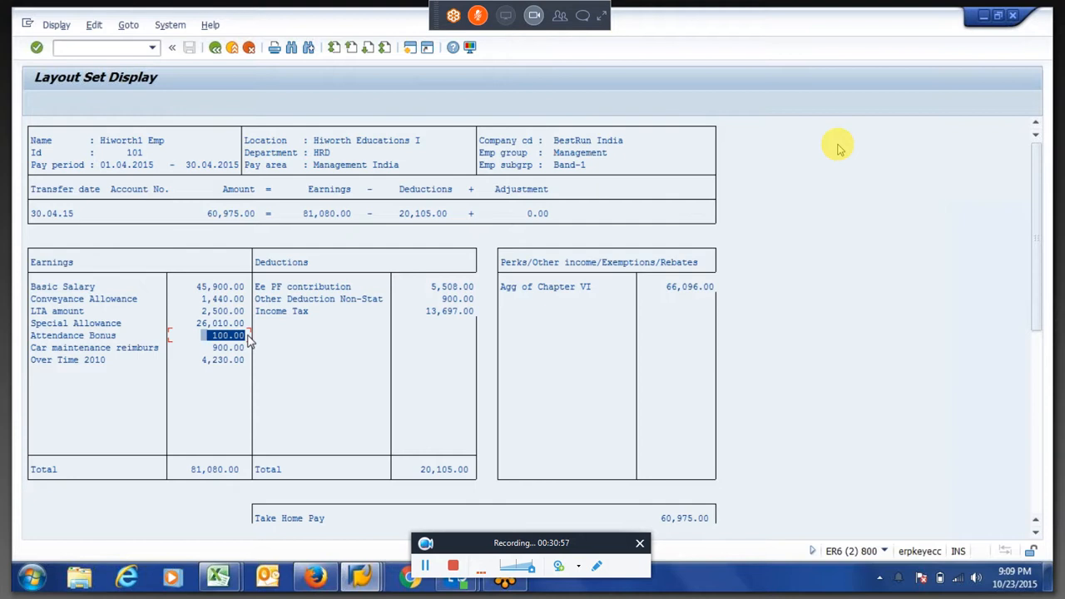
key("ctrl+c")
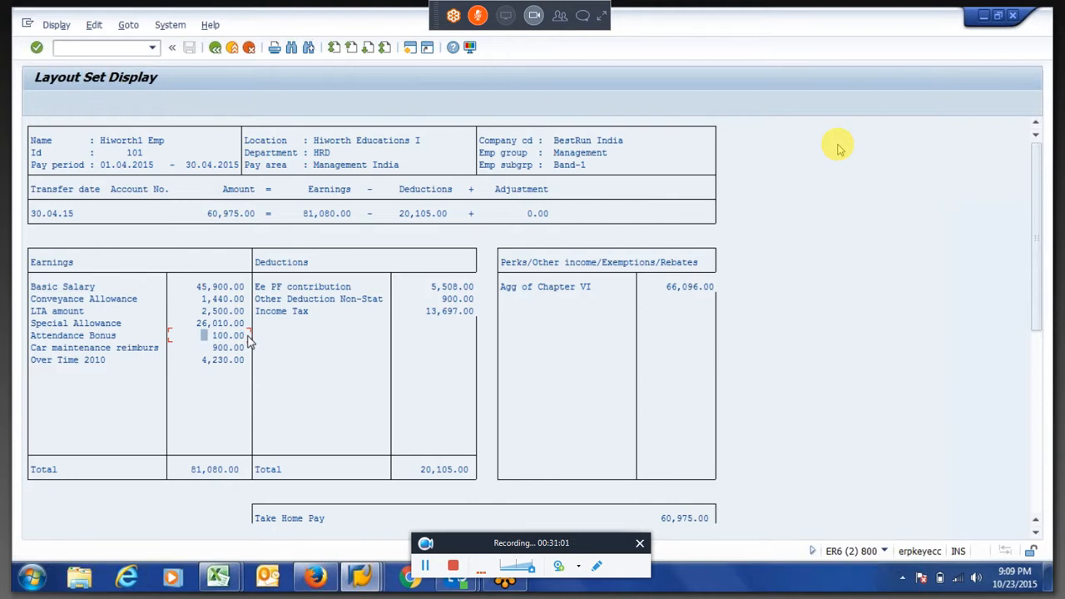
left_click_drag(209, 335, 247, 341)
left_click_drag(197, 288, 245, 306)
left_click_drag(198, 311, 247, 316)
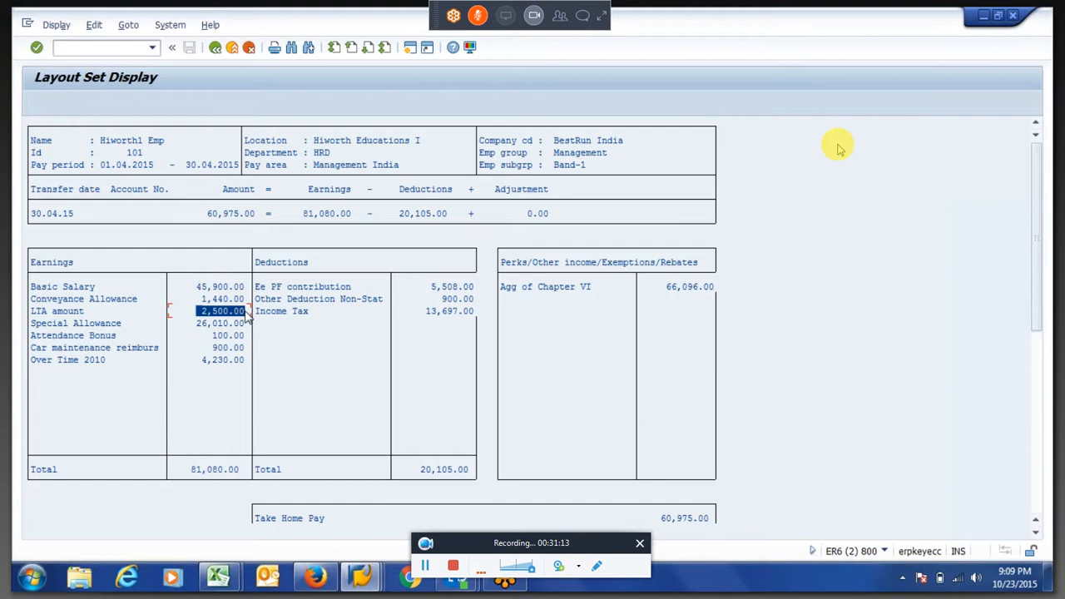
left_click(245, 313)
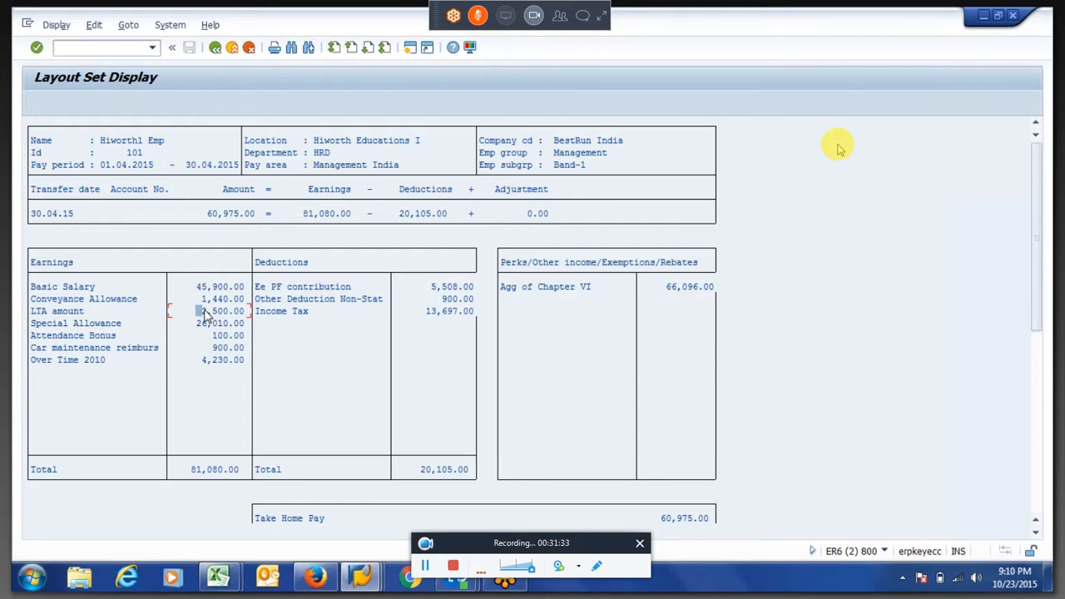
Check the LTA amount in the payslip earnings and open transaction PA30 in a new session
left_click_drag(222, 315, 259, 316)
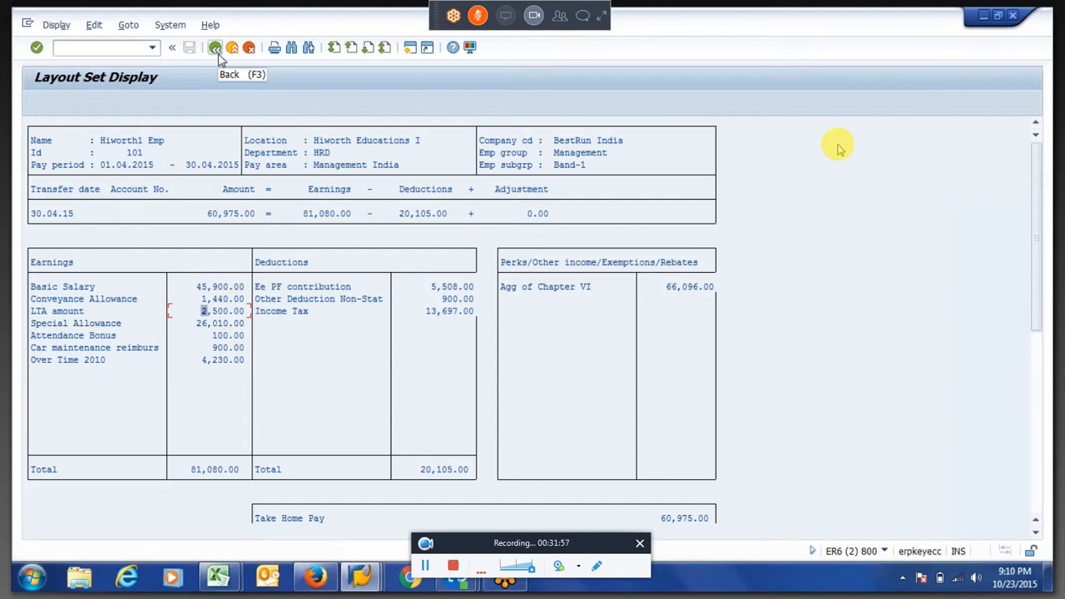
left_click(411, 52)
type("pa30")
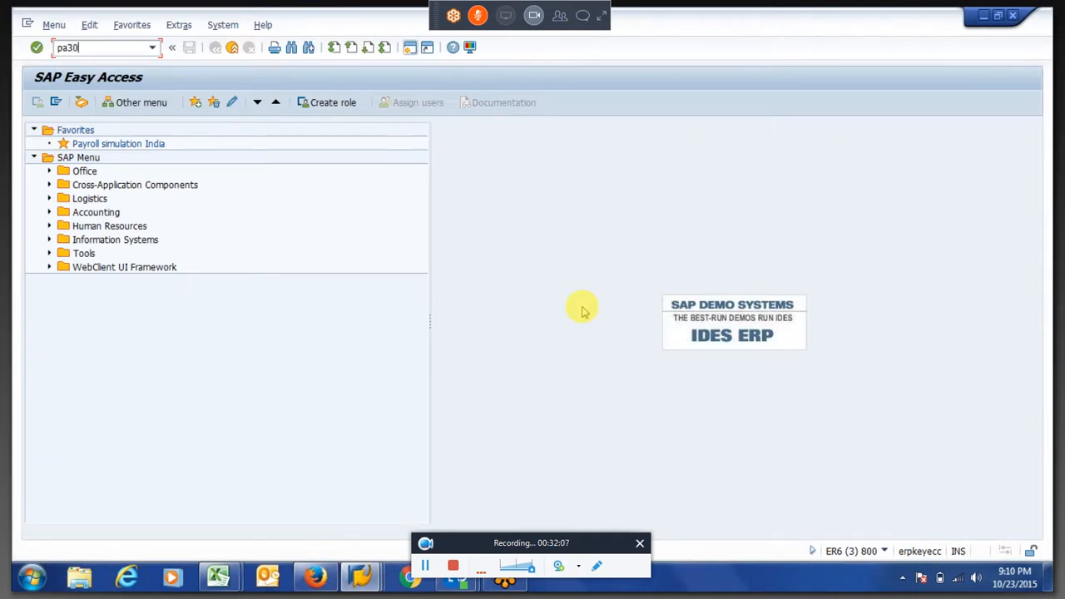
key("Return")
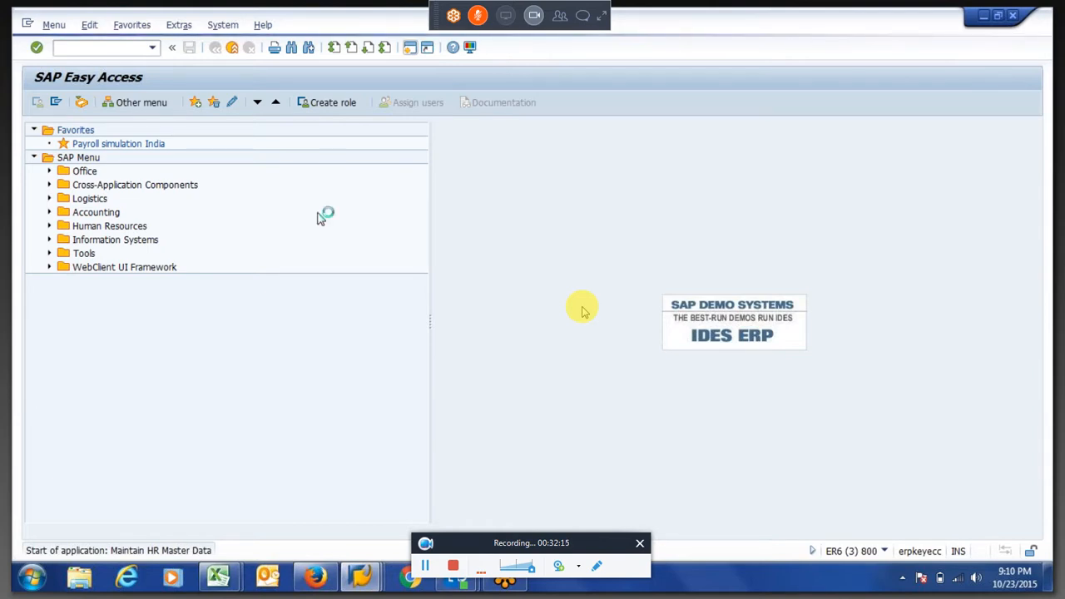
Clear the Earliest MD change and Mast.data chng.bonus dates in the employee's payroll status and save the record
left_click(247, 26)
left_click(259, 62)
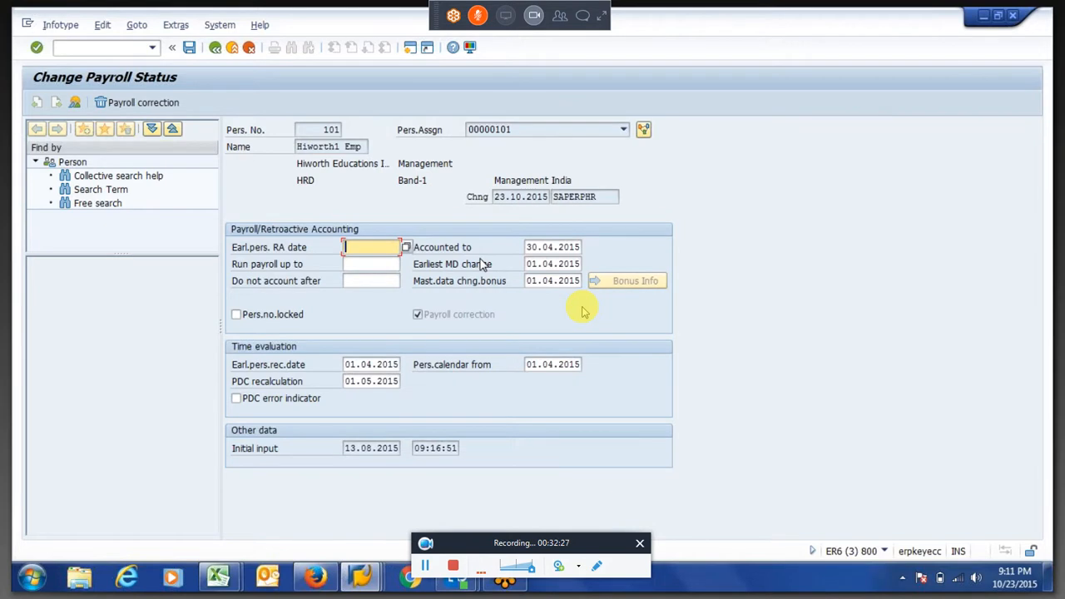
left_click(538, 260)
key("Tab")
key("Tab")
key("Delete")
left_click(538, 259)
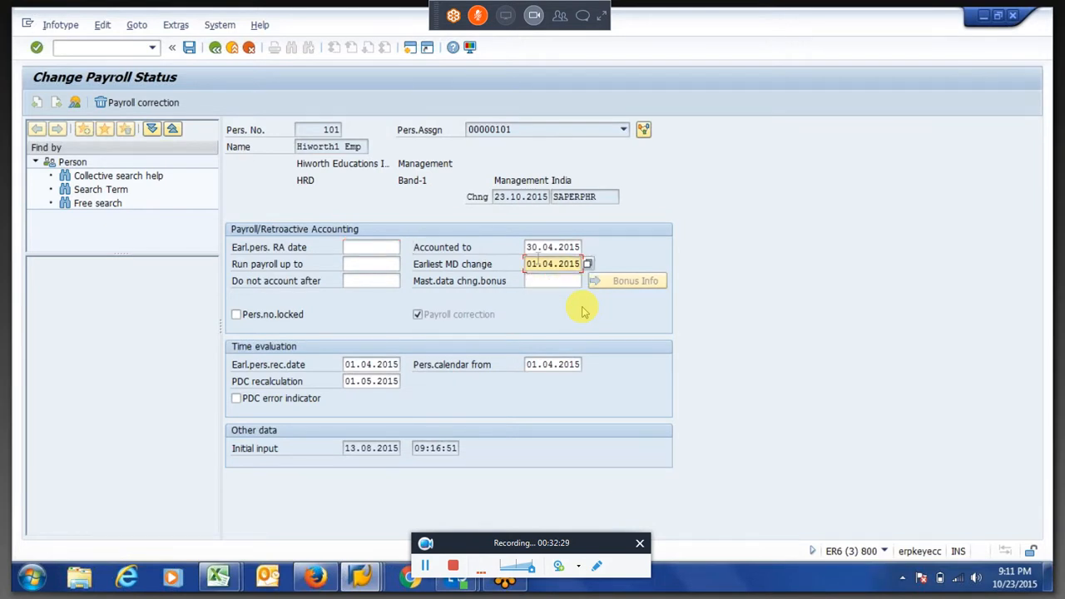
key("Tab")
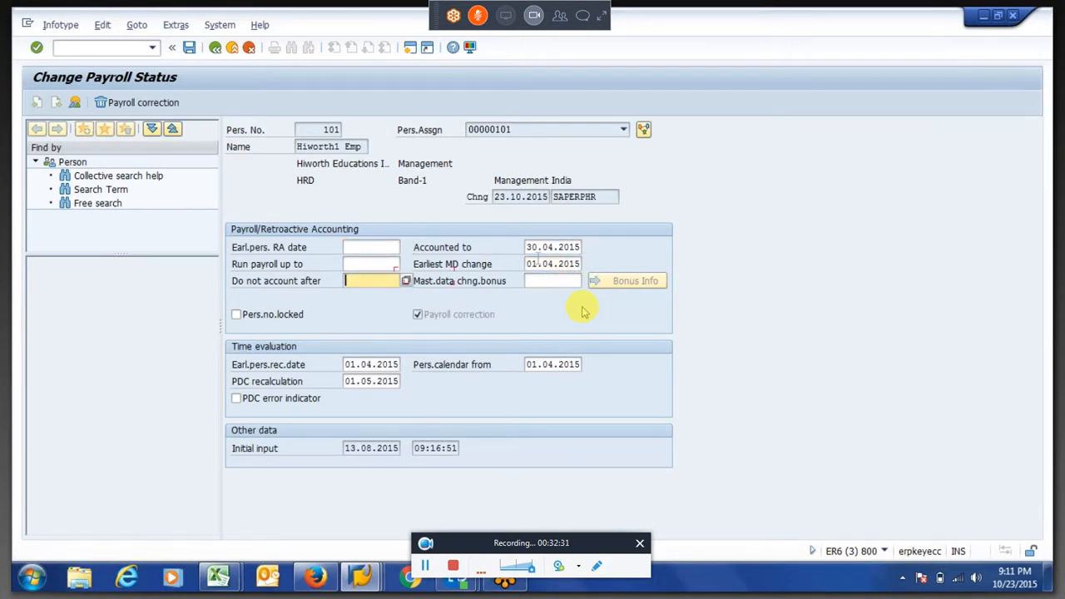
key("shift+Tab")
key("Delete")
key("Return")
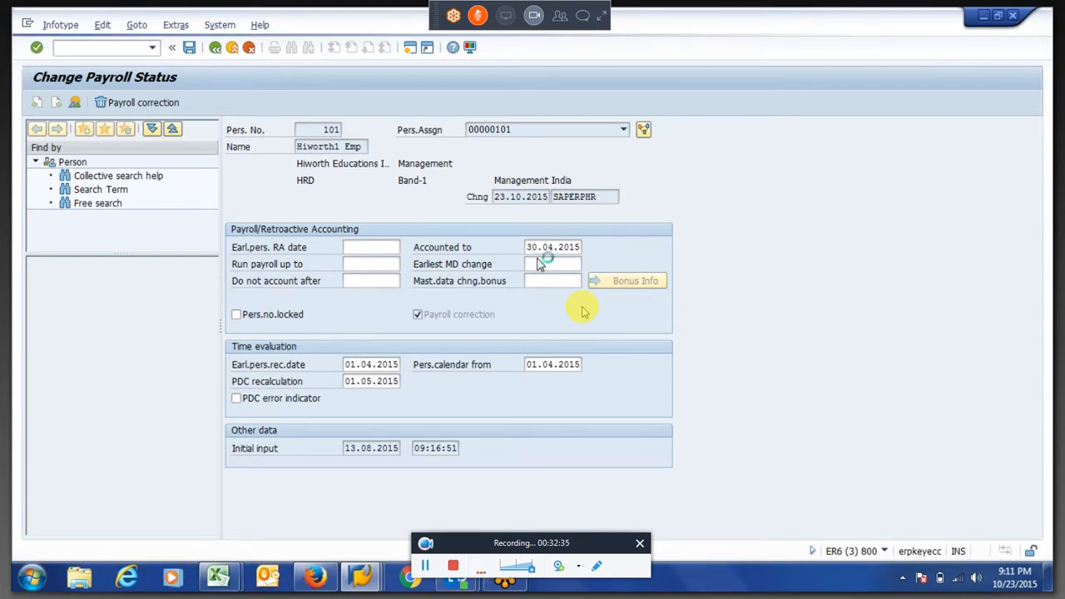
List the employee's Recurring Payments/Deductions records (infotype 14) for all periods
key("Tab")
key("shift+Tab")
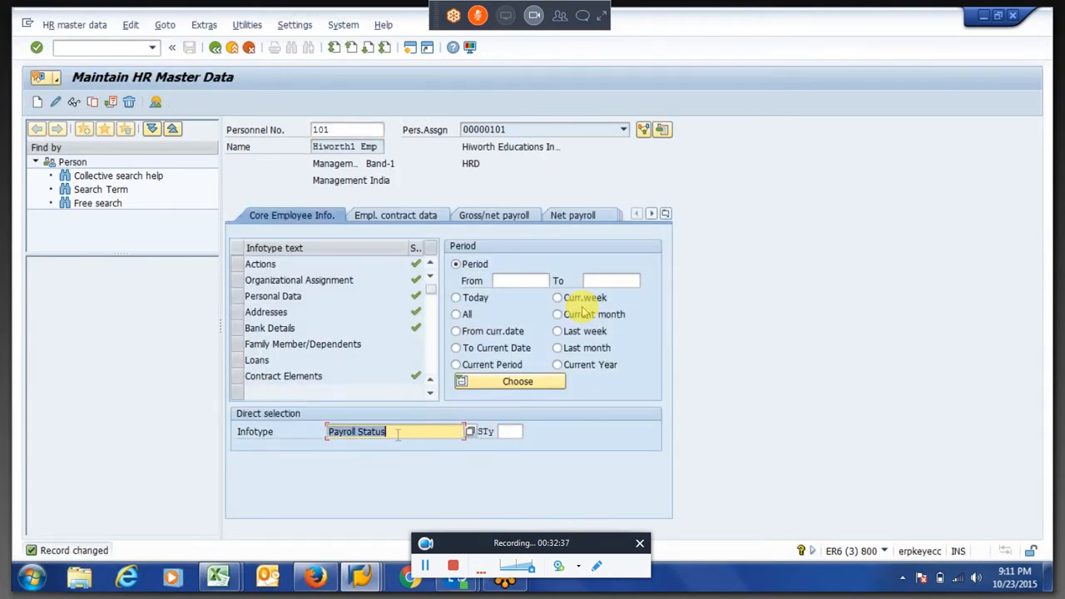
type("1")
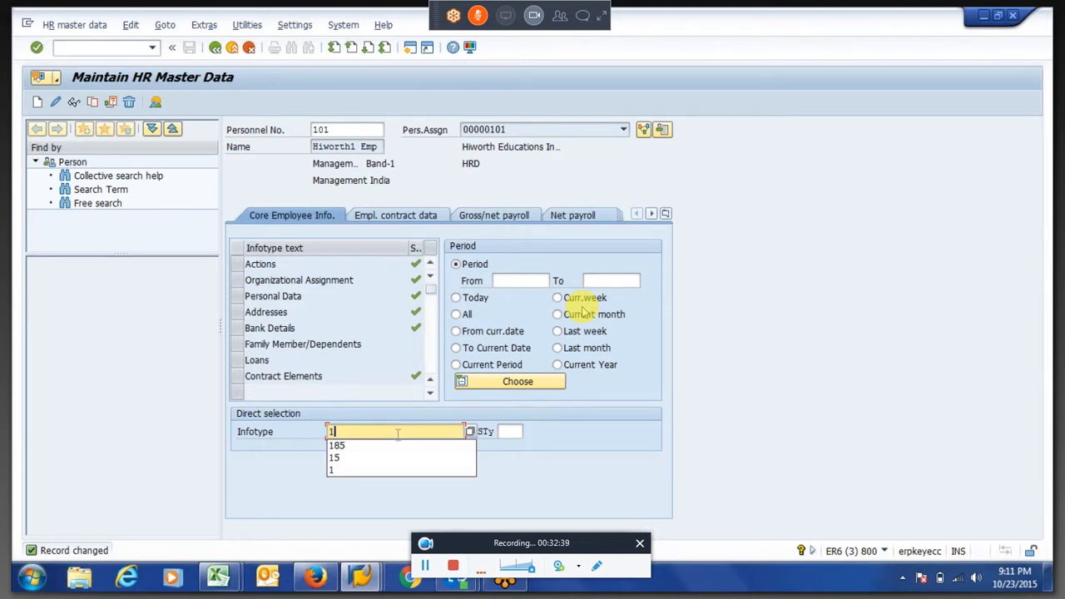
type("4")
key("Return")
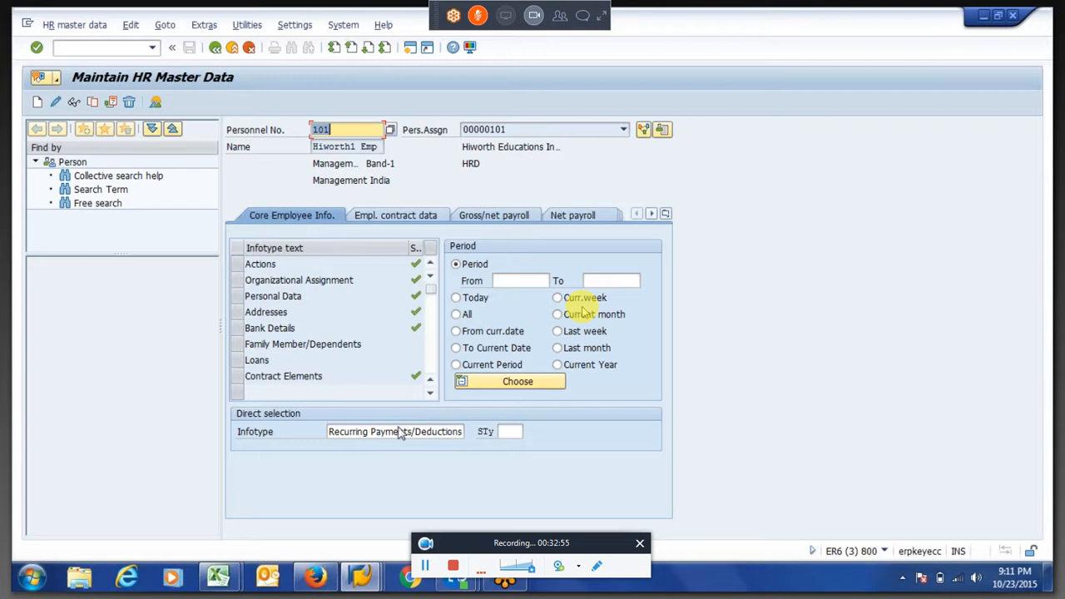
left_click(457, 316)
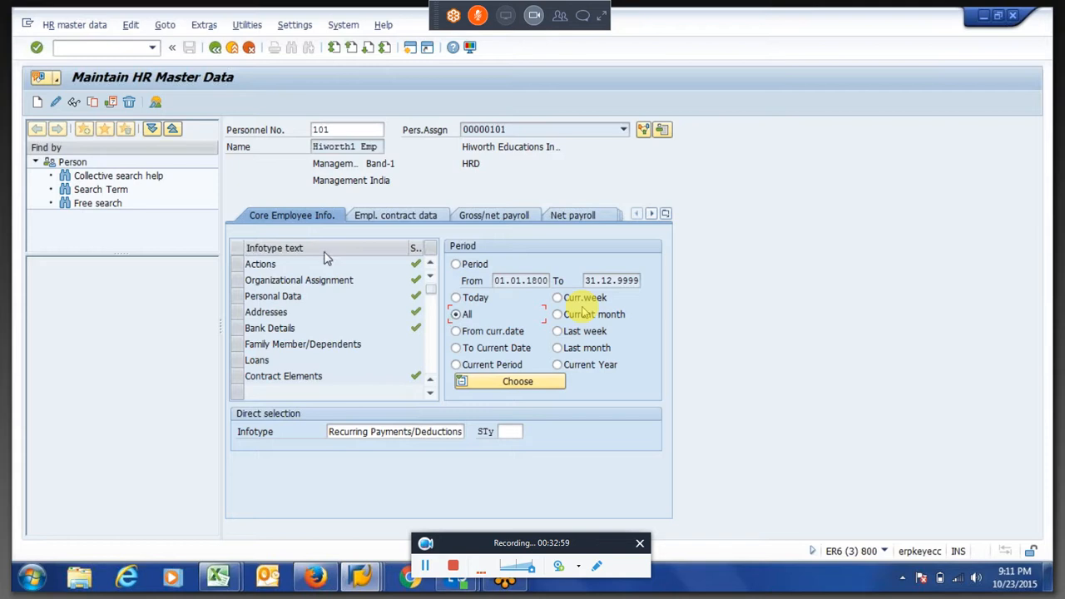
left_click(160, 105)
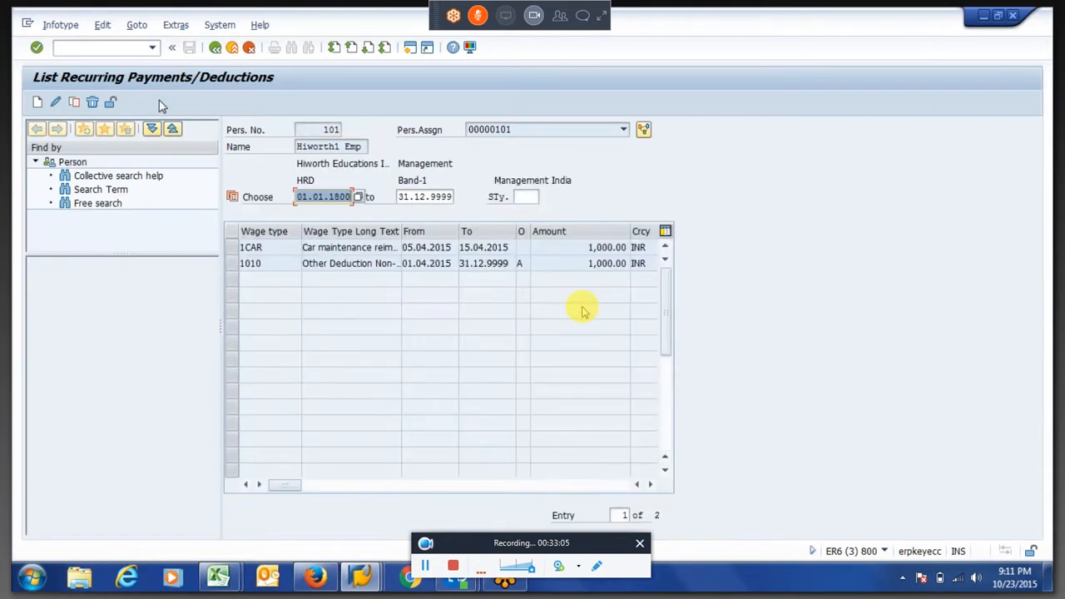
Change the 1CAR car maintenance record's validity to 01.04.2015 through 30.04.2015, save it and return to the HR master data selection
left_click(233, 248)
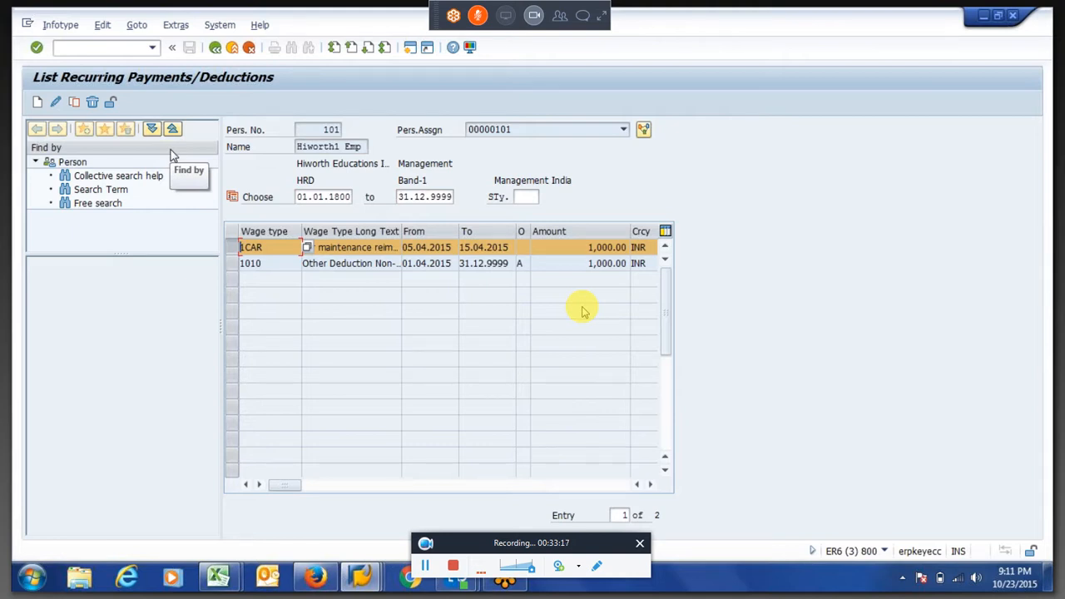
left_click(57, 101)
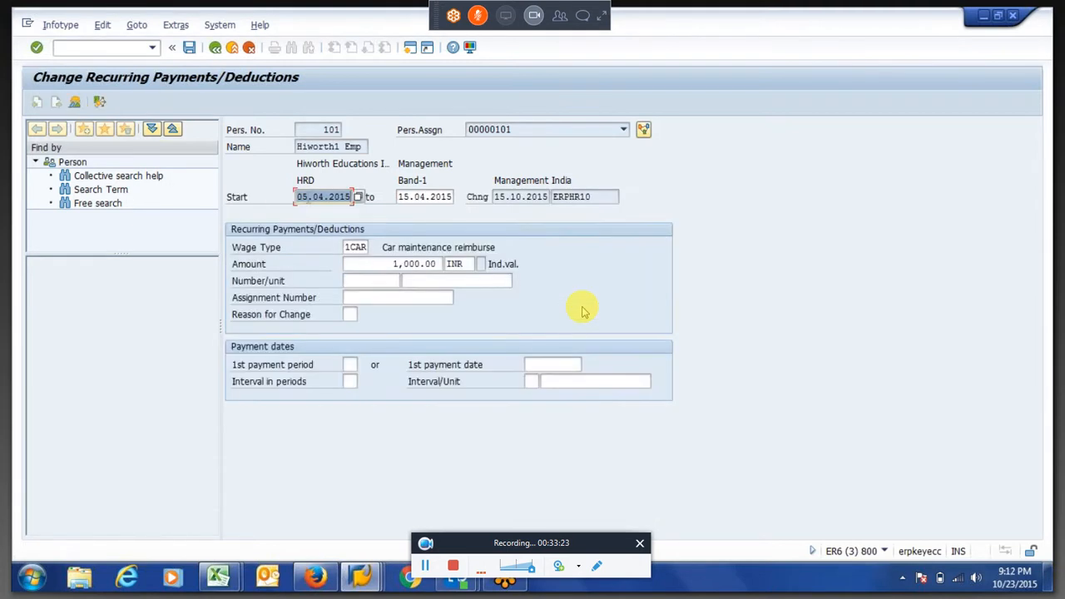
type("1")
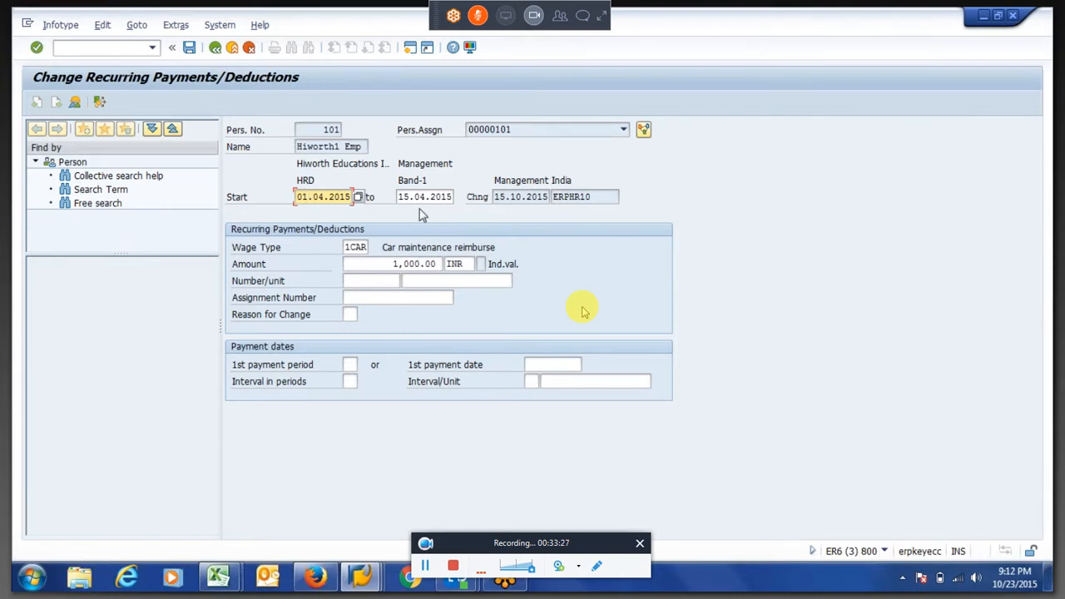
key("Tab")
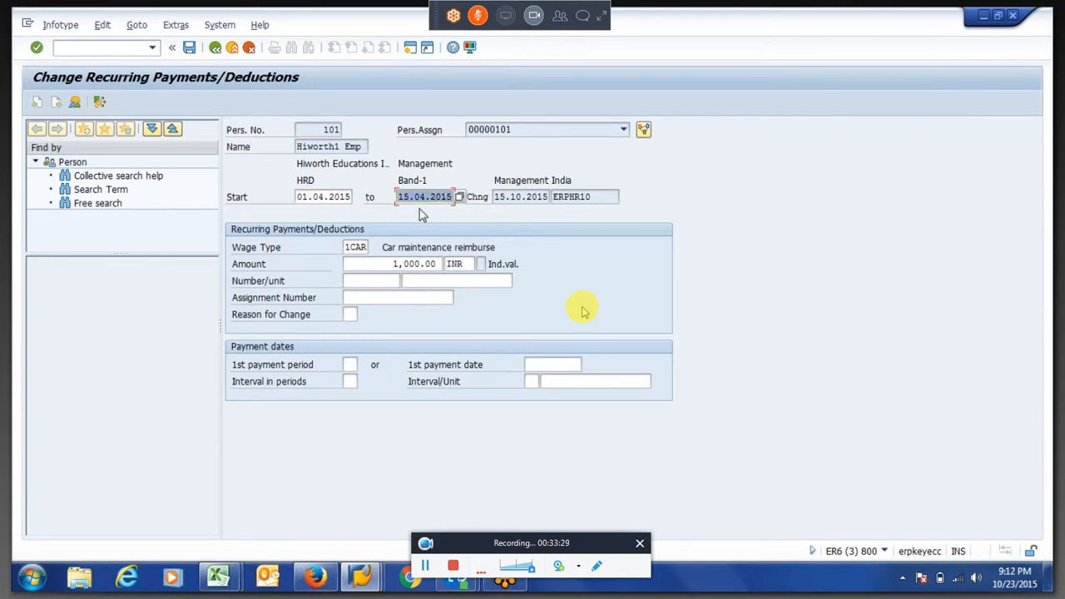
key("Left")
key("BackSpace")
key("BackSpace")
type("30")
key("Return")
key("Return")
key("Return")
left_click(215, 49)
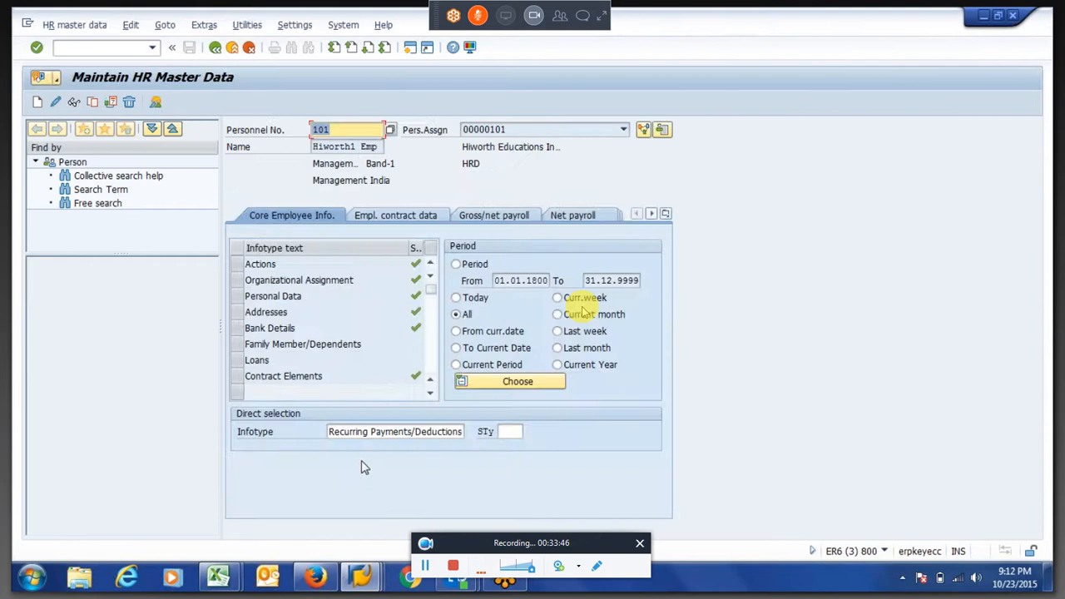
Display the employee's Payroll Status (infotype 3) and examine the Earliest MD change, Earl.pers.rec.date and Pers.calendar from dates
left_click(394, 432)
key("Tab")
key("shift+Tab")
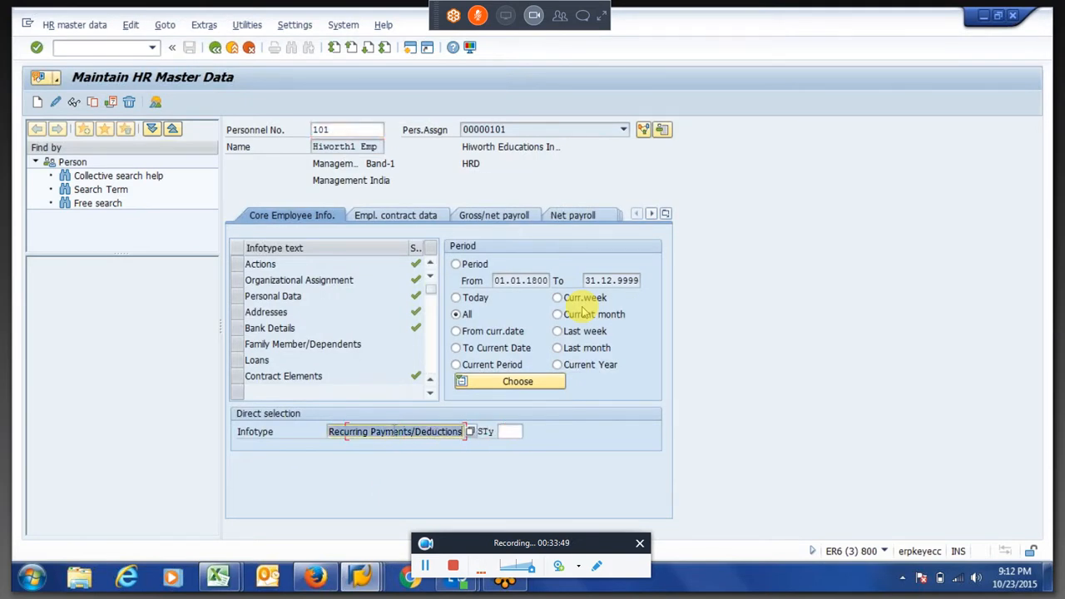
key("BackSpace")
type("3")
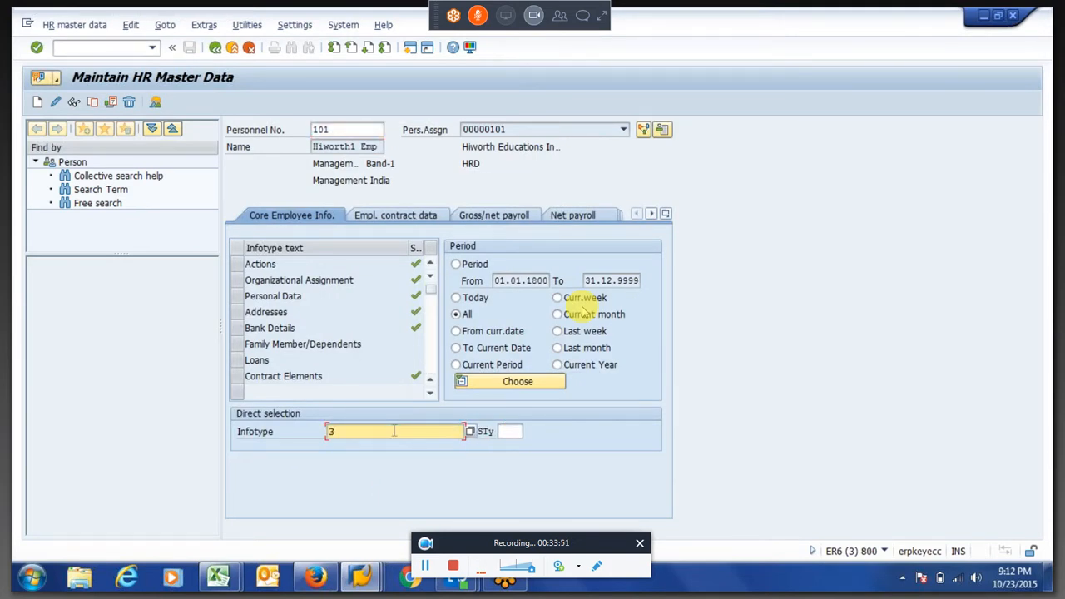
key("Return")
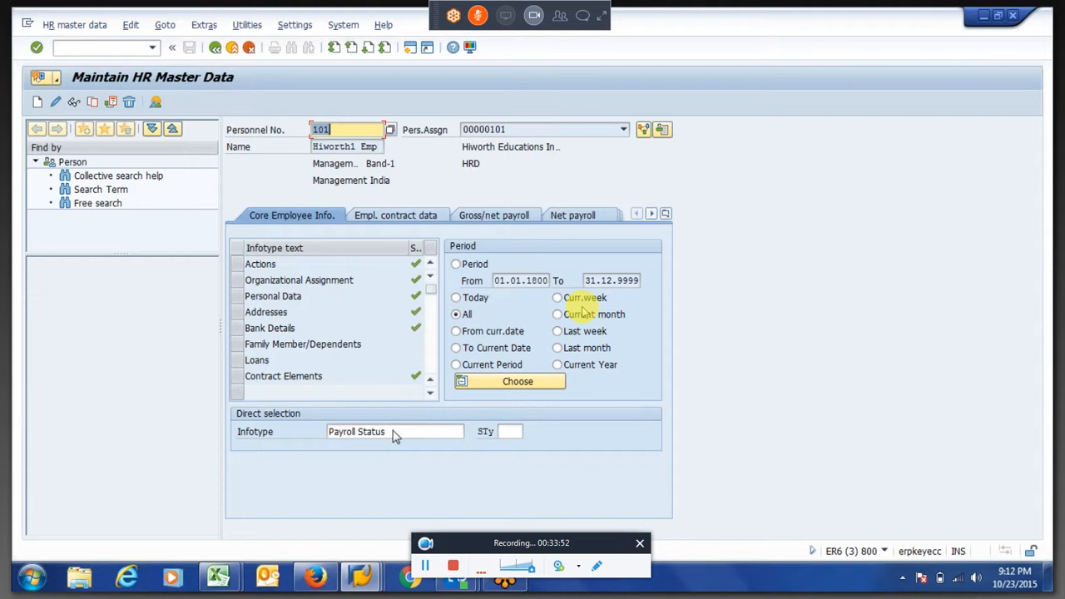
left_click(74, 102)
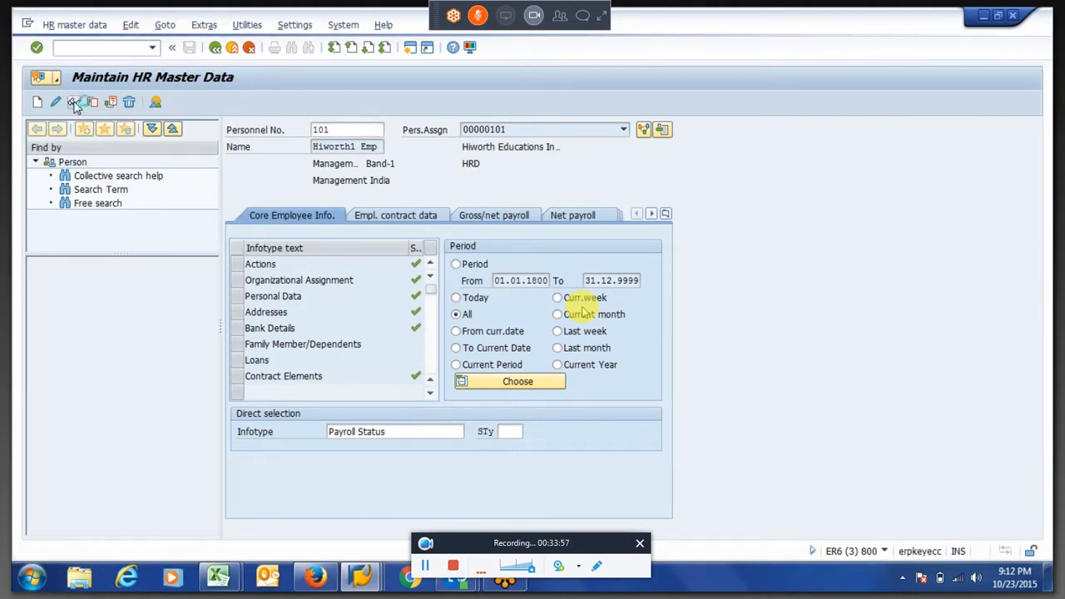
left_click(356, 365)
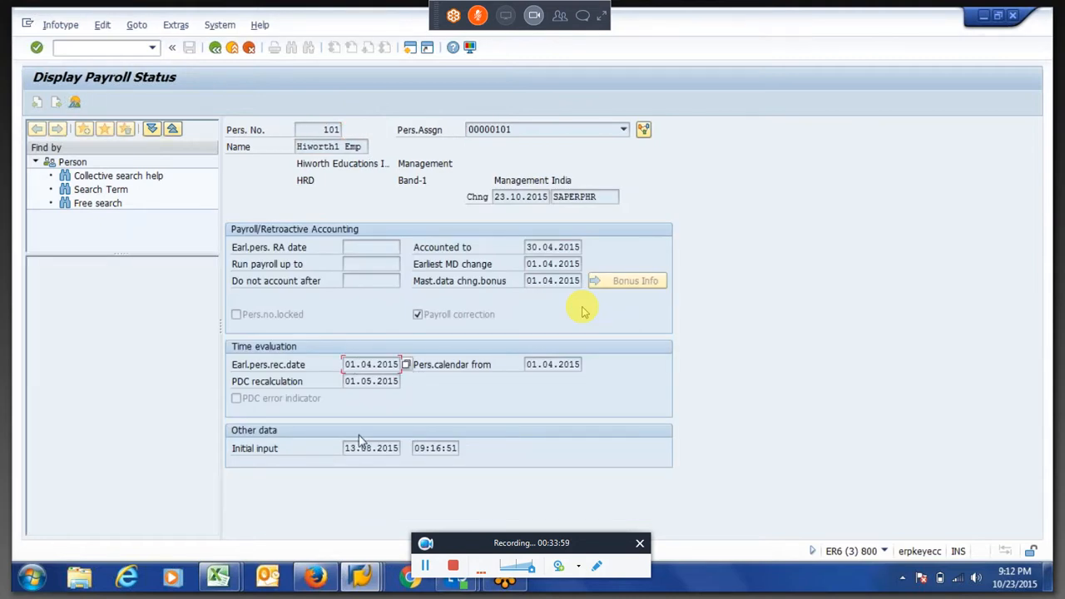
left_click(558, 364)
left_click(542, 264)
left_click(216, 48)
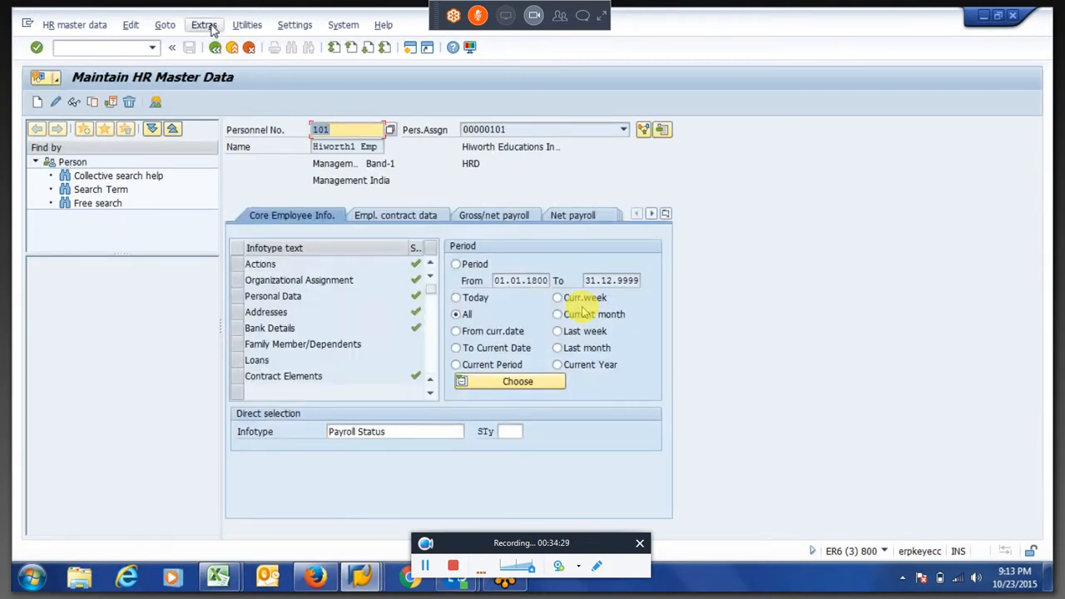
Reset the employee's payroll status by emptying Earliest MD change and Mast.data chng.bonus, and save the change
left_click(247, 25)
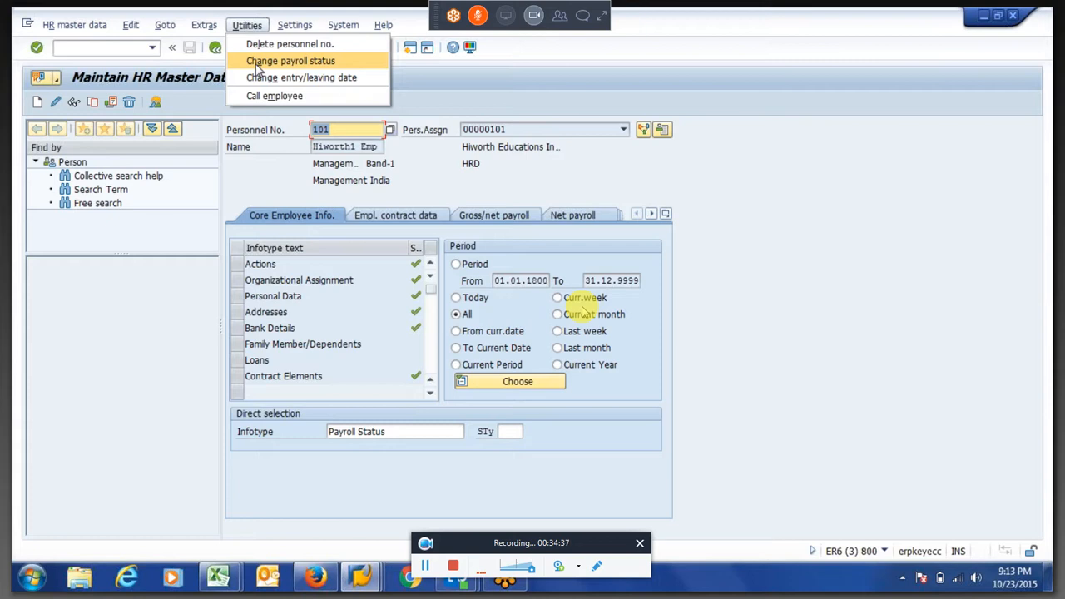
left_click(257, 64)
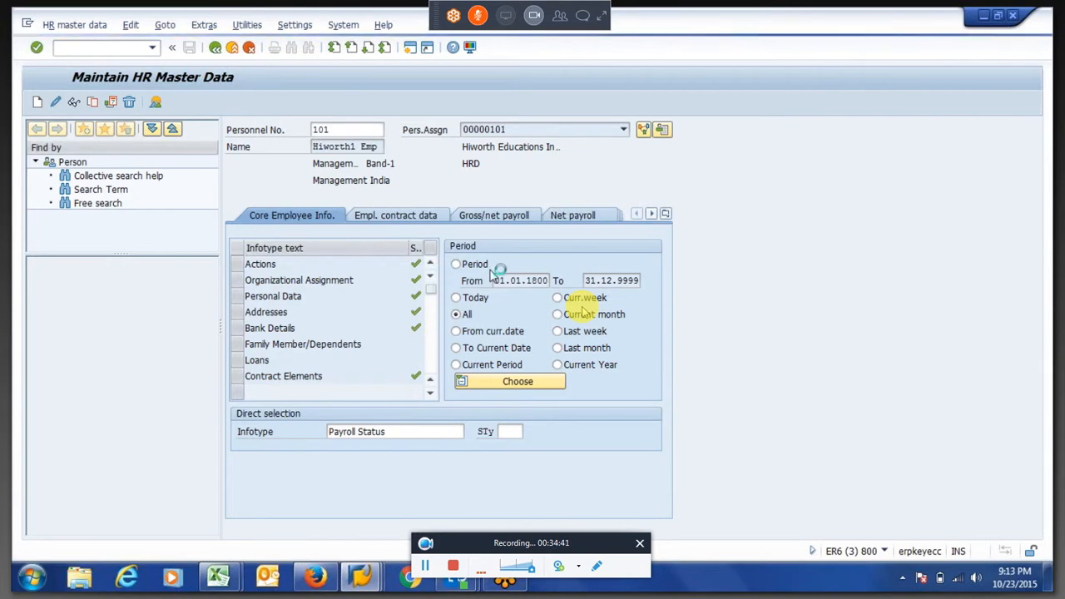
left_click(537, 264)
key("Tab")
key("shift+Tab")
key("Delete")
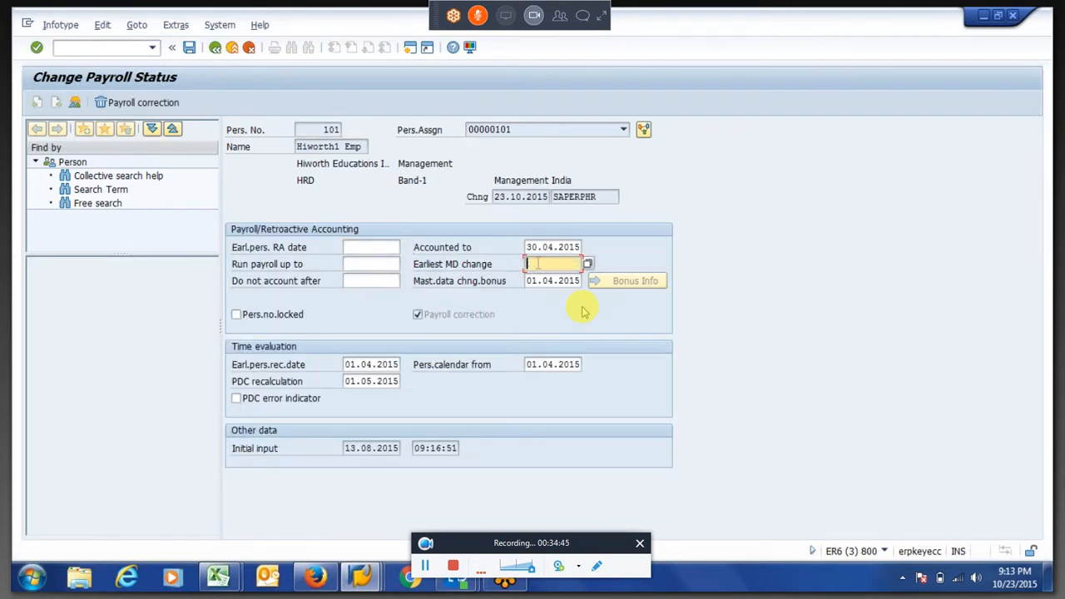
key("Tab")
key("Tab")
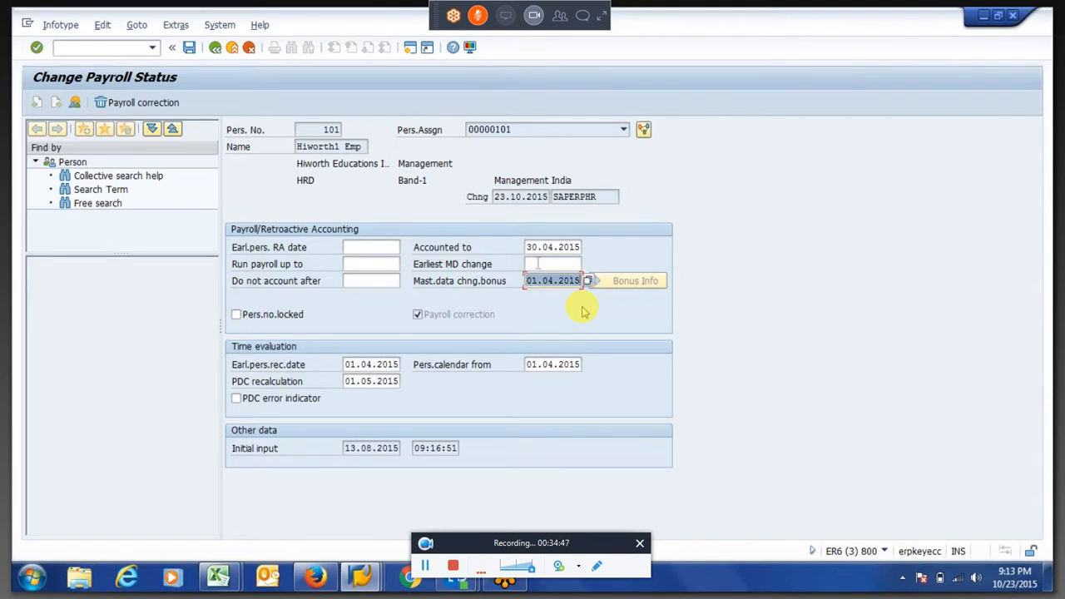
key("Delete")
key("Return")
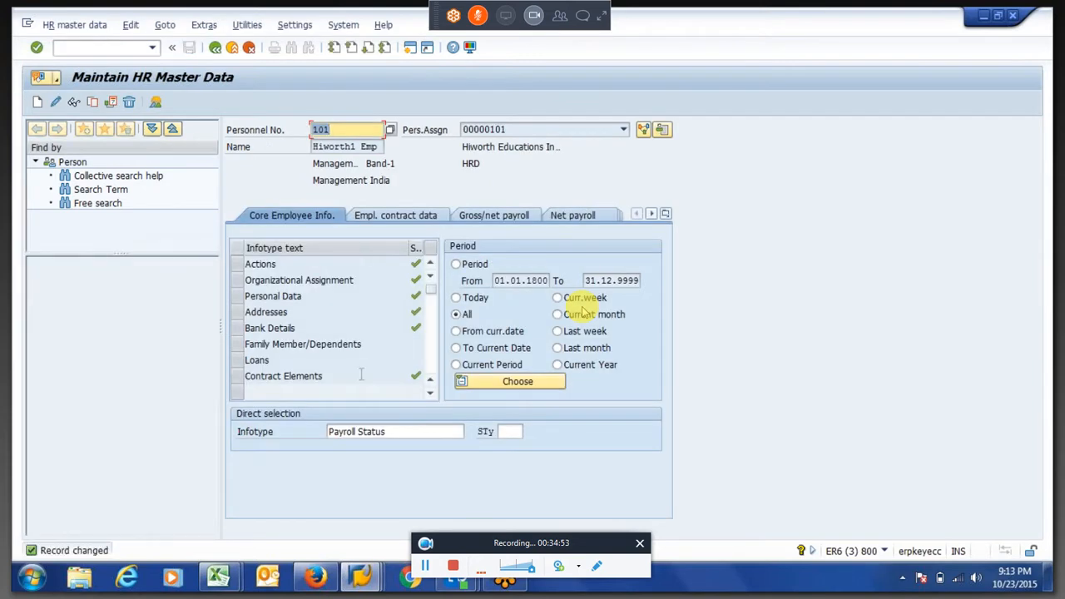
Create a new Absences record (infotype 2001) for the employee with subtype 0050 Leave Without Pay
key("Tab")
key("Tab")
key("shift+Tab")
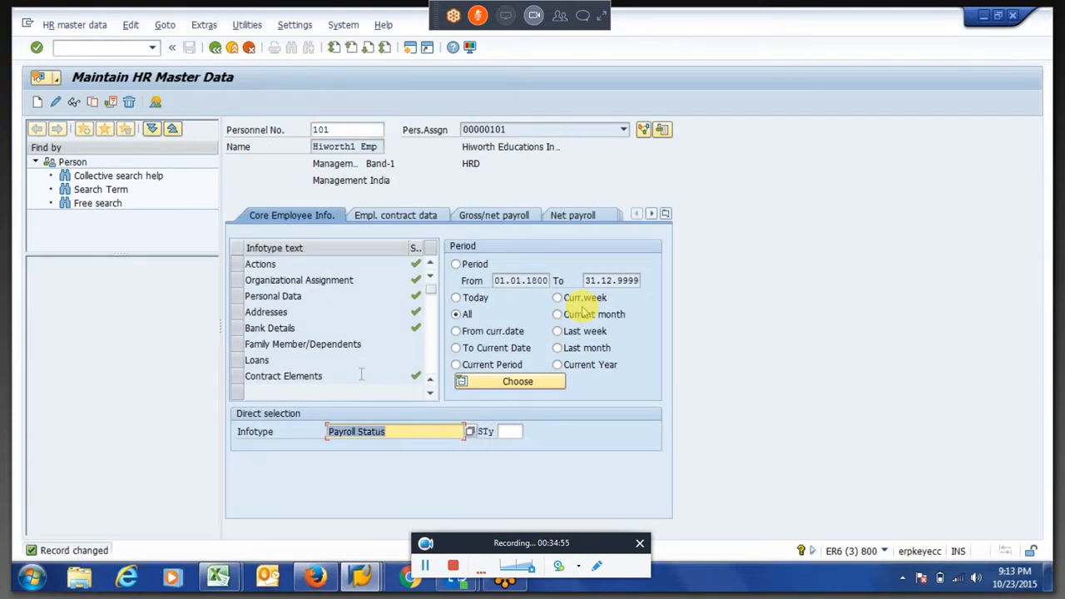
type("200")
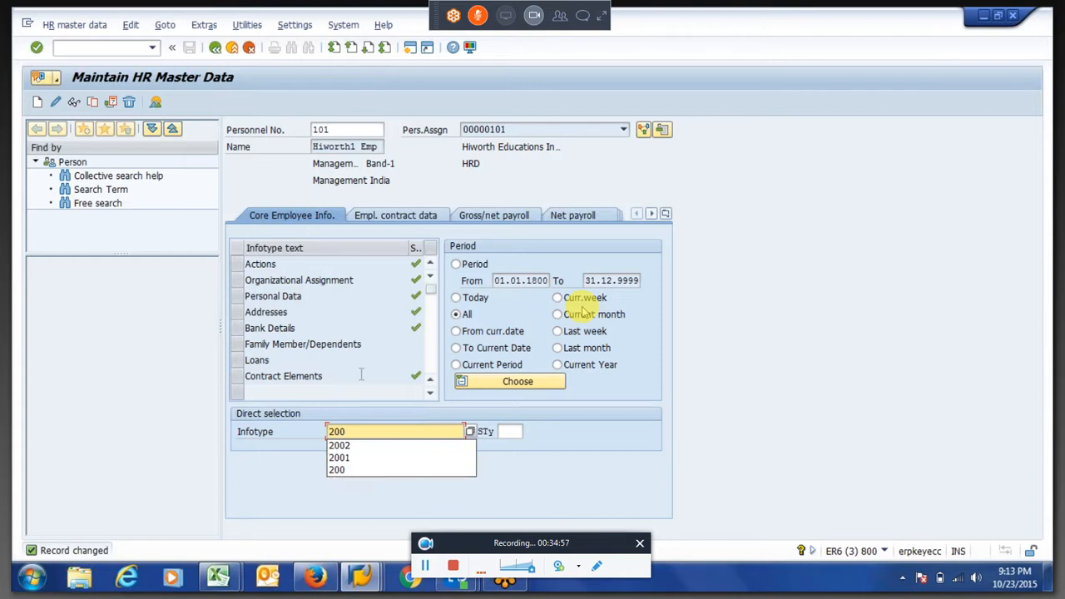
type("1")
key("BackSpace")
type("1")
key("Return")
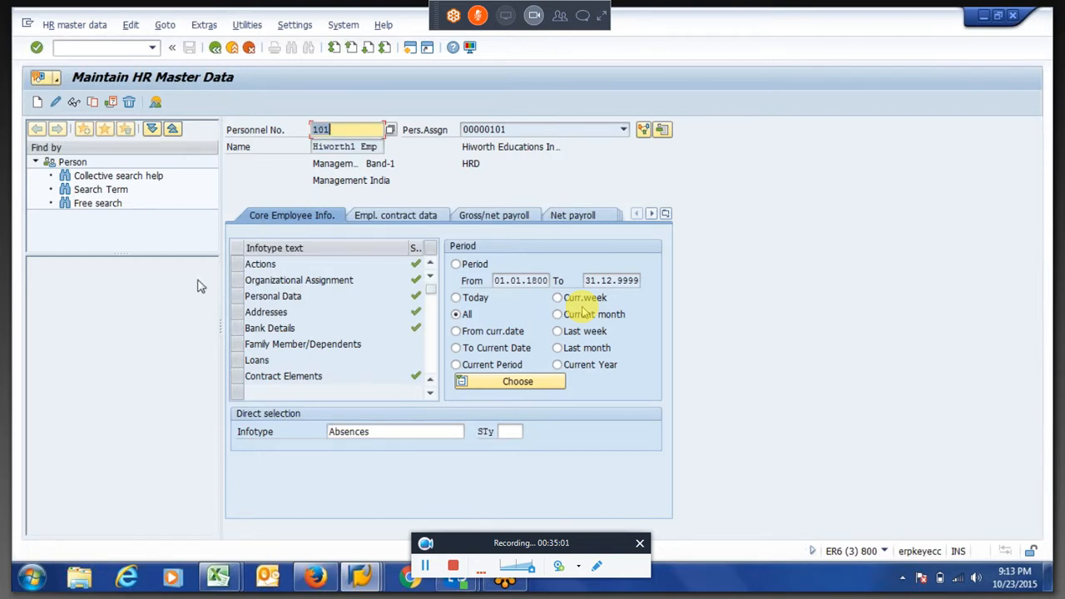
left_click(39, 102)
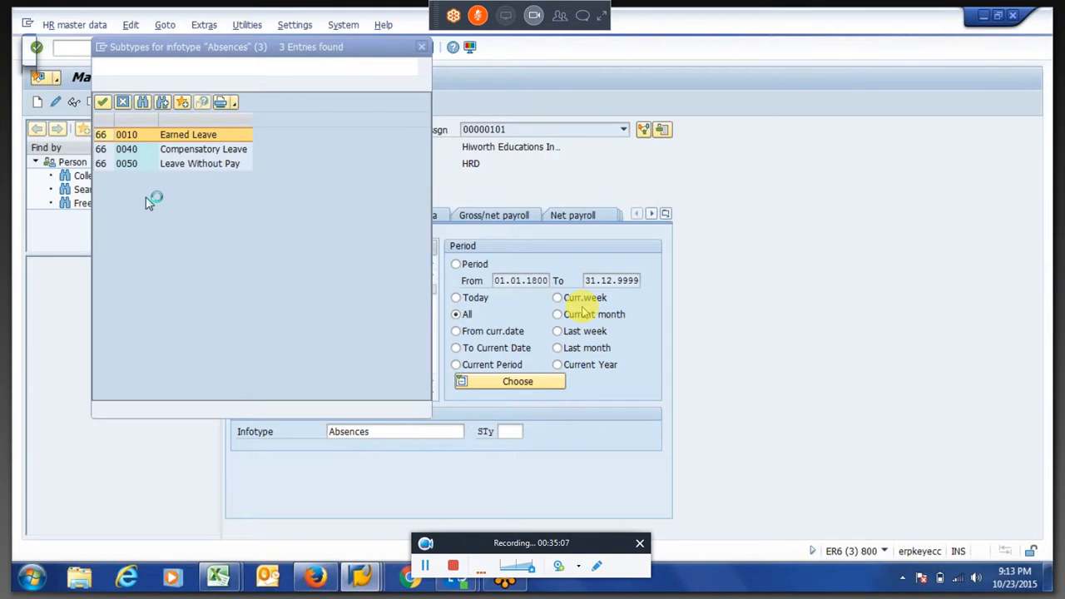
double_click(177, 165)
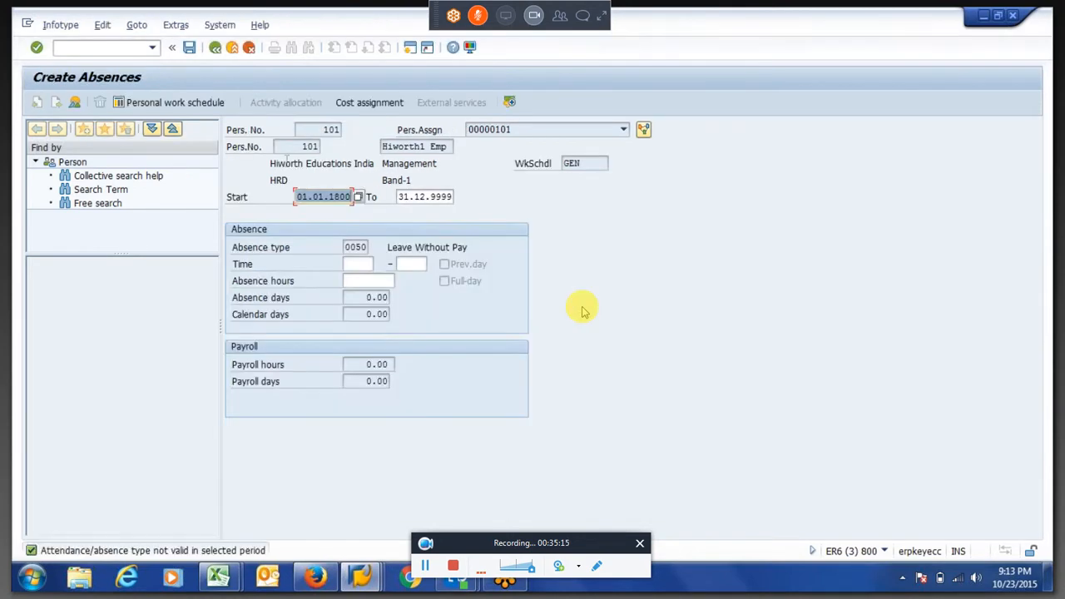
Set the Leave Without Pay absence's start date to 13.04.2015
key("BackSpace")
key("Down")
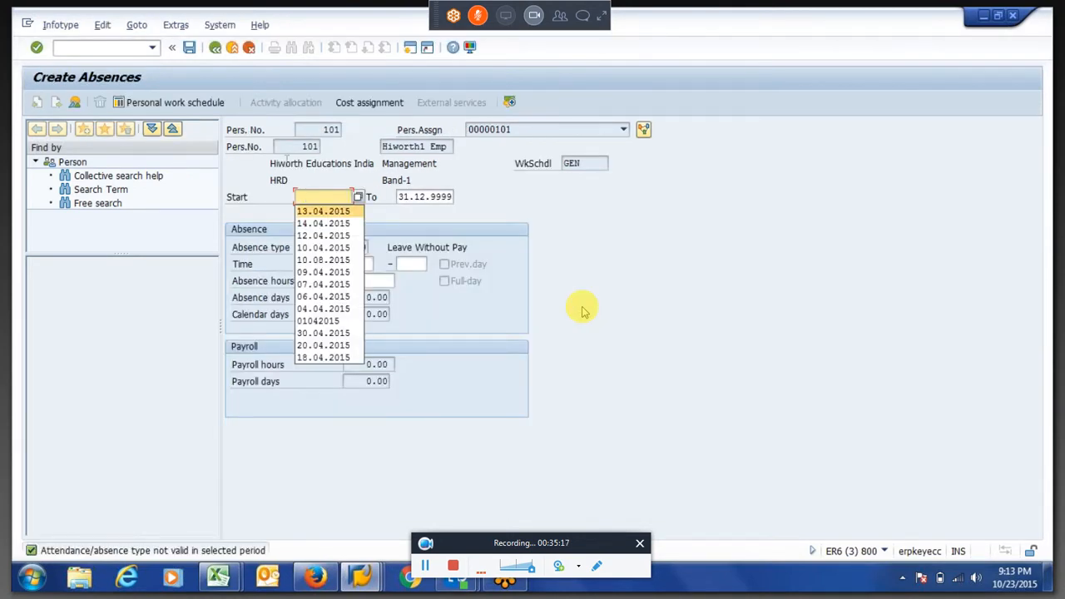
key("Return")
key("Tab")
key("Tab")
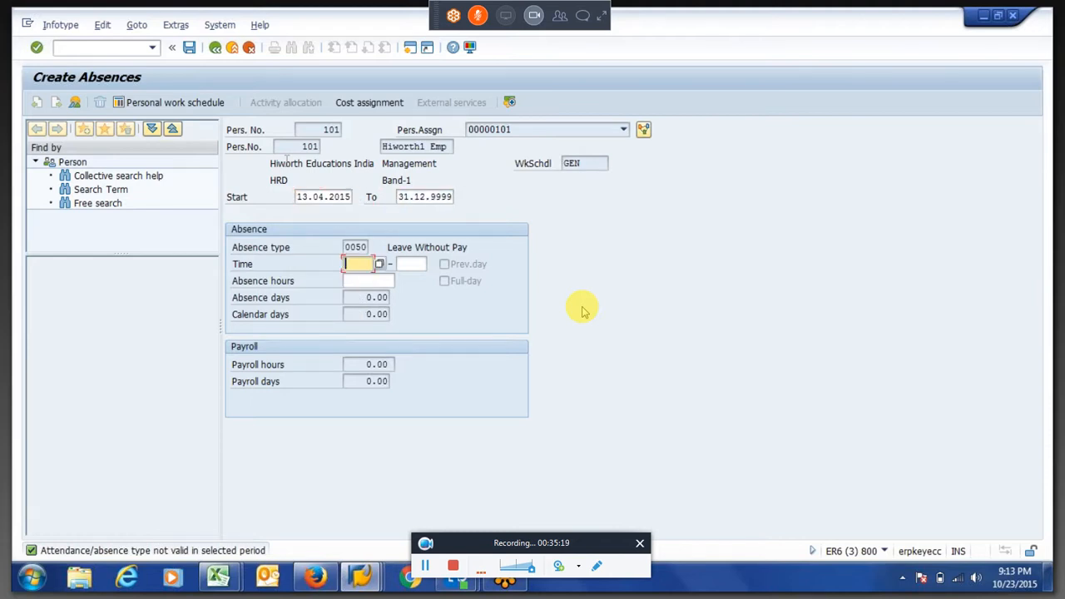
Set the Leave Without Pay absence's end date to 13.04.2015
left_click(335, 196)
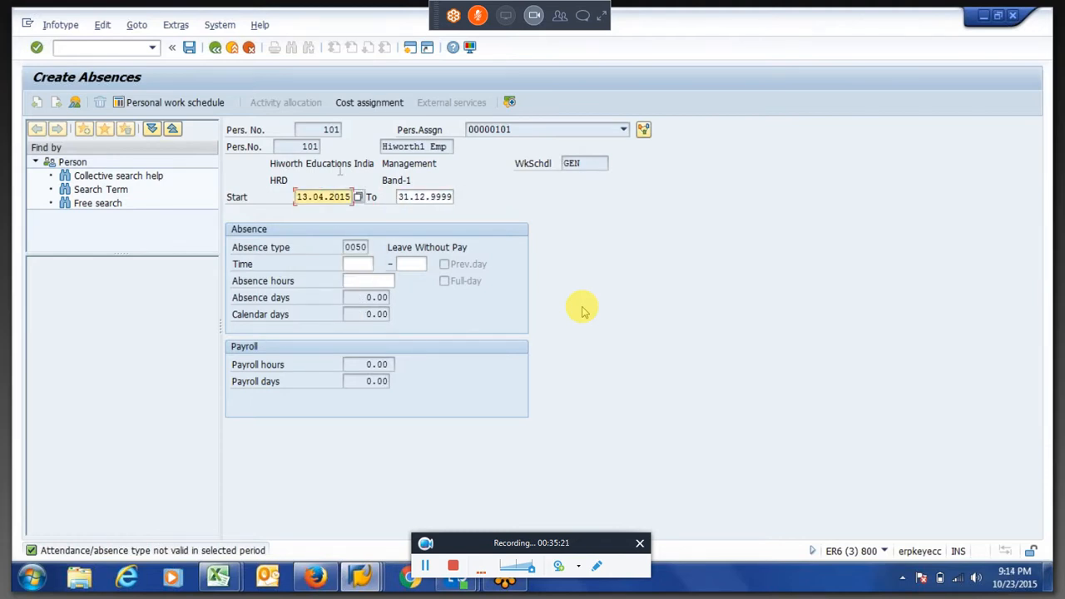
key("Tab")
key("shift+Tab")
key("ctrl+c")
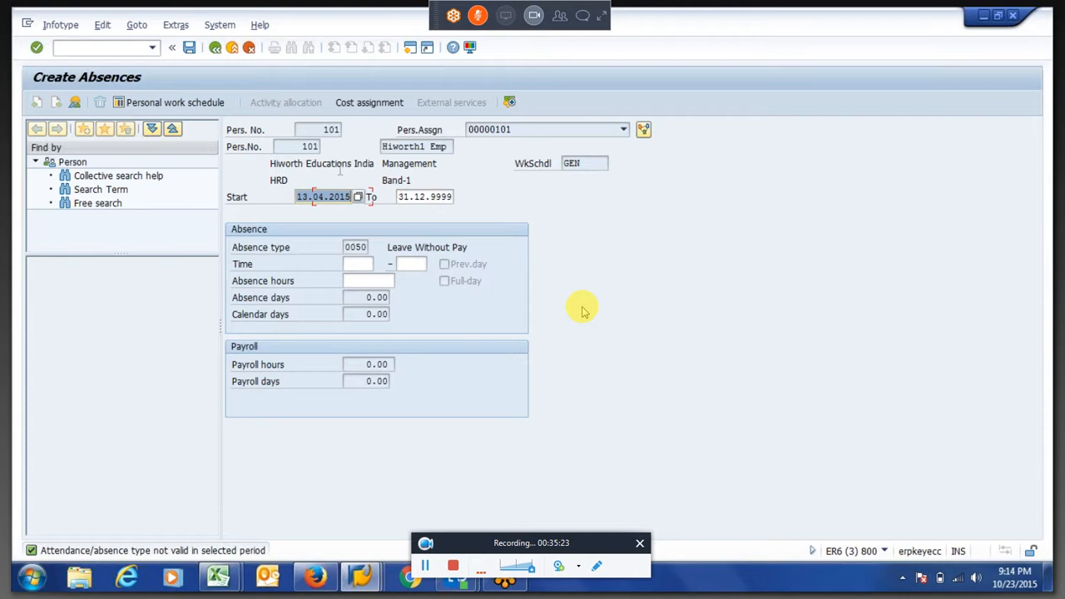
key("Tab")
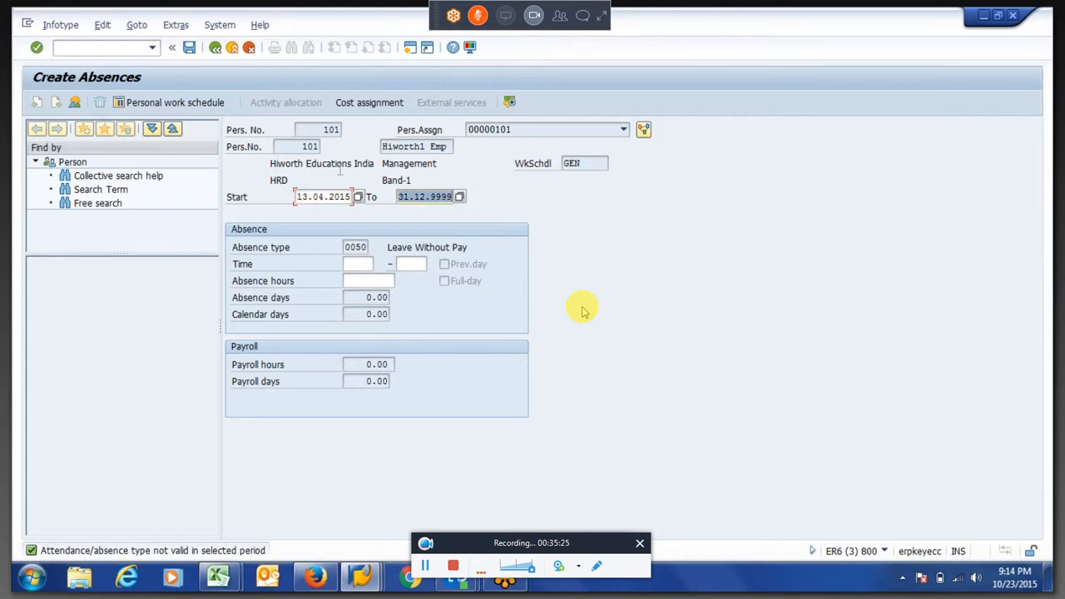
key("ctrl+v")
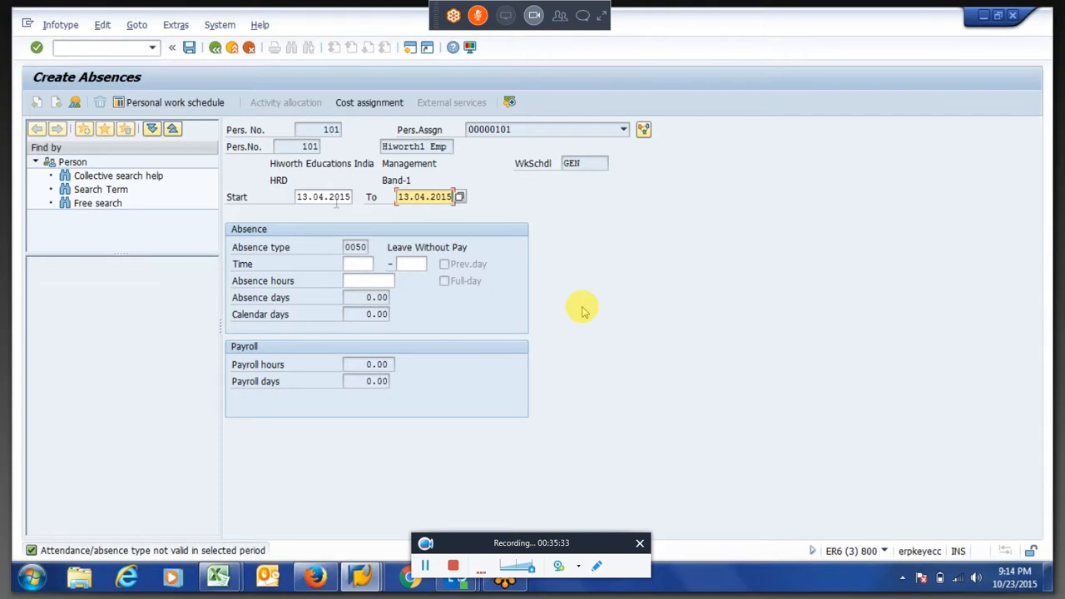
Change the absence period to 01.04.2015 through 30.04.2015 and try to save the Leave Without Pay record
left_click(309, 197)
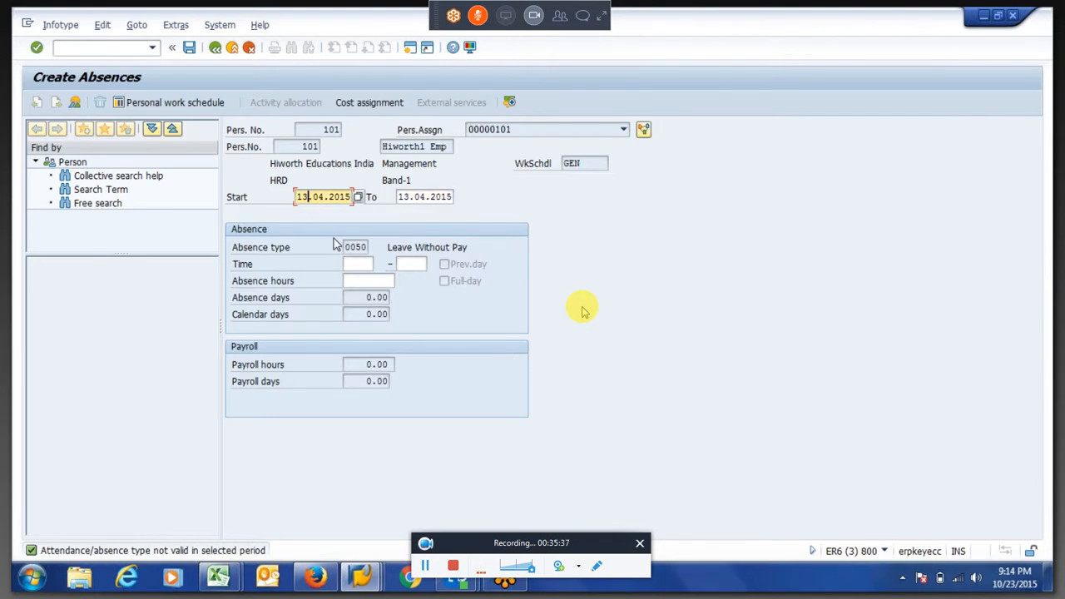
key("BackSpace")
type("0")
key("Tab")
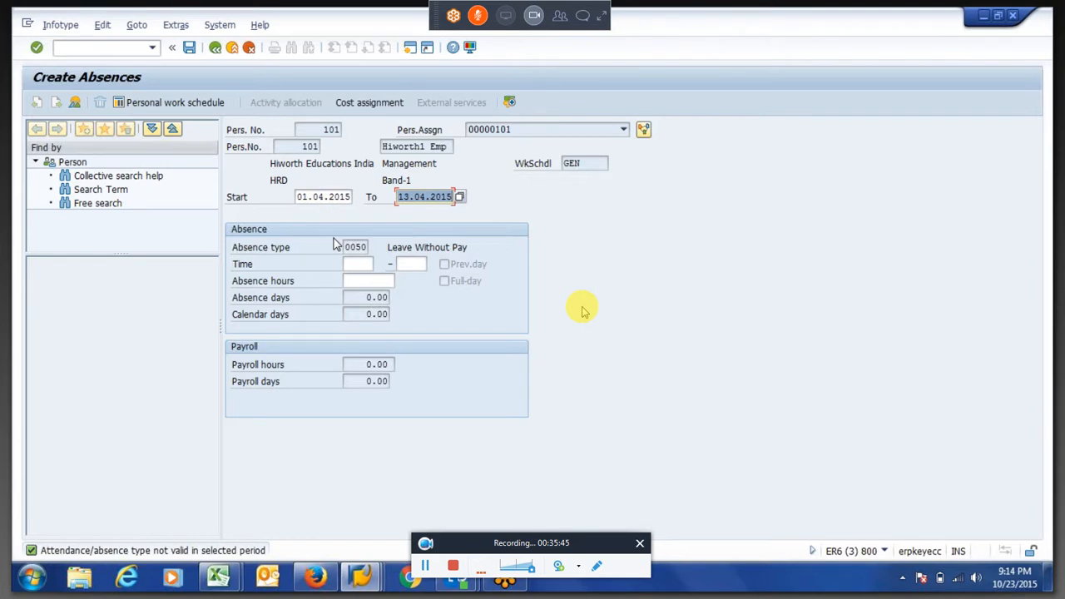
key("Left")
key("Left")
key("Left")
key("Left")
key("Left")
key("Left")
key("Left")
key("Left")
key("BackSpace")
key("BackSpace")
type("30")
key("Return")
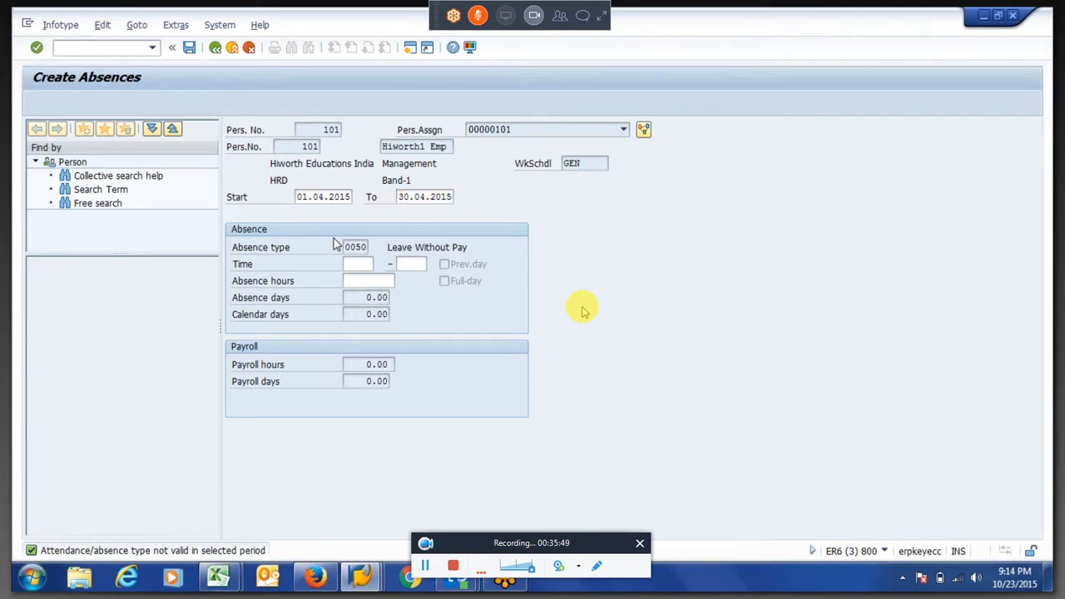
key("Return")
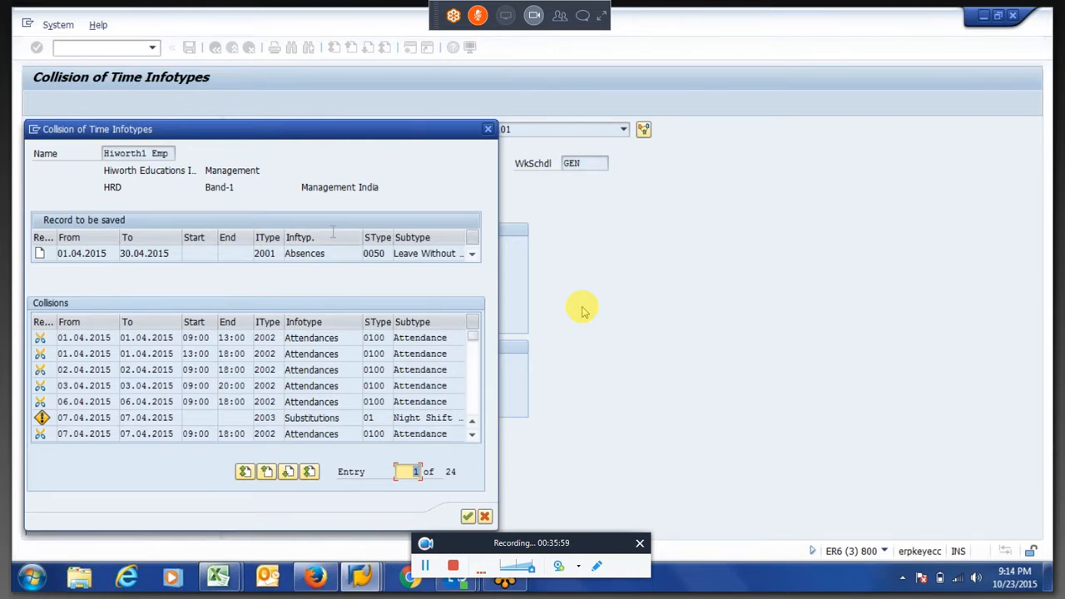
Dismiss the list of colliding time infotypes and leave the new absence record without saving
left_click(489, 133)
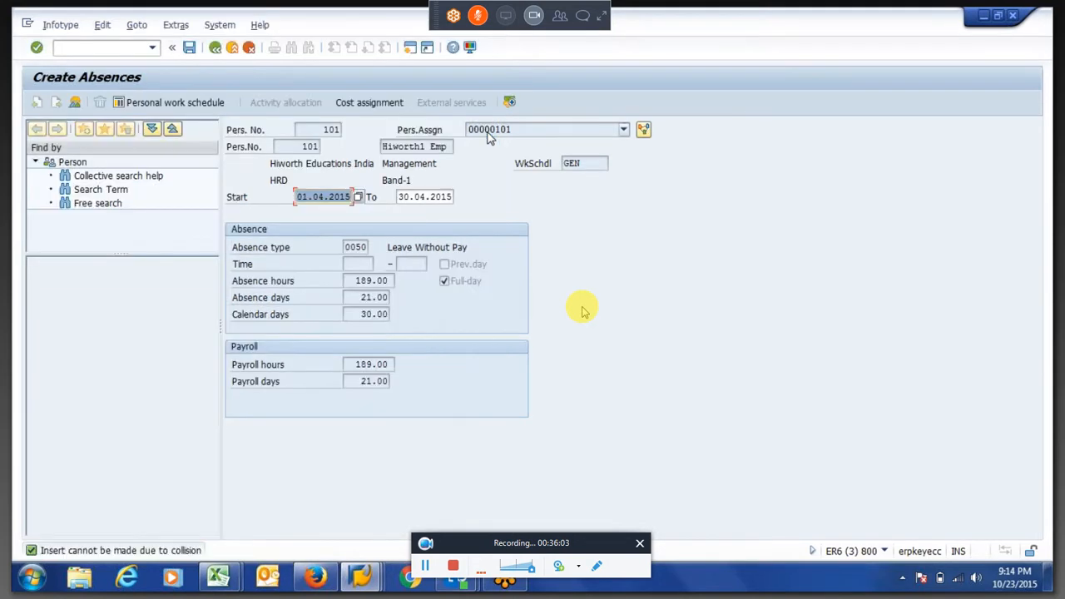
key("Right")
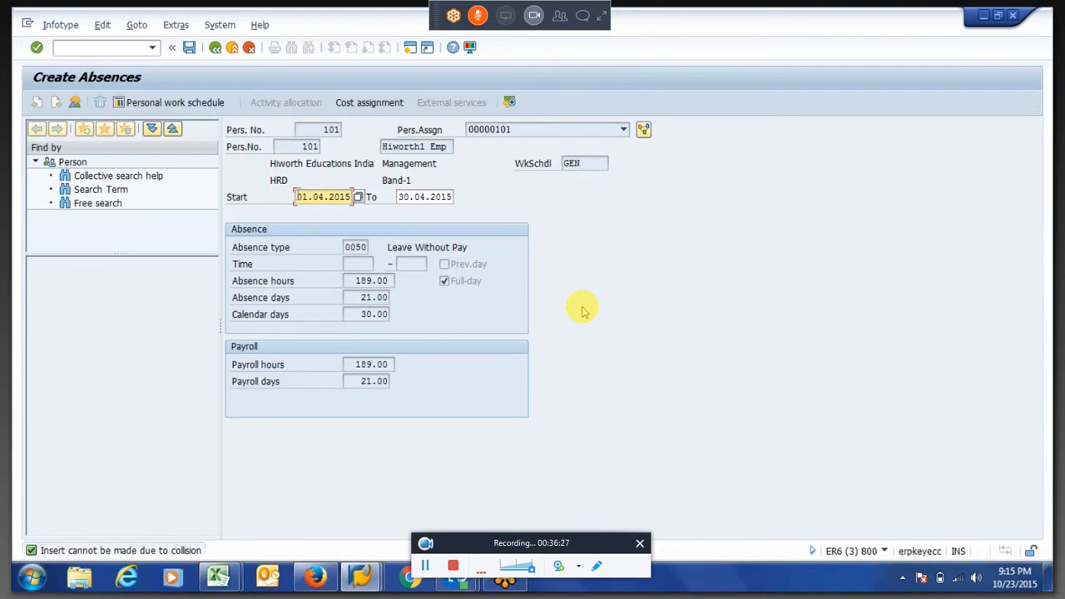
left_click(215, 48)
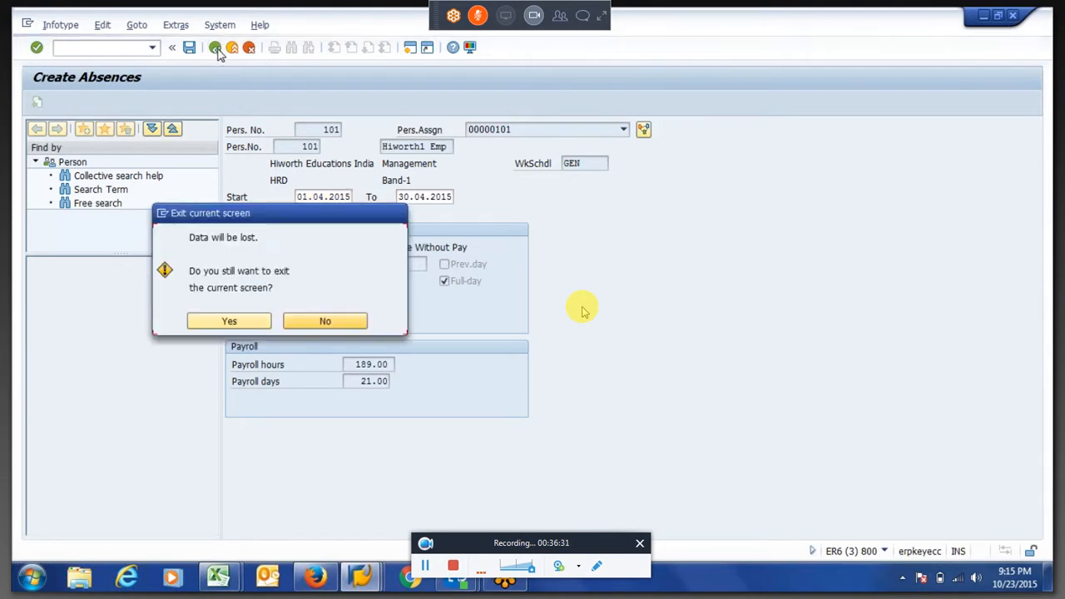
left_click(229, 321)
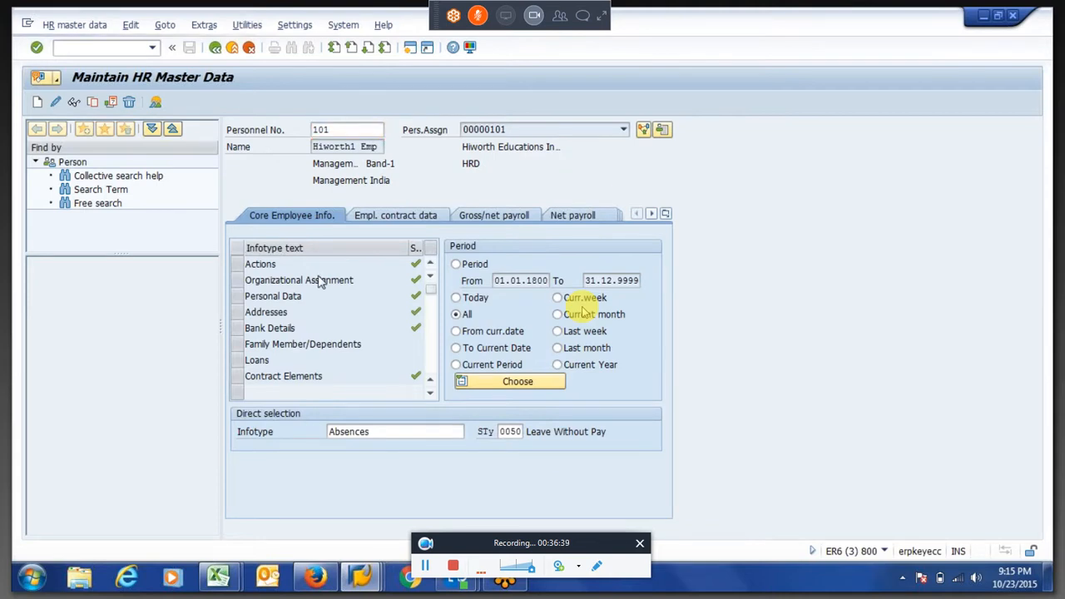
Open the infotype attributes view V_T582A for maintenance in transaction SM30
type("sm30")
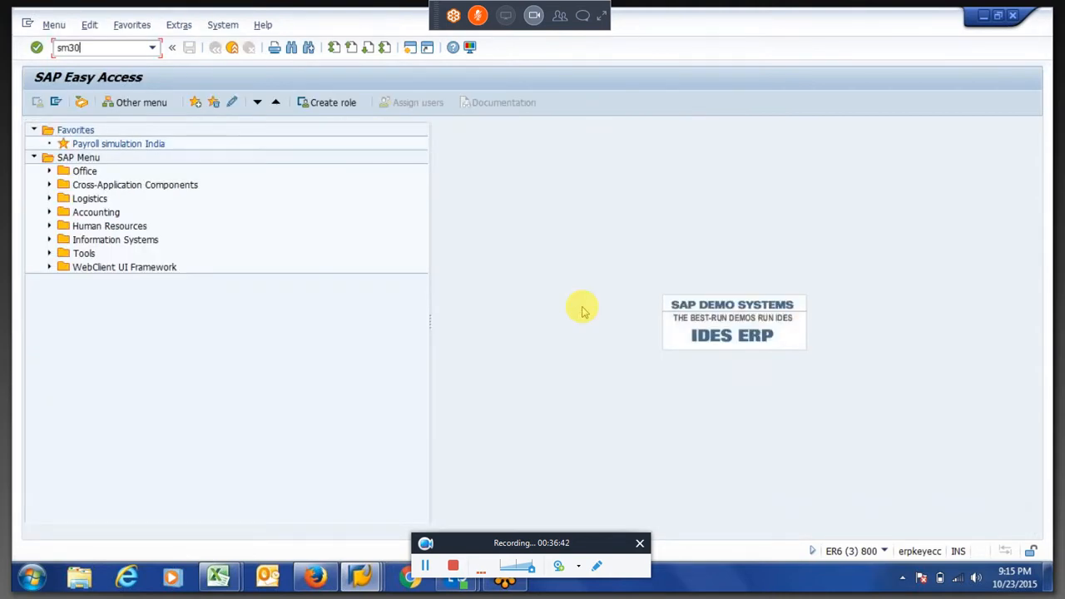
key("Return")
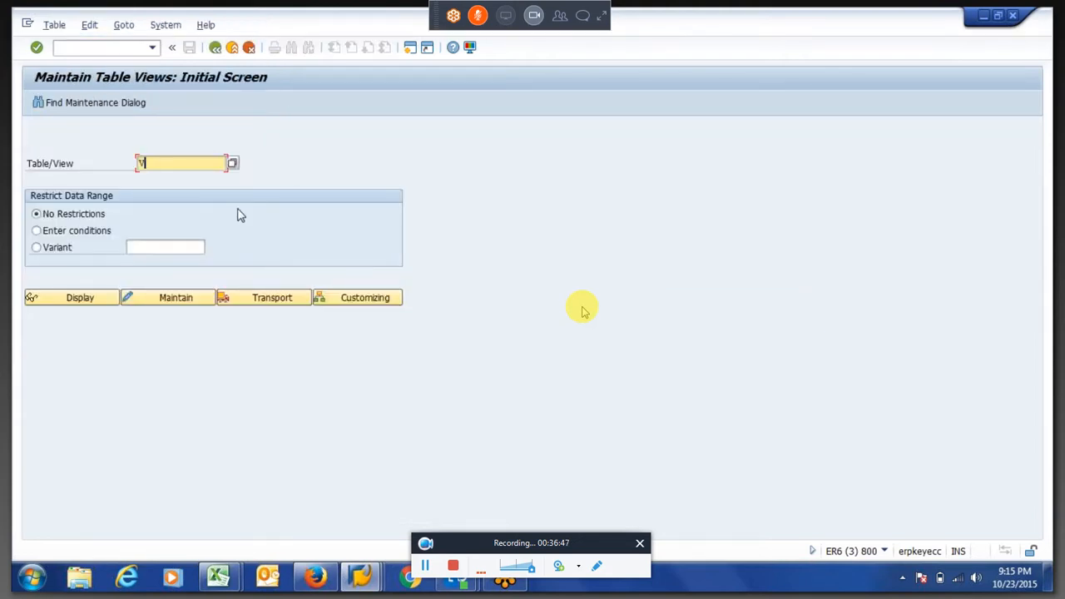
type("V_t5")
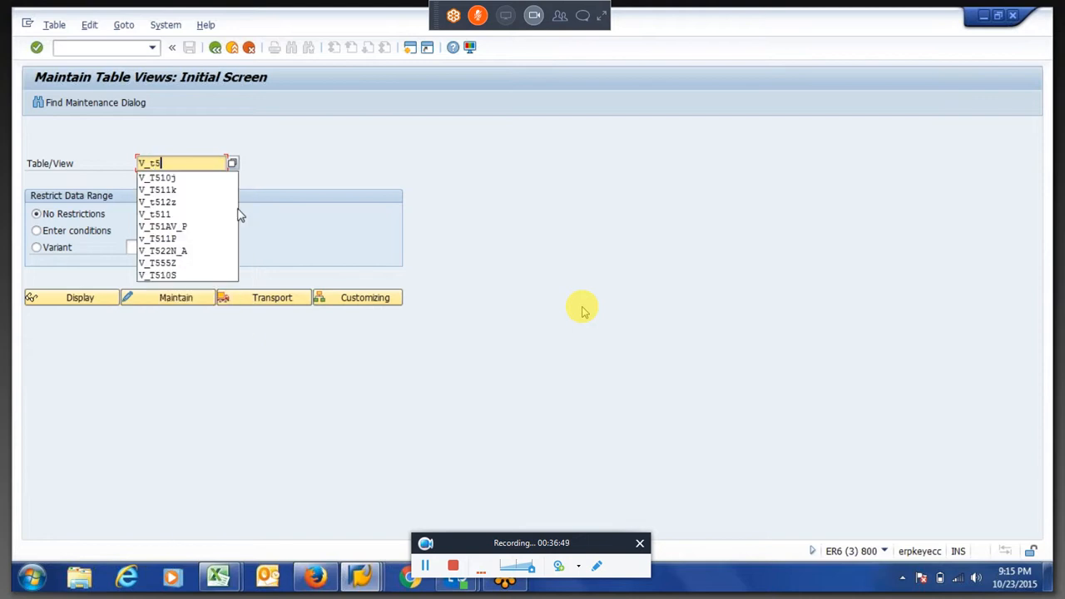
type("2a")
key("Return")
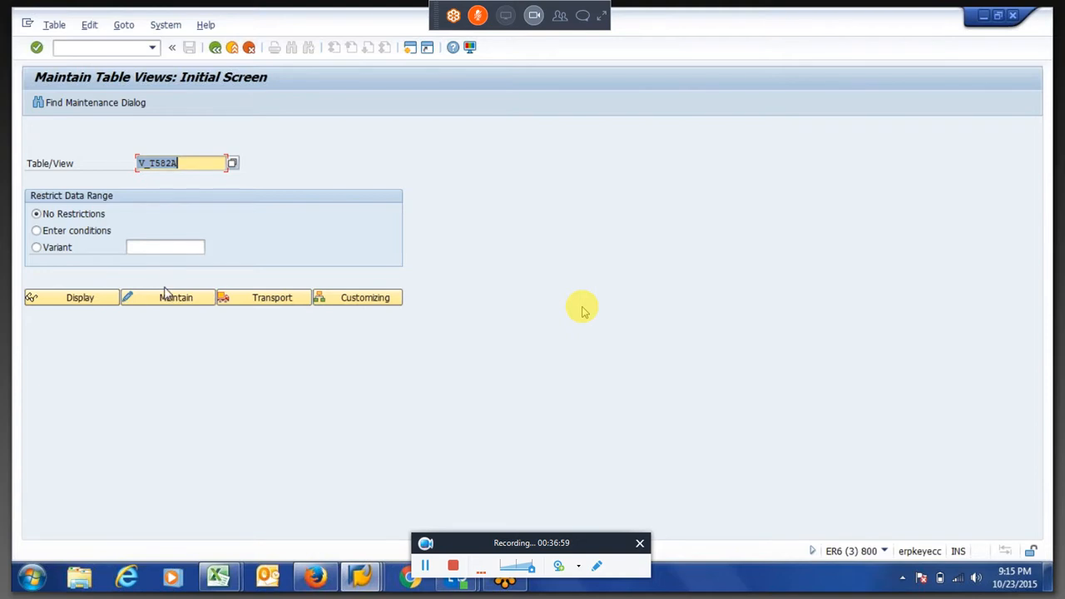
left_click(162, 299)
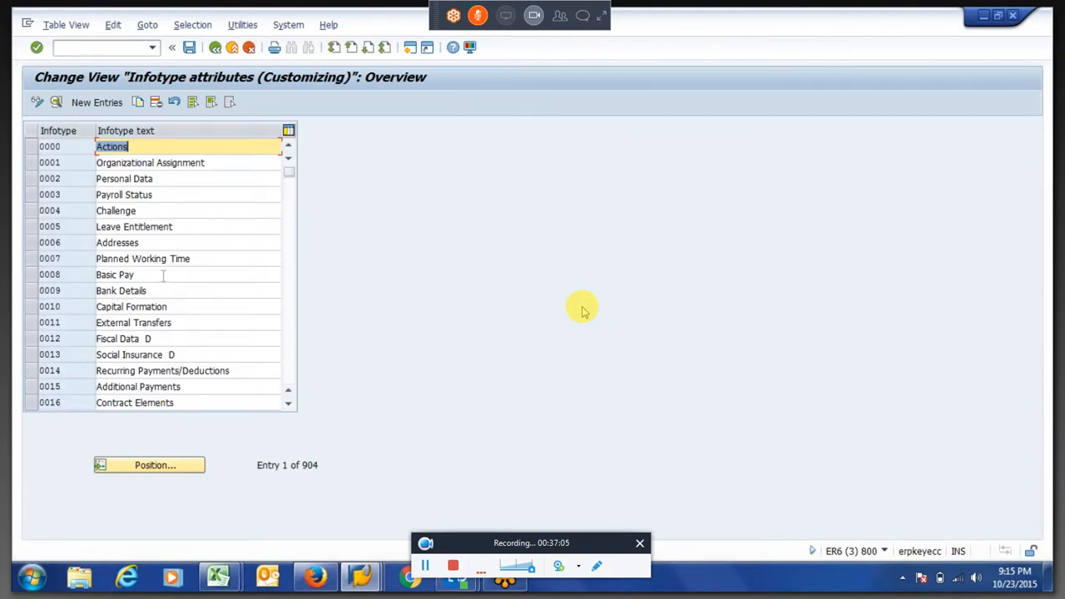
Display the attributes of infotype 0008 Basic Pay and read the help on Reaction to Entry in Payroll Past
double_click(155, 276)
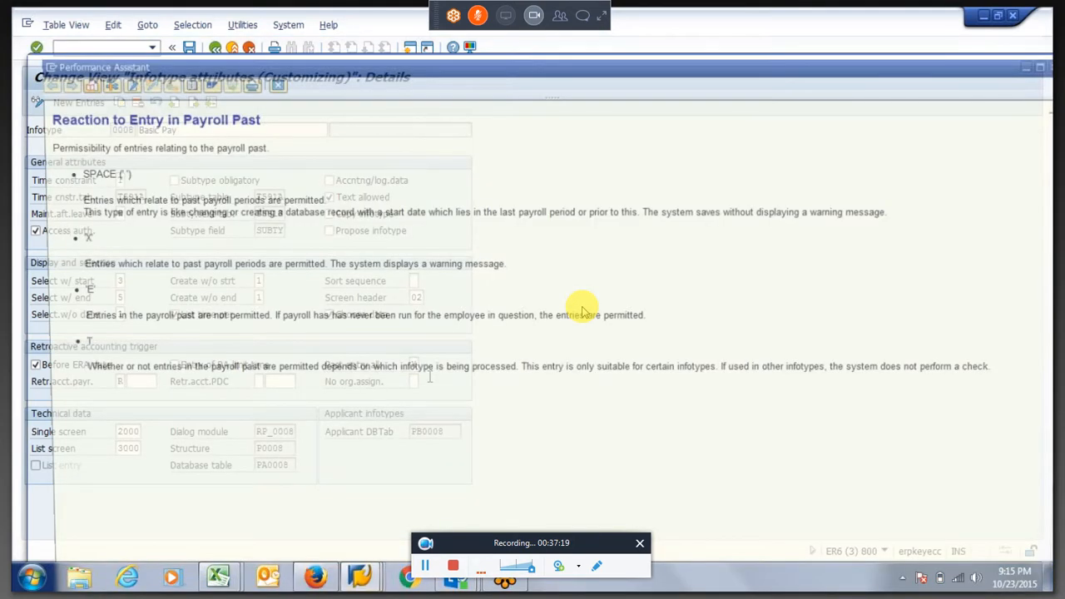
left_click(269, 83)
key("F4")
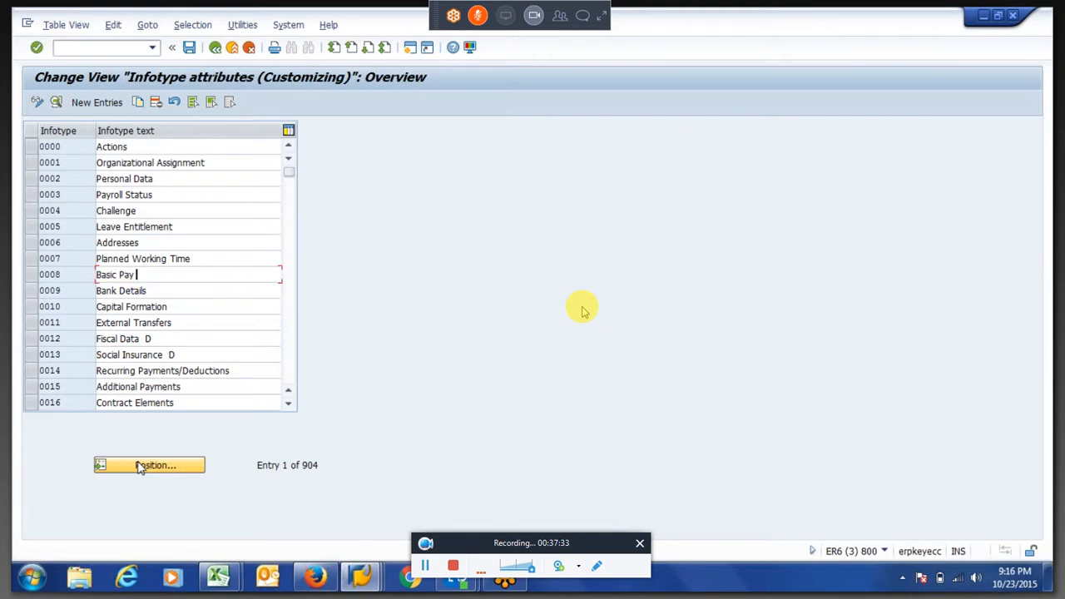
Examine the retroactive accounting trigger attributes of infotype 0105 Communication, and exit the table view maintenance
key("Page_Down")
left_click(287, 345)
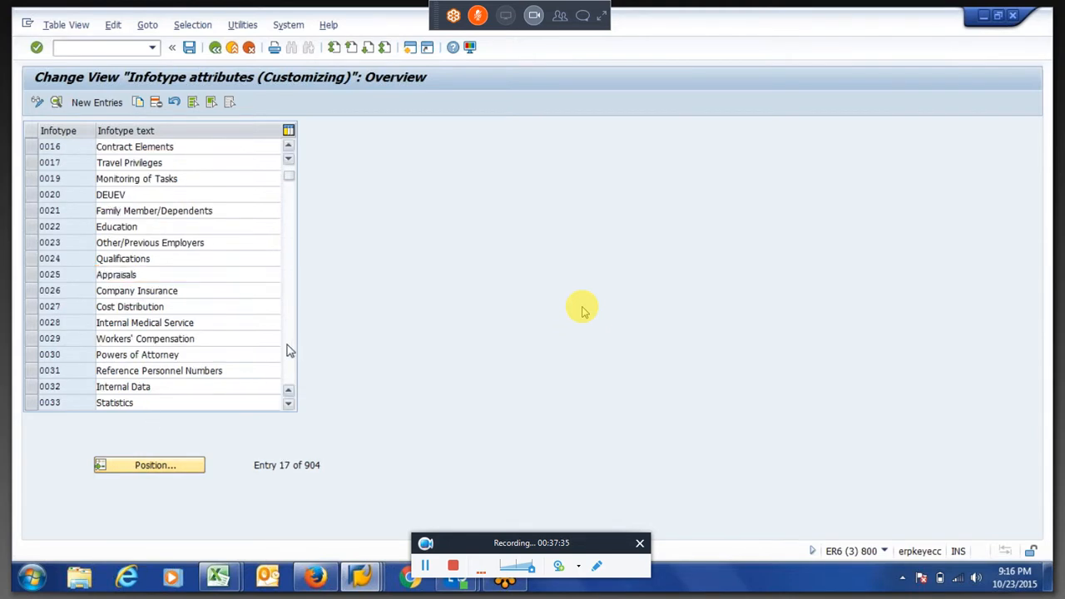
left_click(288, 345)
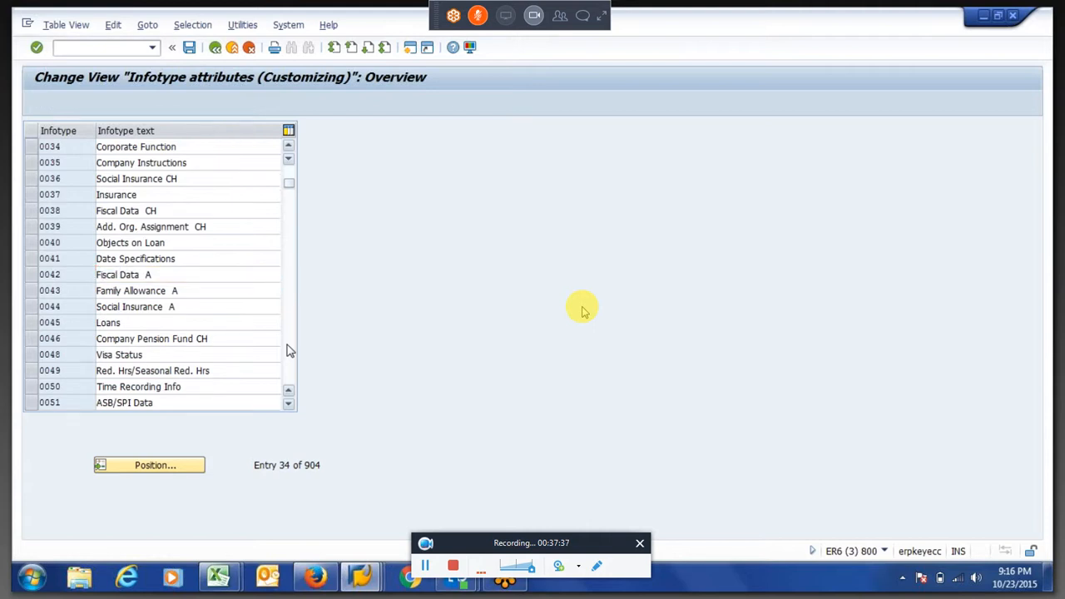
left_click(287, 345)
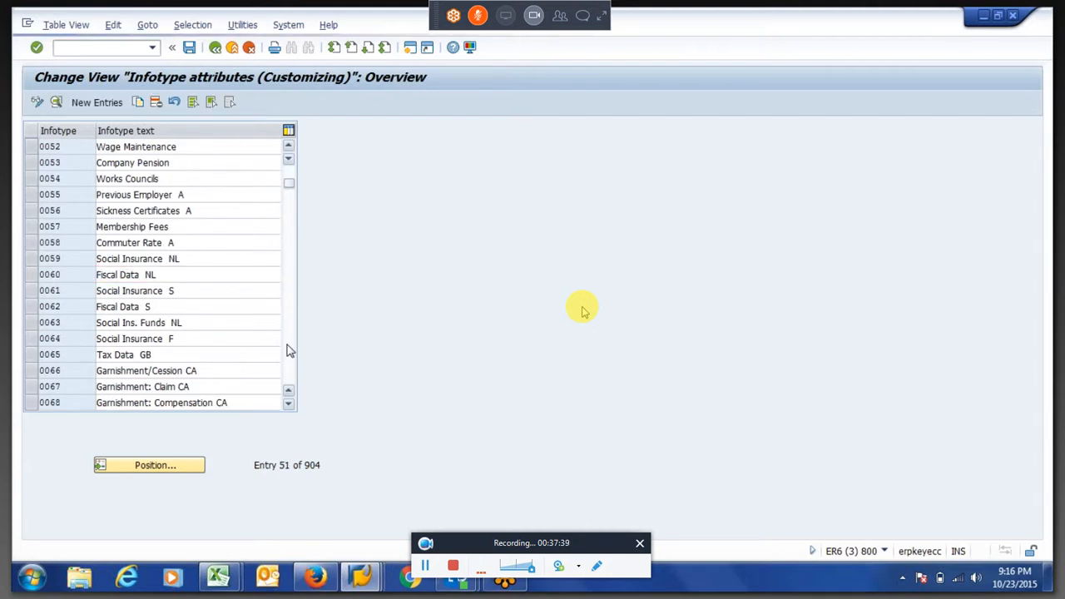
left_click(288, 349)
left_click(287, 349)
left_click(290, 183)
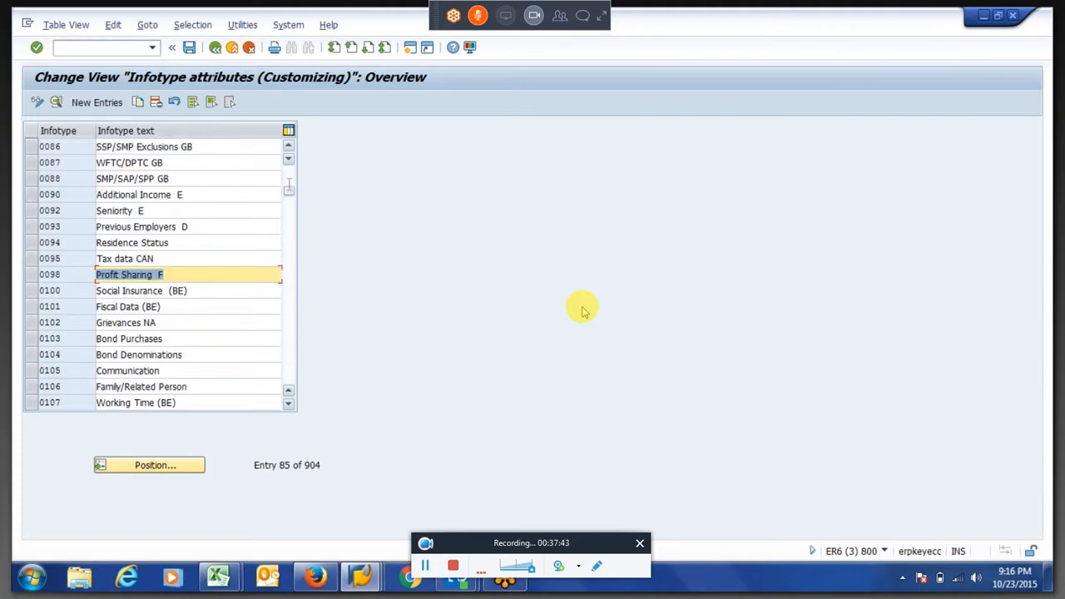
left_click(140, 370)
double_click(139, 370)
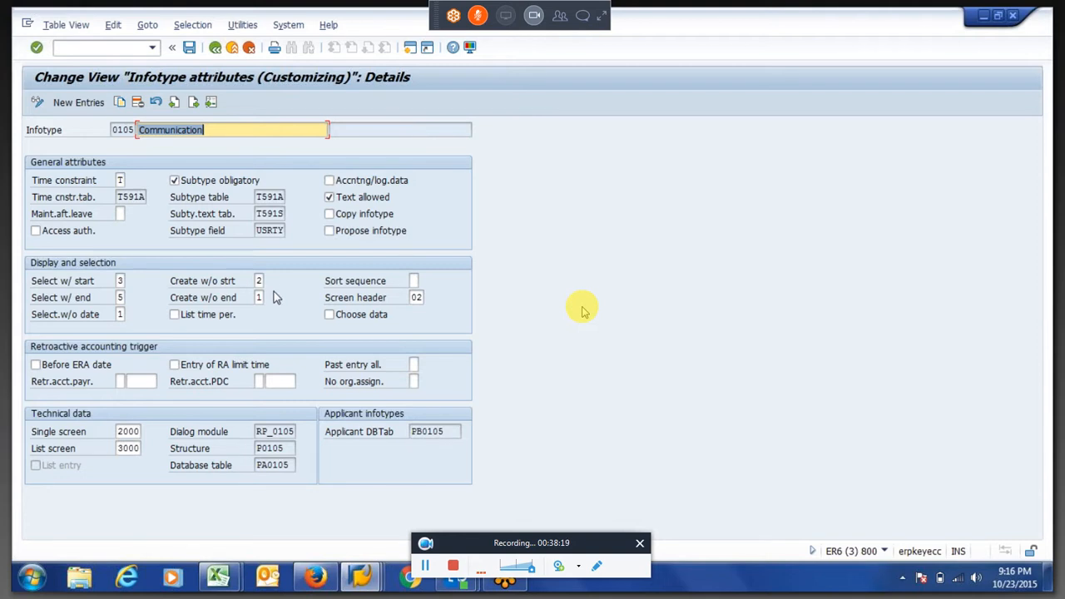
left_click(215, 48)
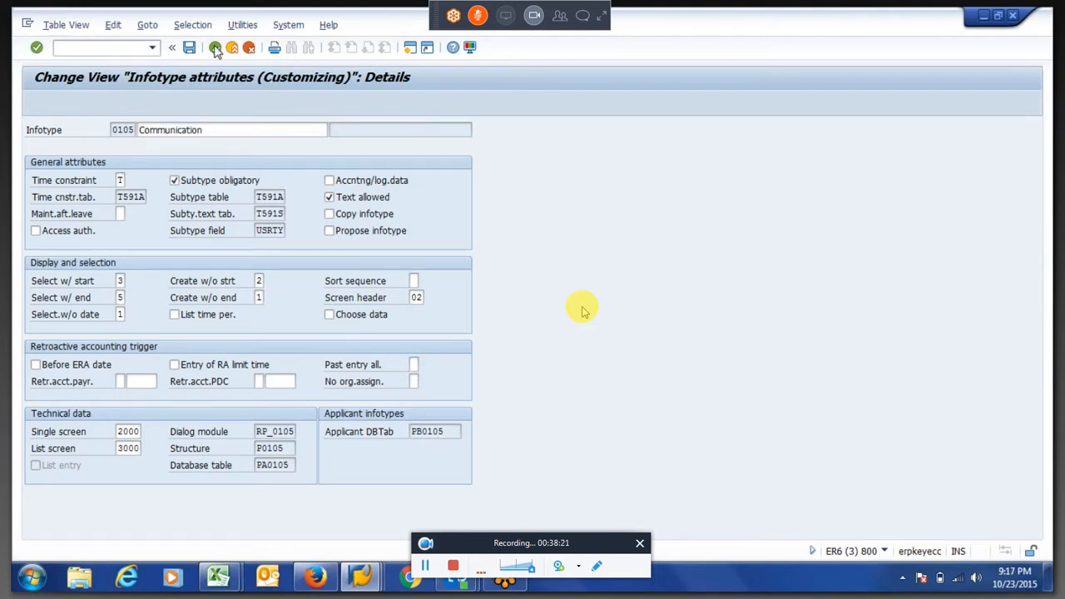
left_click(215, 47)
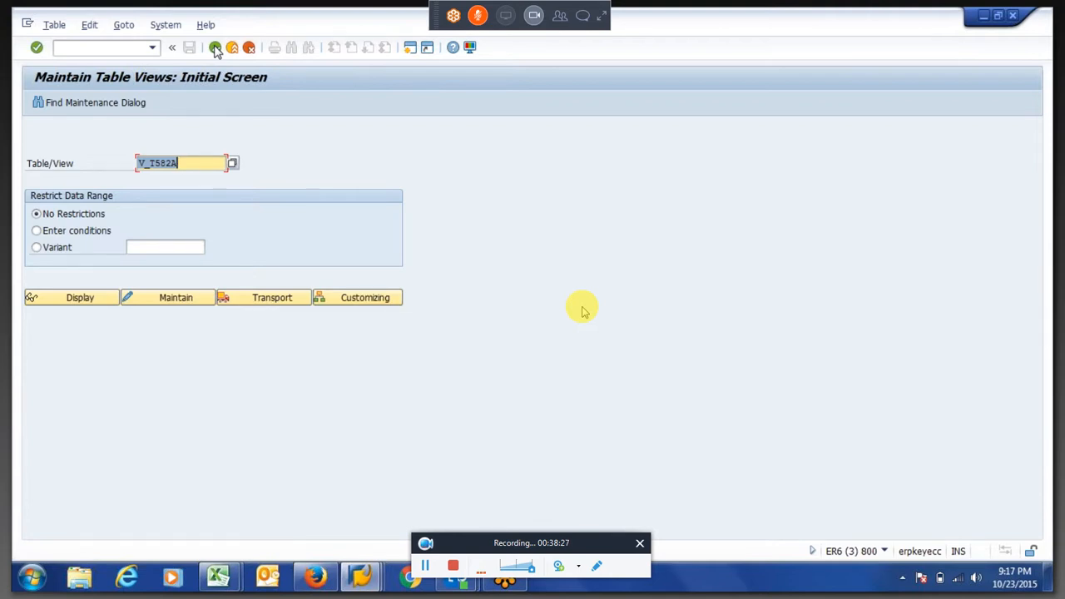
left_click(214, 47)
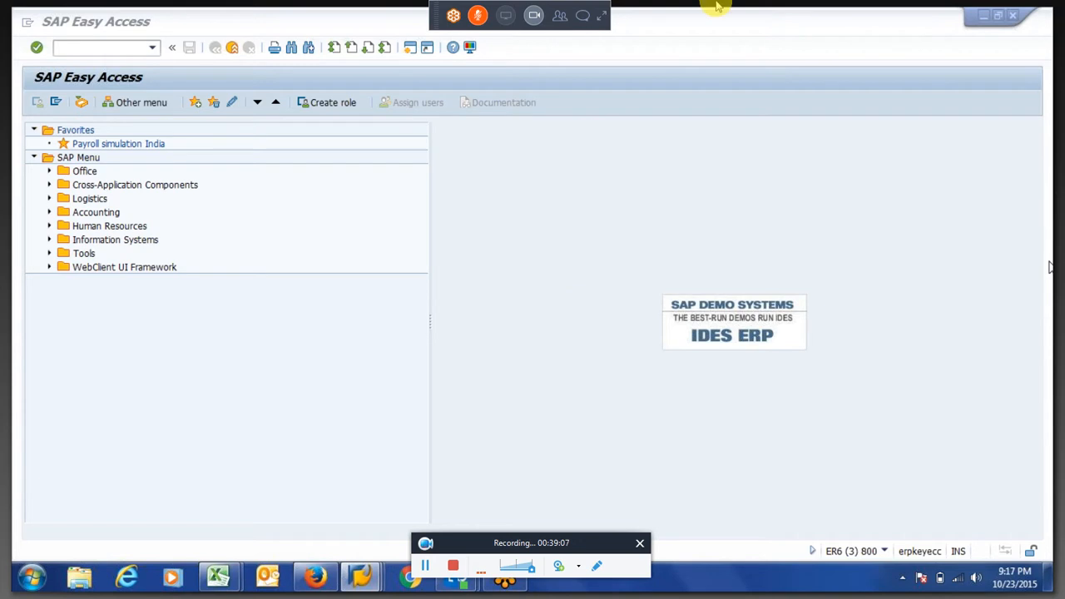
Switch to GoToMeeting and send everyone the chat message "ok .. !! happy weekend sir"
left_click(602, 15)
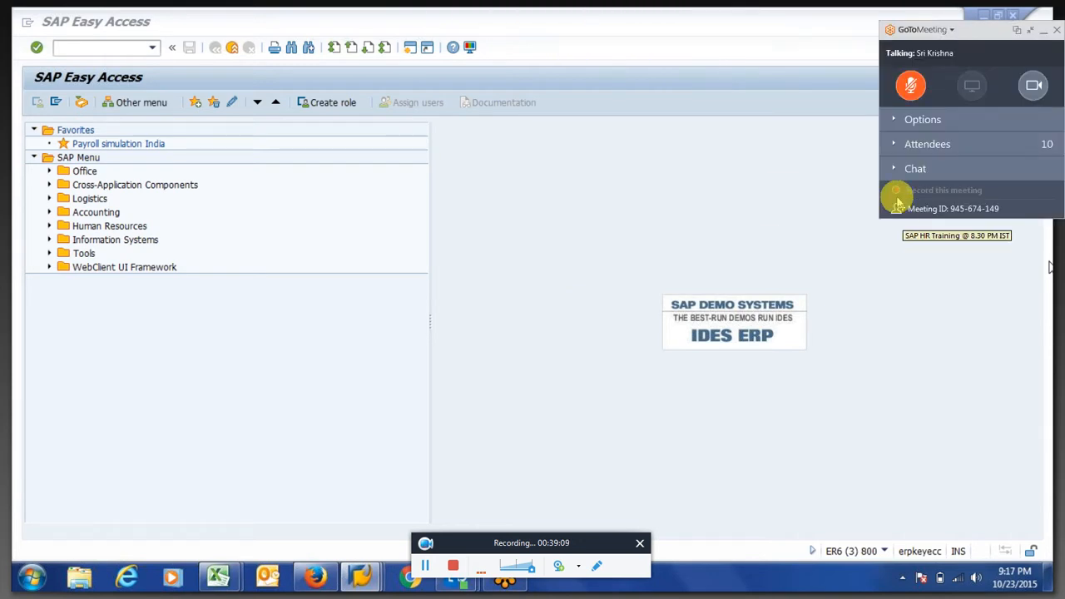
left_click(891, 171)
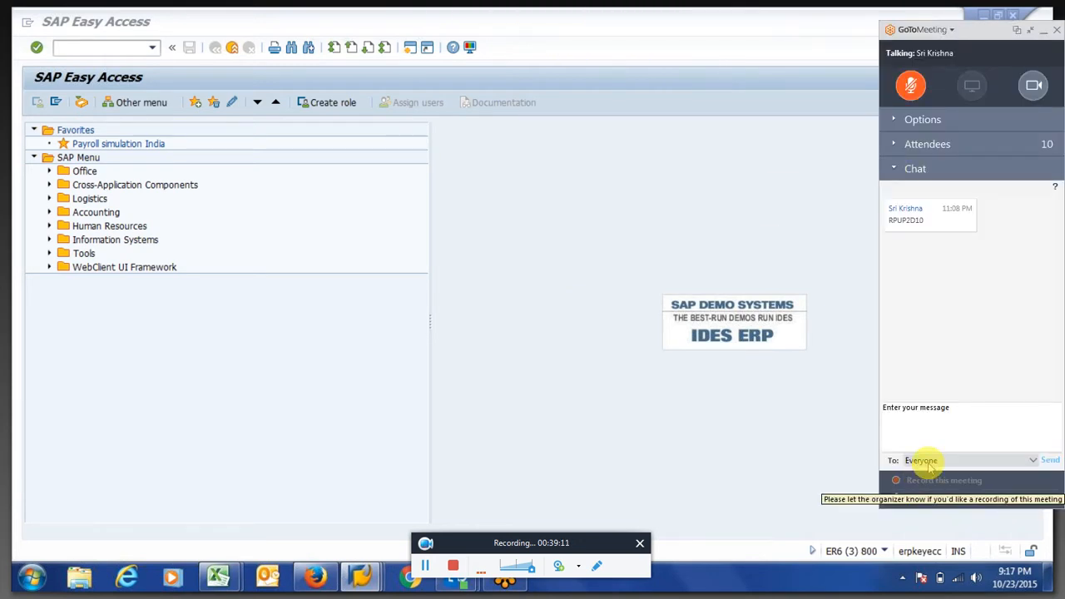
left_click(941, 428)
type("ok ")
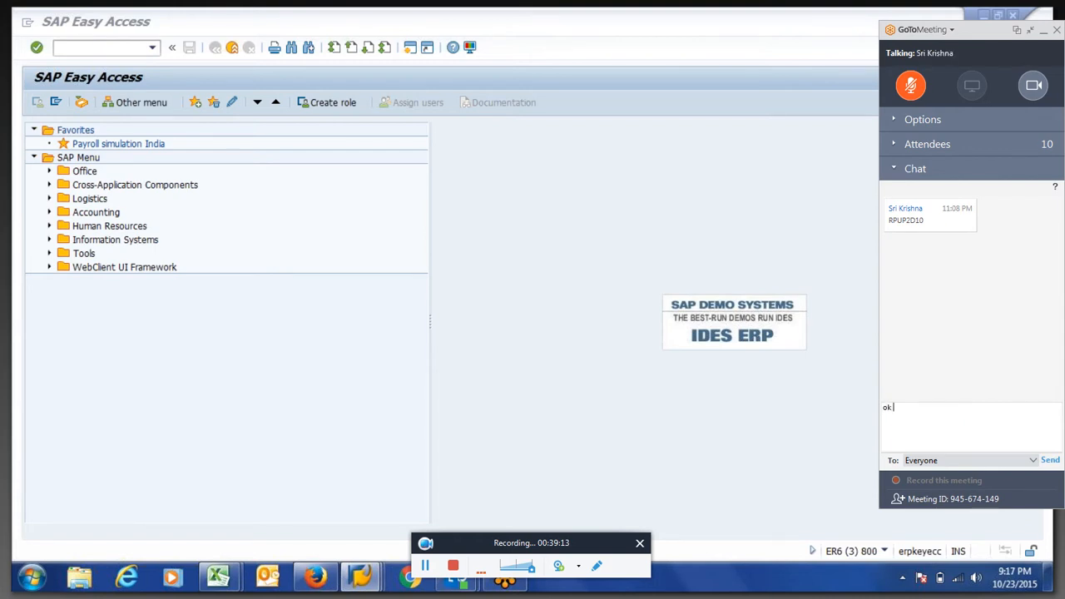
type("..")
type("! happy weekend sir")
key("Return")
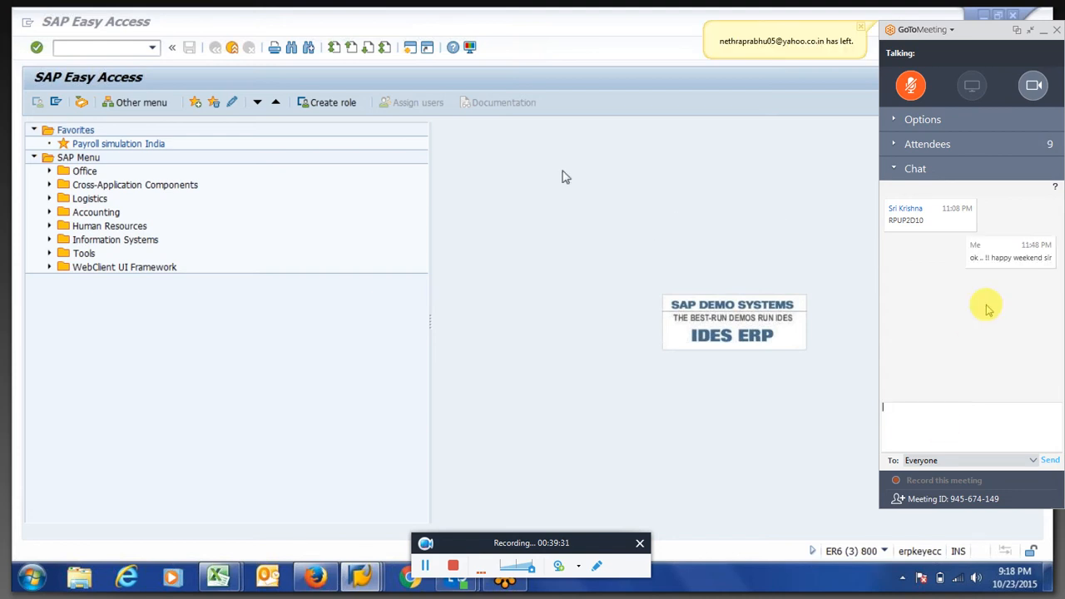